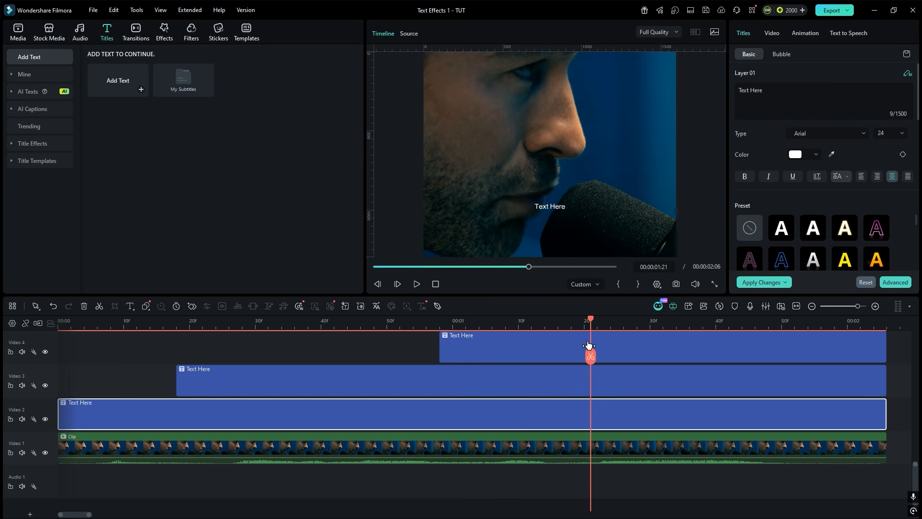
Set the titles on the Video 2 and Video 4 tracks to the Meltow San 200 Regular font at size 40.
scroll(441, 400, "up", 1)
left_click(543, 356, "ctrl")
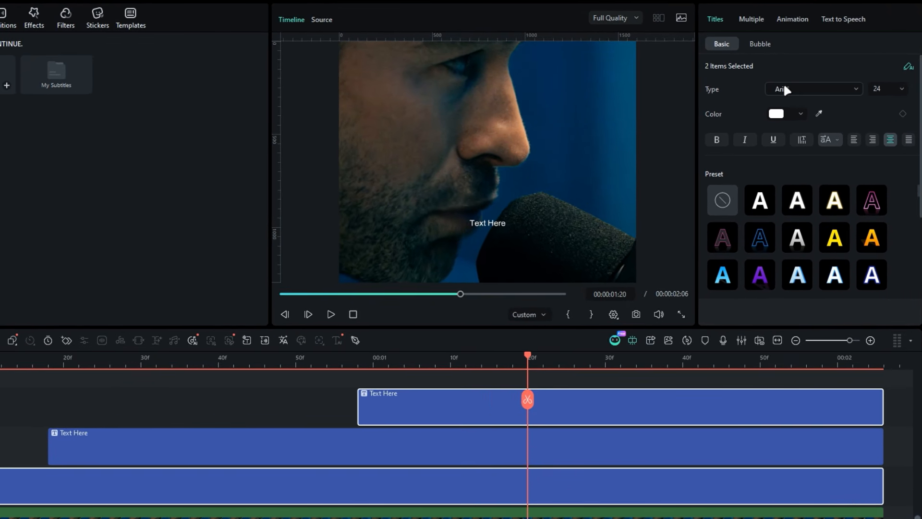
left_click(784, 89)
type("mel")
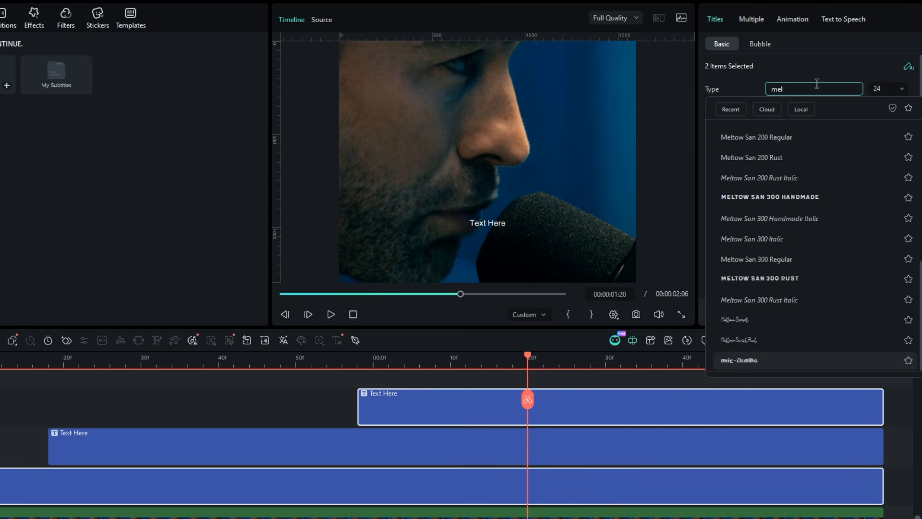
left_click(780, 139)
double_click(883, 89)
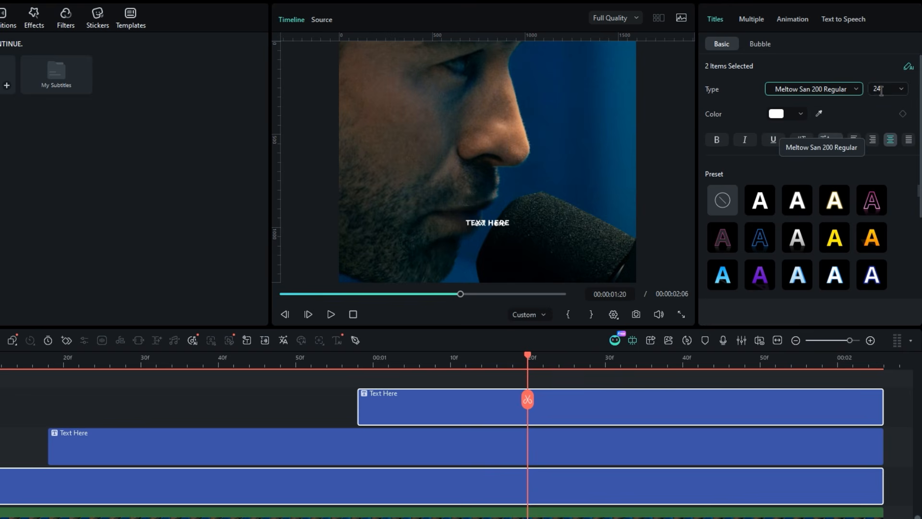
type("40")
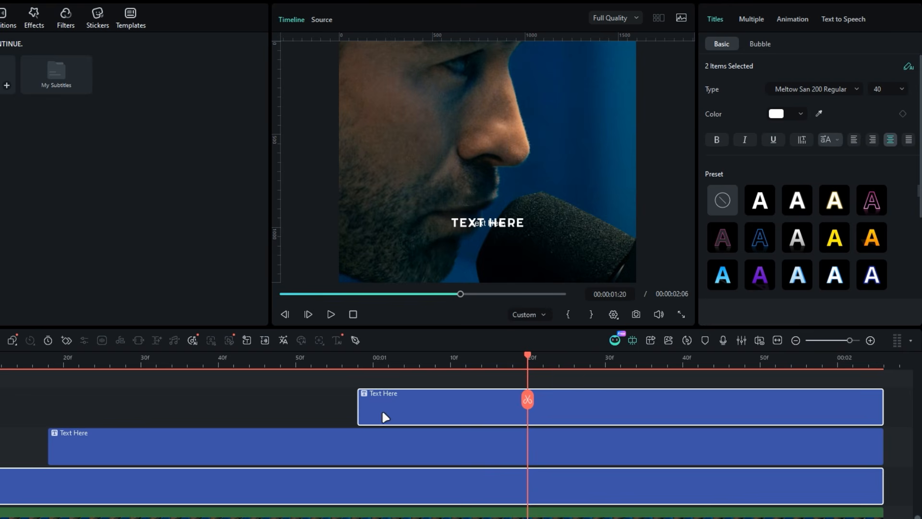
Separate the overlapping titles vertically in the preview: Video 2 title above, Video 3 title at the frame's centre, Video 4 title below.
double_click(427, 401)
left_click_drag(505, 216, 506, 179)
left_click(508, 224)
left_click_drag(504, 220, 507, 158)
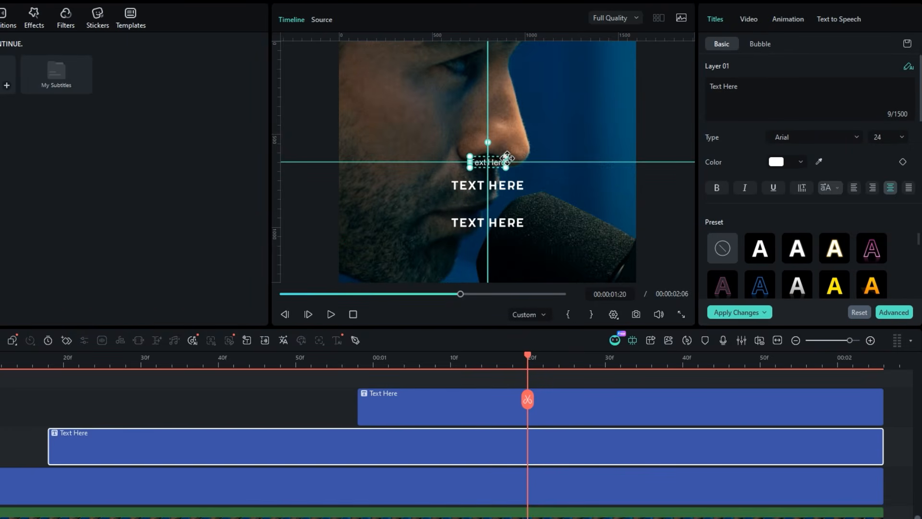
left_click(509, 225)
left_click_drag(505, 220, 504, 145)
Set the middle title's font to Arial Rounded MT Bold and its size to 50.
scroll(500, 151, "up", 6)
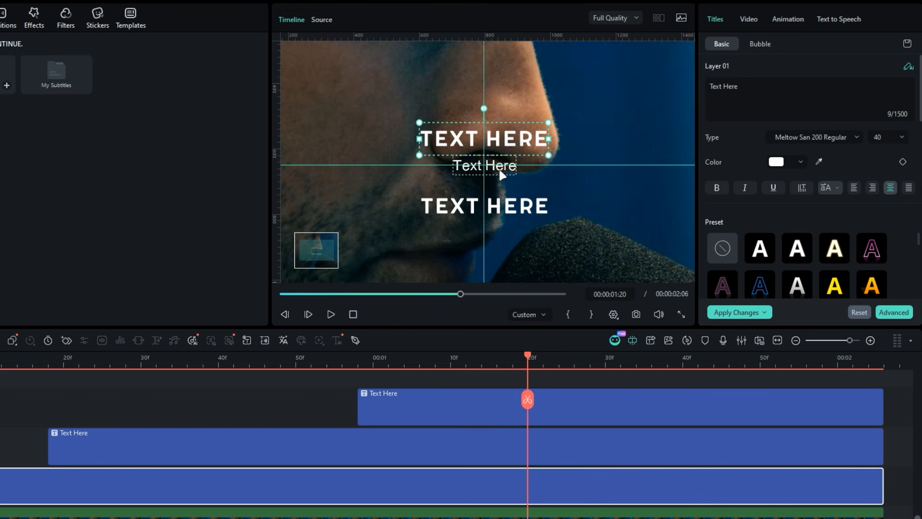
left_click(501, 174)
left_click(813, 140)
type("arial")
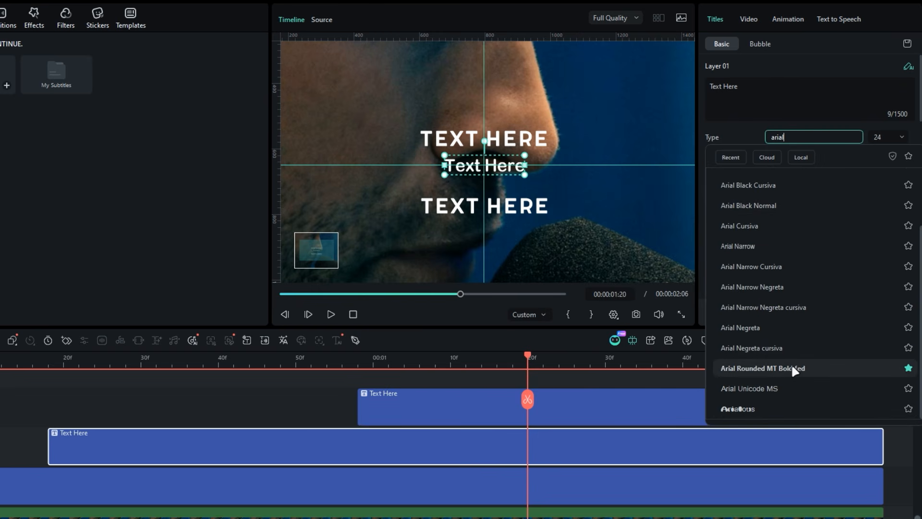
left_click(791, 367)
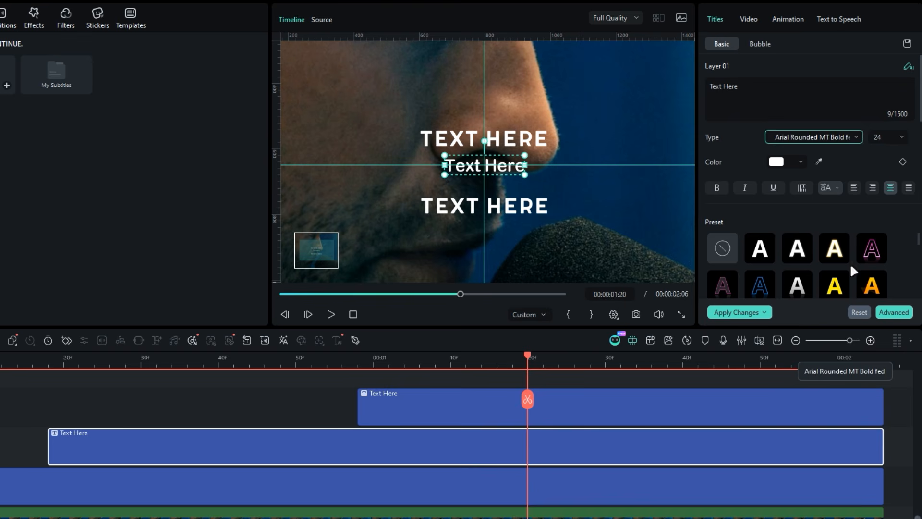
double_click(883, 137)
type("50")
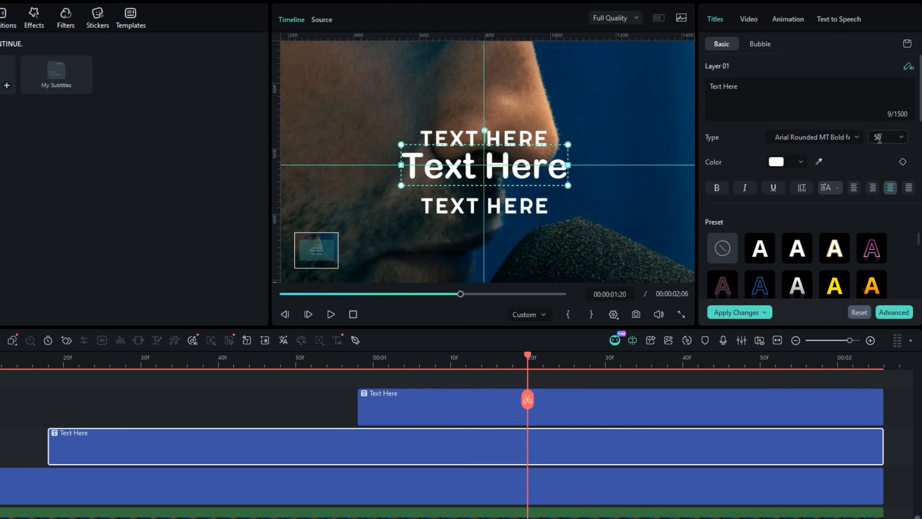
Make the middle title bold and all uppercase.
left_click(716, 188)
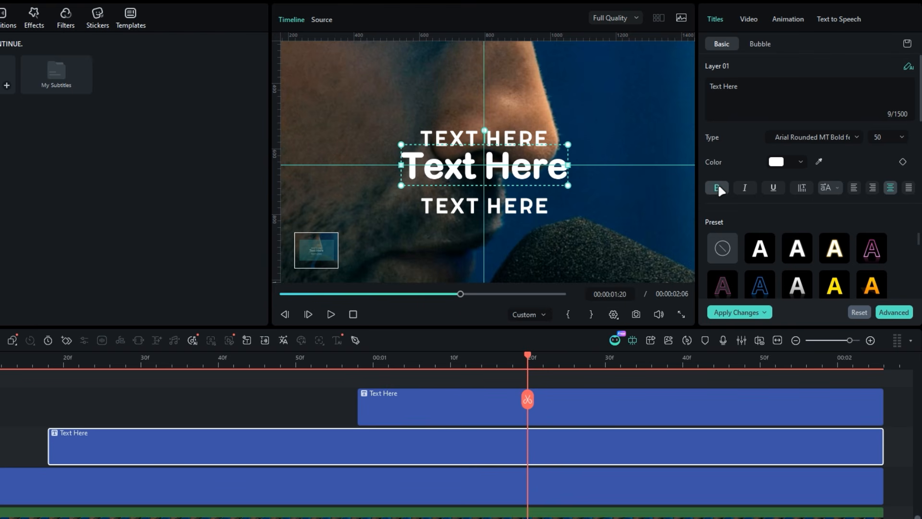
left_click(830, 187)
left_click(848, 208)
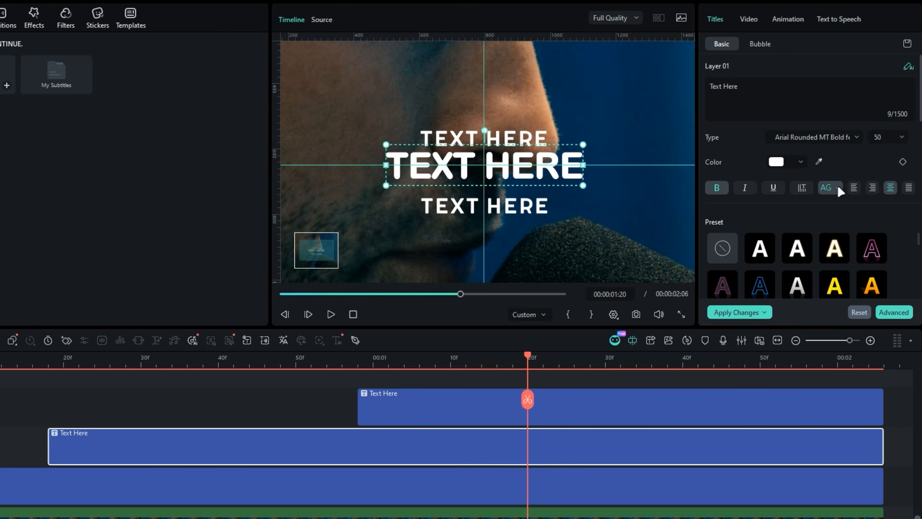
Tighten the vertical spacing of the upper and lower titles around the middle one.
left_click(495, 139)
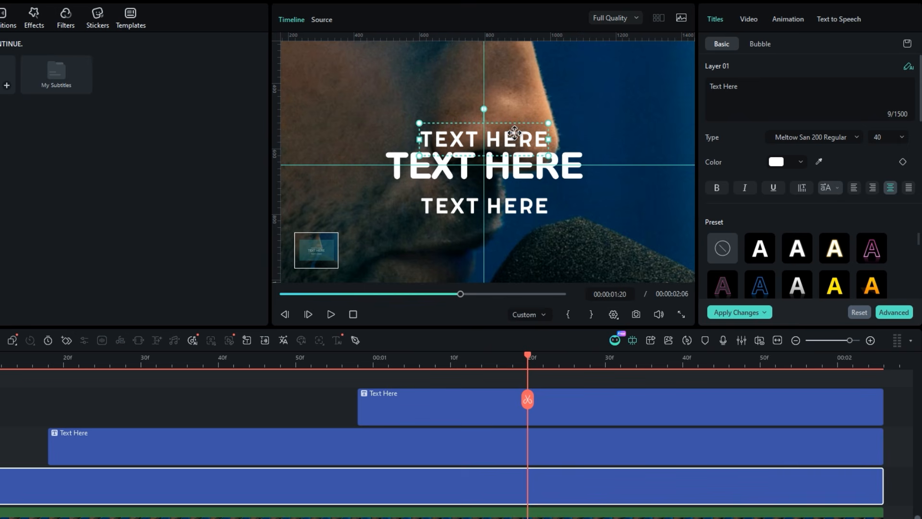
left_click(501, 207)
left_click(538, 228)
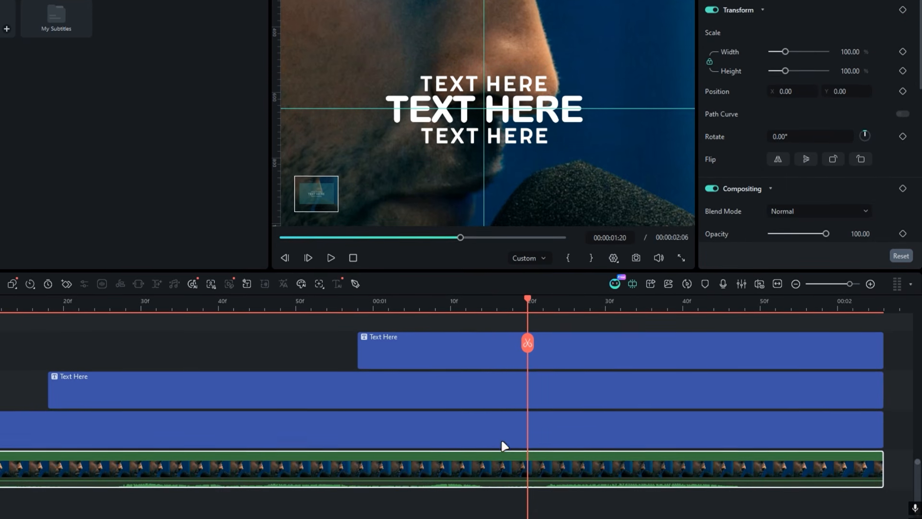
Replace the text of the title on the Video 2 track with "thats".
double_click(469, 478)
key("ctrl+a")
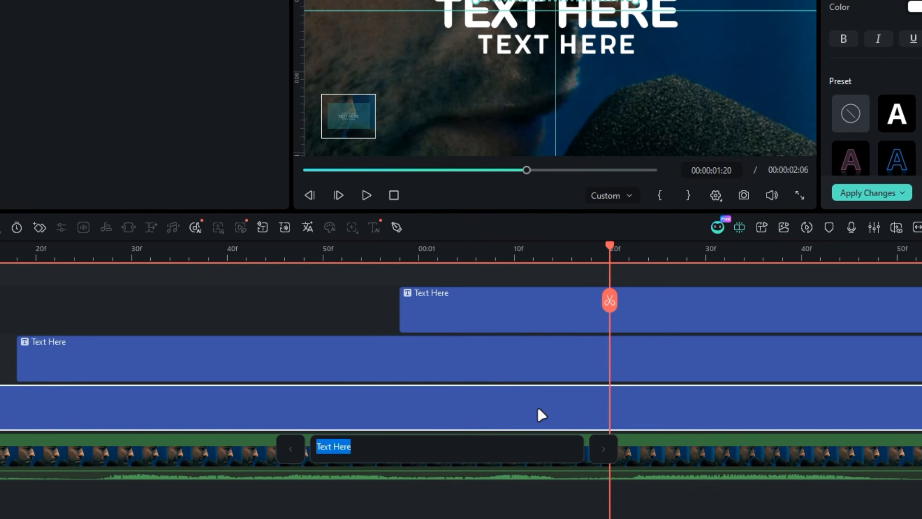
type("thats")
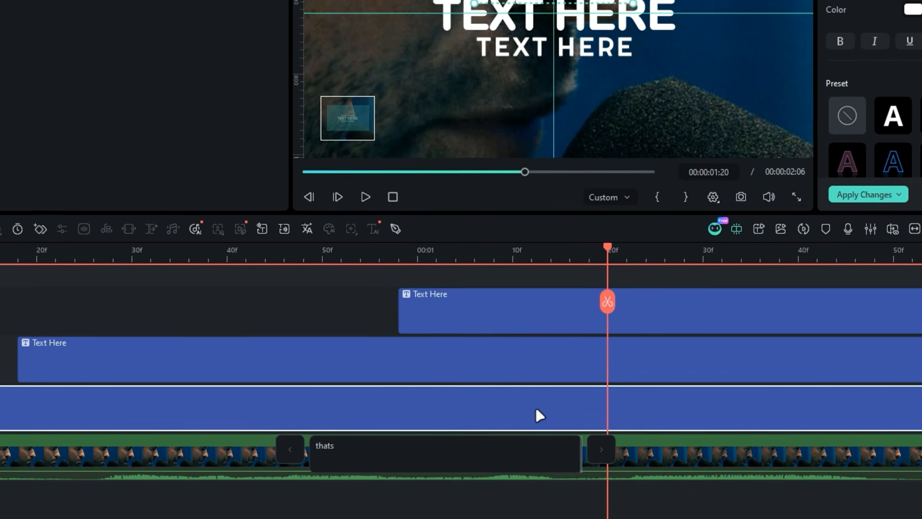
key("Return")
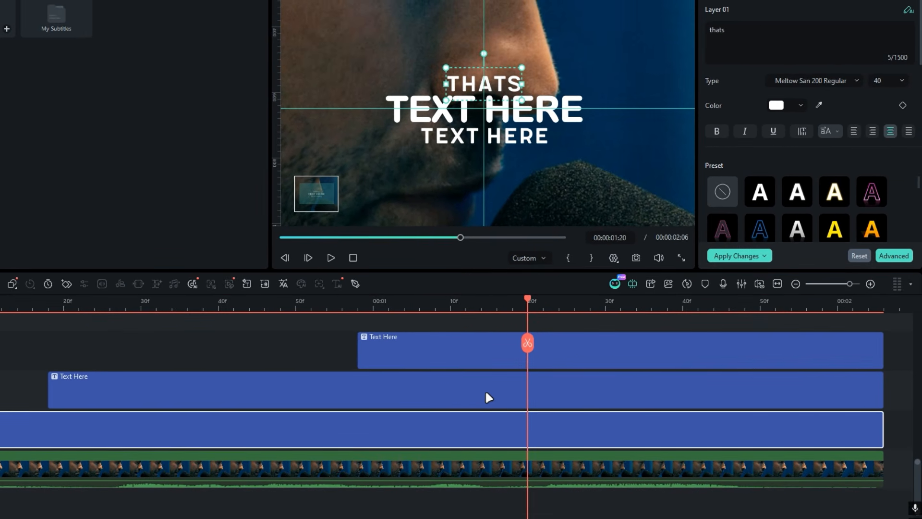
Replace the text of the title on the Video 3 track with "beta male".
double_click(490, 389)
key("ctrl+a")
type("beta male")
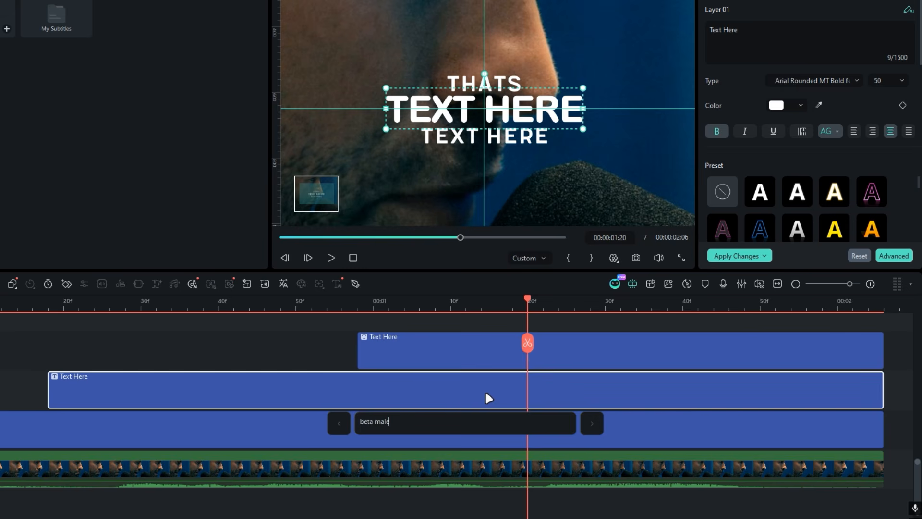
key("Return")
Replace the text of the title on the Video 4 track with "sh*t bro".
double_click(485, 353)
key("ctrl+a")
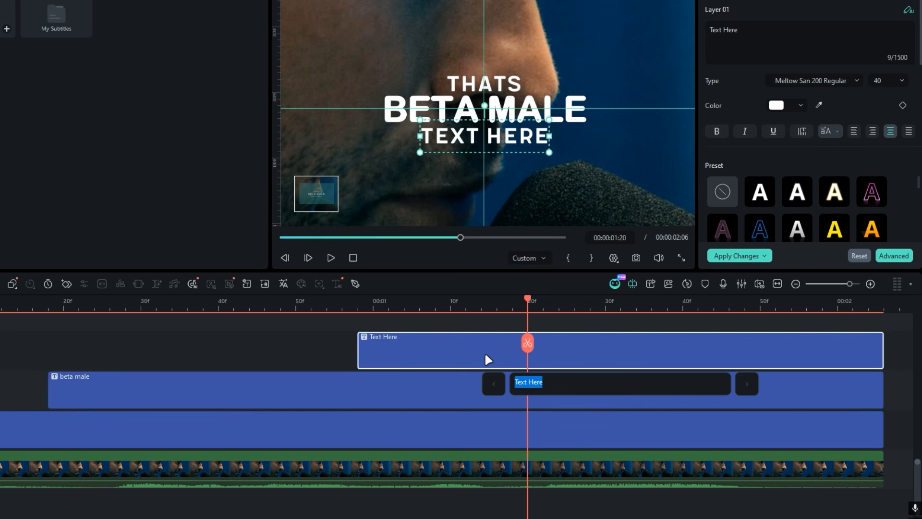
key("BackSpace")
type("sh*t bro")
key("Return")
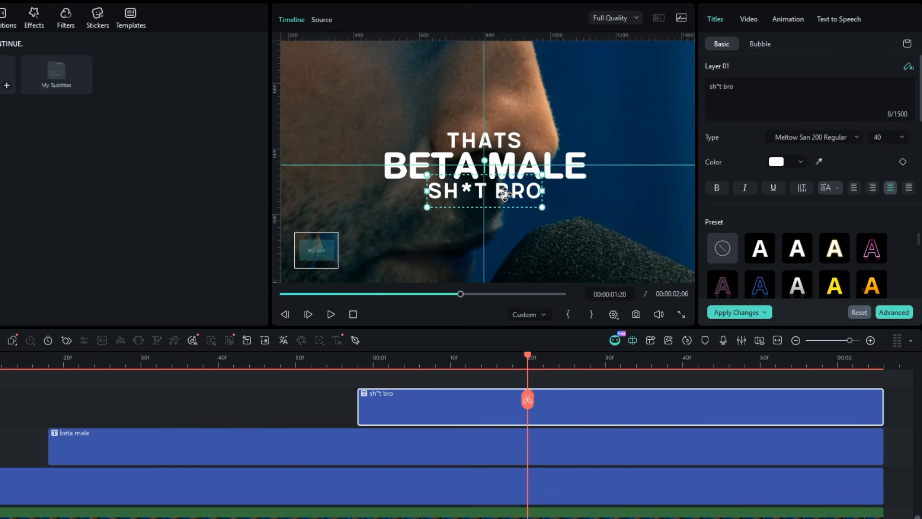
Move the playhead to 00:00:01:17 and give the "thats" title the String Blur entrance animation.
left_click(502, 142)
left_click(330, 407)
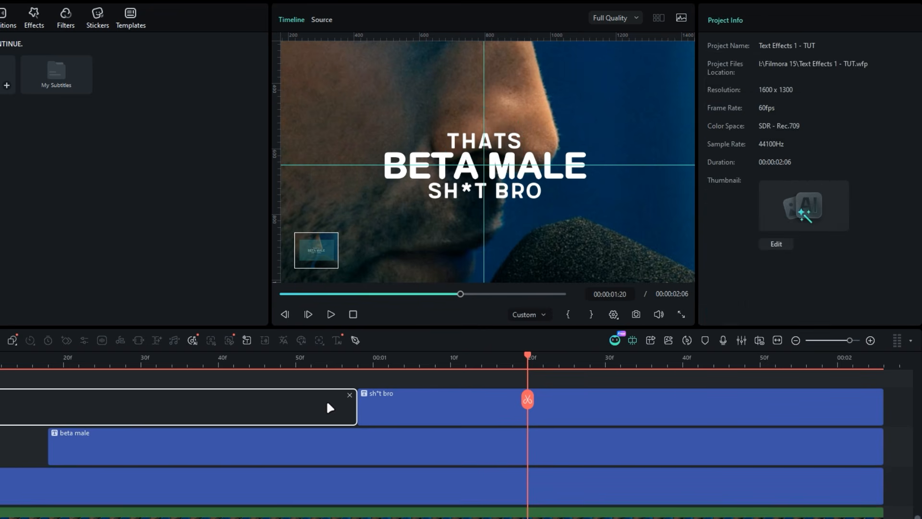
left_click_drag(527, 359, 504, 378)
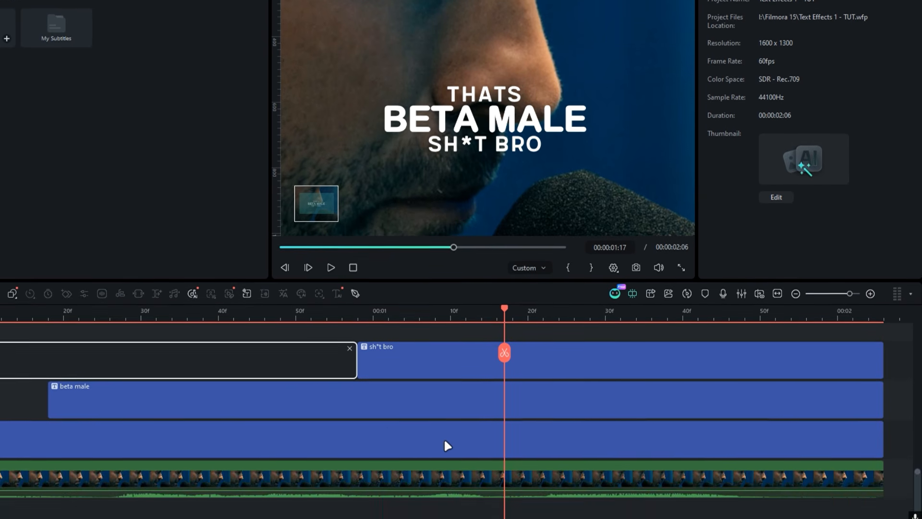
left_click(452, 493)
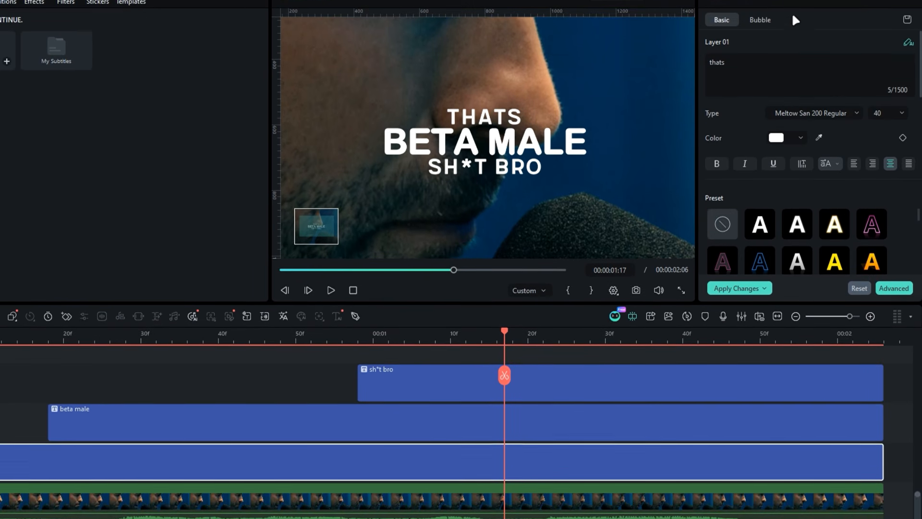
left_click(786, 9)
scroll(886, 172, "down", 3)
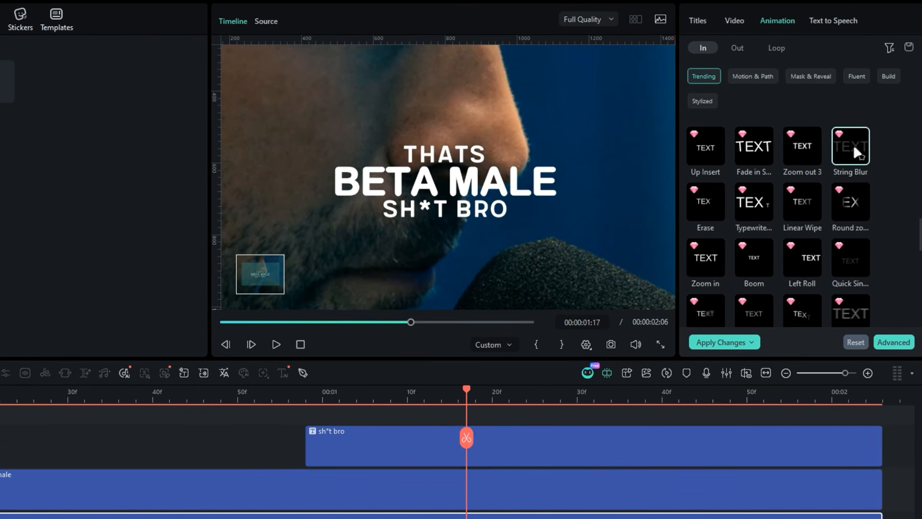
left_click(854, 145)
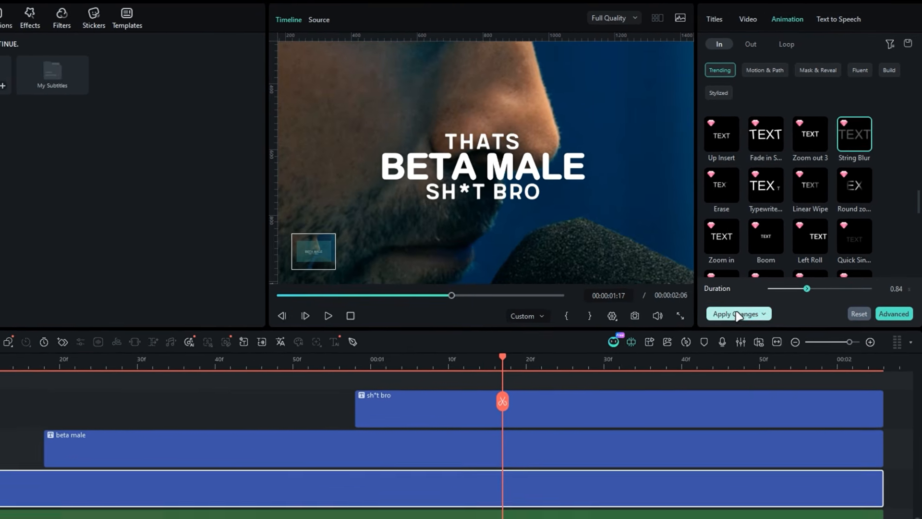
Apply the "thats" title's animation settings to all titles.
left_click(725, 336)
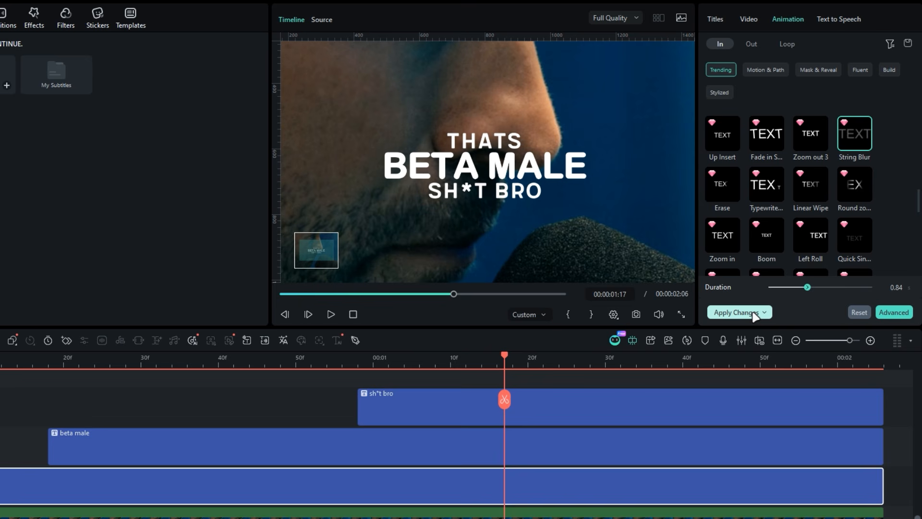
left_click(755, 312)
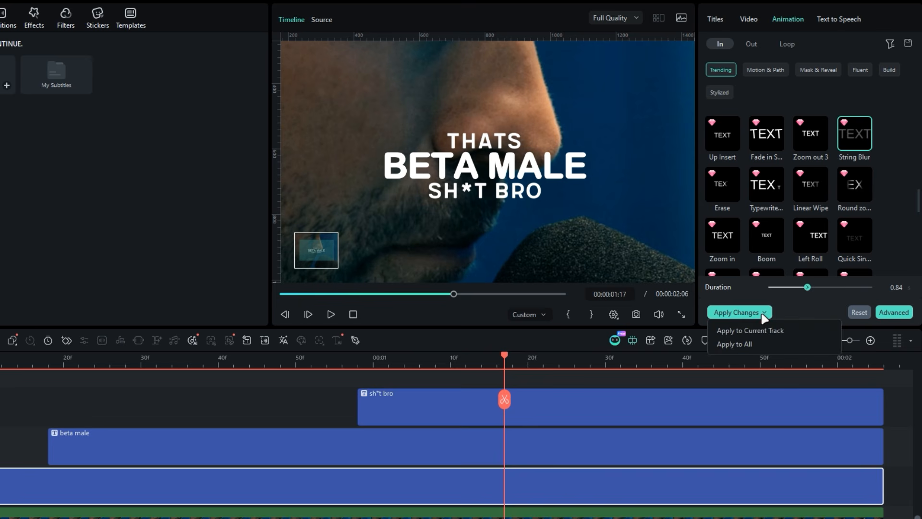
left_click(736, 343)
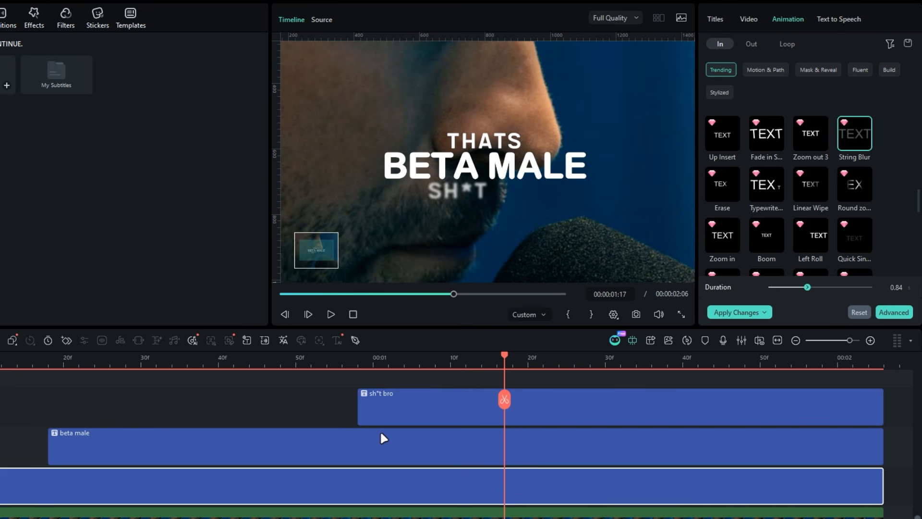
Check the animation settings of all three titles and play the timeline from the start.
left_click(387, 446)
left_click(444, 414)
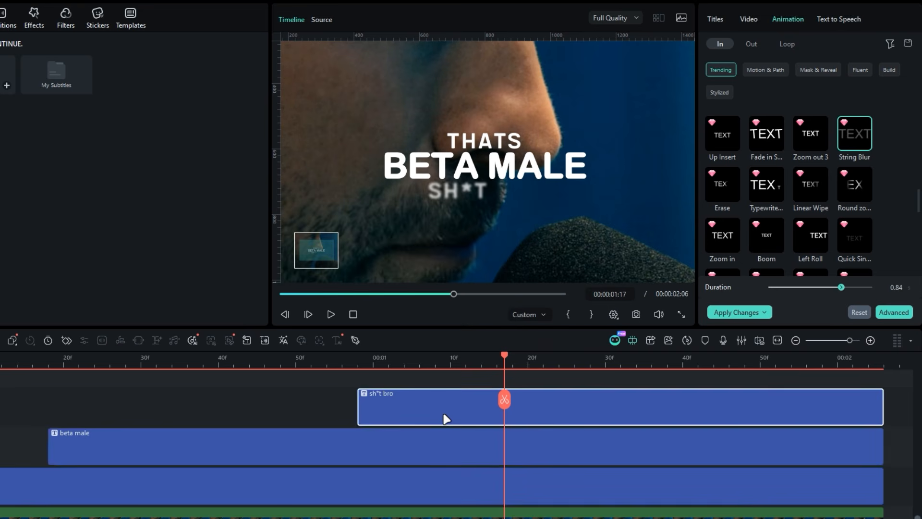
left_click(446, 450)
left_click(445, 482)
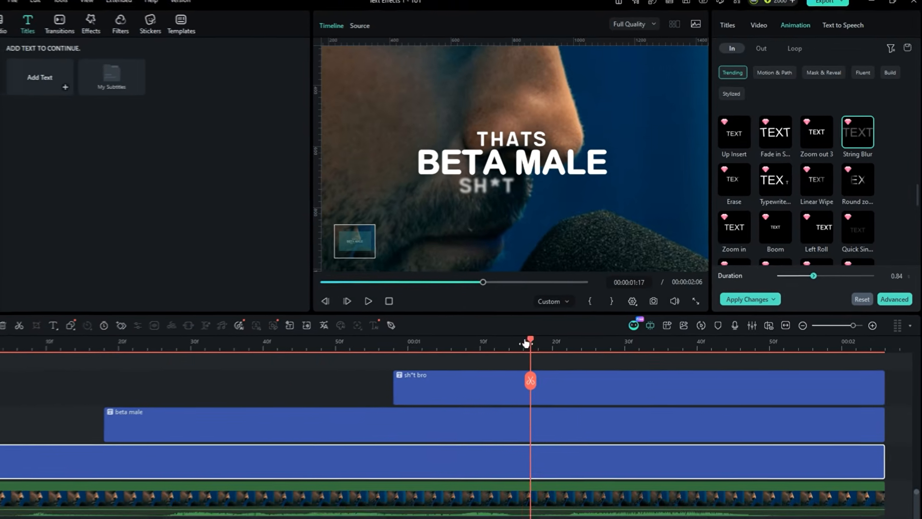
left_click_drag(504, 355, 60, 356)
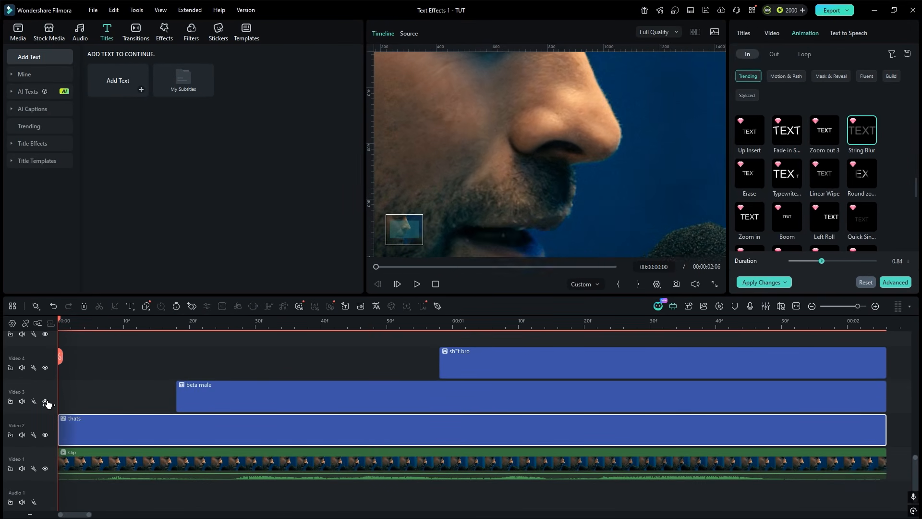
key("space")
key("space")
Set the "thats" title's entrance animation duration to 0.32 and play back the timeline.
left_click(189, 321)
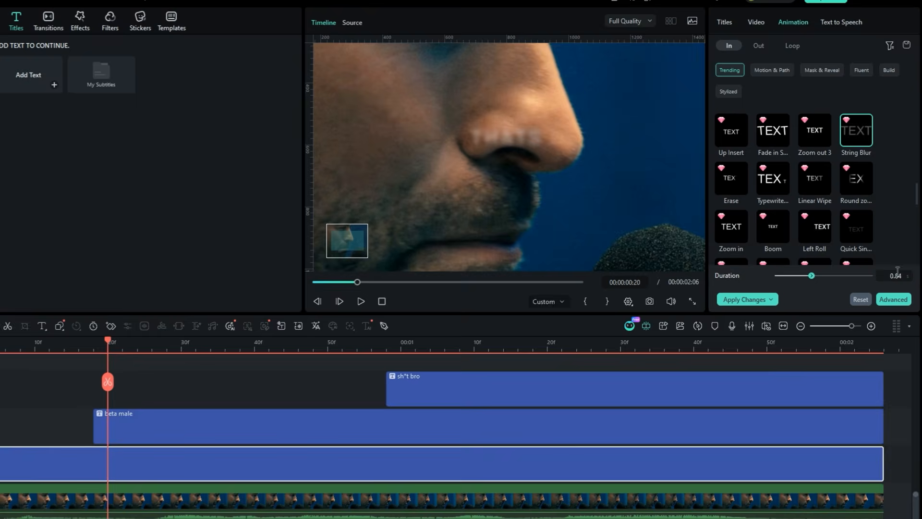
double_click(897, 265)
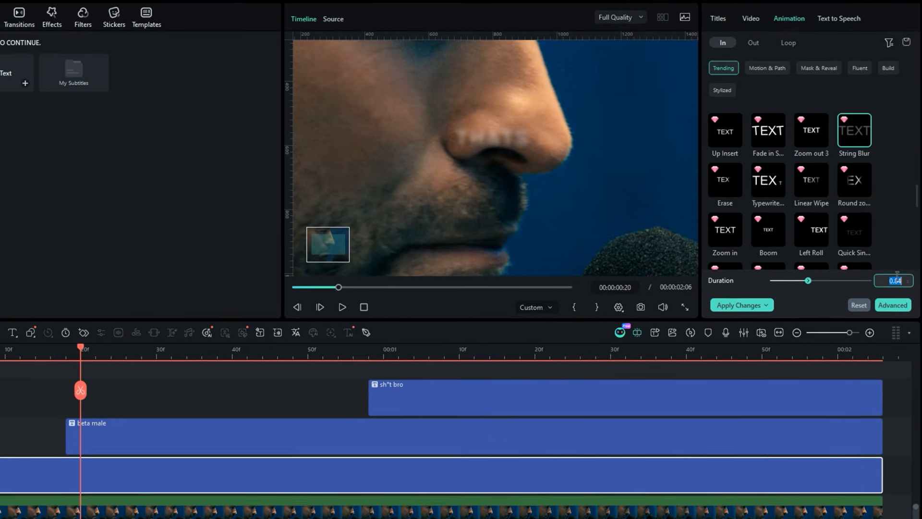
type(".32")
key("Return")
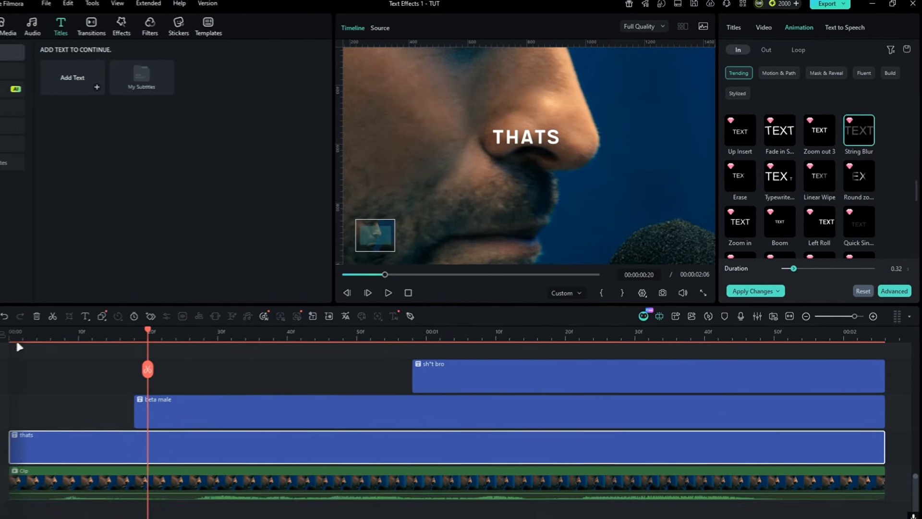
key("space")
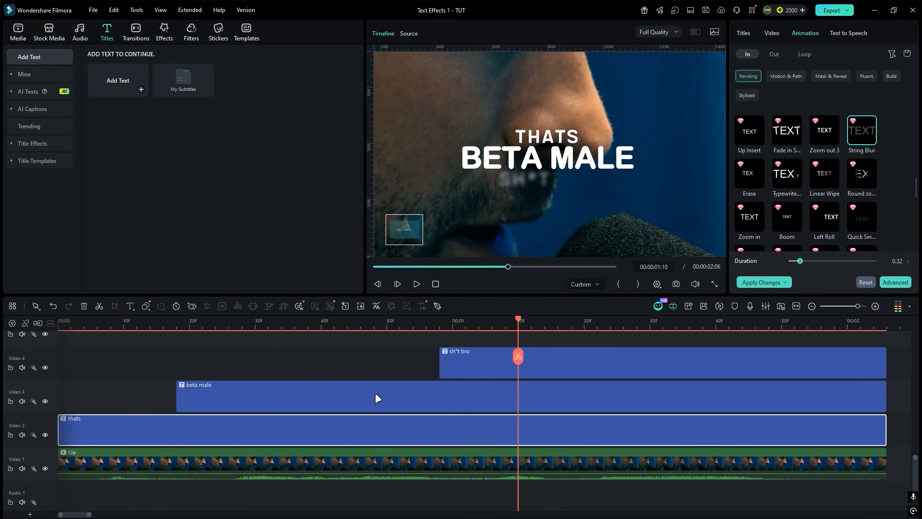
Play back the "beta male" title's entrance animation from 00:00:00:18.
left_click(376, 393)
left_click(174, 326)
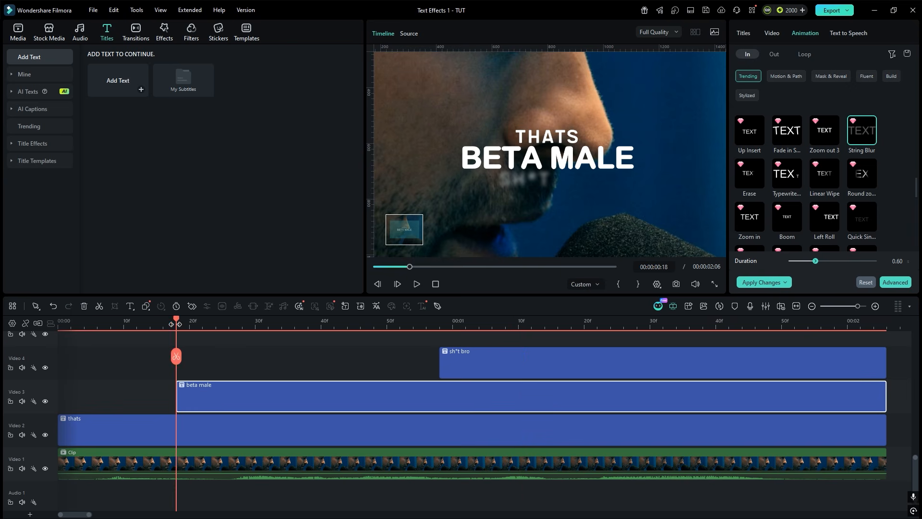
key("space")
Set the "sh*t bro" title's entrance animation duration to 0.60 and play back its entrance.
left_click(525, 363)
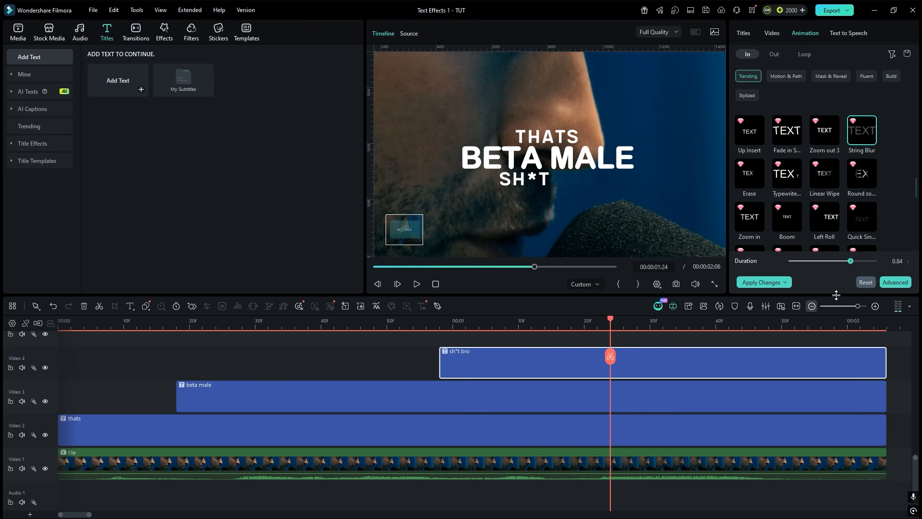
type(".6")
key("Return")
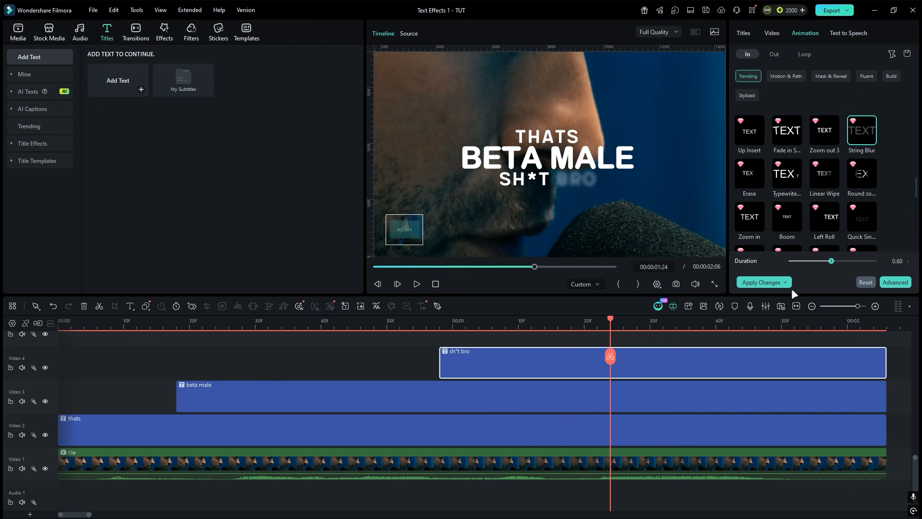
left_click(368, 326)
key("space")
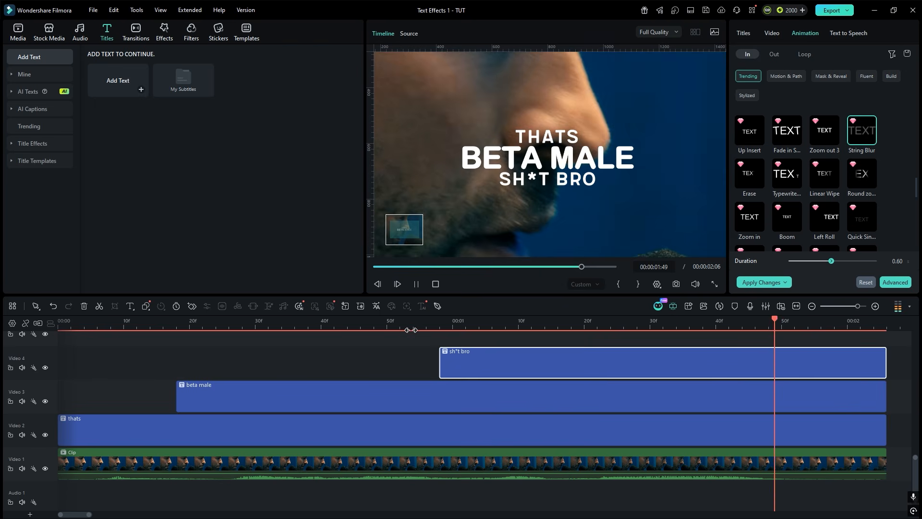
key("space")
Isolate the "thats" title by hiding the talking clip's track and the other two title tracks.
left_click_drag(422, 320, 622, 346)
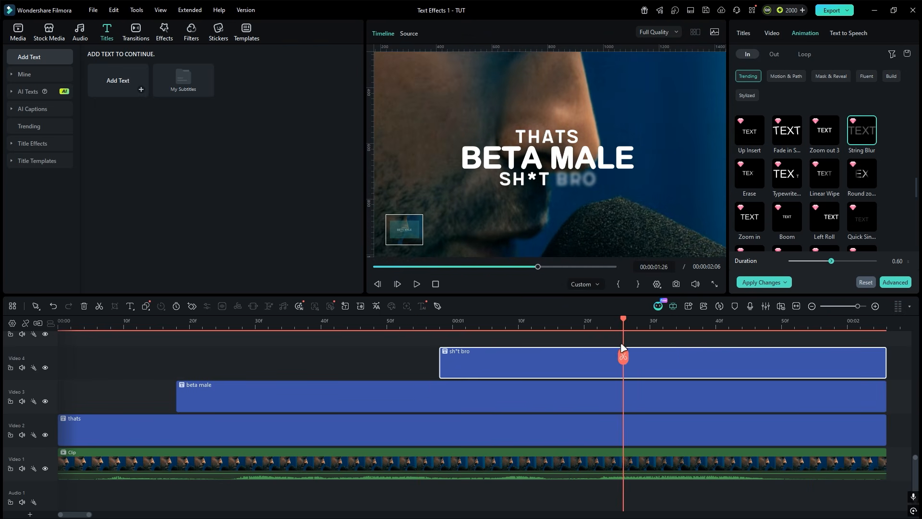
left_click(45, 469)
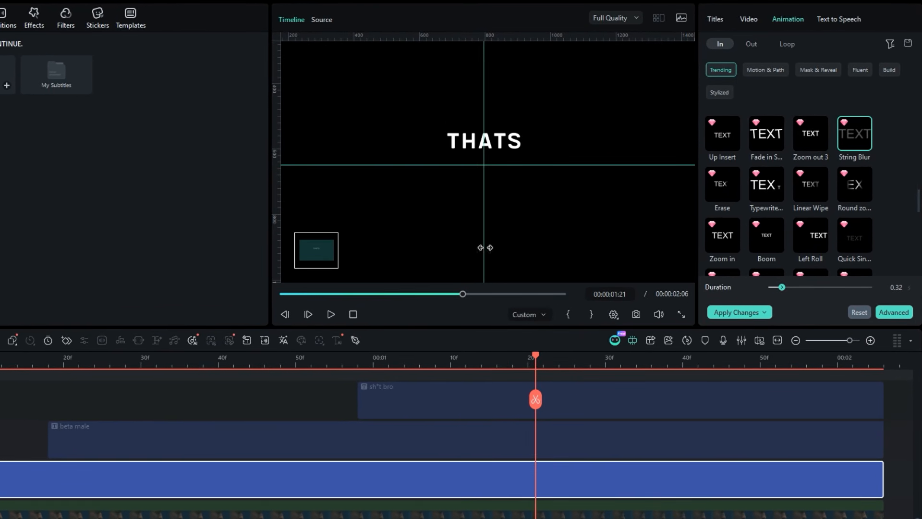
Keyframe the "thats" title's scale from 75% at 00:00:00:38 to 100% at 00:00:01:21, with its starting position lowered to the frame's vertical centre.
left_click(749, 19)
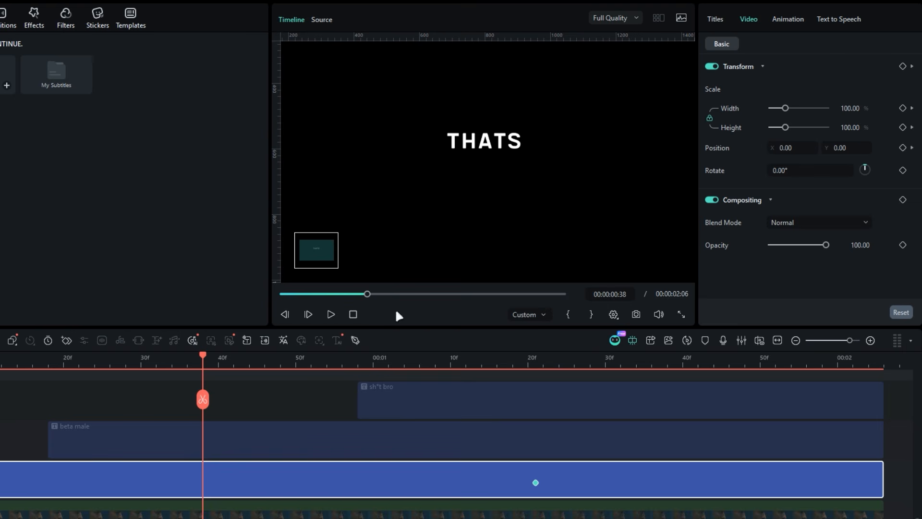
type("5")
key("Return")
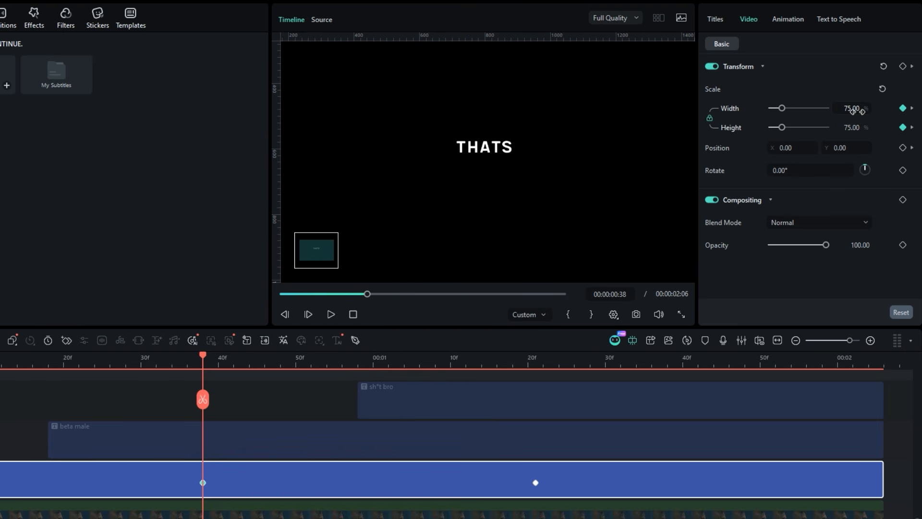
mouse_move(840, 148)
left_mouse_down()
mouse_move(822, 147)
mouse_move(838, 147)
left_mouse_up()
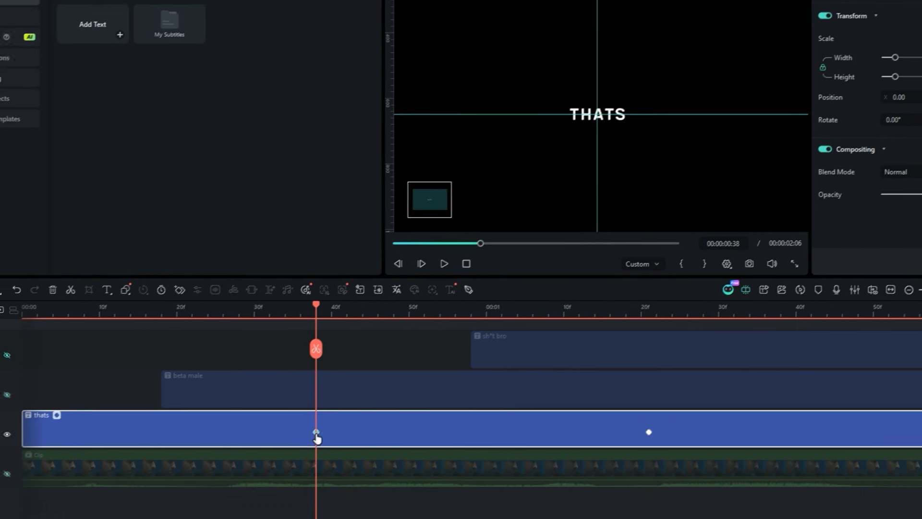
Move the "thats" title's first keyframe to about 00:00:00:07 and scrub through the motion.
left_click_drag(203, 483, 1, 485)
left_click_drag(142, 422, 113, 417)
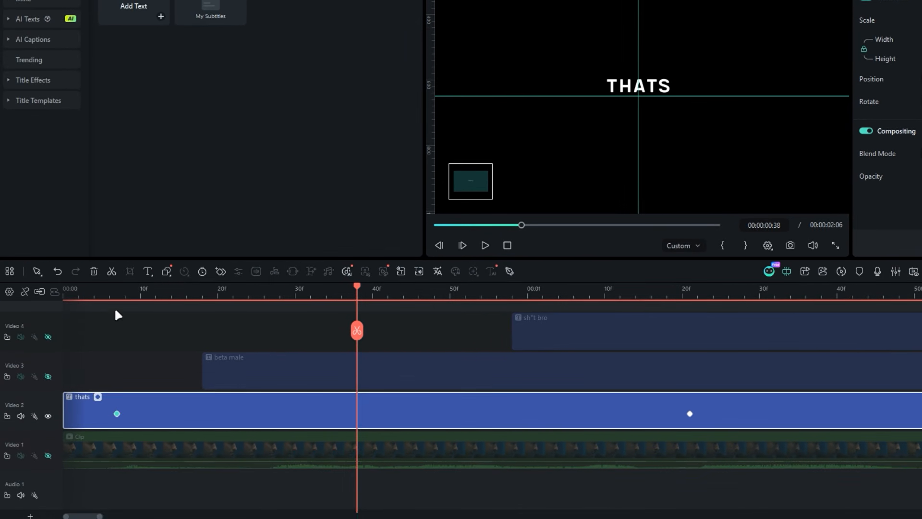
left_click_drag(120, 296, 443, 337)
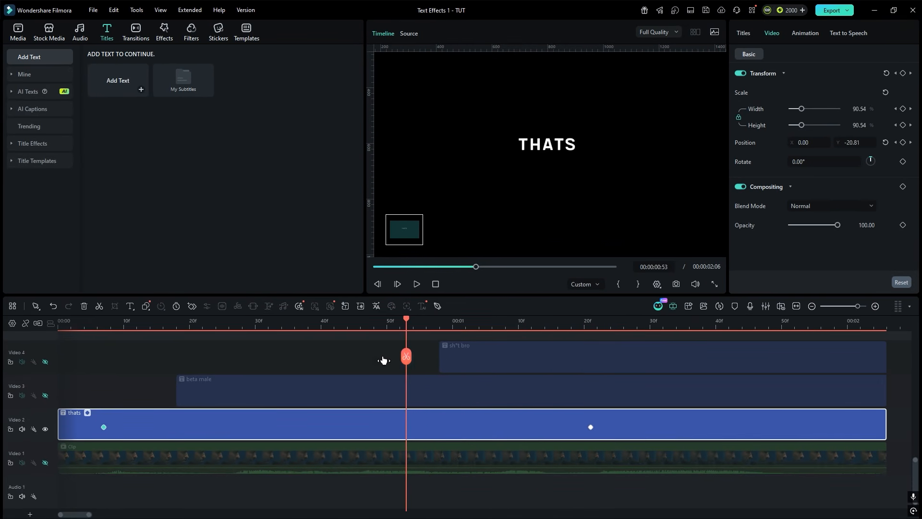
left_click_drag(383, 360, 582, 365)
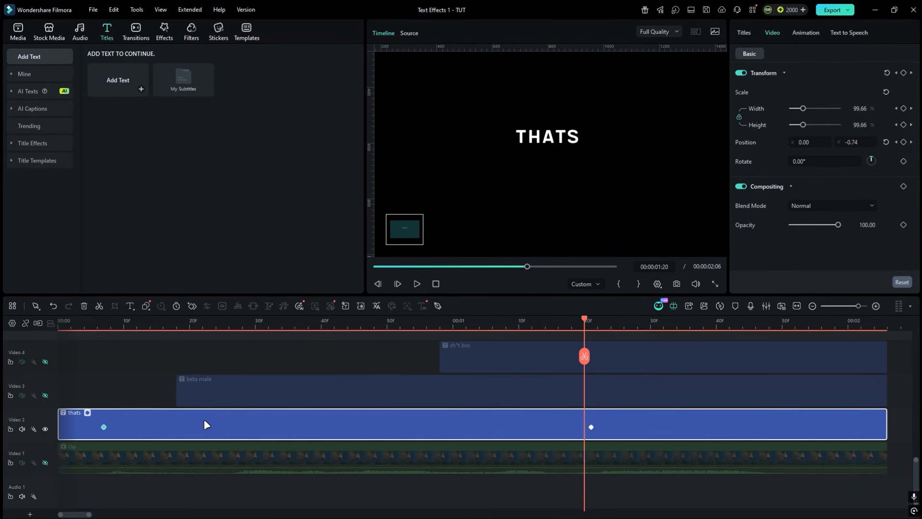
Ease the "thats" title's final Width and Position Y keyframes in the keyframe graph and play back the motion.
left_click(87, 412)
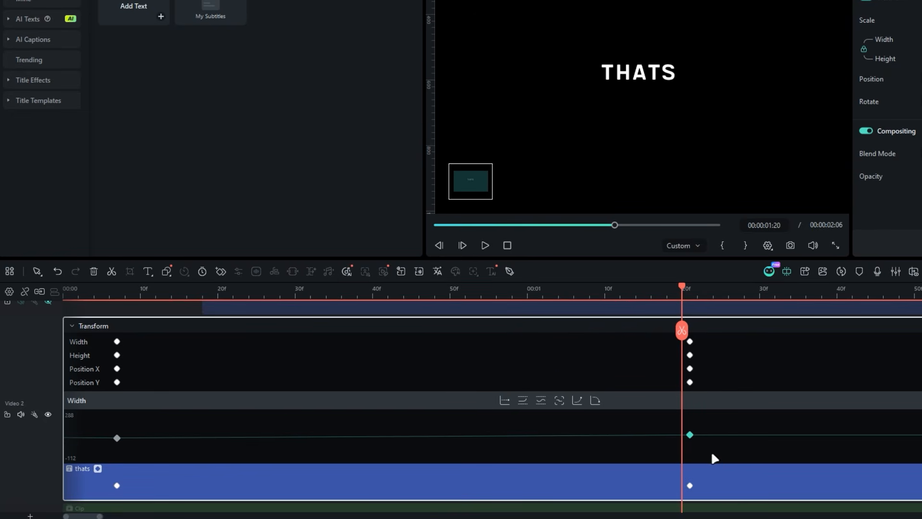
left_click(592, 401)
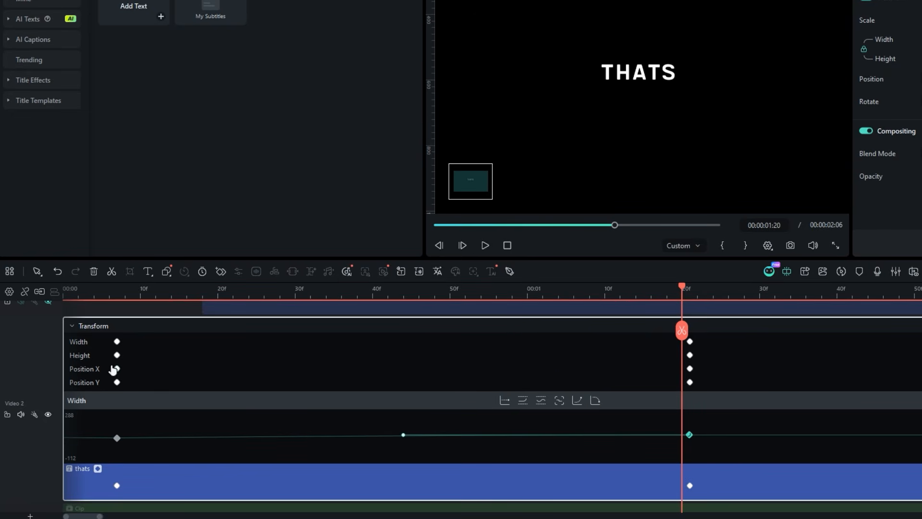
left_click(98, 356)
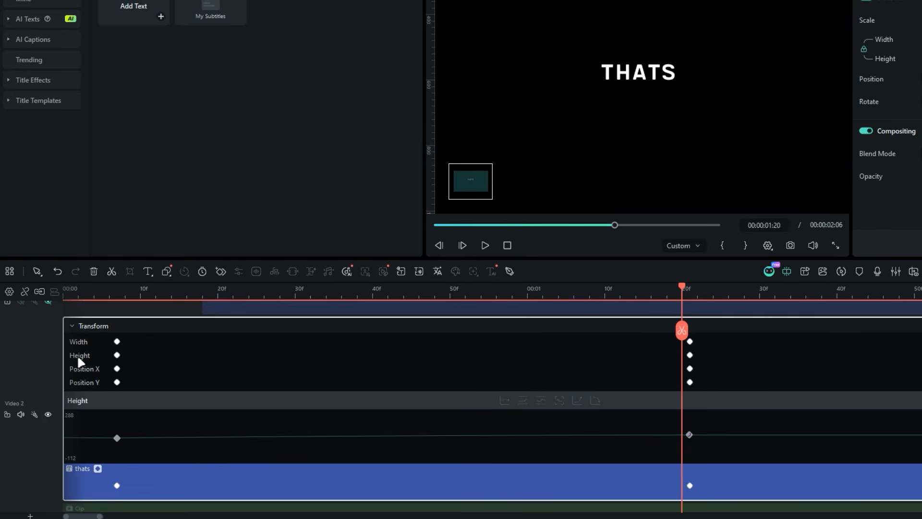
left_click(96, 380)
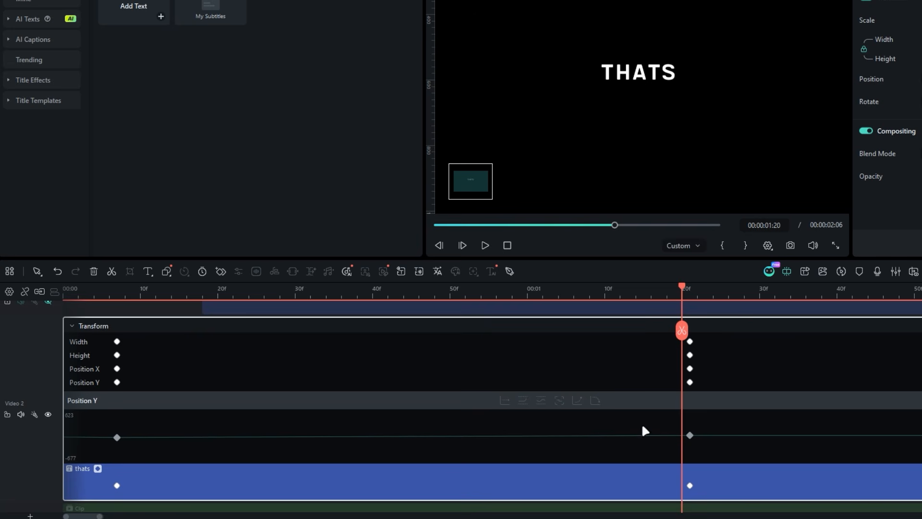
left_click(690, 435)
left_click(597, 401)
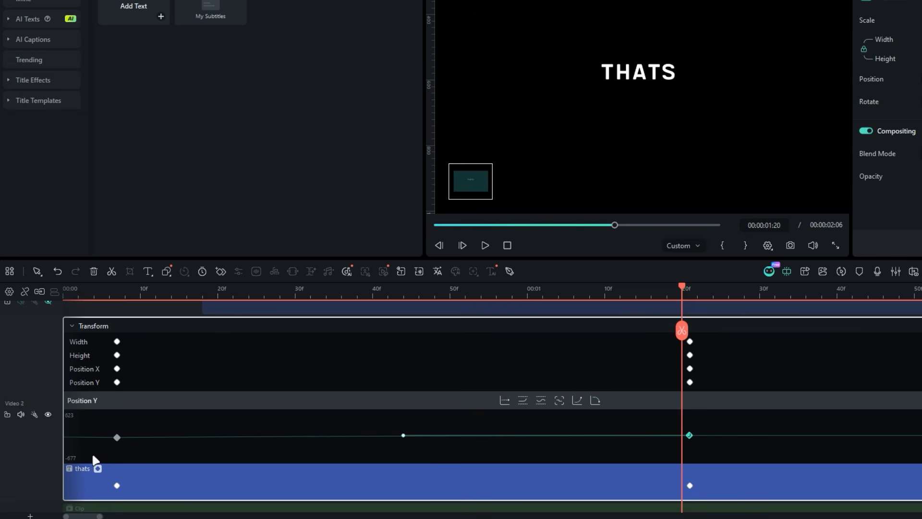
left_click(97, 469)
left_click(72, 292)
key("space")
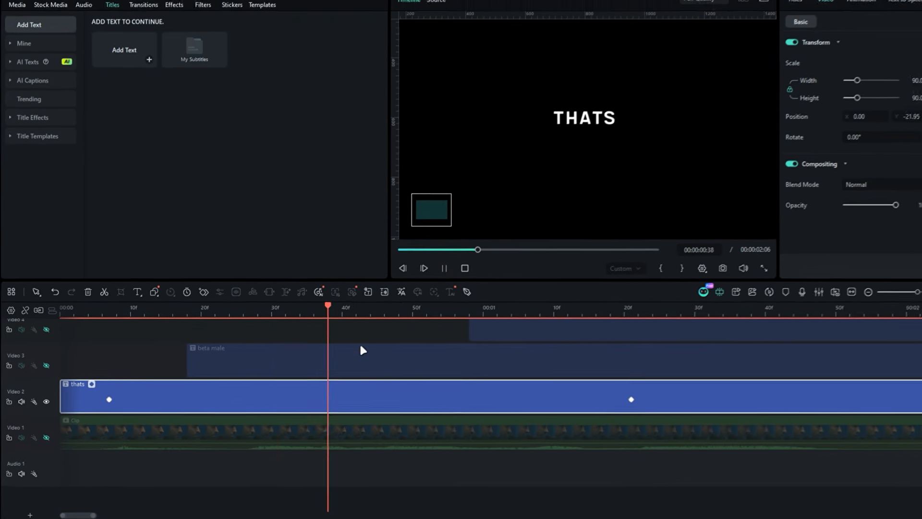
Move the "thats" title's final keyframe to 00:00:01:10 and play back the shortened motion.
left_click_drag(526, 324, 517, 349)
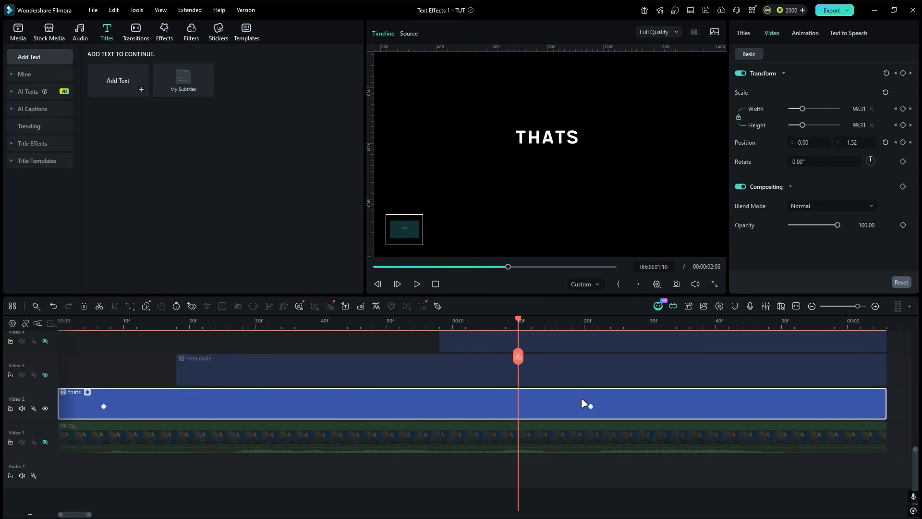
left_click_drag(564, 406, 518, 406)
scroll(460, 414, "up", 1)
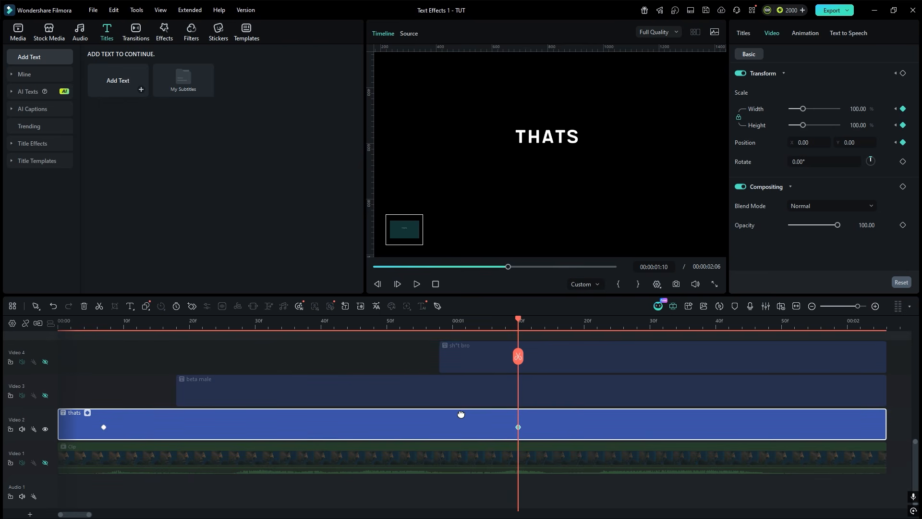
left_click(89, 332)
key("space")
key("space")
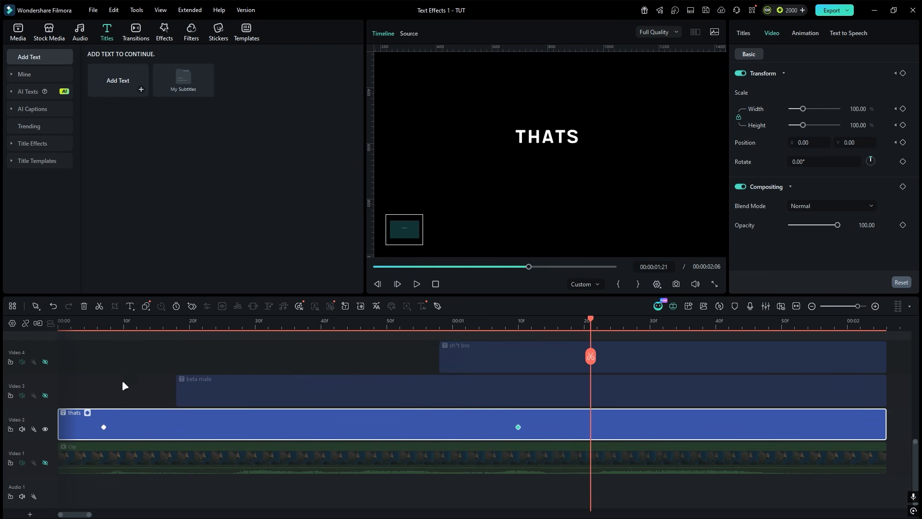
Show the "beta male" title's track again and play back both titles together.
left_click(43, 397)
left_click(159, 327)
key("space")
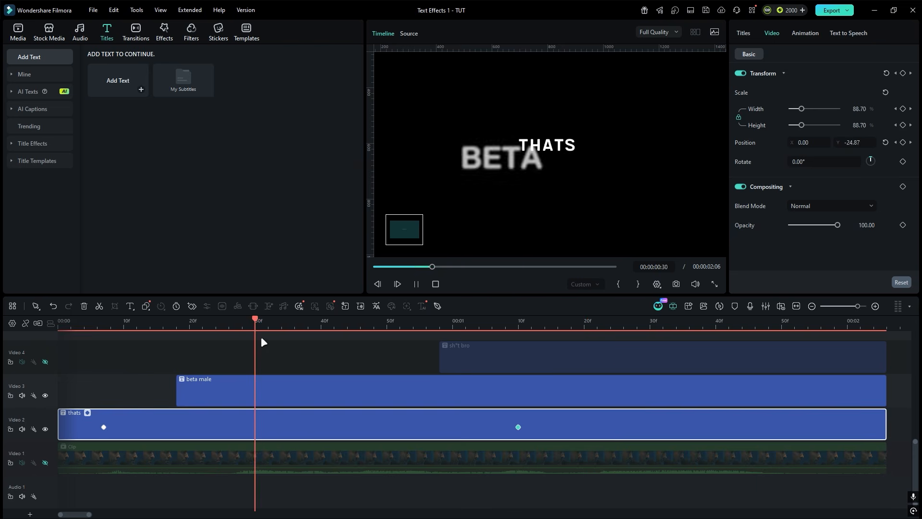
left_click(302, 322)
key("space")
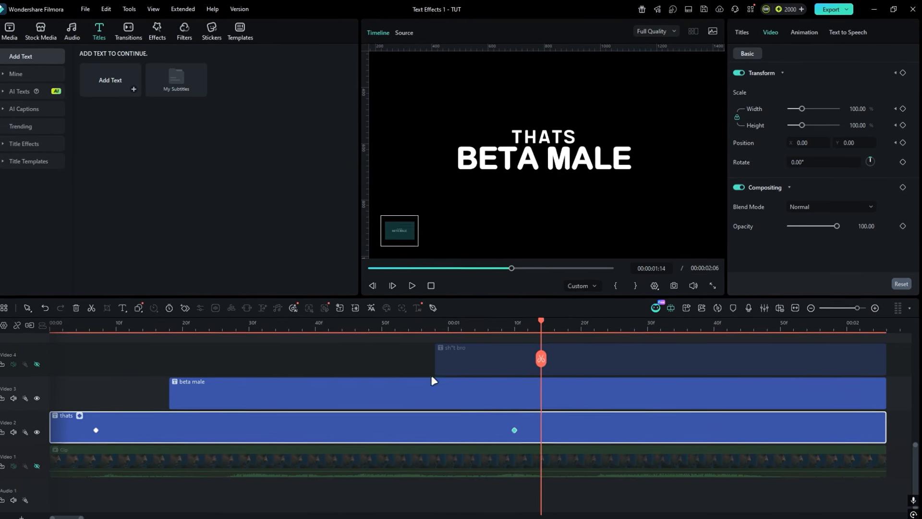
Keyframe the "beta male" title's scale from 75% at 00:00:00:18 to 100% at about 00:00:01:26.
left_click(473, 392)
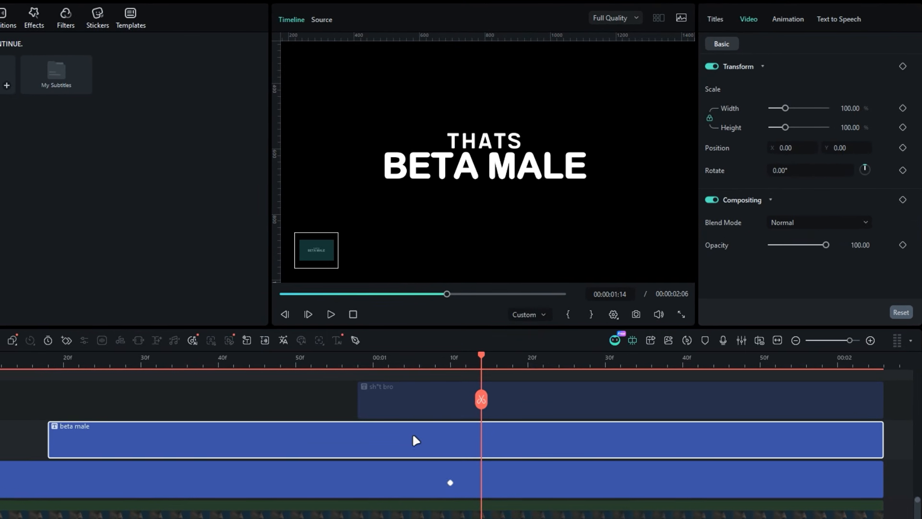
left_click_drag(480, 361, 48, 386)
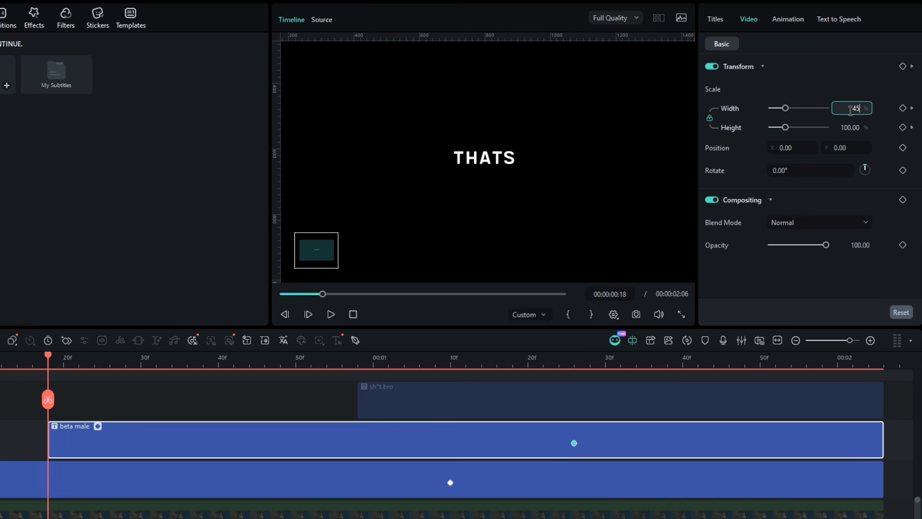
key("Return")
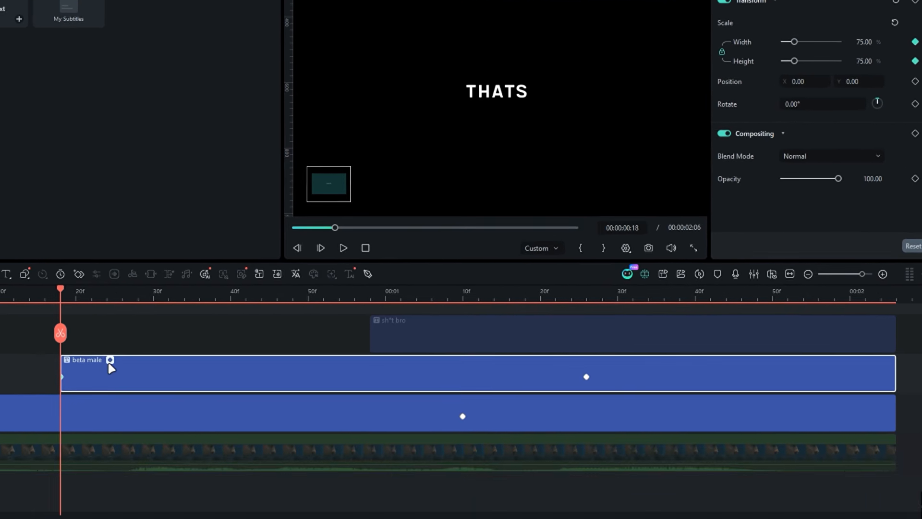
Ease the "beta male" title's final Width keyframe in the keyframe graph and play back the scaling.
left_click(110, 361)
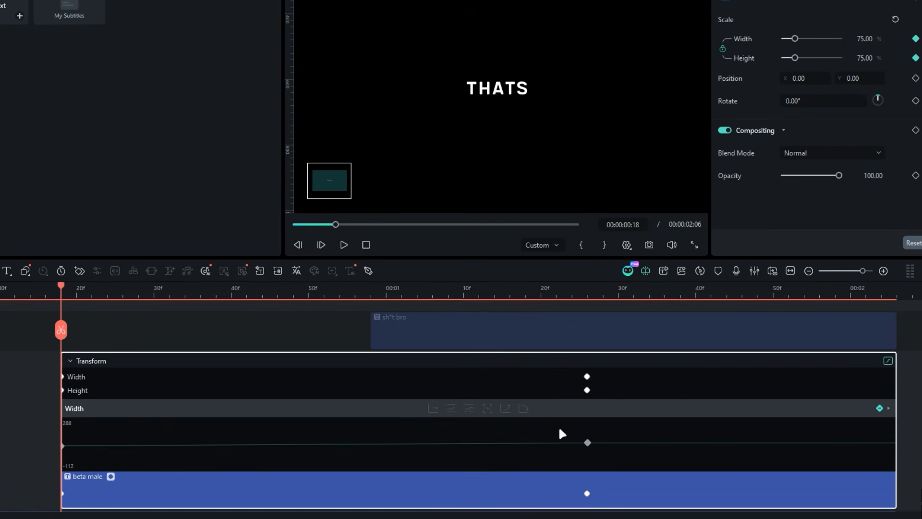
left_click(523, 409)
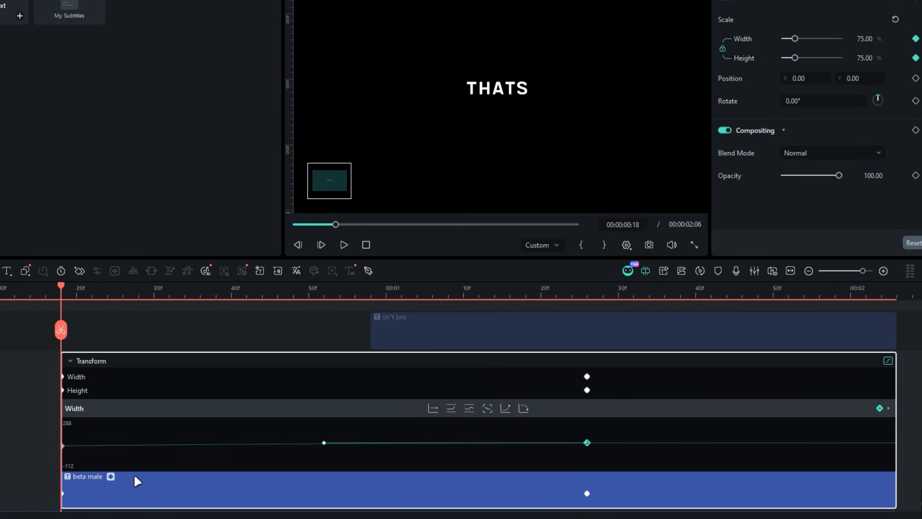
left_click(111, 476)
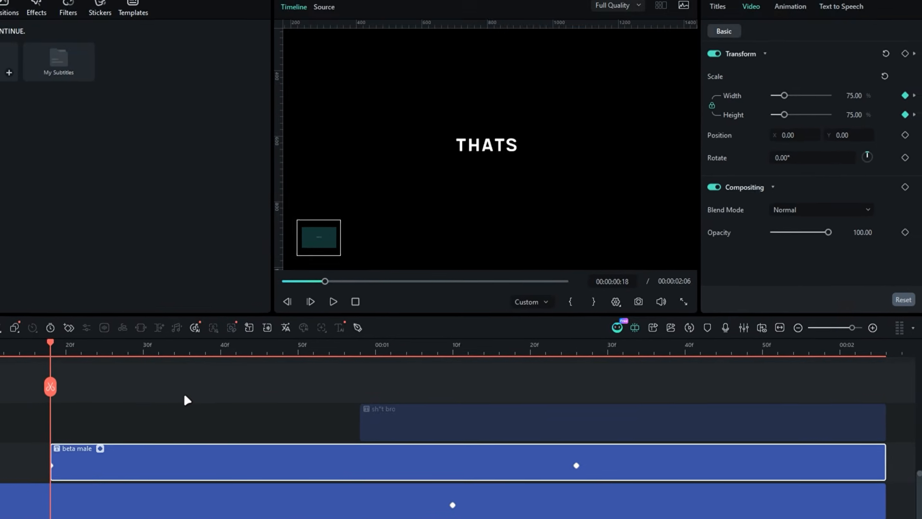
key("space")
left_click(51, 351)
key("space")
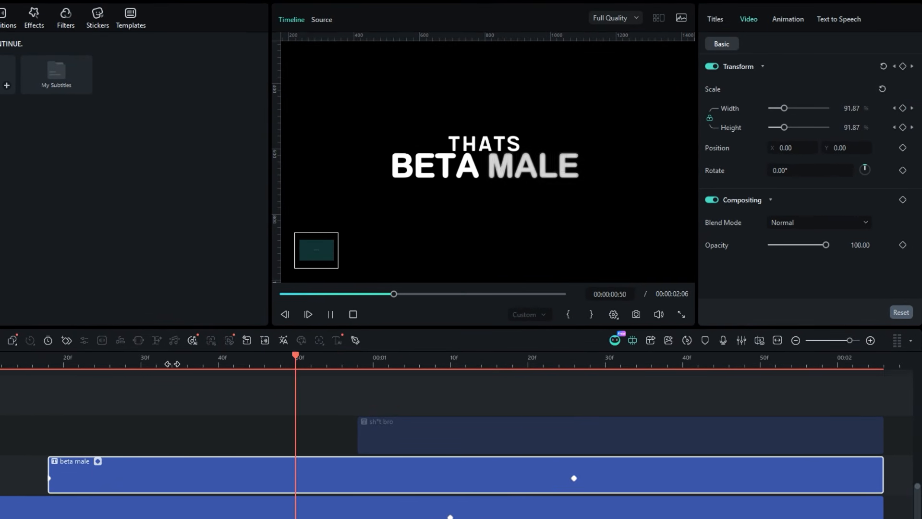
left_click_drag(600, 382, 412, 382)
Show the "sh*t bro" title and keyframe its Y position from 30 at 00:00:01:18 to 0 at about 00:00:01:45.
left_click(372, 441)
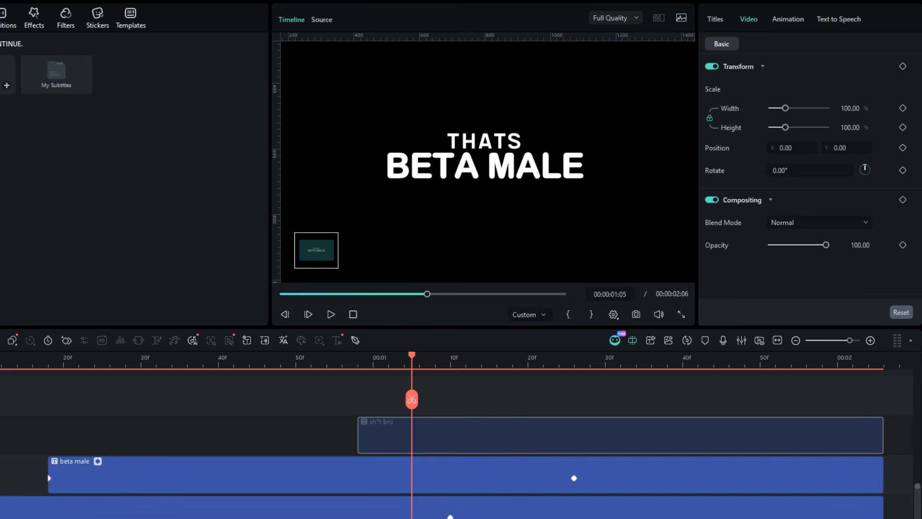
key("e")
left_click_drag(294, 419, 268, 418)
left_click_drag(387, 358, 486, 360)
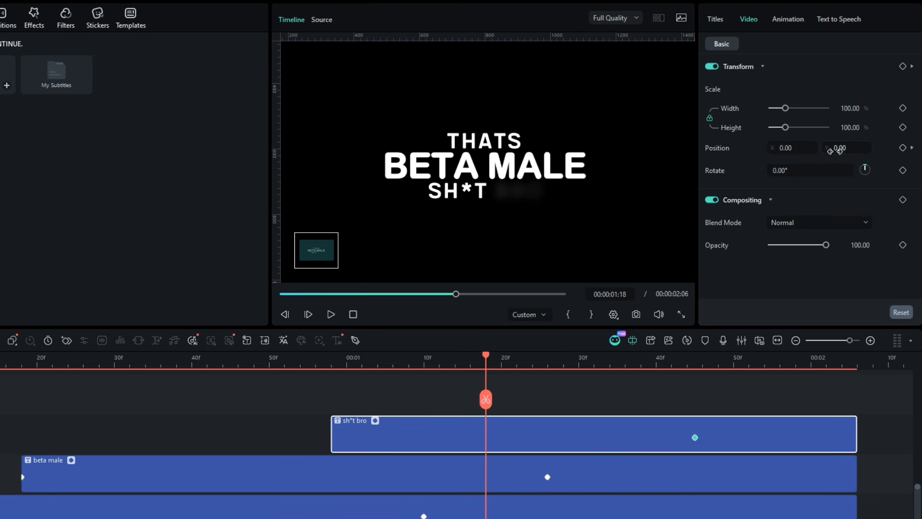
left_click_drag(835, 150, 841, 150)
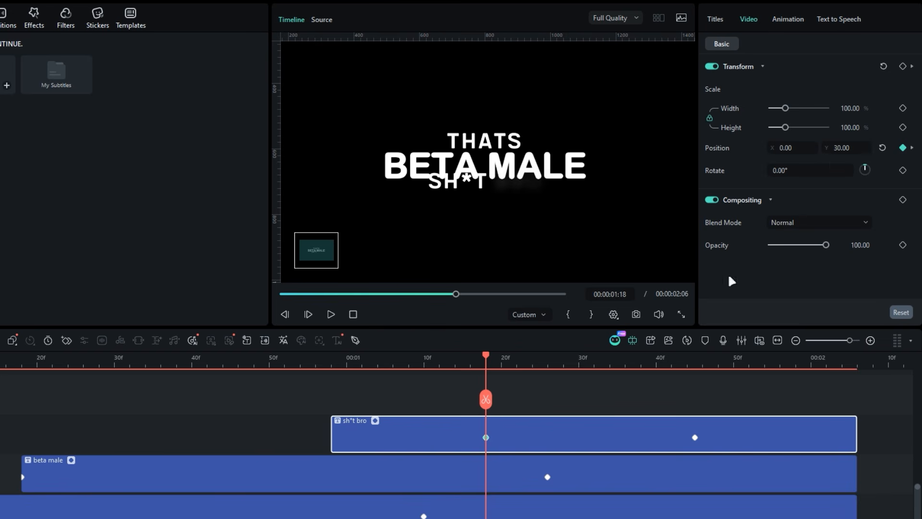
Move the "sh*t bro" title's first position keyframe to the title's start at 00:00:00:58 and scrub through the motion.
left_click_drag(401, 448, 328, 438)
left_click(332, 359)
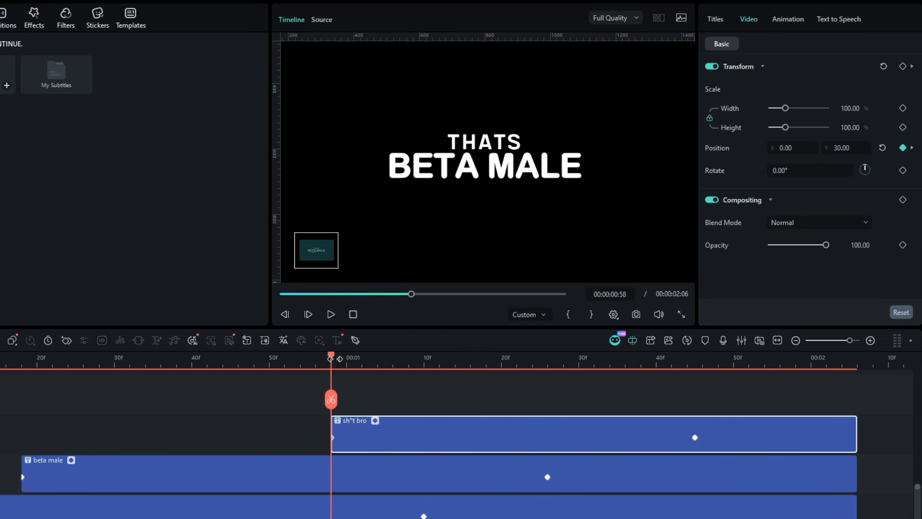
left_click_drag(332, 359, 478, 361)
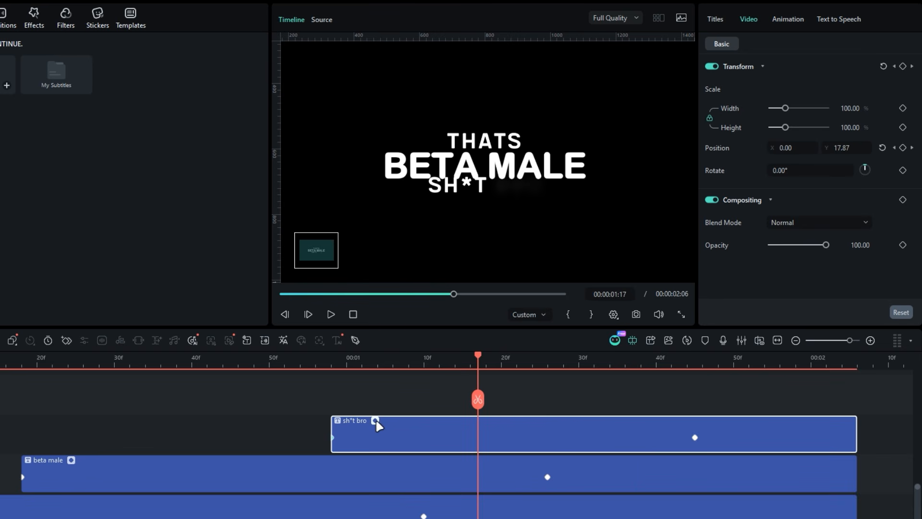
Ease the "sh*t bro" title's final Position Y keyframe in the keyframe graph and play back the motion.
left_click(375, 420)
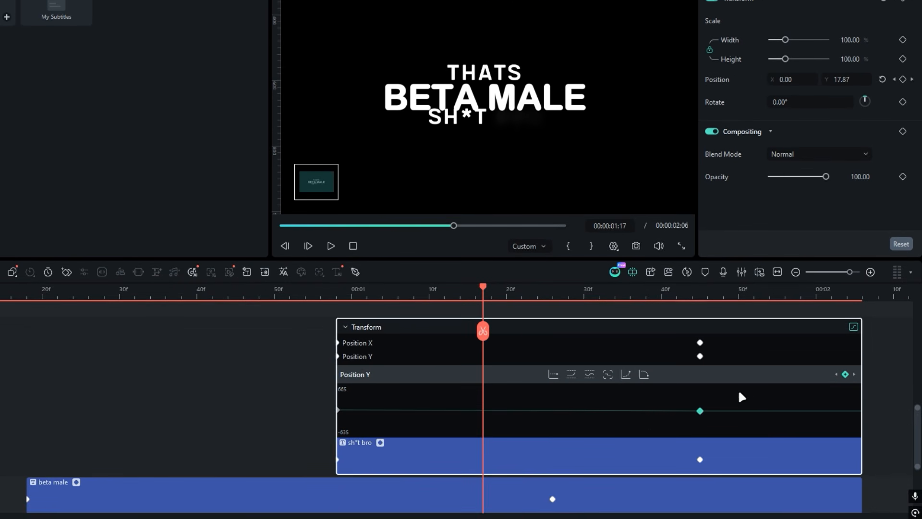
left_click(643, 374)
left_click(380, 443)
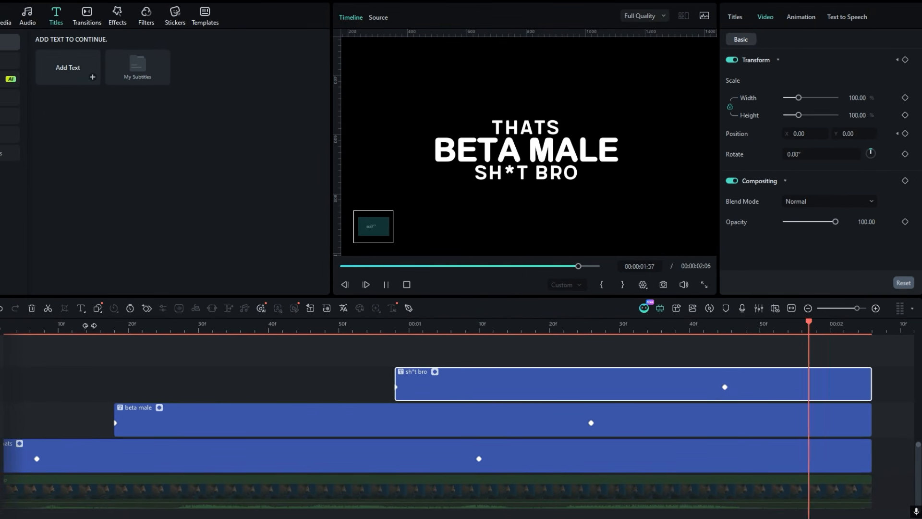
key("space")
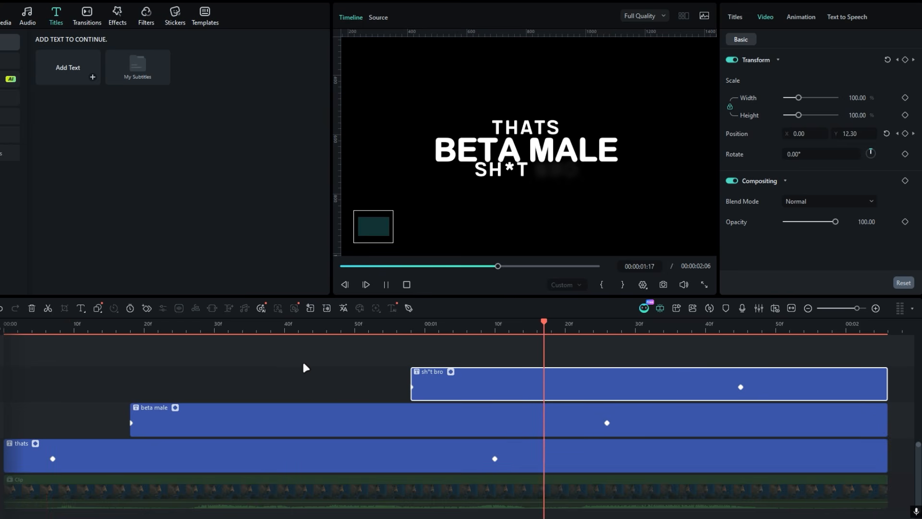
left_click(446, 361)
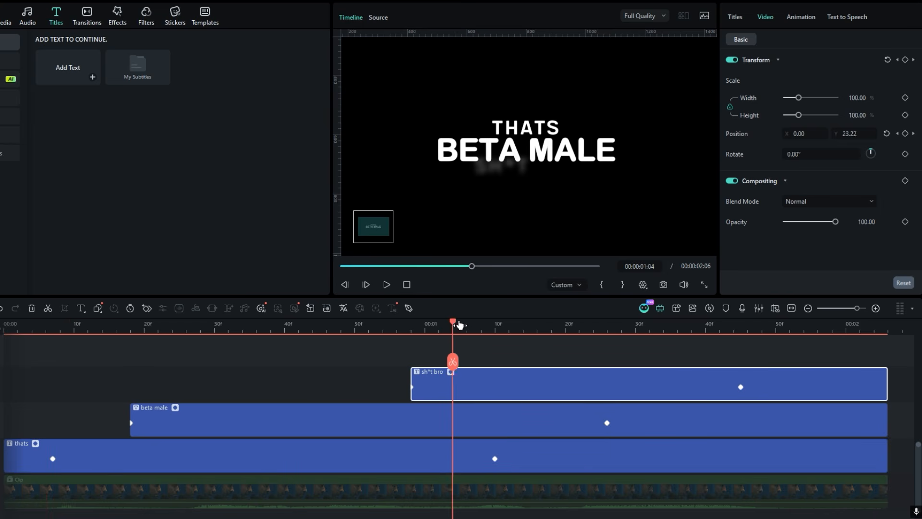
mouse_move(460, 324)
left_mouse_down()
mouse_move(756, 336)
mouse_move(497, 350)
mouse_move(80, 342)
mouse_move(447, 338)
left_mouse_up()
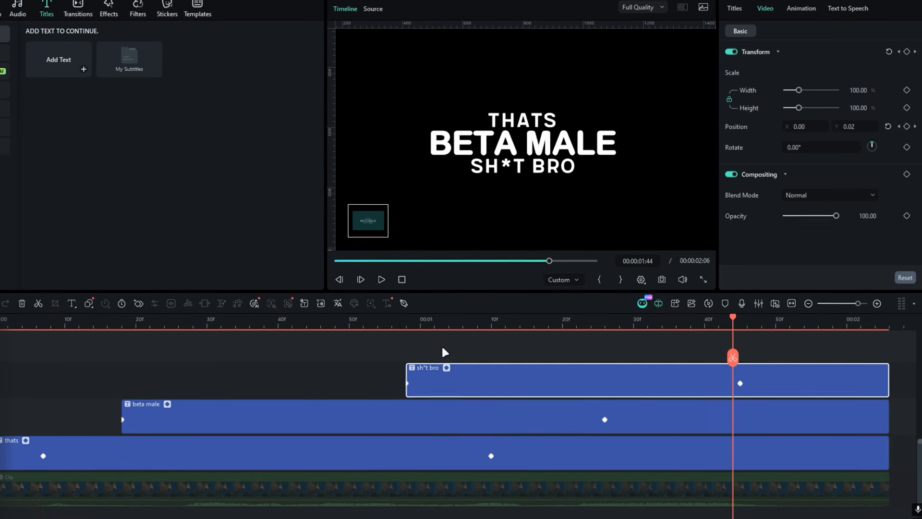
Select the "sh*t bro" and "beta male" titles and move them up two tracks to free space above "thats".
left_click_drag(447, 356, 548, 427)
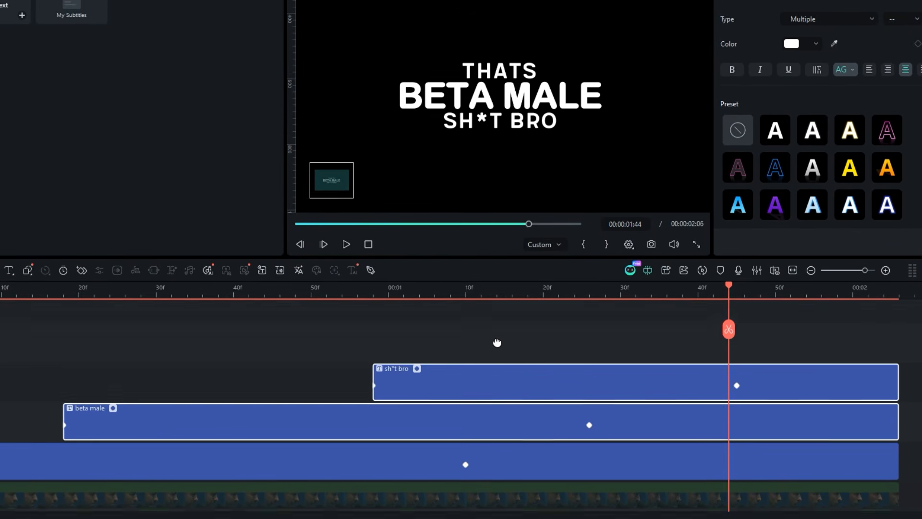
left_click_drag(500, 391, 510, 330)
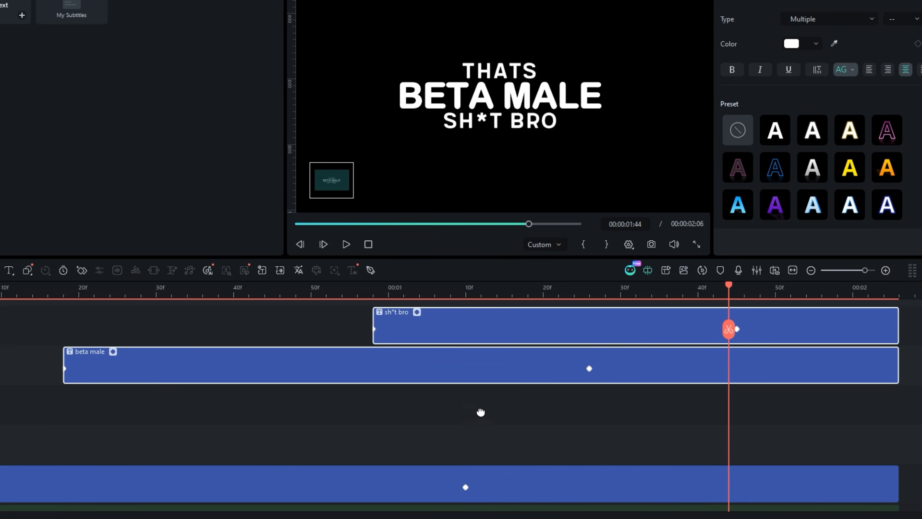
scroll(482, 410, "down", 1)
left_click(483, 408)
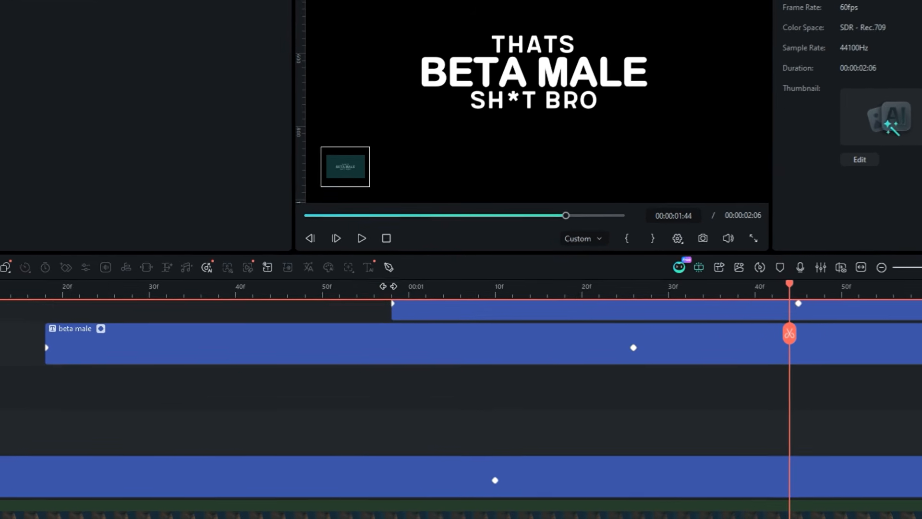
Draw an L-shaped corner bracket with the Pen tool at the upper-left corner of the "BETA MALE" text.
left_click(389, 267)
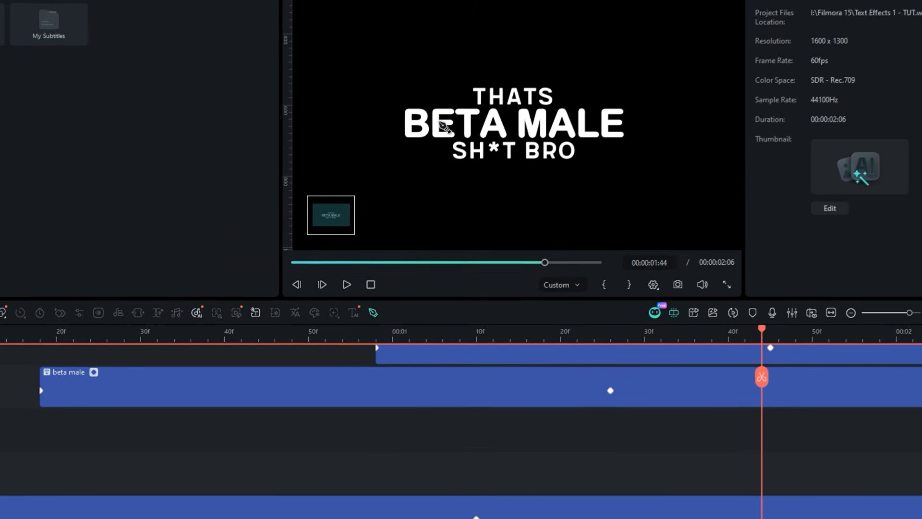
scroll(380, 98, "up", 4)
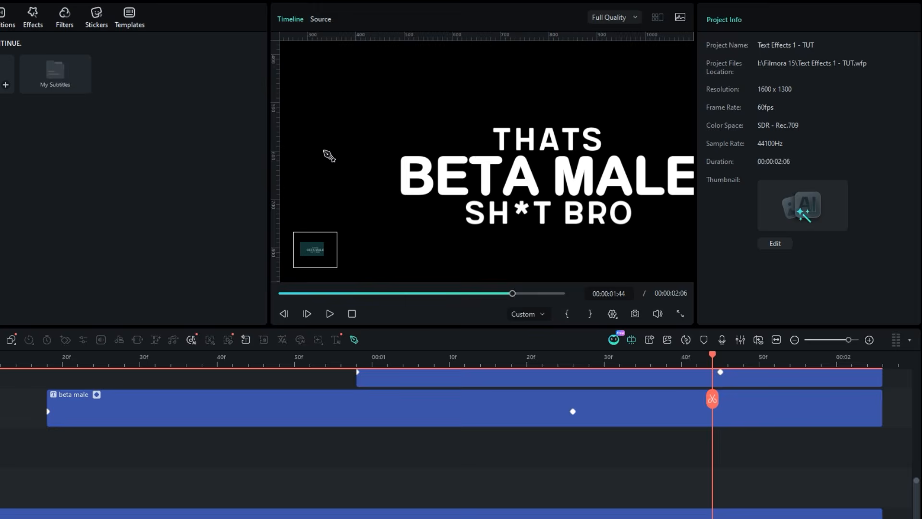
left_click(421, 144)
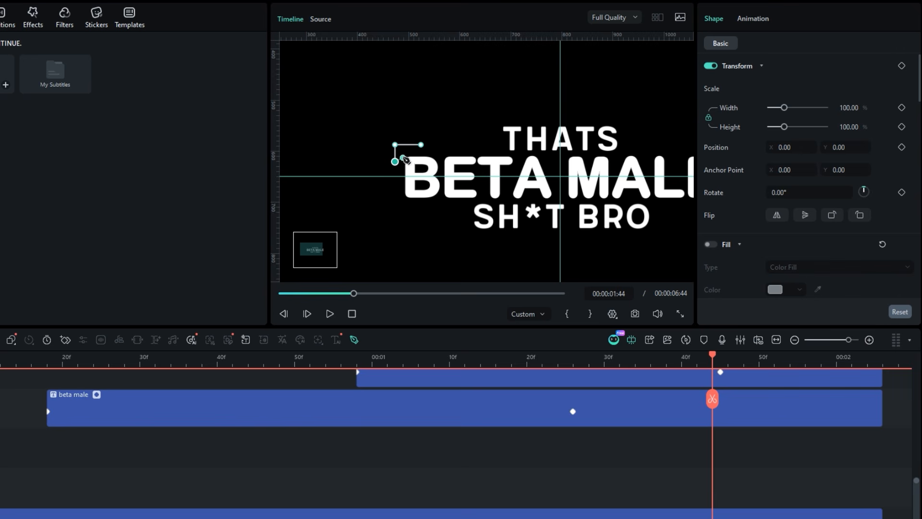
left_click(502, 465)
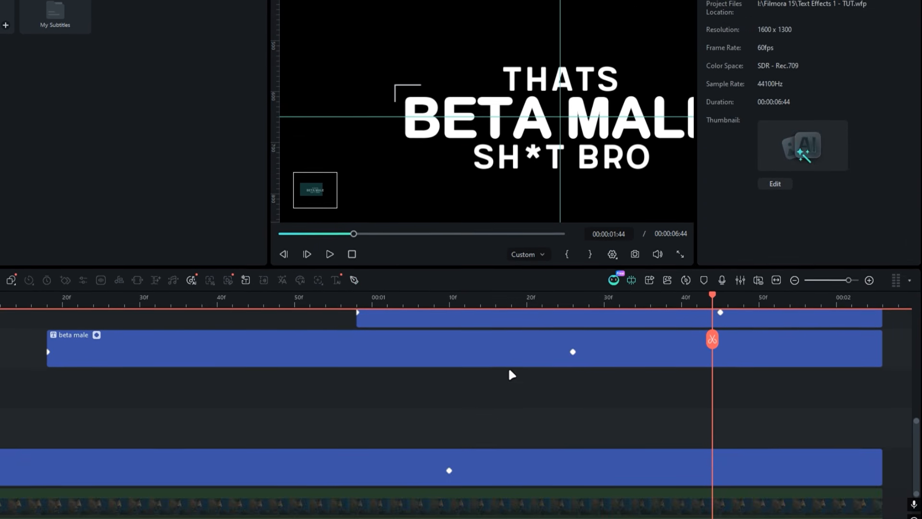
Place the pen path directly beneath the "beta male" title, starting at 00:00:00:18, and trim its end to 00:00:02:06.
scroll(710, 429, "up", 4)
scroll(712, 360, "up", 3)
scroll(780, 366, "right", 3)
left_click_drag(666, 329, 173, 434)
left_click_drag(696, 423, 547, 399)
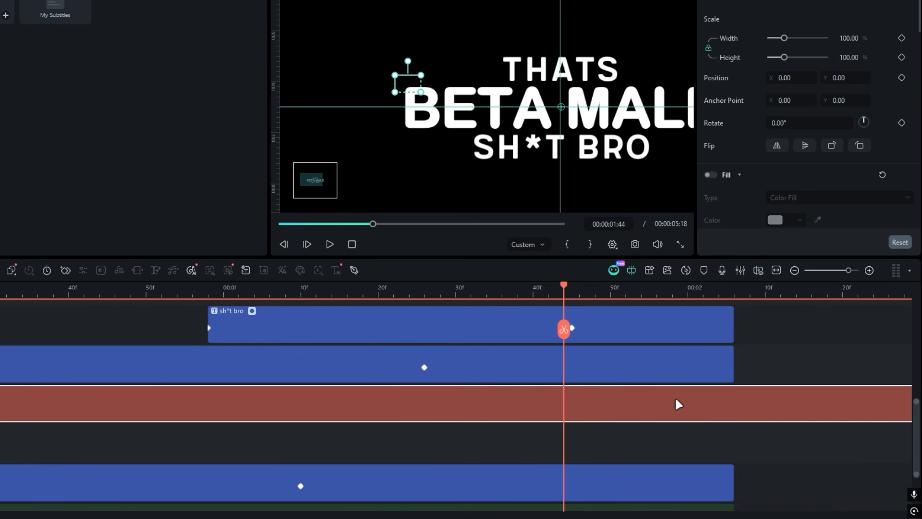
left_click(762, 365)
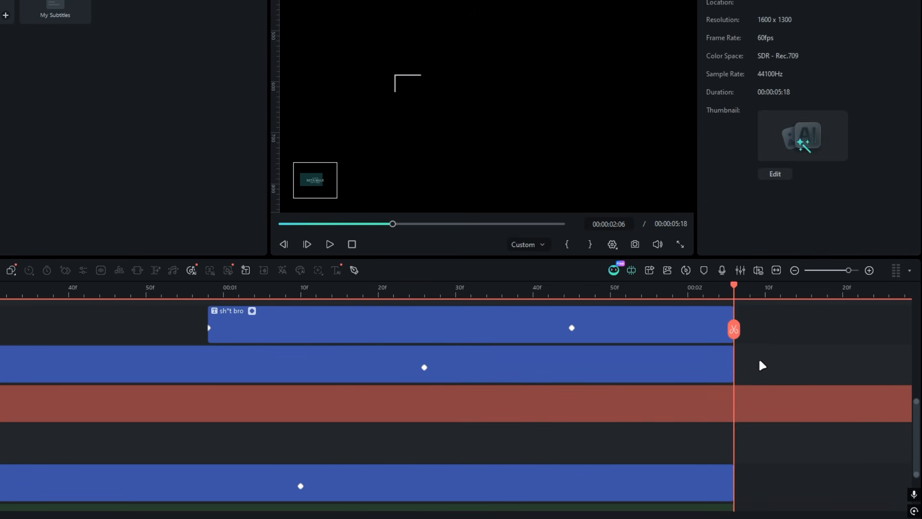
left_click(737, 328)
key("Delete")
left_click(332, 302)
left_click_drag(286, 428, 436, 444)
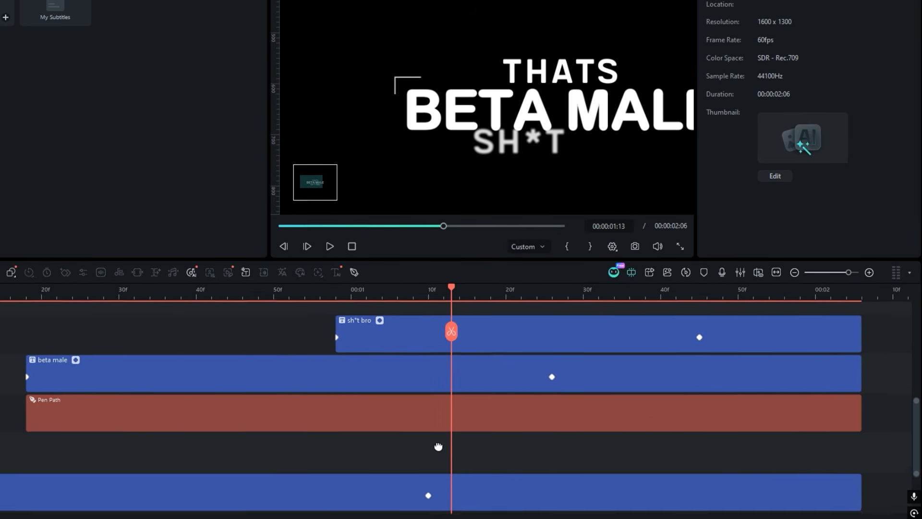
Set the pen path's stroke weight to 3 and give it a rounded cap and join.
left_click(493, 399)
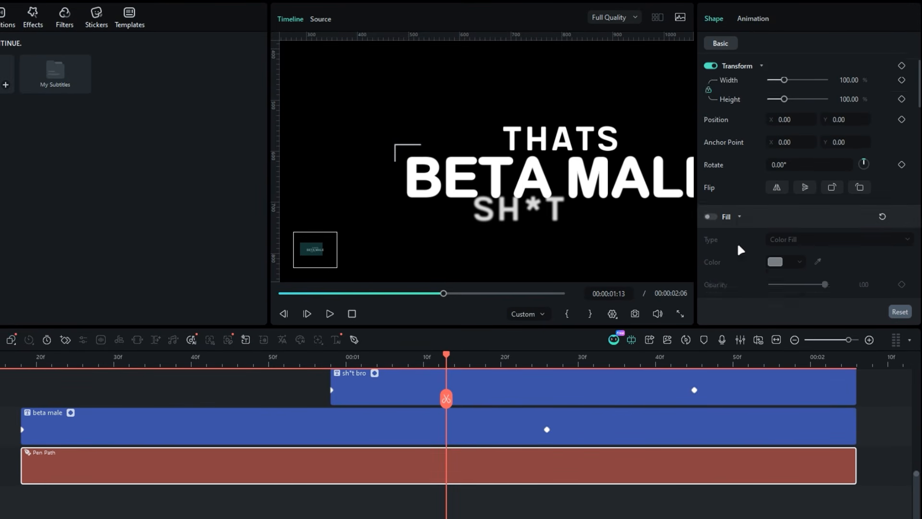
scroll(737, 242, "down", 10)
scroll(712, 243, "down", 3)
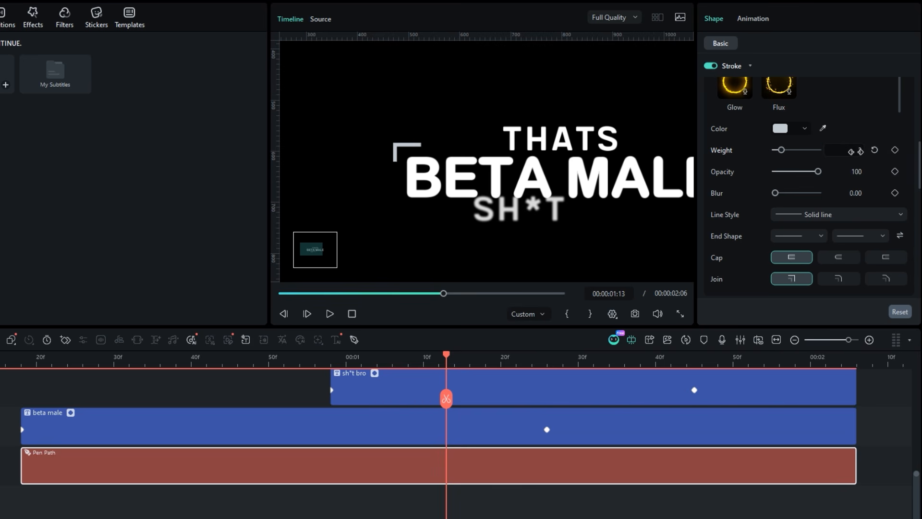
scroll(848, 260, "down", 1)
left_click(839, 230)
left_click(838, 254)
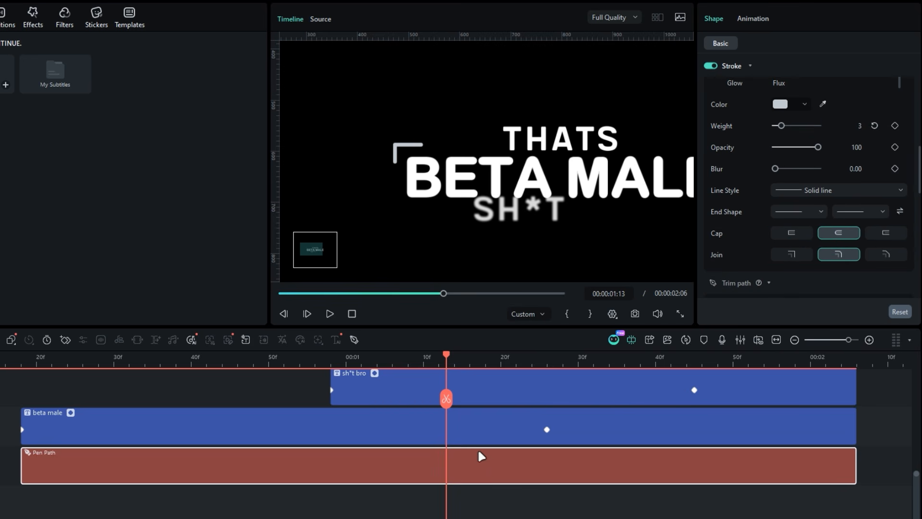
Move the corner bracket to position X 5.54, Y -3.33 and check it against the title animation.
left_click(407, 151)
left_click(400, 153)
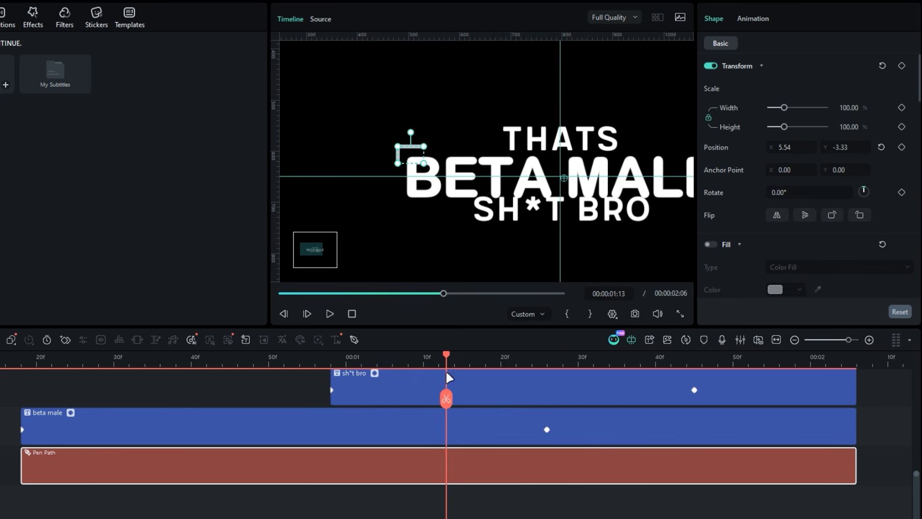
left_click_drag(447, 373, 492, 368)
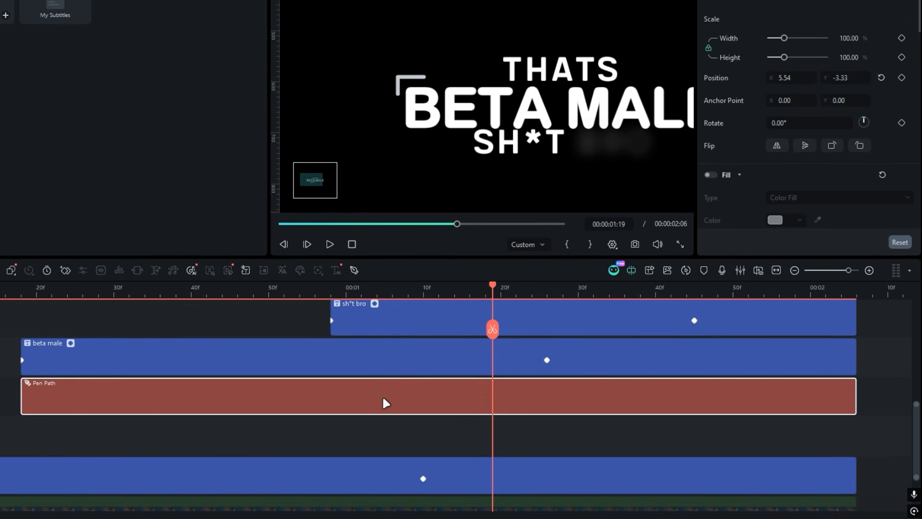
Duplicate the pen path onto the track below and flip the copy vertically with an unlinked Height scale of -100%.
left_click_drag(383, 400, 392, 432)
left_click(462, 293)
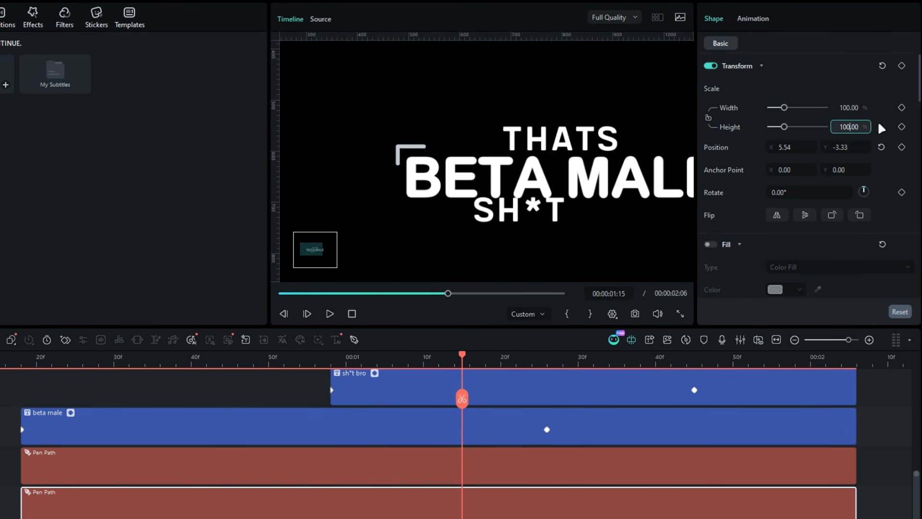
key("Home")
type("-")
key("Return")
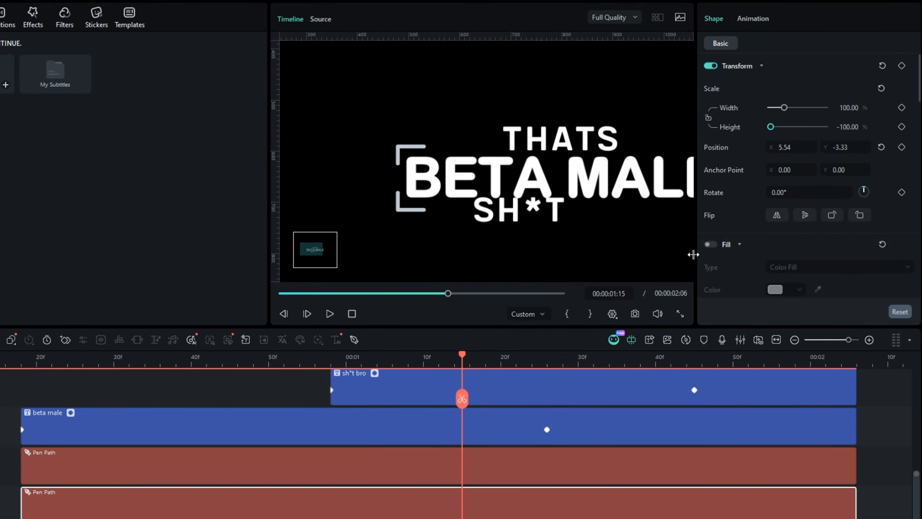
key("Up")
key("Down")
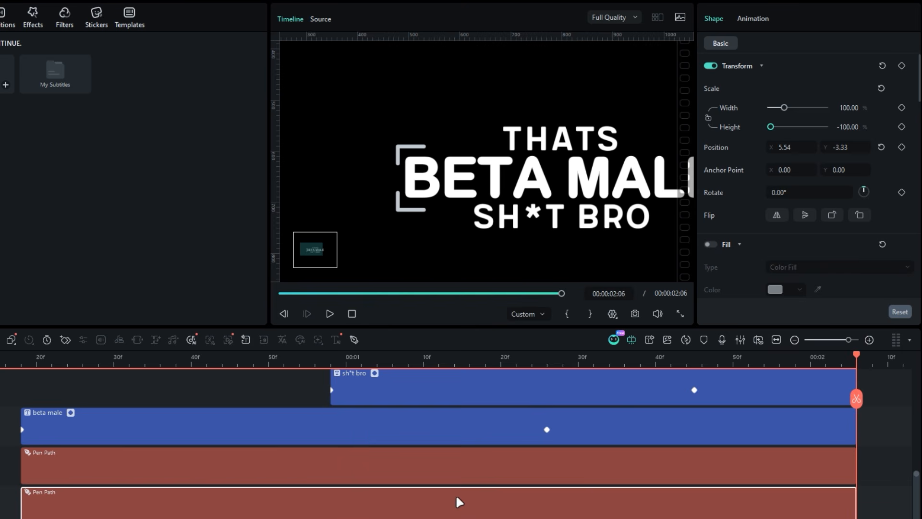
Try shifting the flipped bracket to a Y position of -1.11 and scrub to 00:00:01:36.
left_click(508, 359)
left_click(395, 211)
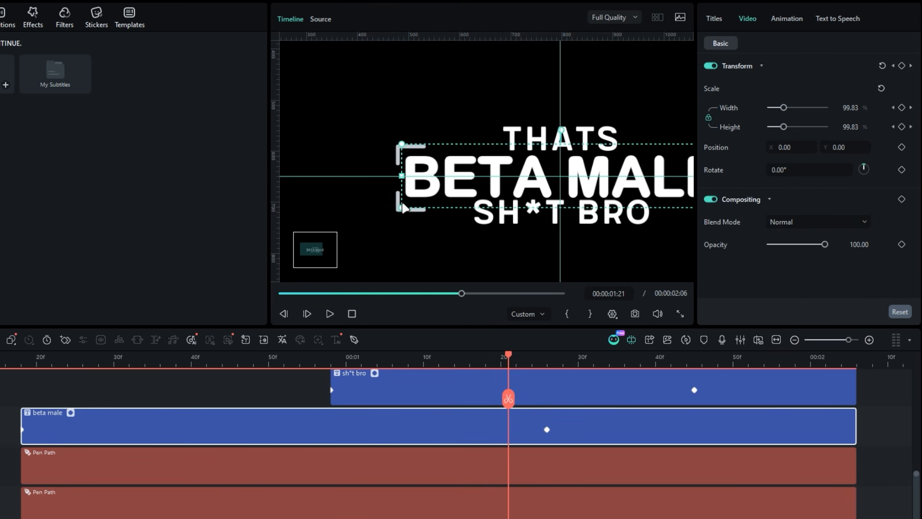
left_click(399, 209)
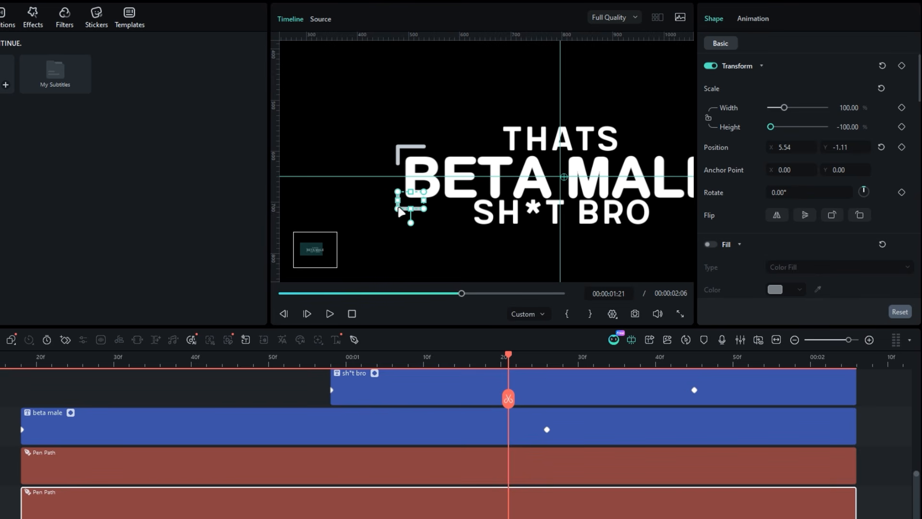
left_click(281, 398)
left_click_drag(485, 354, 623, 382)
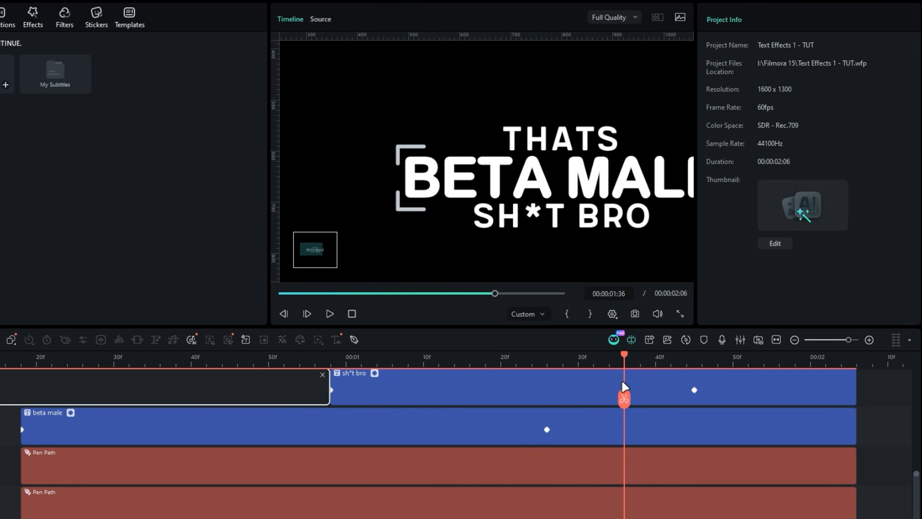
Select both pen paths and shift the brackets together to an X position of -5.46.
left_click(529, 461)
left_click(544, 509, "ctrl")
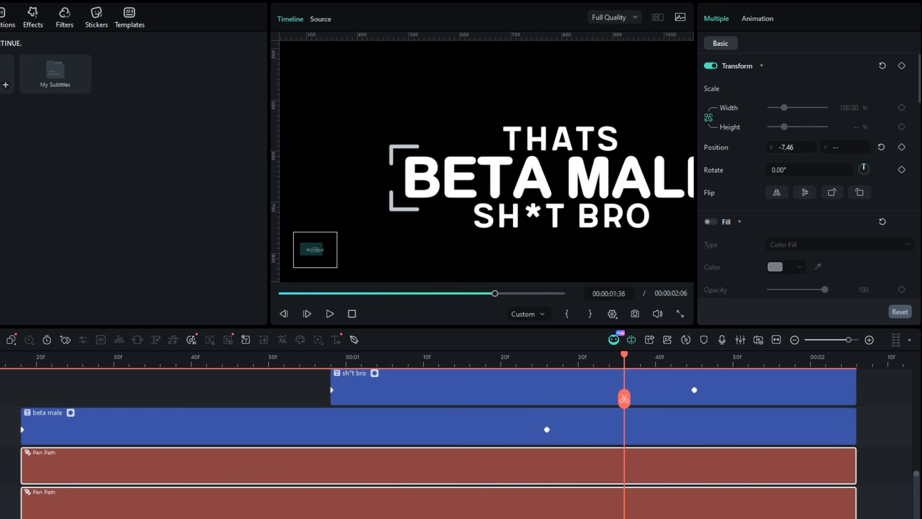
left_click(596, 476)
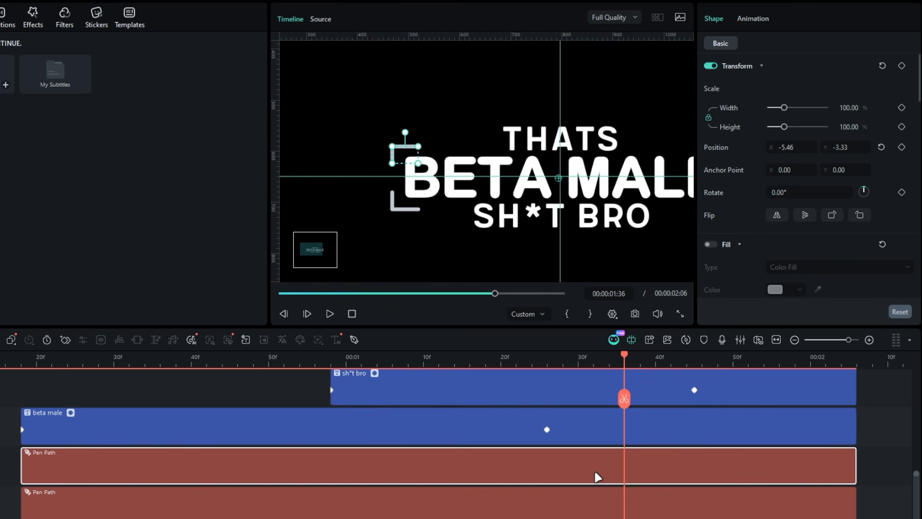
Set the lower bracket's Y position to -2.55.
left_click(397, 209)
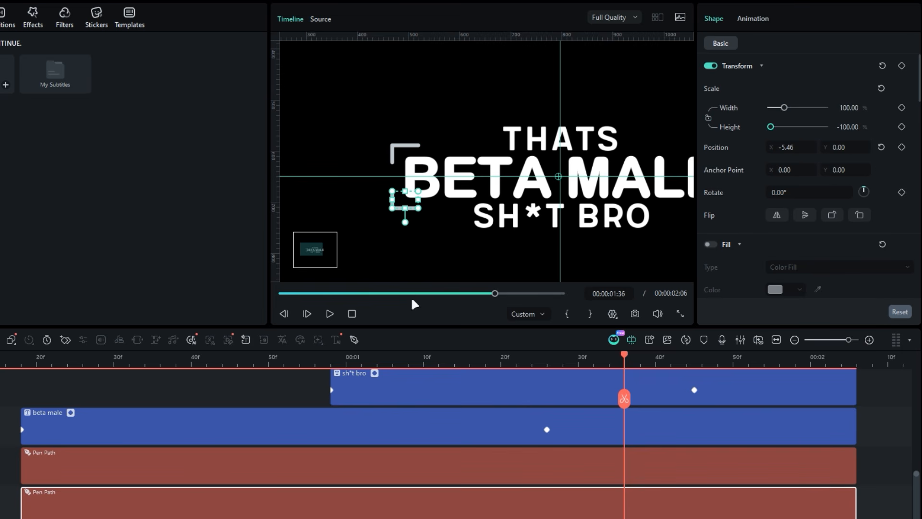
left_click(872, 455)
left_click(536, 493)
mouse_move(624, 355)
left_mouse_down()
mouse_move(477, 369)
mouse_move(624, 358)
left_mouse_up()
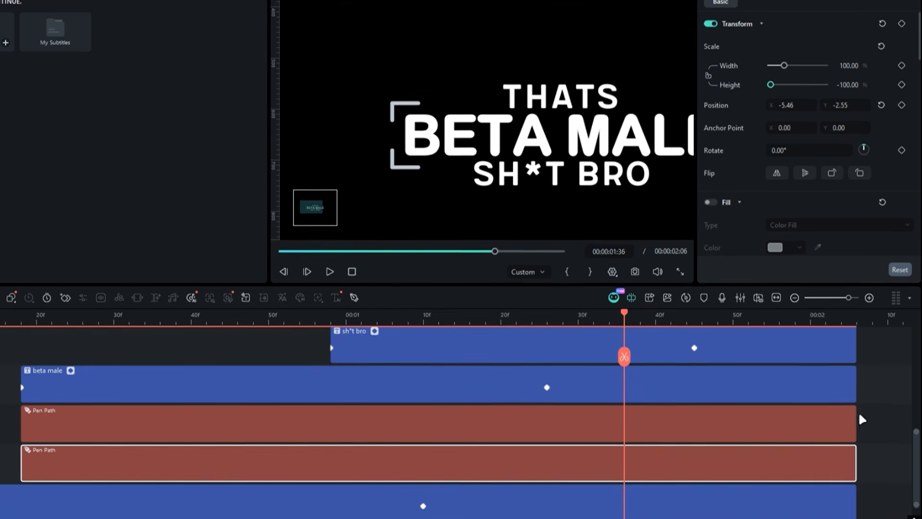
Combine both pen paths into a compound clip named "Compound Clip 1" at 1600 x 1300.
left_click_drag(865, 458, 522, 496)
left_click_drag(520, 426, 518, 425)
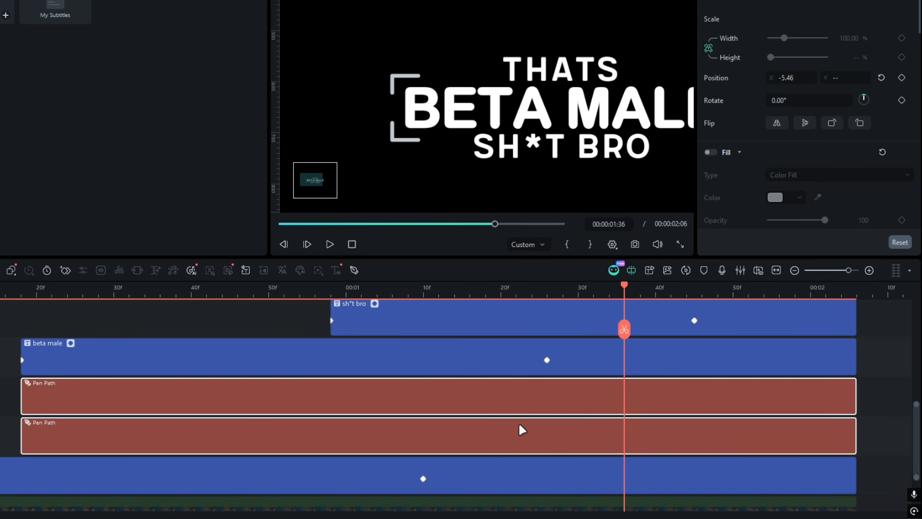
key("alt+g")
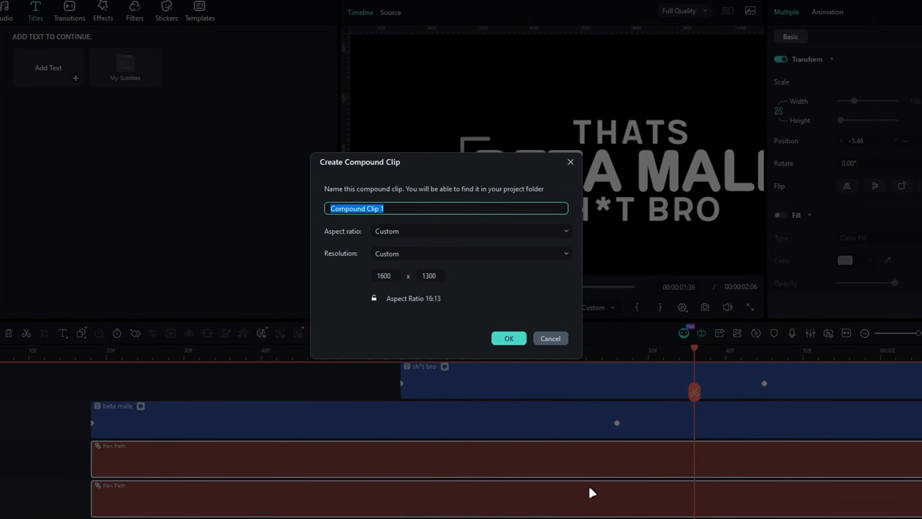
key("Return")
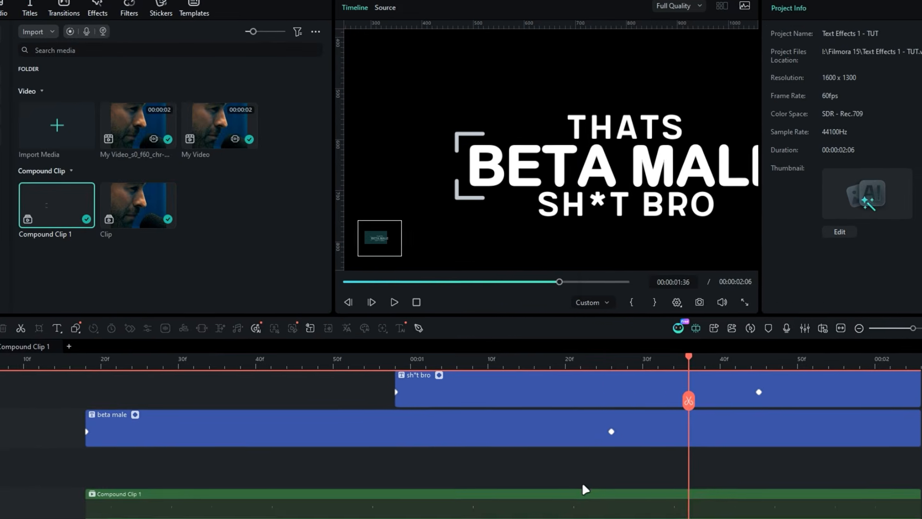
Move the compound clip up beneath the "beta male" title, open it for editing and go to 00:00:00:24.
left_click_drag(583, 485, 592, 436)
left_click(496, 460)
double_click(516, 460)
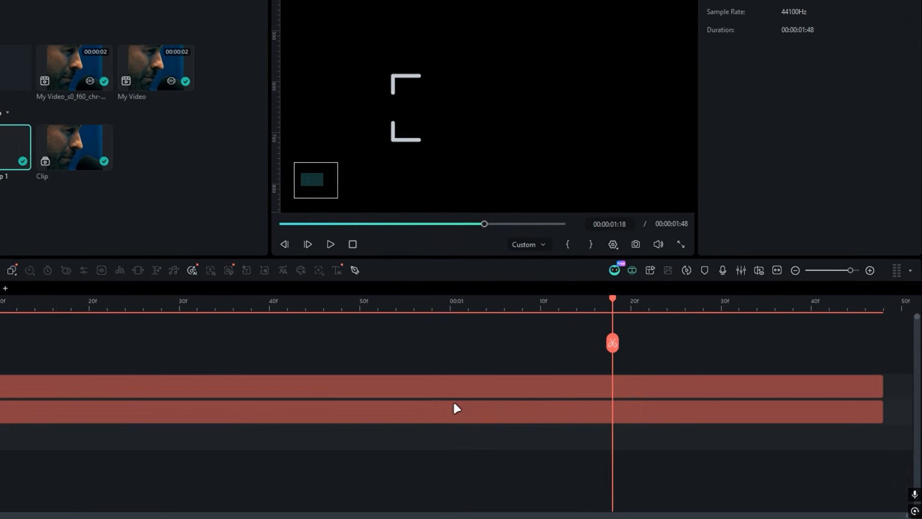
left_click(125, 302)
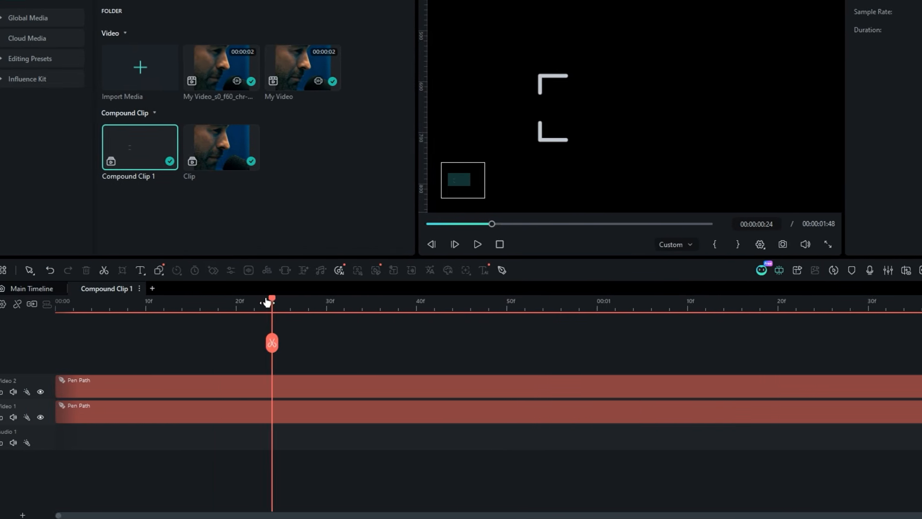
Add trim path Start 0% and End 100% keyframes to both pen paths at 00:00:00:30.
left_click_drag(267, 301, 326, 344)
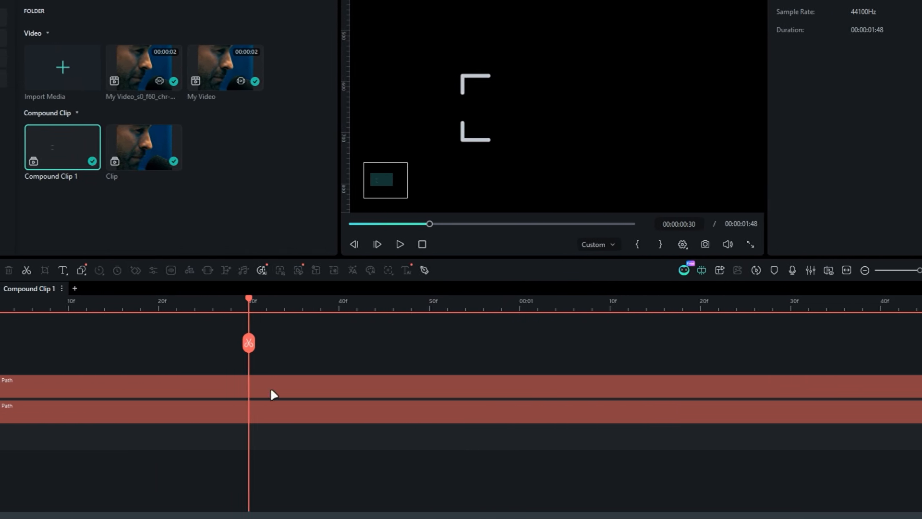
left_click(273, 394)
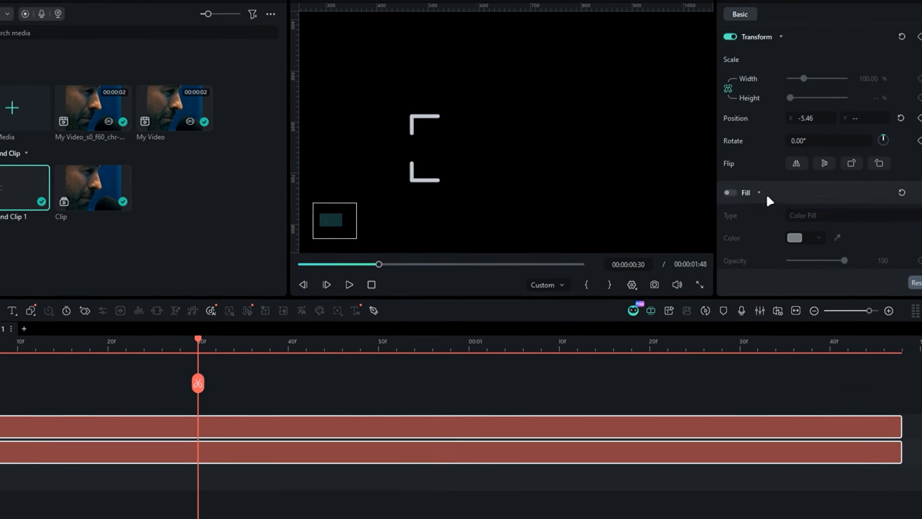
scroll(759, 204, "down", 12)
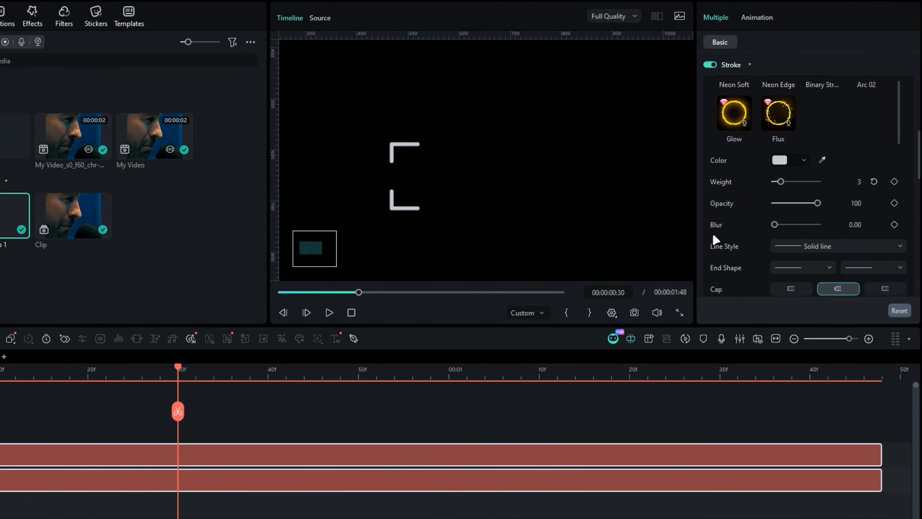
scroll(713, 235, "down", 6)
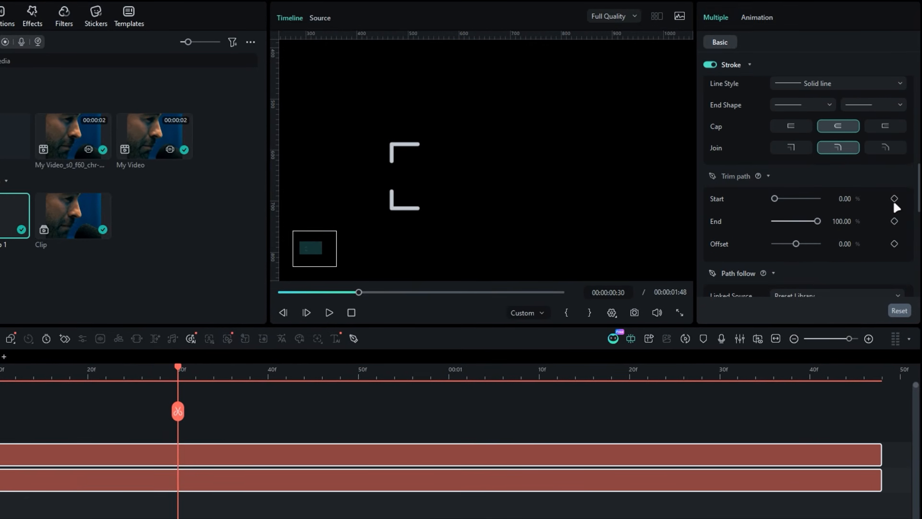
left_click(895, 198)
left_click(895, 221)
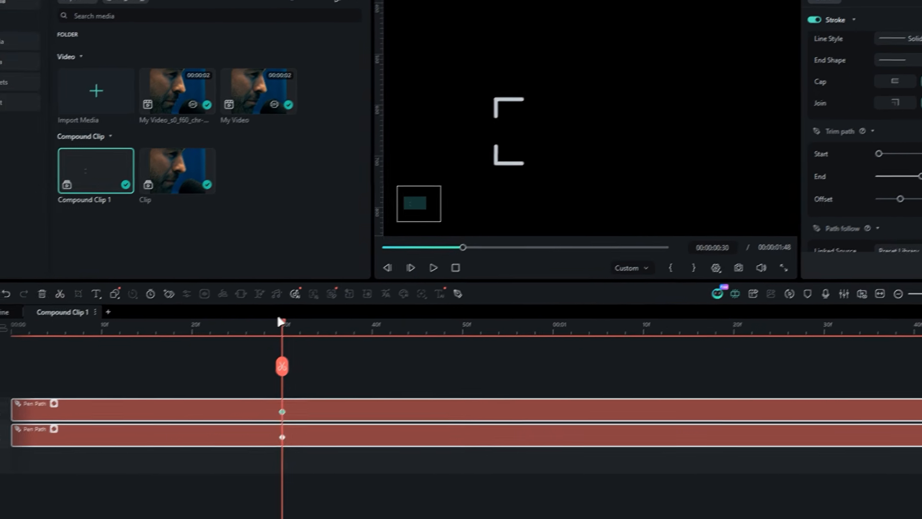
Set the trim path Start and End of both pen paths to 50% at 00:00:00:20.
left_click(111, 374)
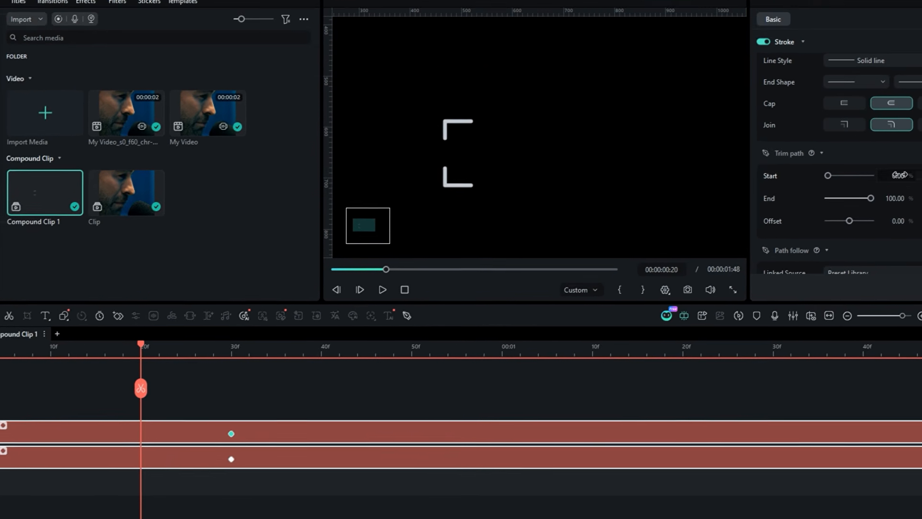
left_click(897, 175)
type("50")
key("Return")
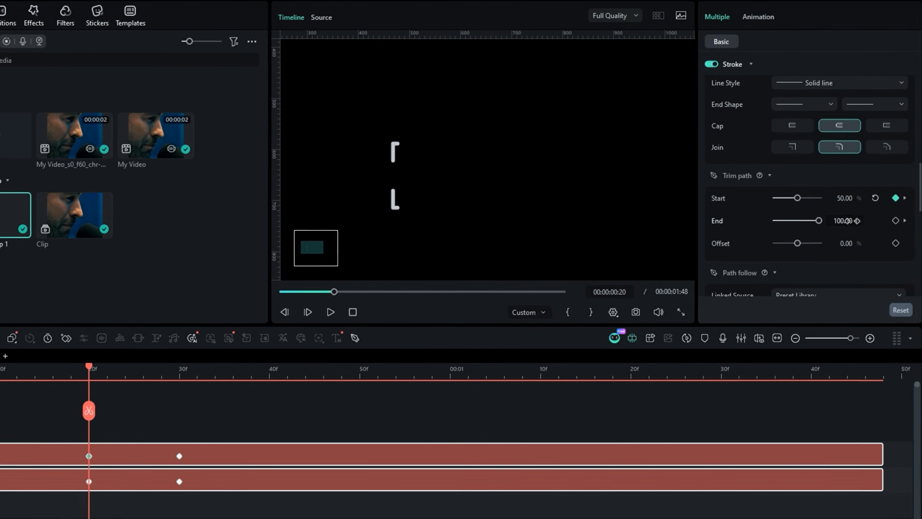
left_click(852, 221)
type("50")
key("Return")
Move the 50% trim path keyframes of both pen paths to the very start of their clips and preview the drawing.
left_click_drag(89, 457, 1, 423)
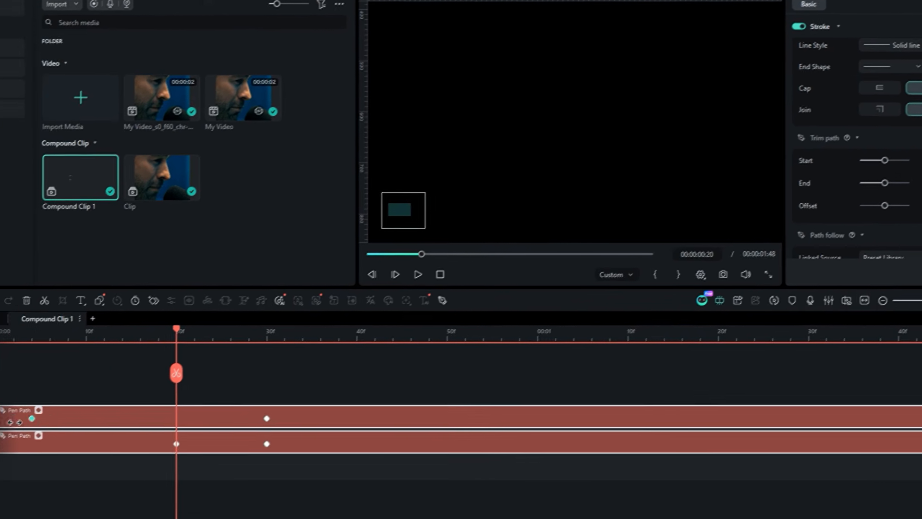
left_click_drag(176, 444, 1, 445)
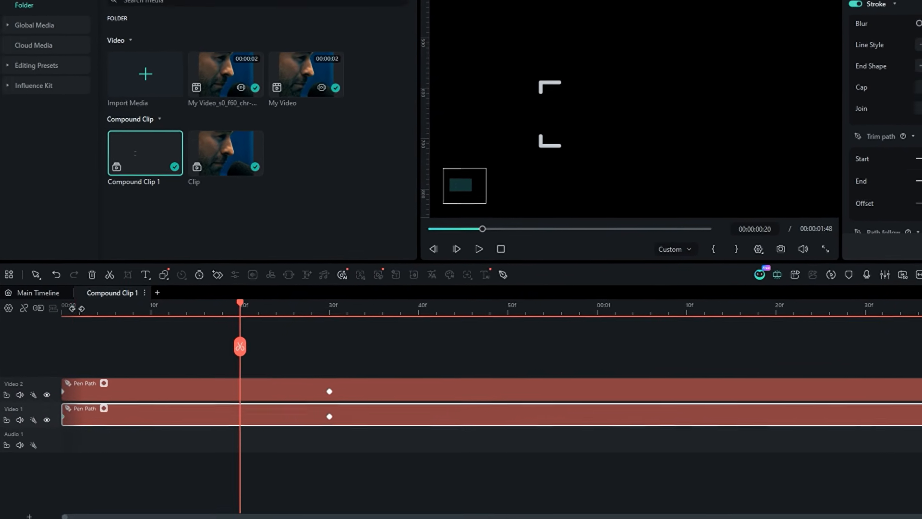
mouse_move(240, 304)
left_mouse_down()
mouse_move(67, 308)
mouse_move(326, 323)
mouse_move(95, 329)
mouse_move(298, 330)
mouse_move(146, 323)
mouse_move(278, 319)
left_mouse_up()
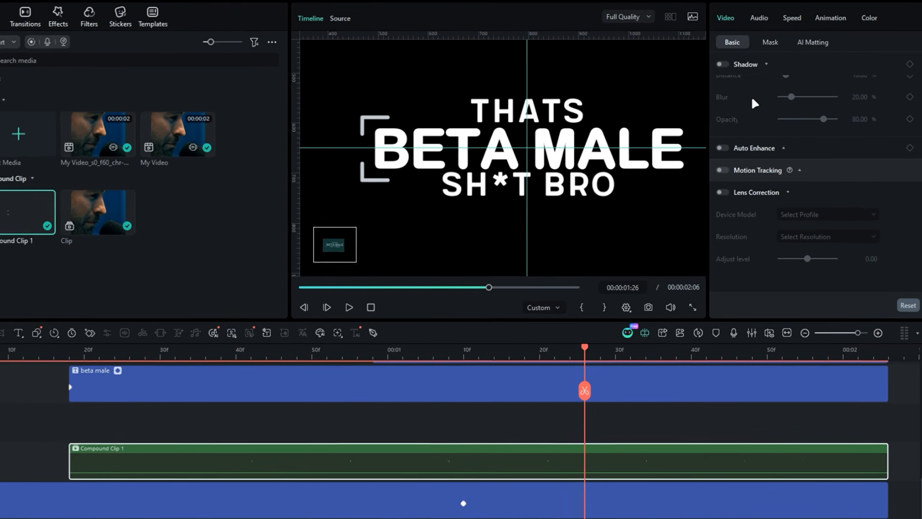
Add scale, position and opacity keyframes to Compound Clip 1 at 00:00:01:15 on the main timeline and expand its keyframe view.
scroll(788, 106, "up", 5)
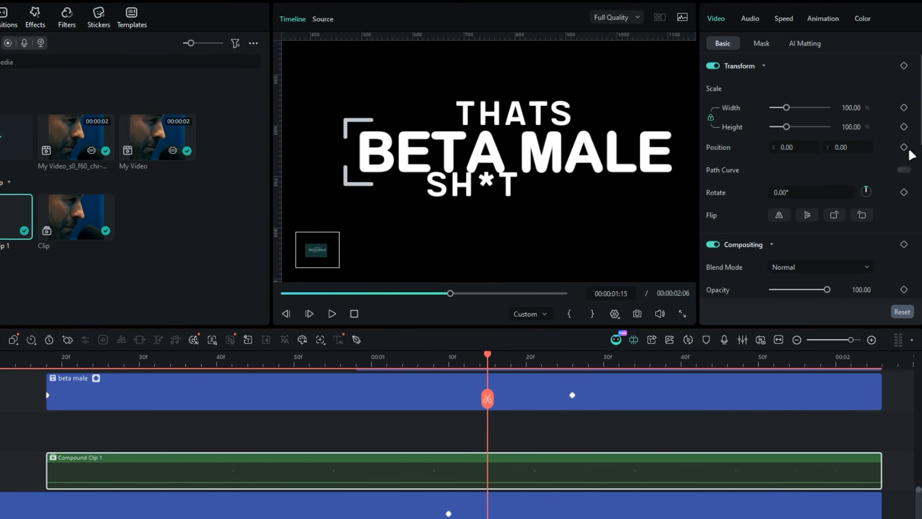
left_click(905, 146)
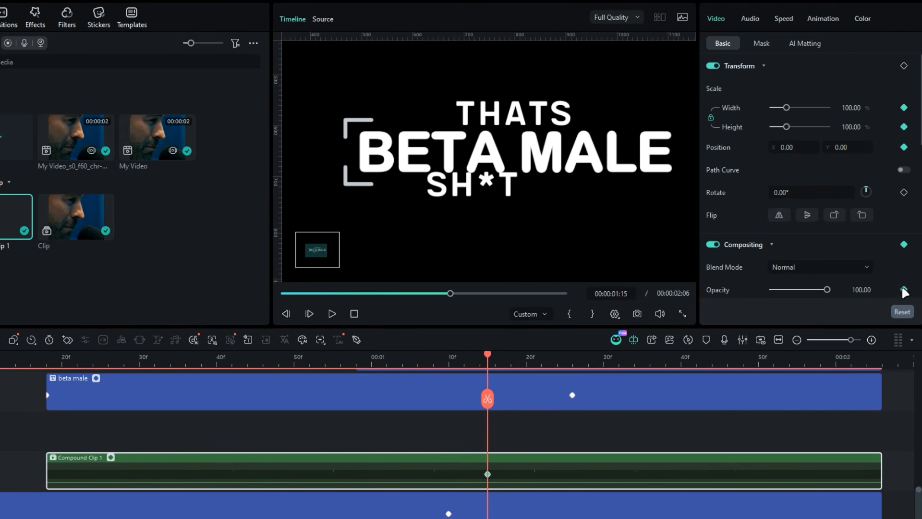
left_click(110, 459)
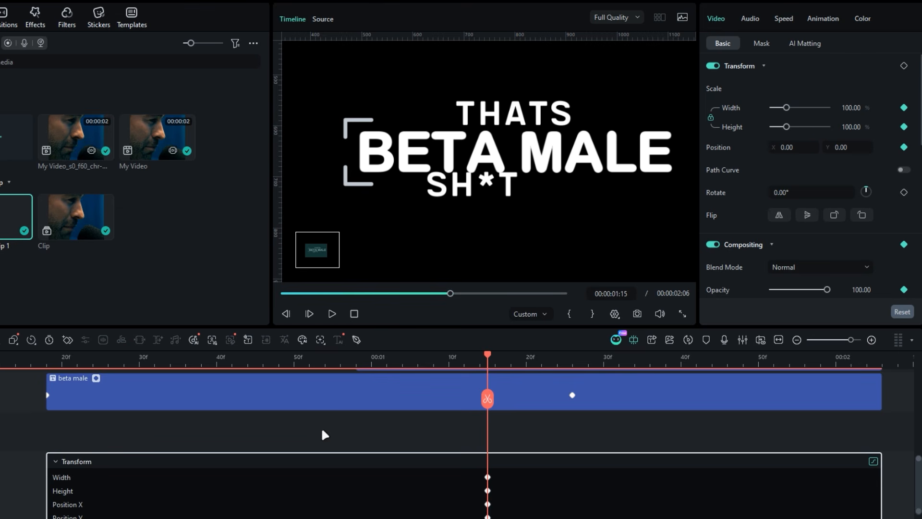
Set Compound Clip 1 to 75% scale, X position 198 and 0 opacity at 00:00:00:58.
scroll(391, 373, "down", 3)
left_click_drag(492, 360, 361, 364)
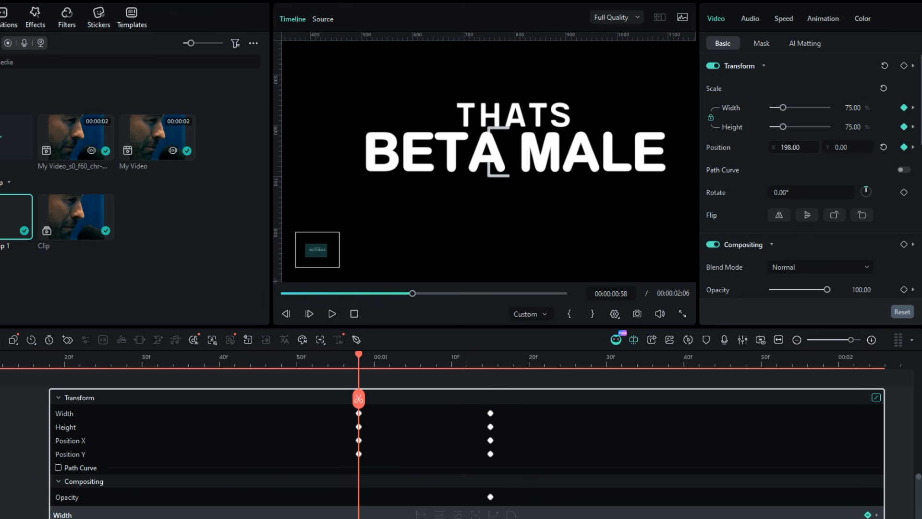
left_click_drag(827, 290, 720, 285)
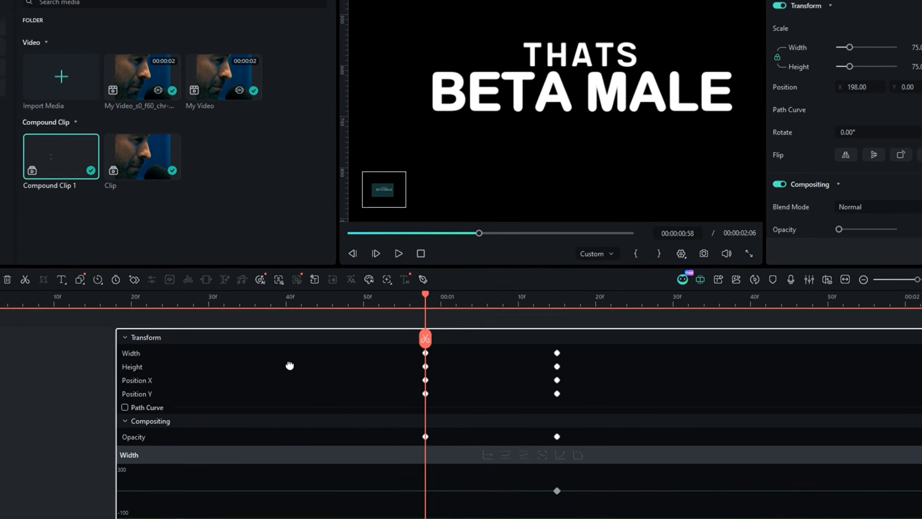
Move all of the compound clip's starting keyframes to 00:00:00:30 and preview the movement.
mouse_move(290, 366)
left_mouse_down()
mouse_move(281, 327)
mouse_move(299, 359)
left_mouse_up()
left_click(208, 303)
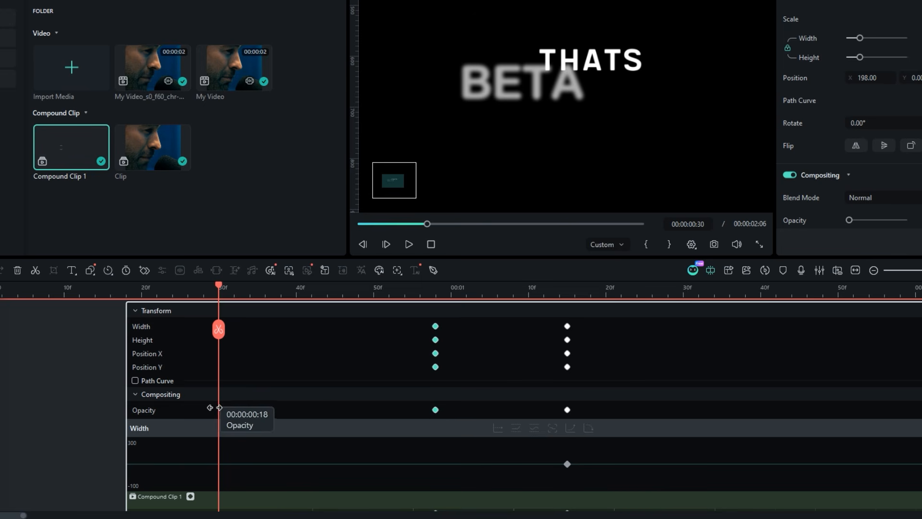
left_click_drag(215, 408, 216, 409)
left_click_drag(220, 293, 515, 315)
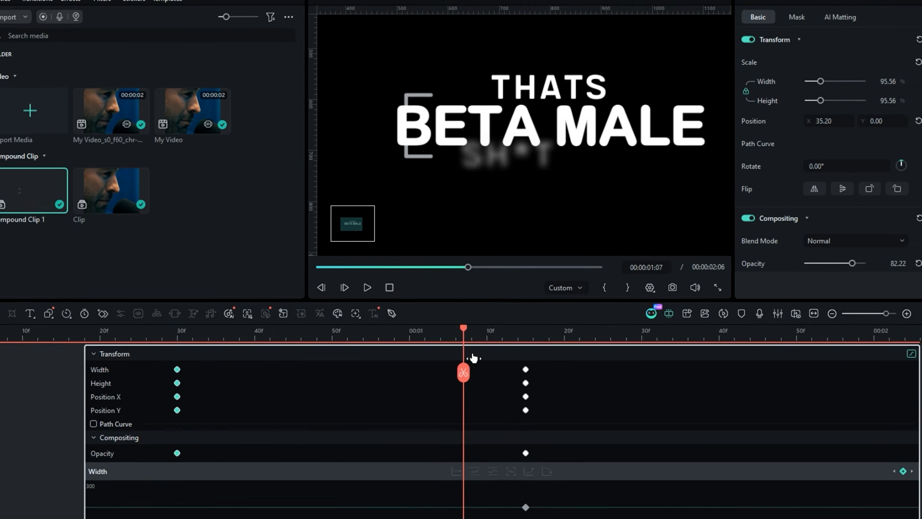
Move the compound clip's ending opacity keyframe to 00:00:00:54 and check the fade.
left_click_drag(473, 358, 360, 375)
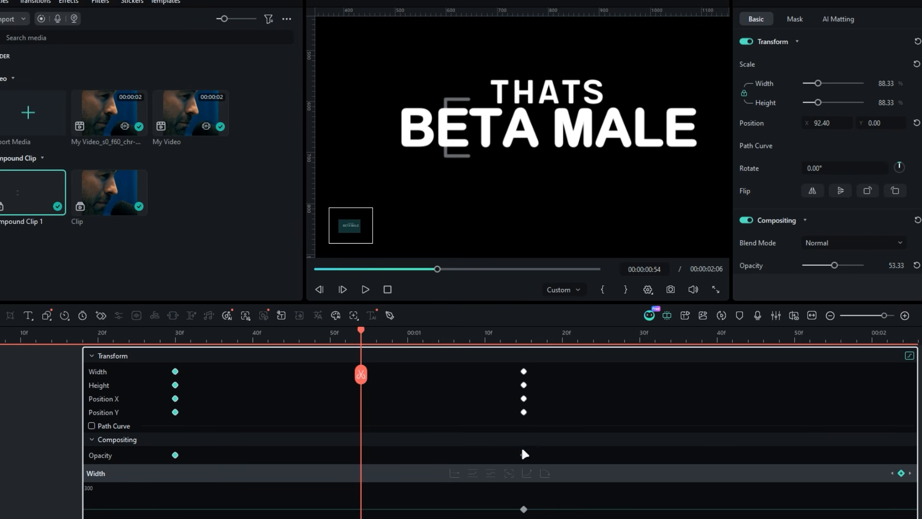
left_click_drag(522, 455, 368, 455)
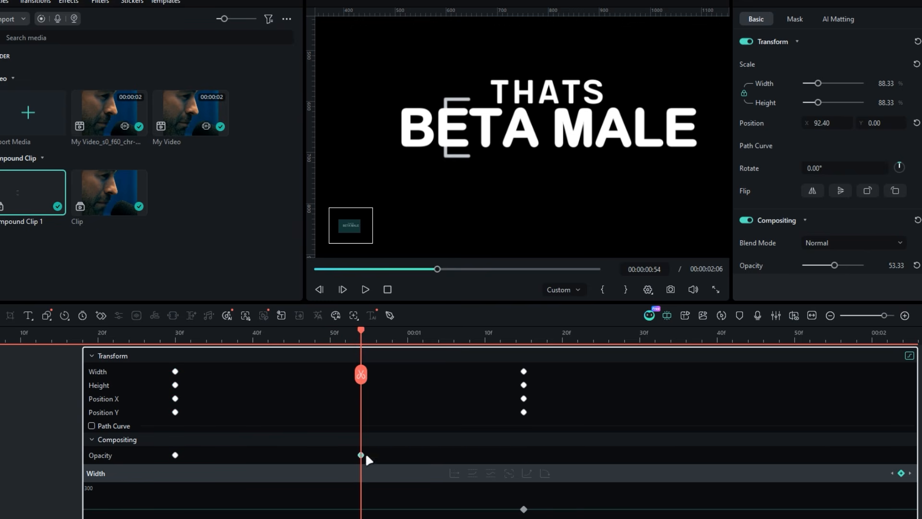
mouse_move(361, 334)
left_mouse_down()
mouse_move(232, 356)
mouse_move(494, 373)
mouse_move(386, 382)
left_mouse_up()
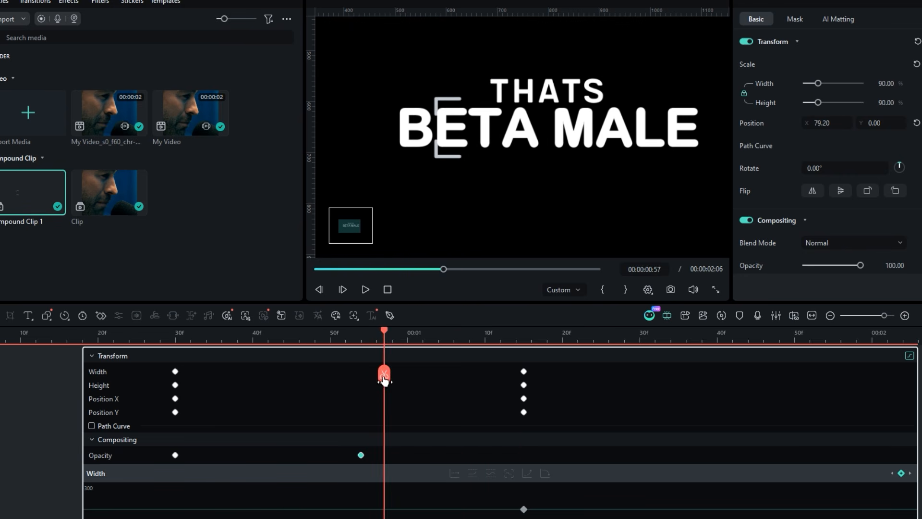
Move the compound clip's ending Width and Height keyframes to 00:00:01:05 and play back the animation.
left_click_drag(494, 368, 521, 388)
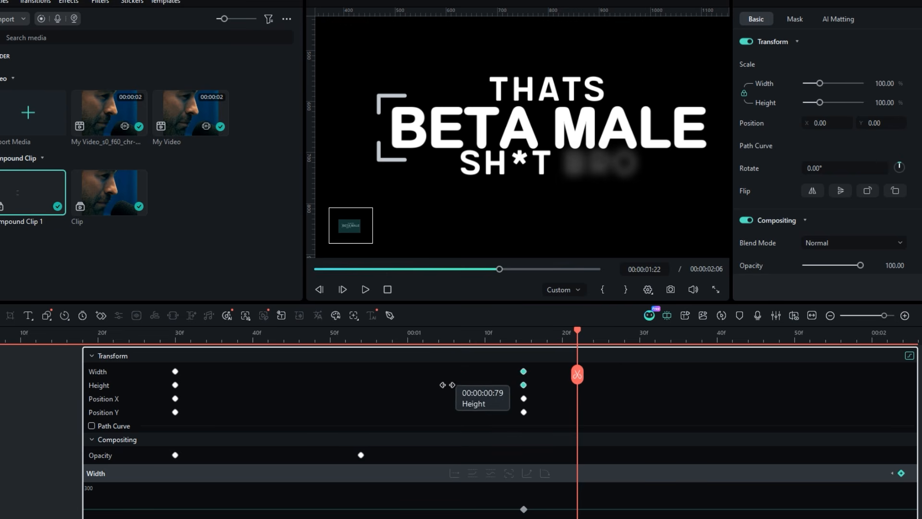
left_click(338, 335)
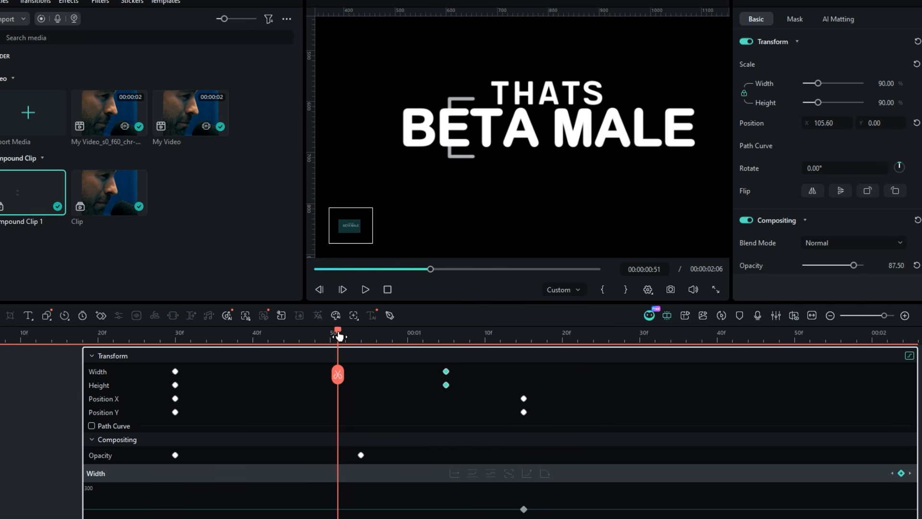
left_click_drag(340, 336, 154, 340)
key("space")
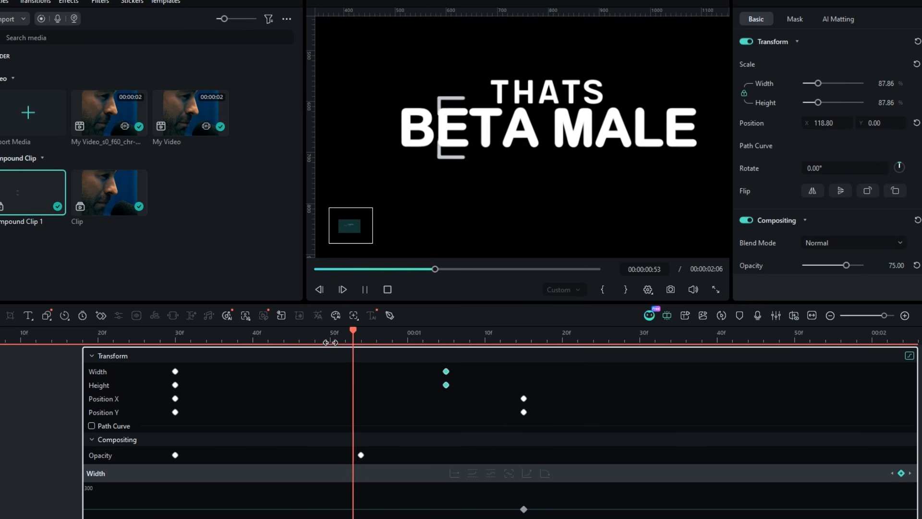
key("space")
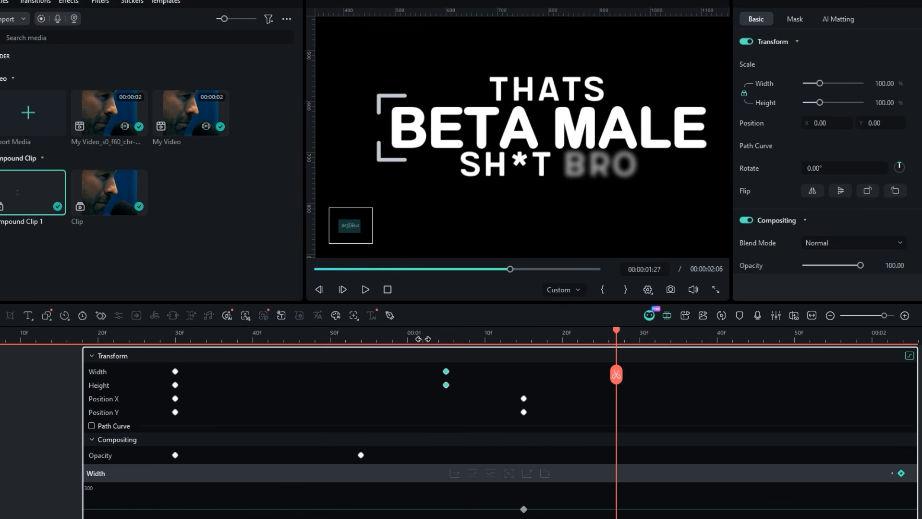
mouse_move(423, 339)
left_mouse_down()
mouse_move(391, 339)
mouse_move(430, 338)
left_mouse_up()
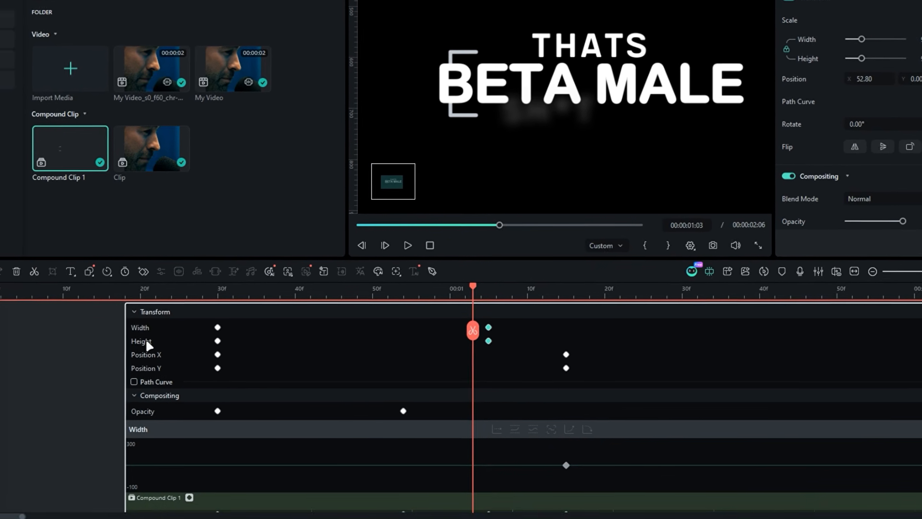
Apply the decelerating curve preset to the ending Height, Position X and Opacity keyframes, and play back the result.
left_click(101, 382)
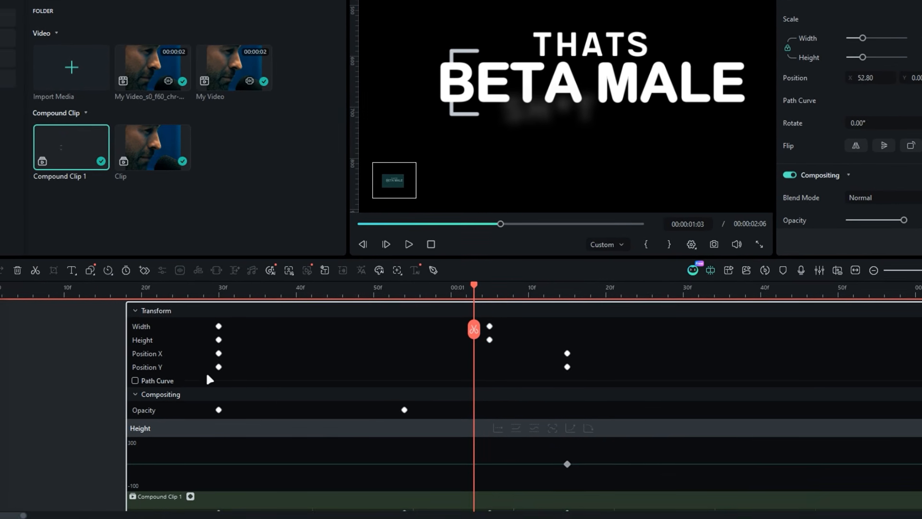
left_click_drag(433, 479, 433, 479)
left_click(589, 427)
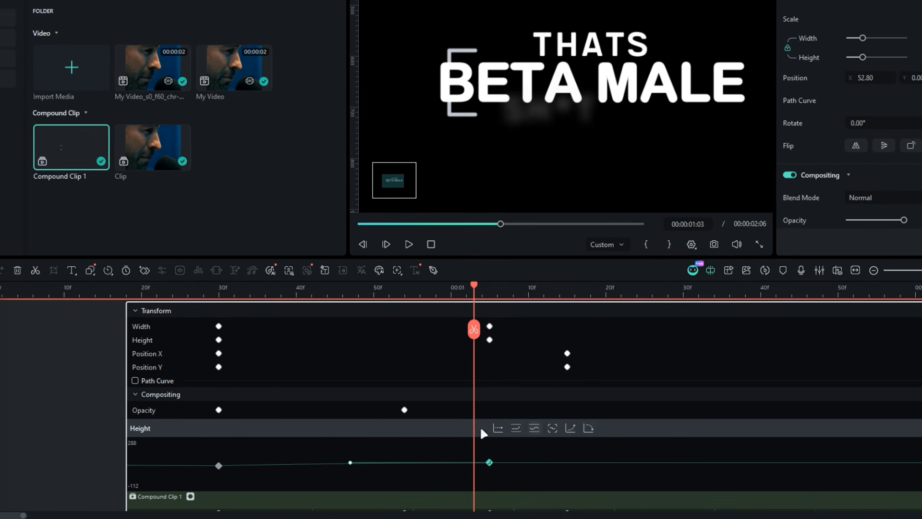
left_click(157, 354)
left_click(141, 368)
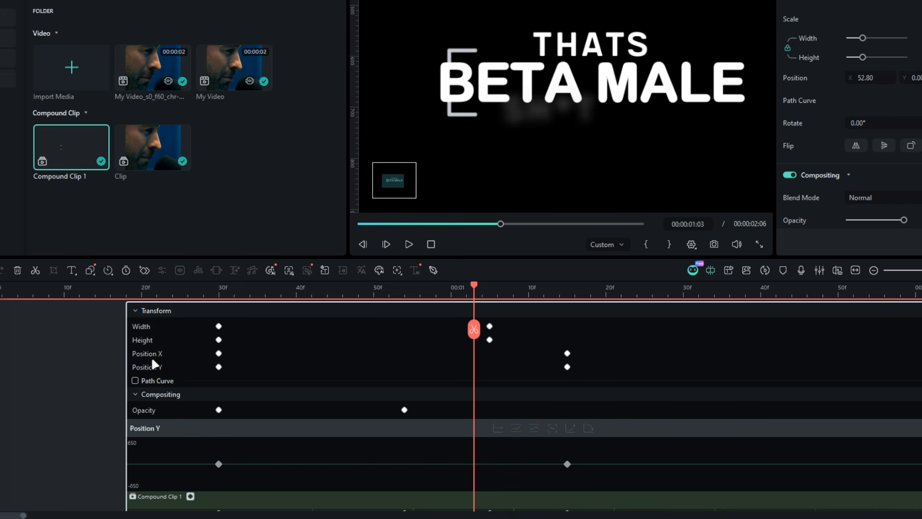
left_click(152, 354)
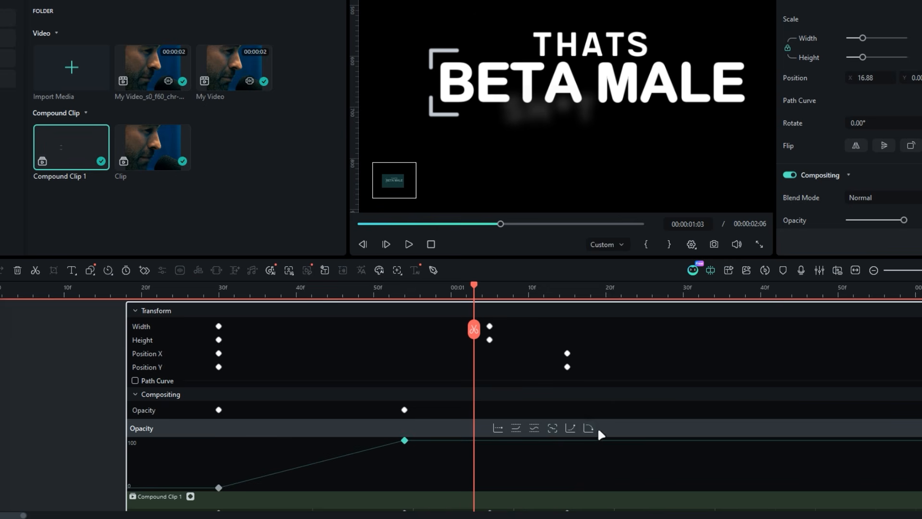
left_click(590, 428)
left_click(183, 296)
key("space")
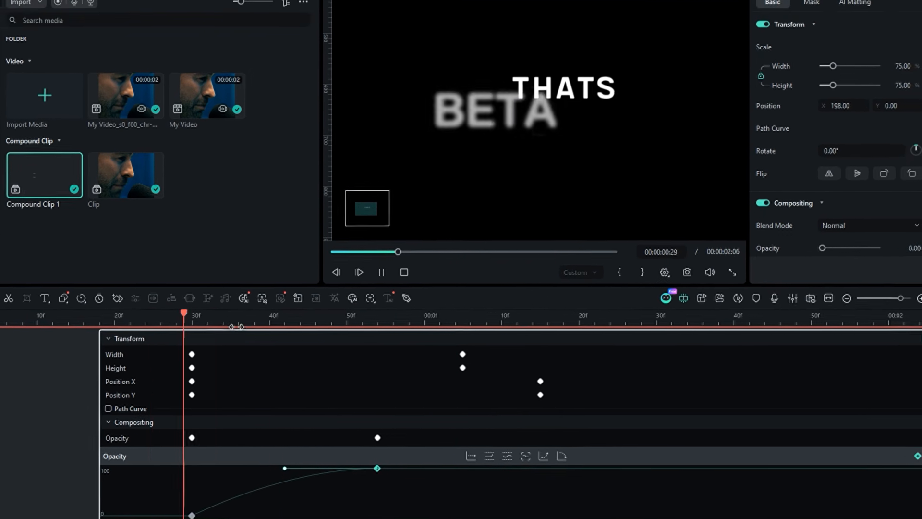
key("space")
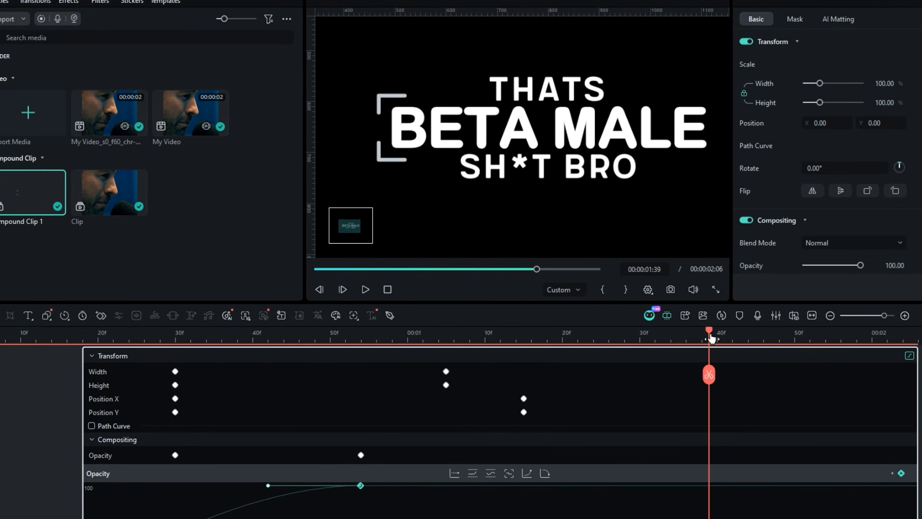
Shift all ending scale, position and opacity keyframes together so the position keyframes sit at 00:00:01:36.
left_click_drag(710, 338, 778, 342)
left_click_drag(587, 370, 327, 456)
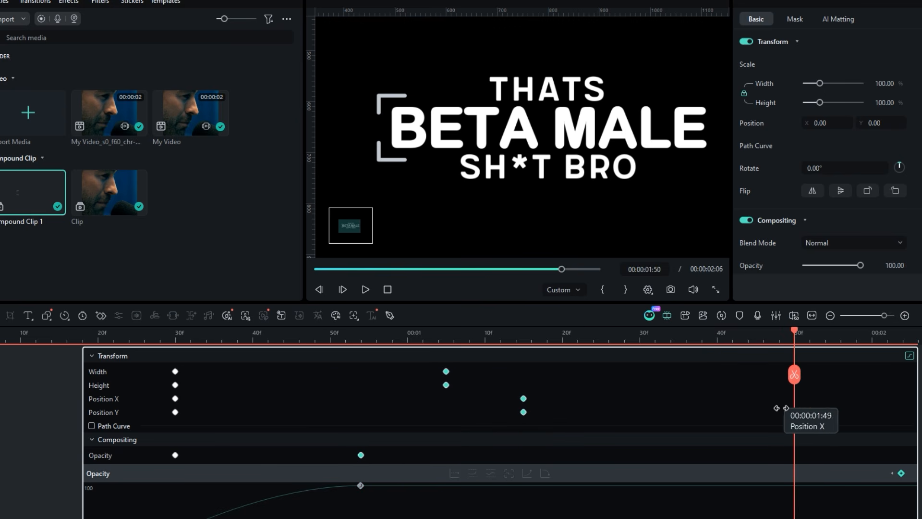
left_click_drag(768, 403, 768, 401)
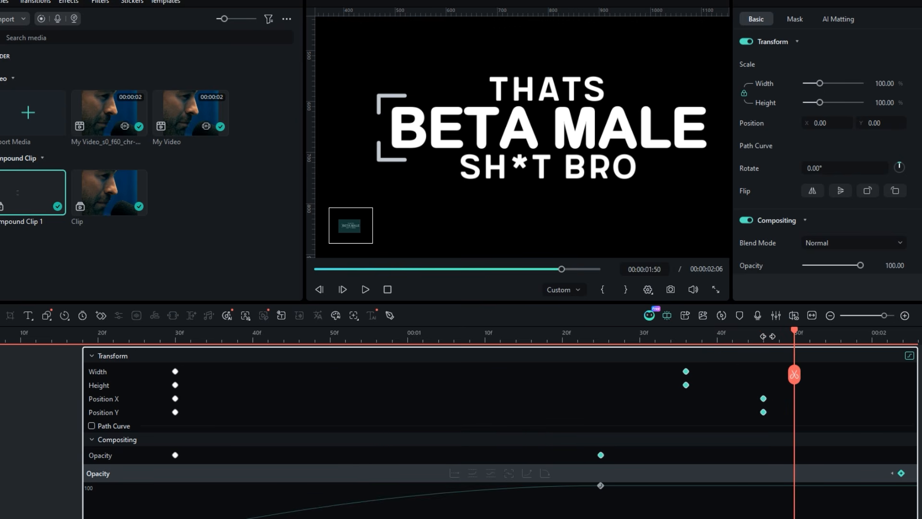
left_click_drag(767, 332, 686, 351)
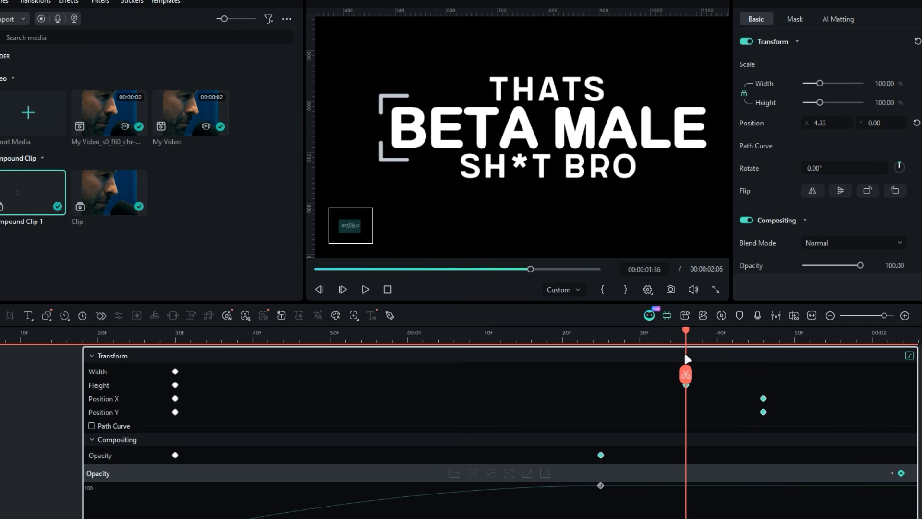
left_click_drag(764, 404, 686, 403)
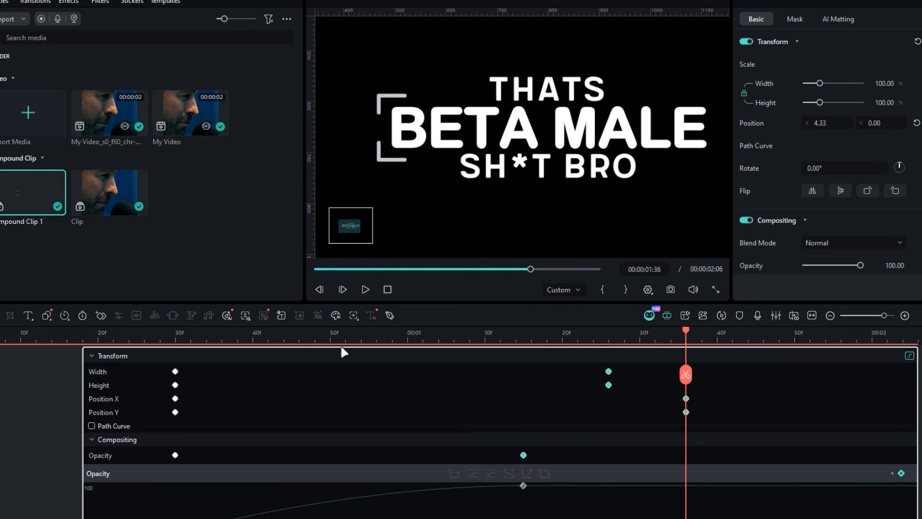
Shift all ending scale, position and opacity keyframes together so the position keyframes sit at 00:00:01:42, and play back the animation.
key("space")
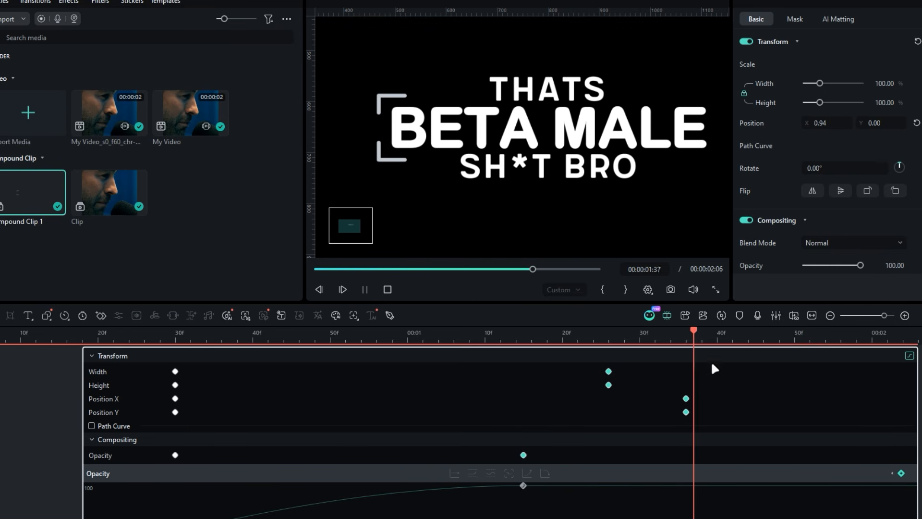
left_click(748, 375)
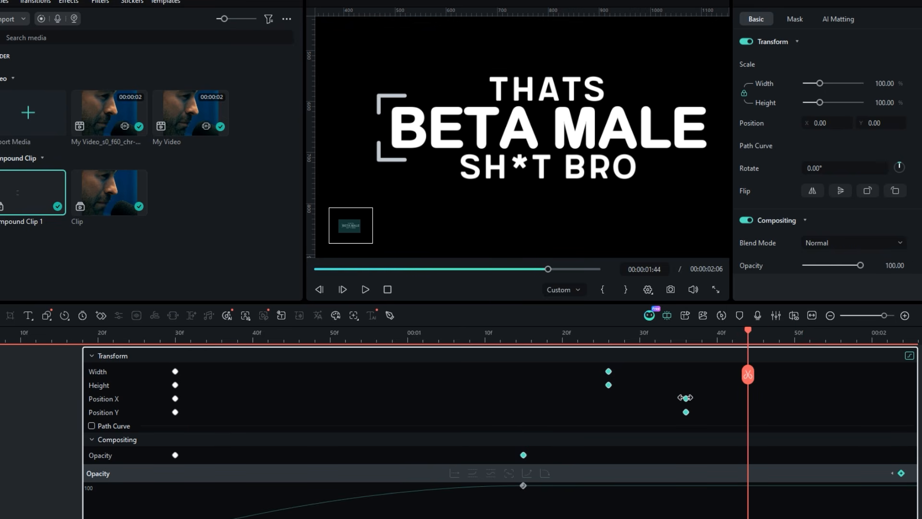
left_click_drag(685, 397, 760, 389)
left_click_drag(747, 336, 611, 343)
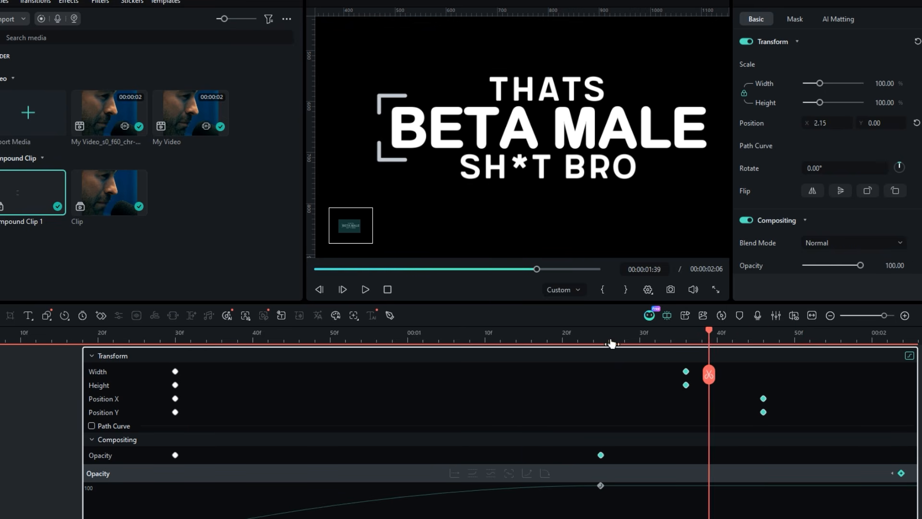
key("space")
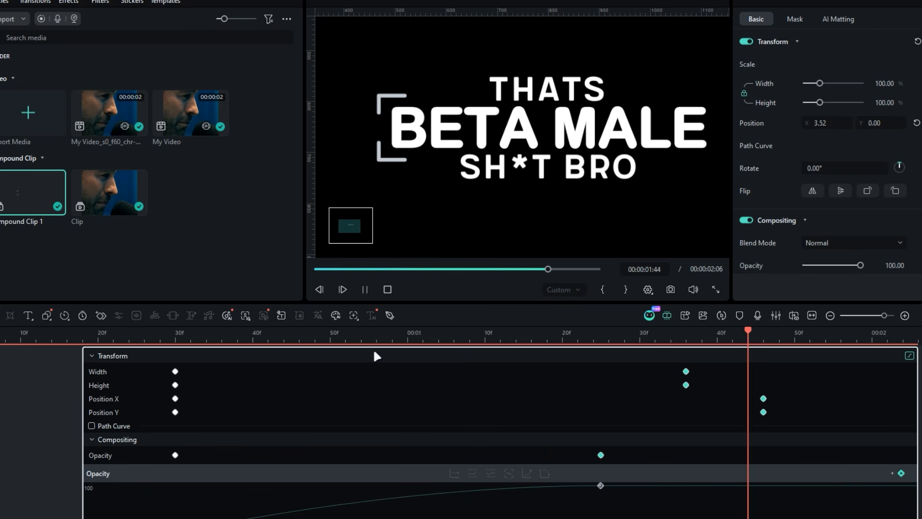
left_click_drag(764, 398, 732, 400)
key("space")
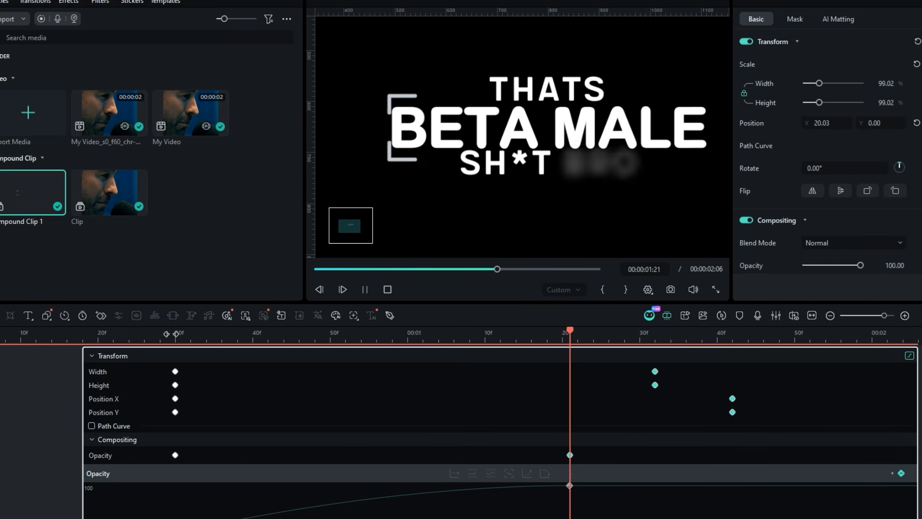
Collapse the keyframe view and nest the animated left bracket clip in a new compound clip, keeping the default name and resolution.
left_click(1, 394)
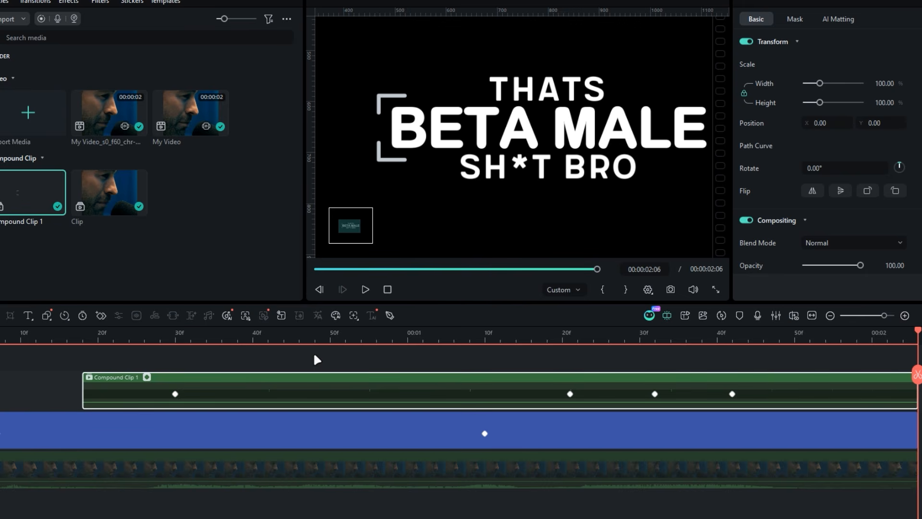
scroll(317, 359, "up", 3)
key("space")
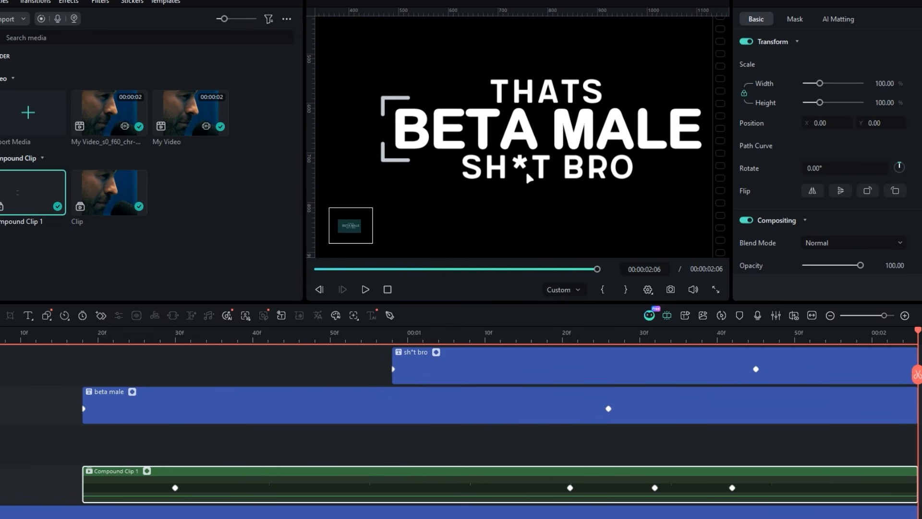
left_click_drag(536, 191, 503, 182)
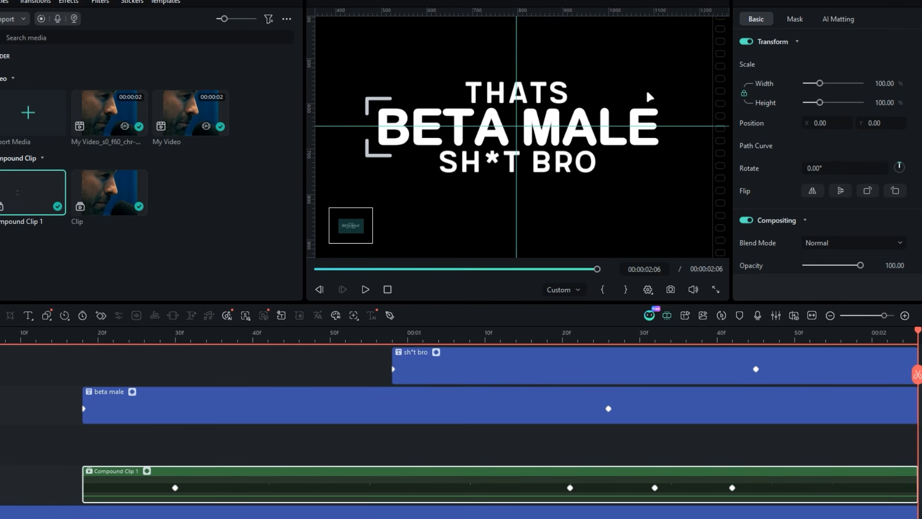
left_click(552, 334)
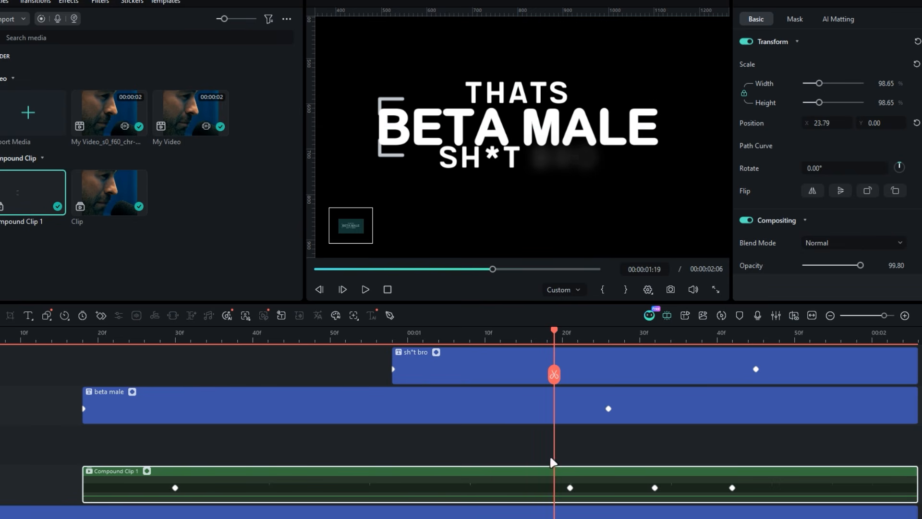
key("alt+g")
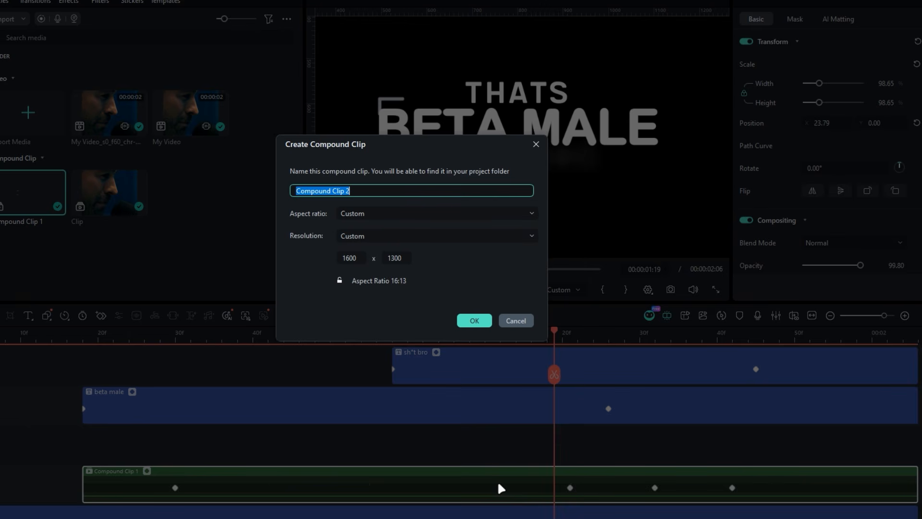
key("Return")
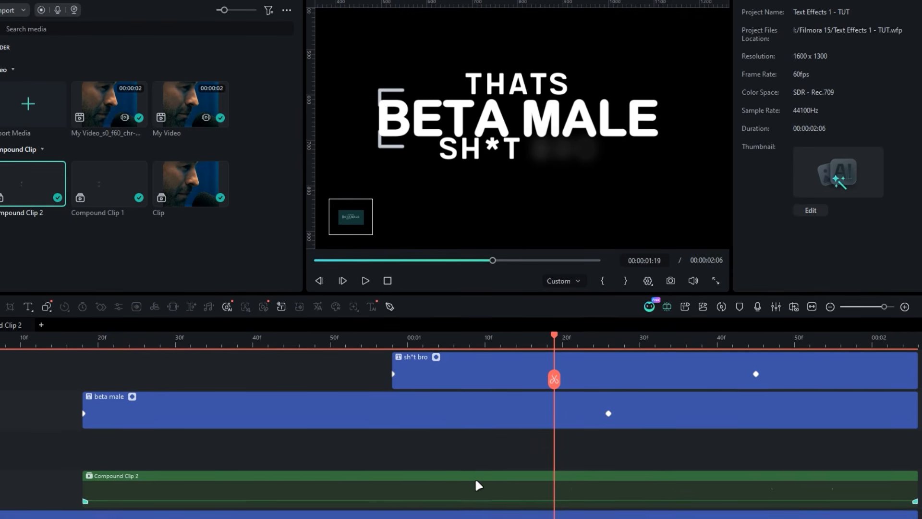
Duplicate the nested bracket clip onto the track above and mirror the copy by setting only its Width scale to -100.
left_click_drag(475, 483, 482, 480)
left_click_drag(483, 445, 475, 420)
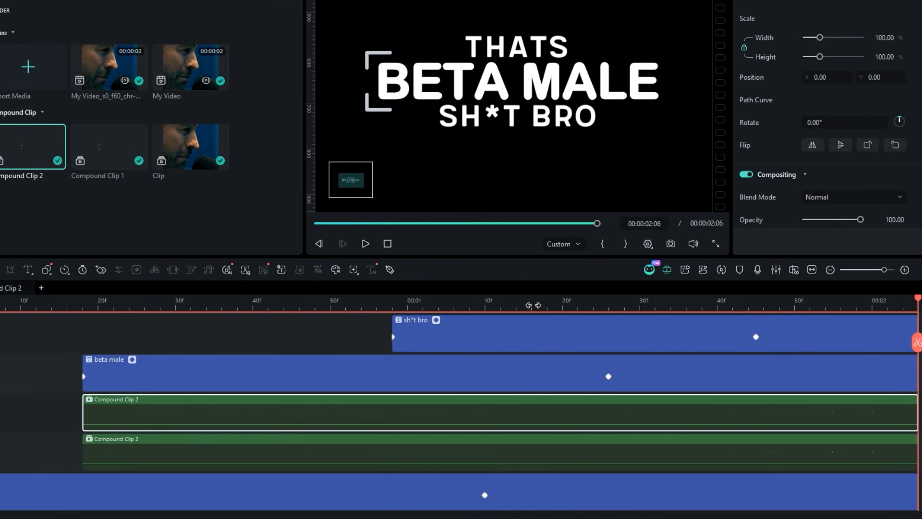
left_click(532, 408)
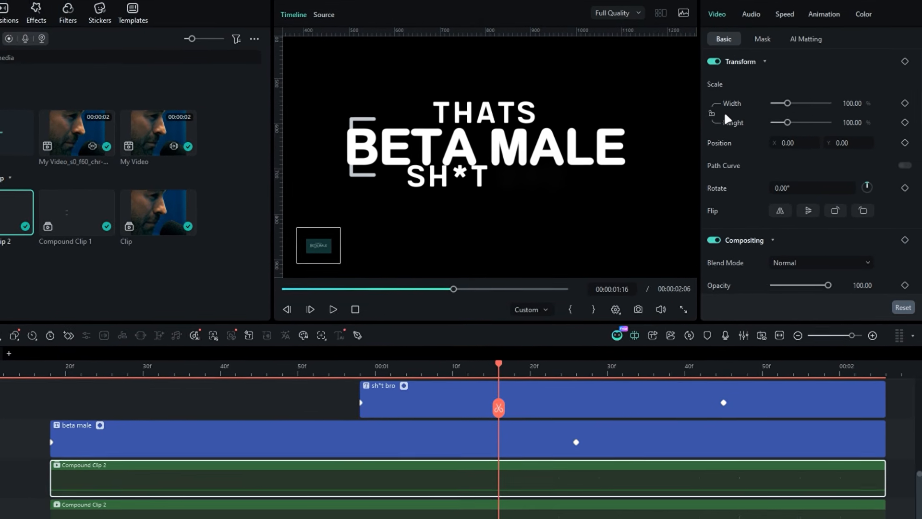
left_click(855, 104)
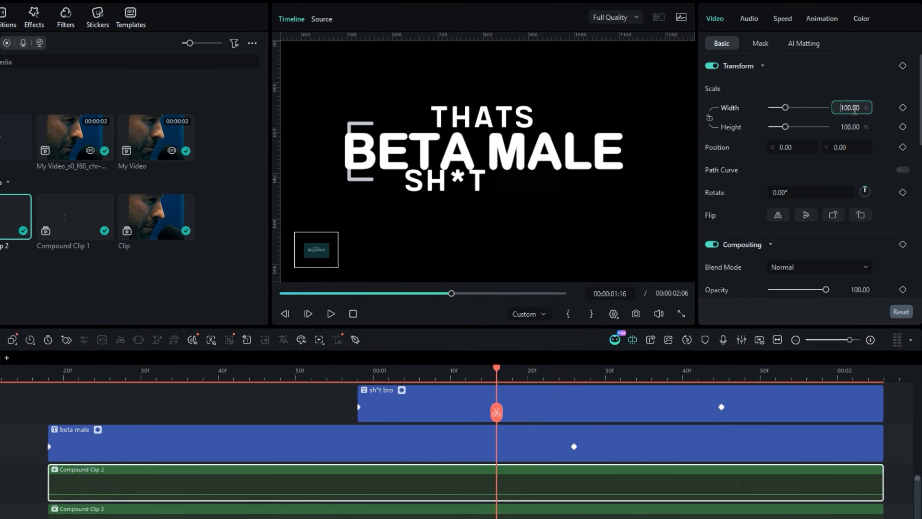
key("Return")
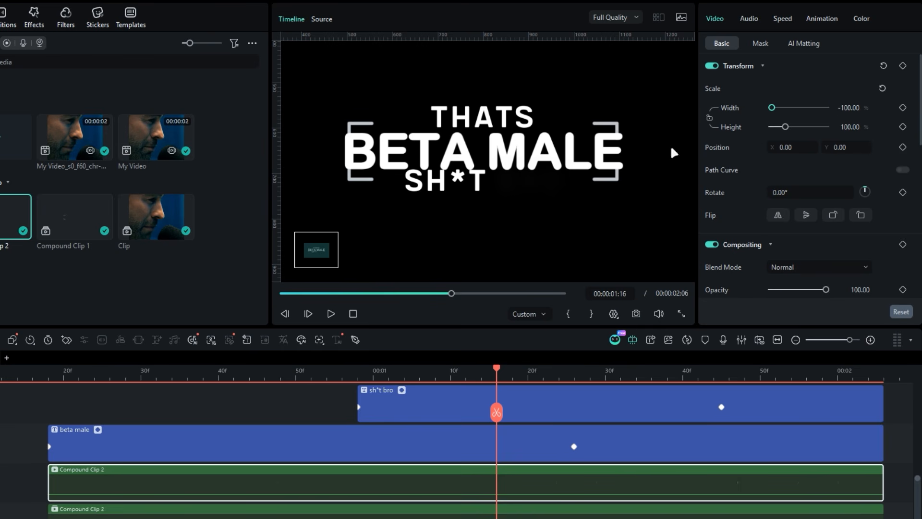
left_click_drag(497, 371, 520, 408)
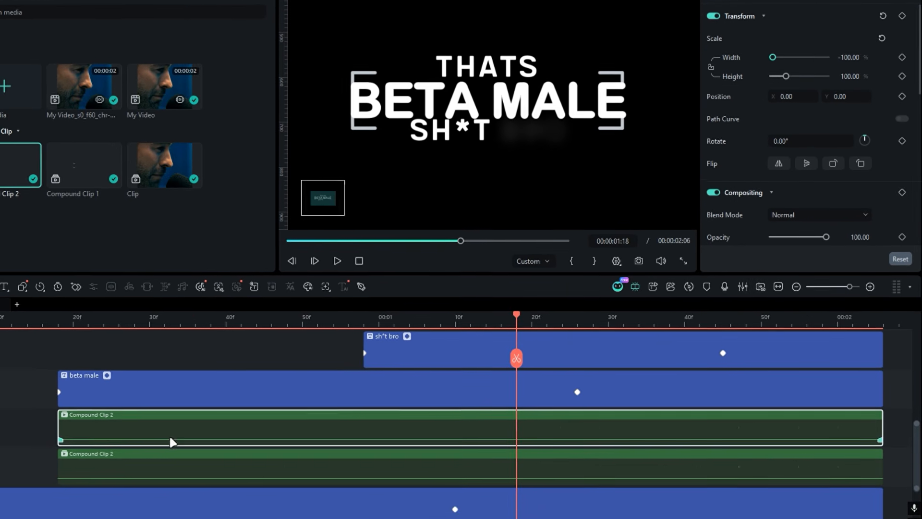
Combine both bracket clips into one compound clip named Lines.
left_click_drag(37, 464, 327, 511)
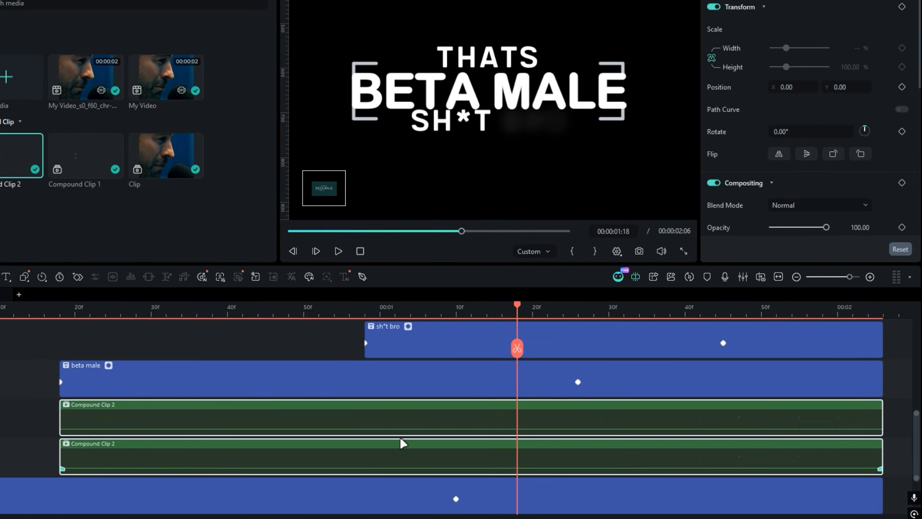
key("alt+g")
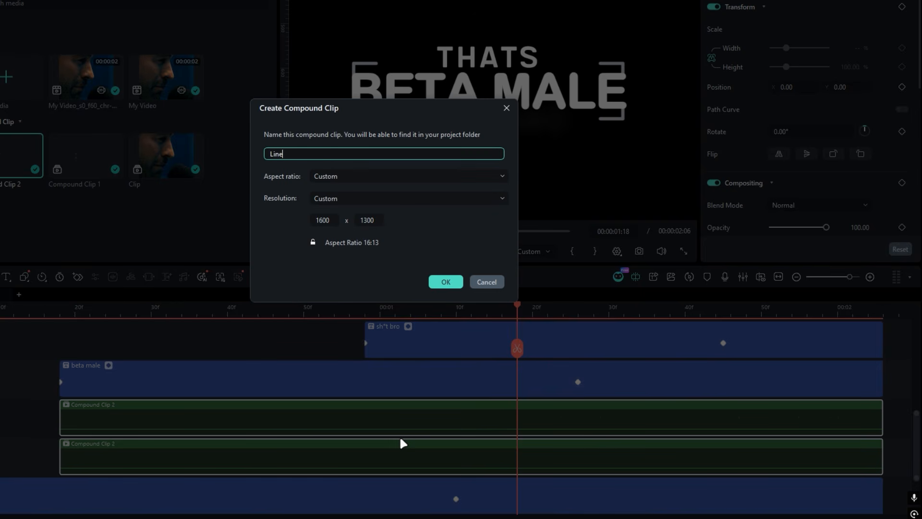
type("Lines")
key("Return")
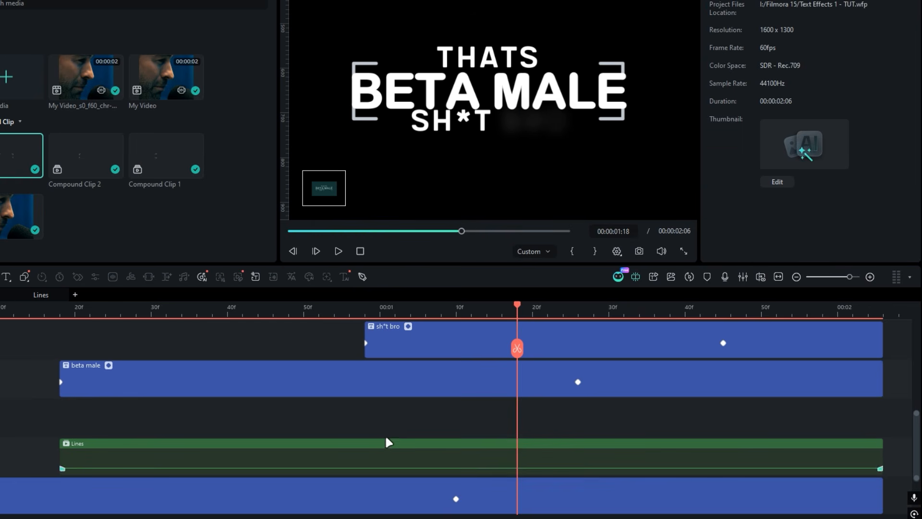
Move the beta male and sh*t bro titles down one track, directly above the Lines clip, and play back from the start.
left_click_drag(398, 419, 470, 348)
left_click_drag(482, 384, 477, 404)
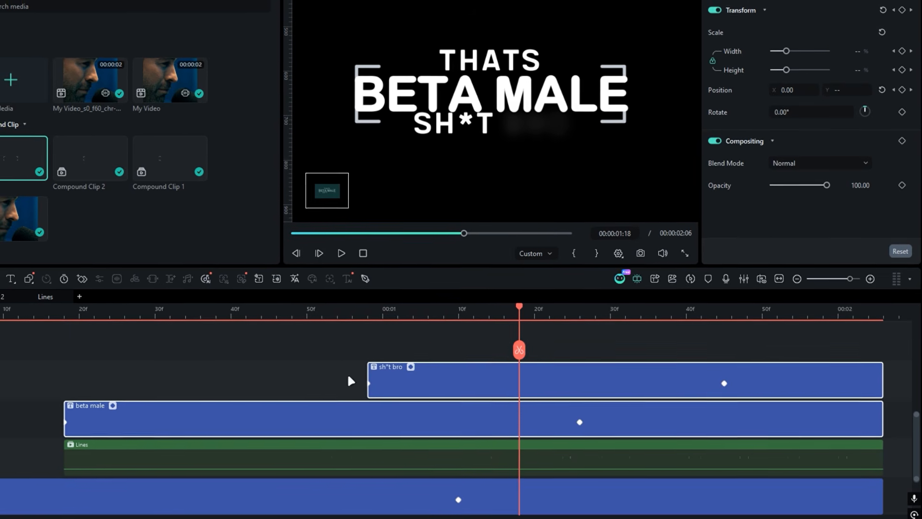
left_click_drag(349, 373, 351, 327)
left_click(74, 329)
key("space")
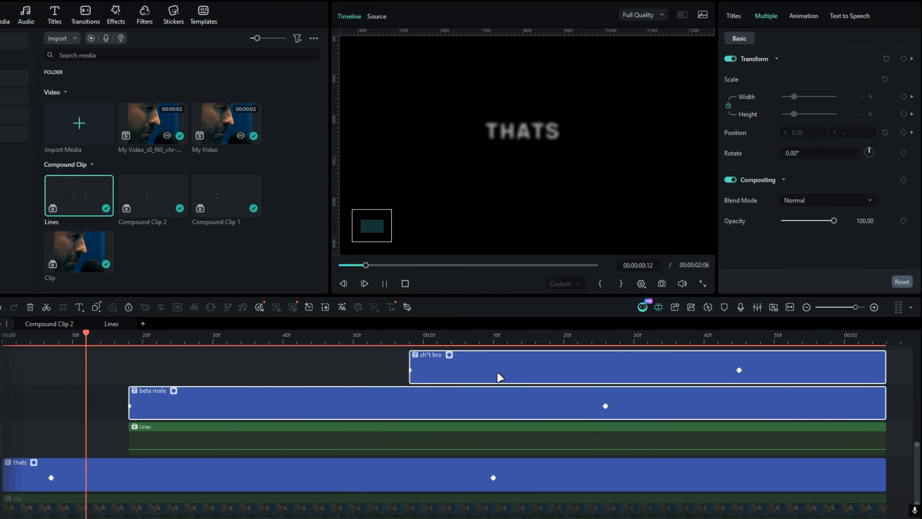
left_click(586, 154)
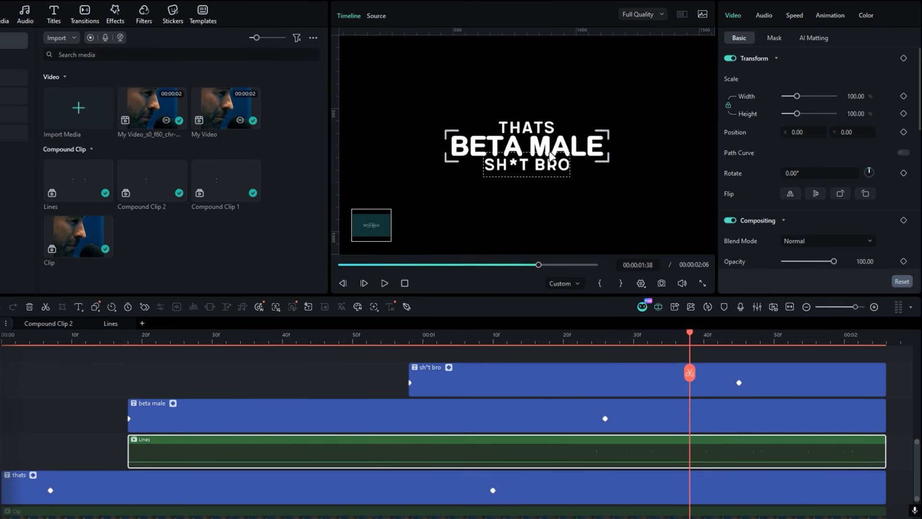
Convert the beta male title into its own compound clip with the default name.
left_click(549, 412)
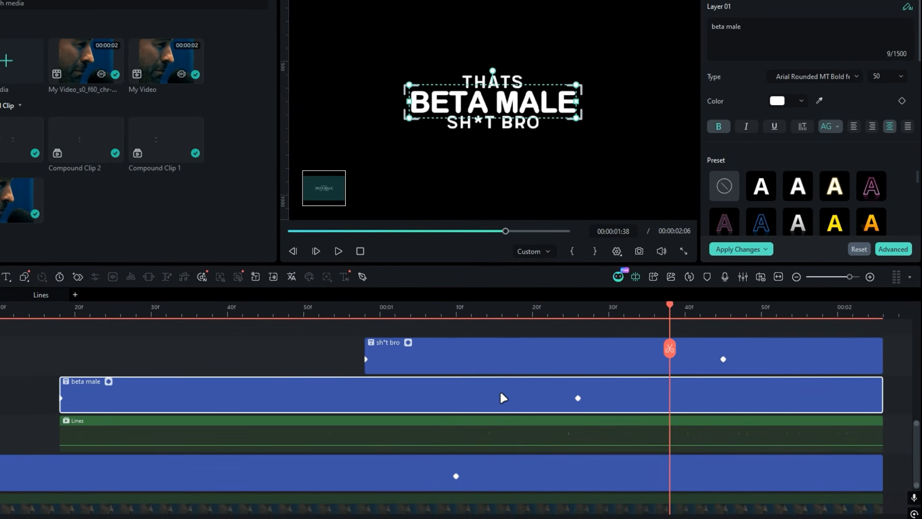
key("alt+g")
key("Return")
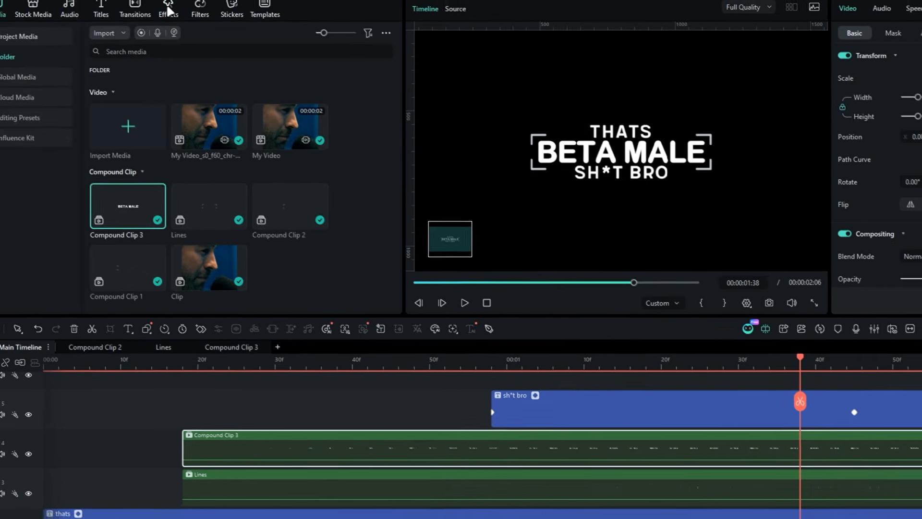
Search the effects for "emboss" and apply the Emboss effect to the BETA MALE compound clip.
left_click(169, 11)
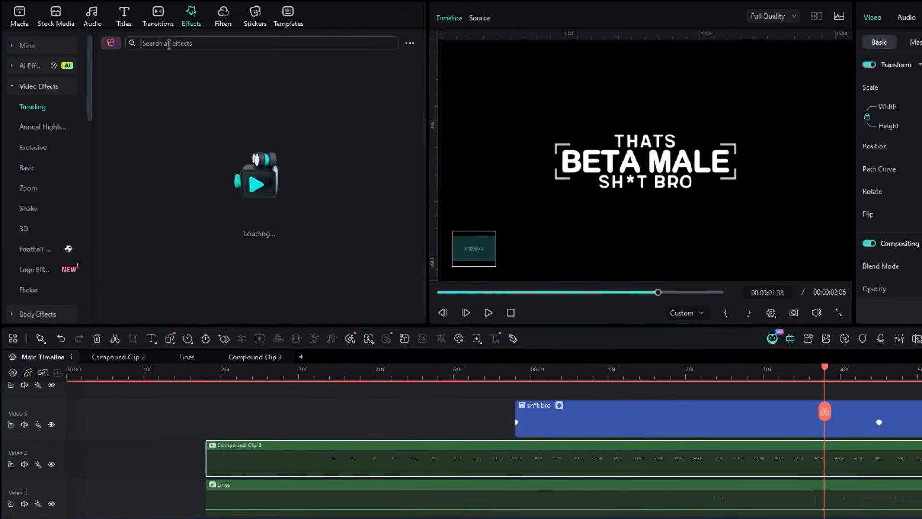
left_click(167, 44)
type("emboss")
key("Return")
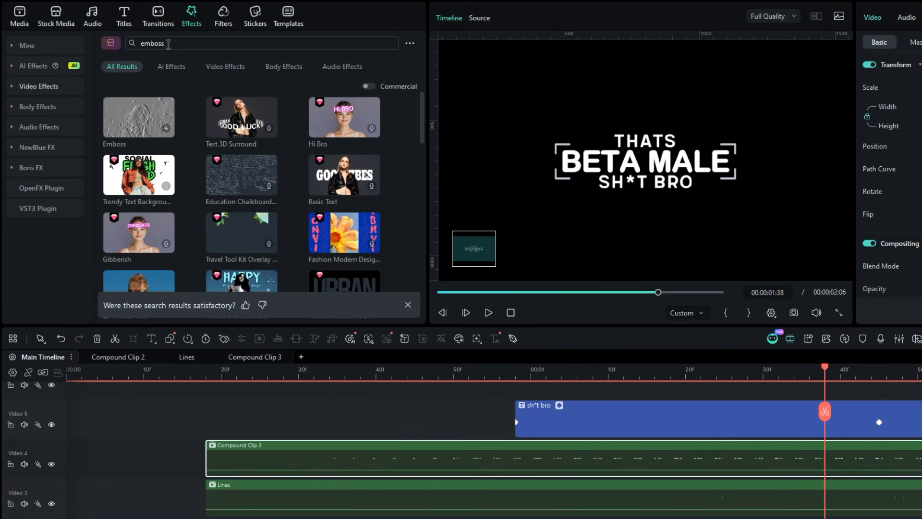
left_click_drag(515, 409, 493, 459)
Search the effects for "fill" and apply All-Purpose Color Fill to the BETA MALE compound clip.
double_click(152, 43)
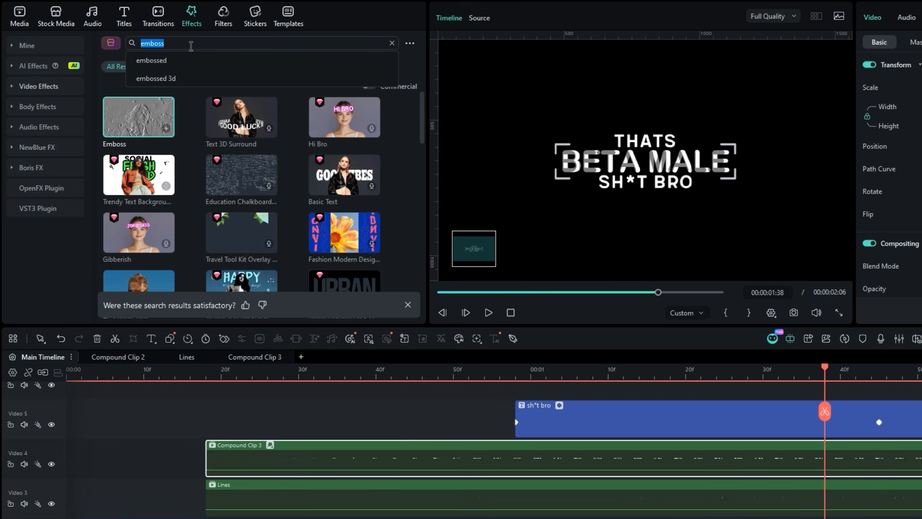
type("fill")
key("Return")
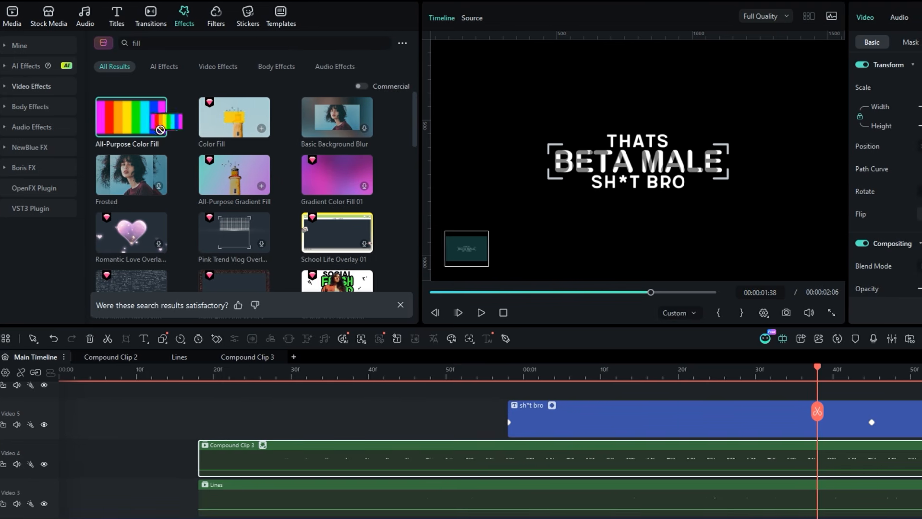
left_click_drag(138, 116, 410, 441)
left_click_drag(353, 442, 345, 448)
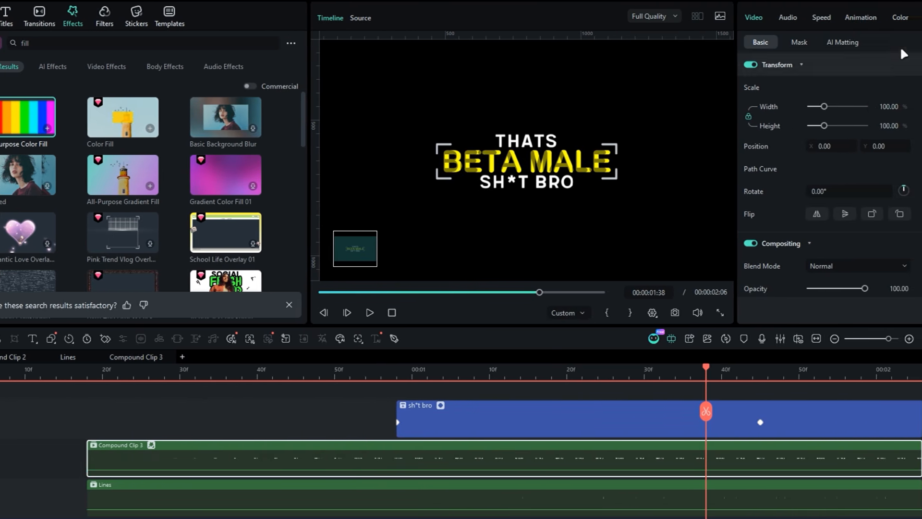
Set the clip's Emboss effect to a Percentage of 18.5 and an Opacity of 60.
left_click(903, 20)
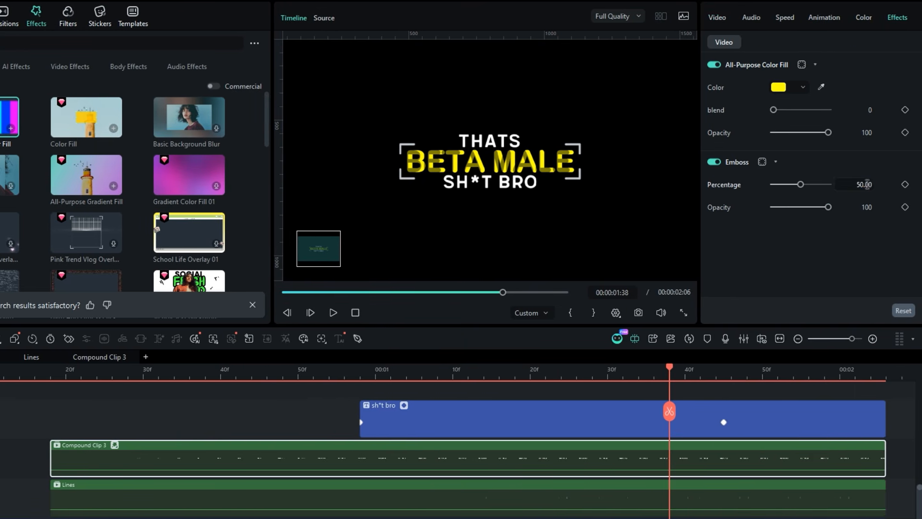
type("18.5")
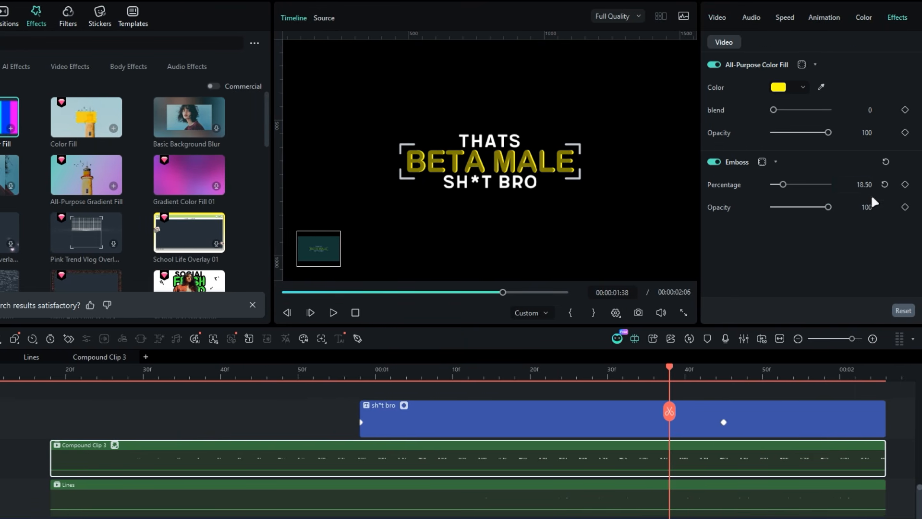
key("Tab")
key("Return")
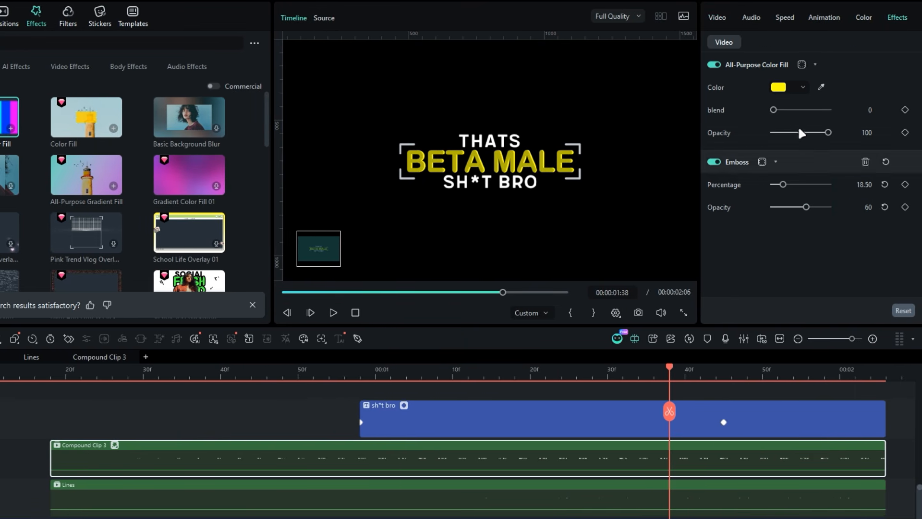
Set the BETA MALE clip's All-Purpose Color Fill to red (#FF4545) with a blend of 2.
left_click(786, 88)
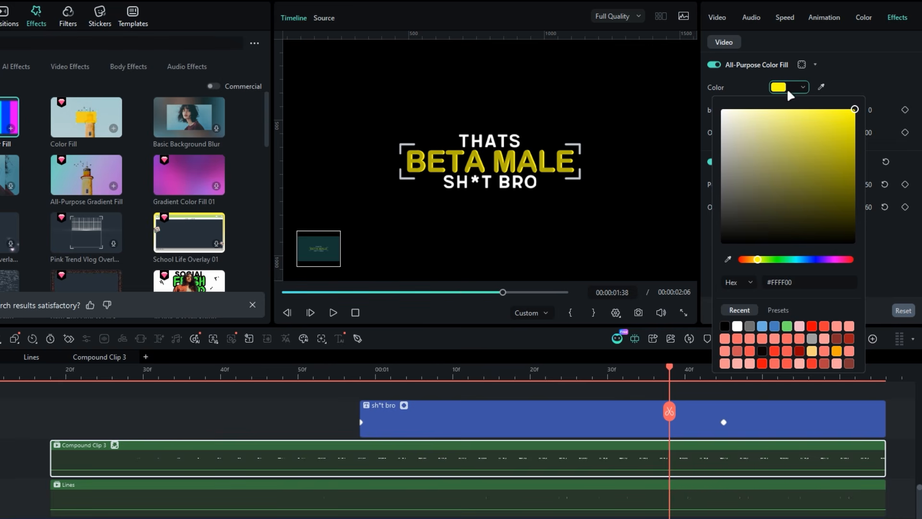
left_click(825, 326)
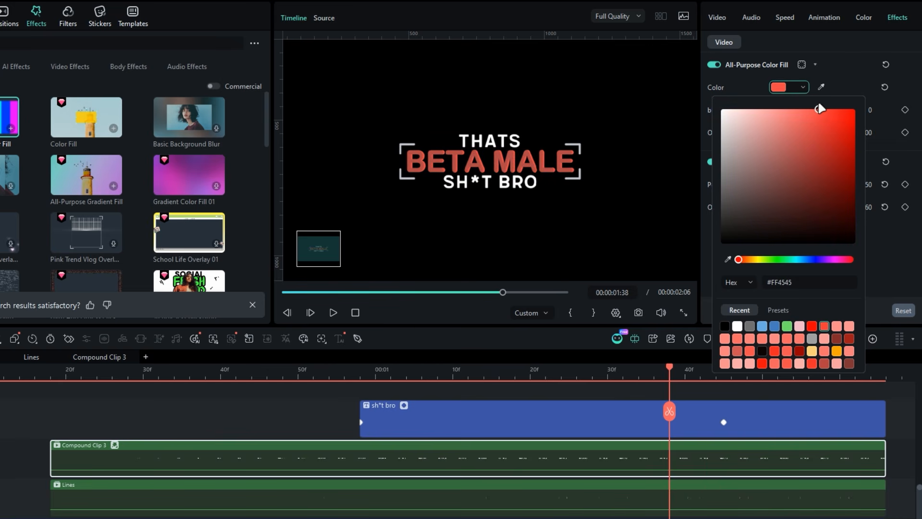
left_click(841, 72)
left_click(870, 110)
type("2")
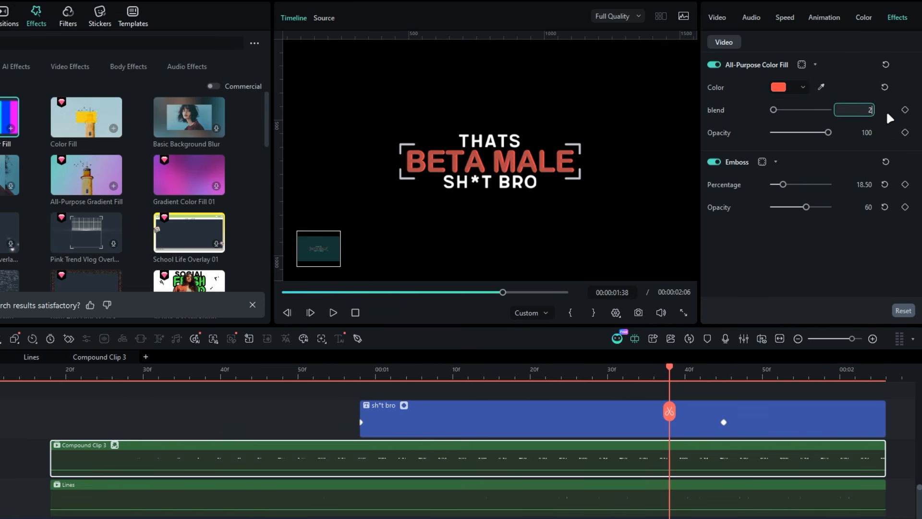
key("Return")
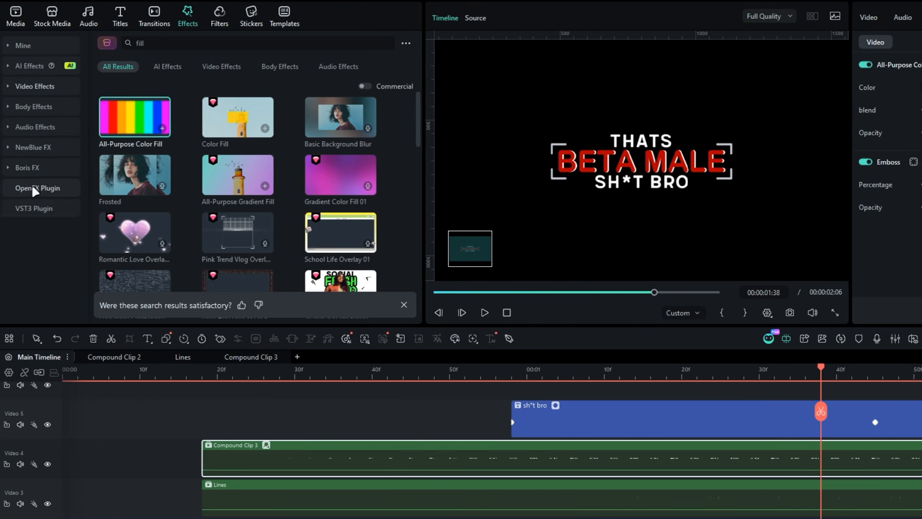
Apply the S_GlowOrthicon effect from the Sapphire Lighting OpenFX plugins to the BETA MALE compound clip.
left_click(33, 188)
scroll(46, 216, "down", 3)
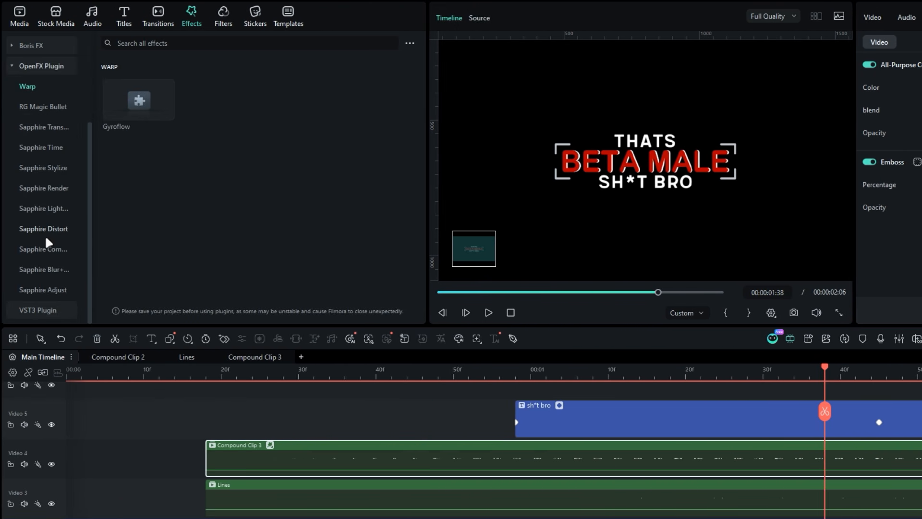
left_click(50, 210)
scroll(134, 202, "down", 3)
scroll(137, 163, "up", 1)
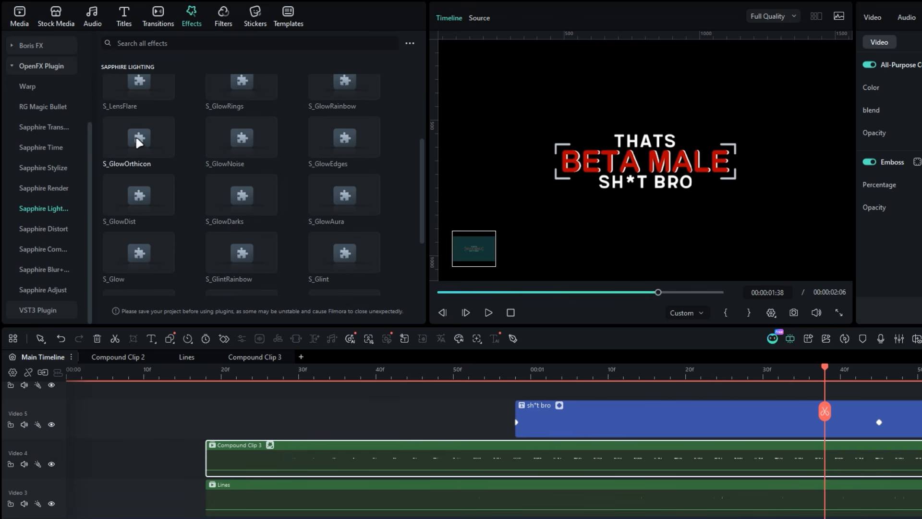
left_click_drag(140, 140, 617, 471)
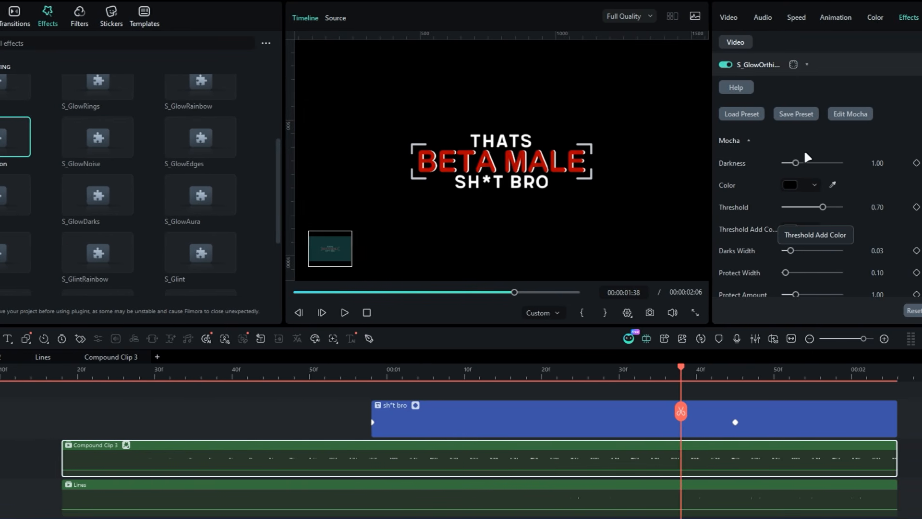
Set the S_GlowOrthicon Darkness to 2.5.
left_click(807, 163)
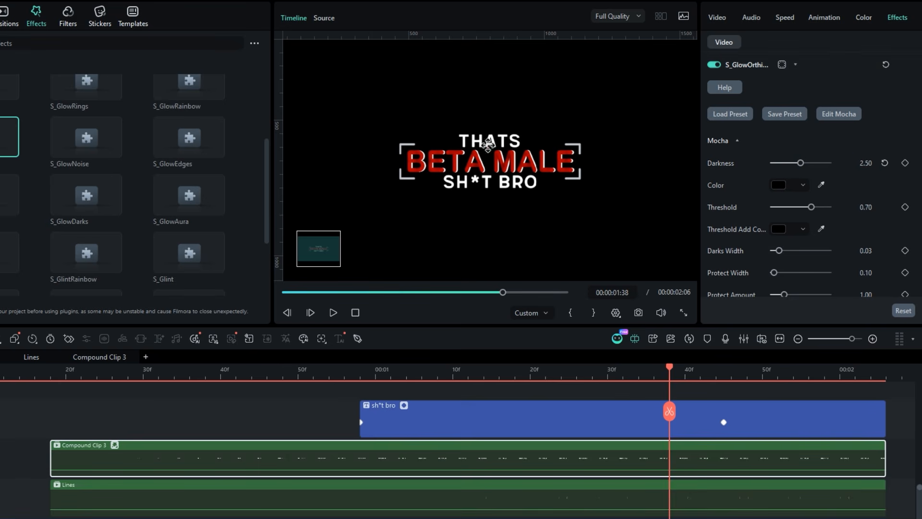
scroll(489, 139, "up", 3)
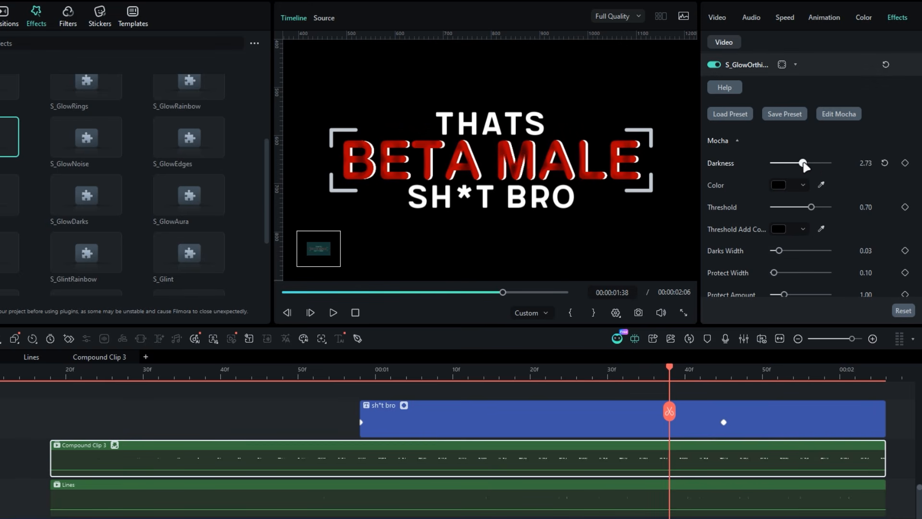
left_click(866, 168)
type("2.5")
key("Return")
Combine all title and line clips above the video into one compound clip named Text.
scroll(477, 140, "down", 2)
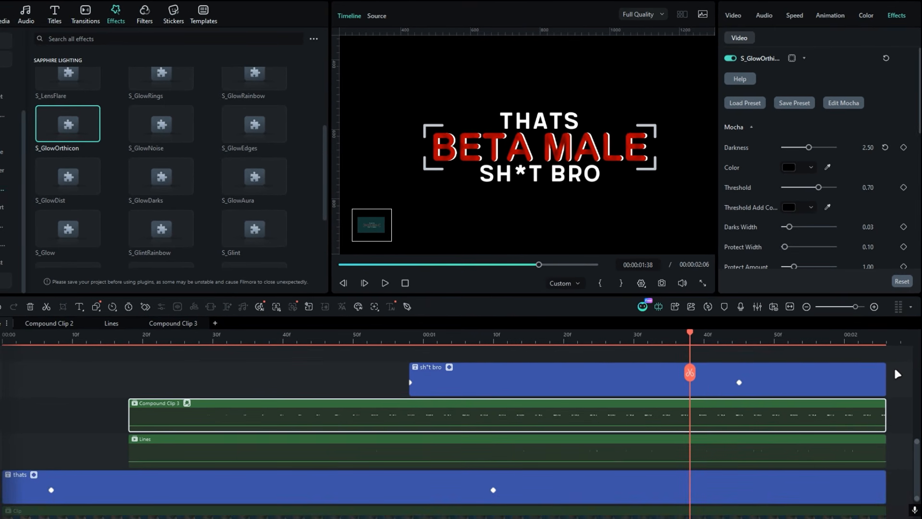
scroll(895, 370, "down", 1)
left_click_drag(898, 354, 560, 476)
key("alt+g")
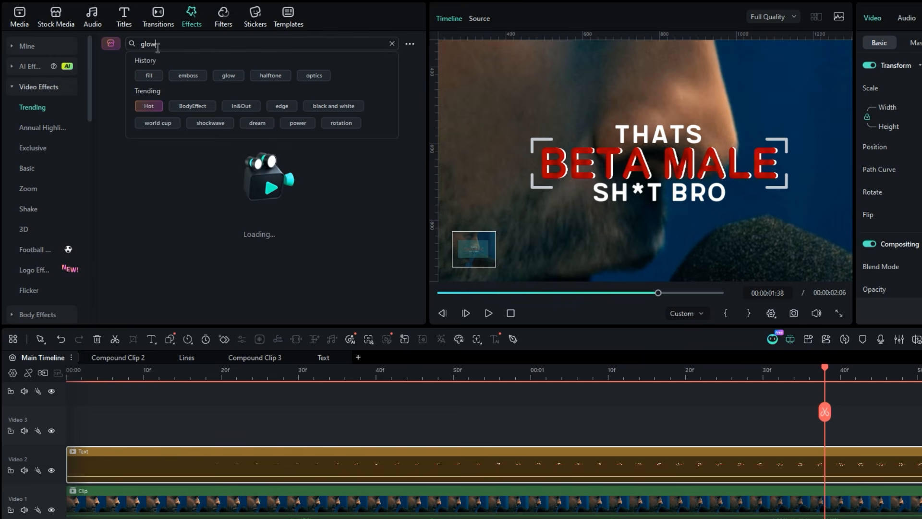
Search the effects for "glow", apply Glow Color to the Text compound clip and open its settings.
key("Return")
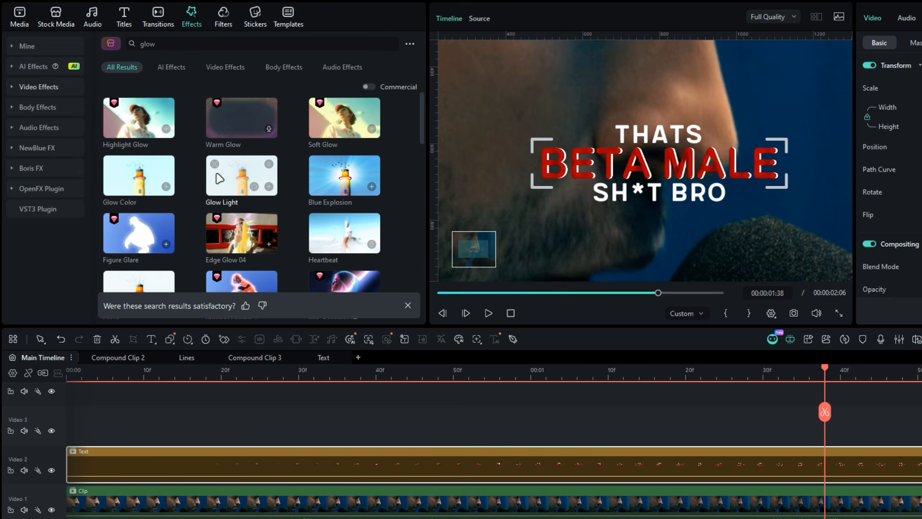
left_click_drag(138, 177, 347, 464)
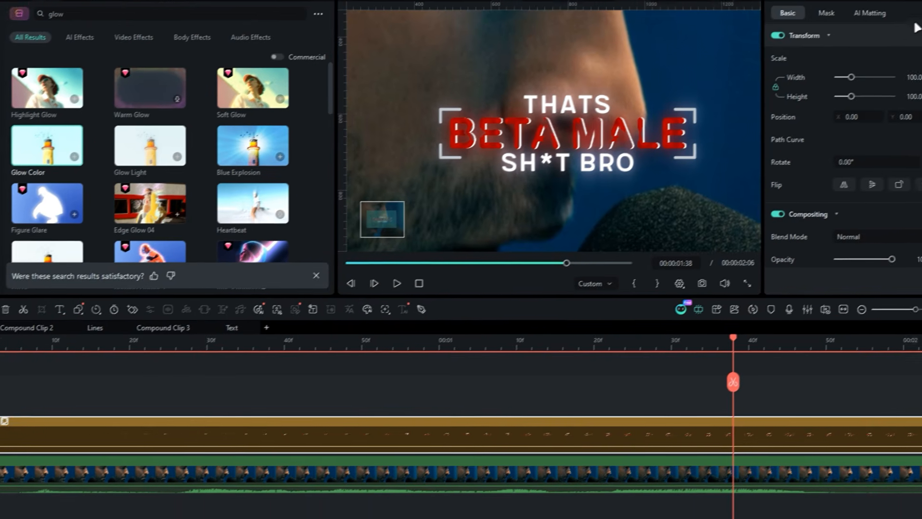
left_click(902, 13)
scroll(602, 121, "down", 3)
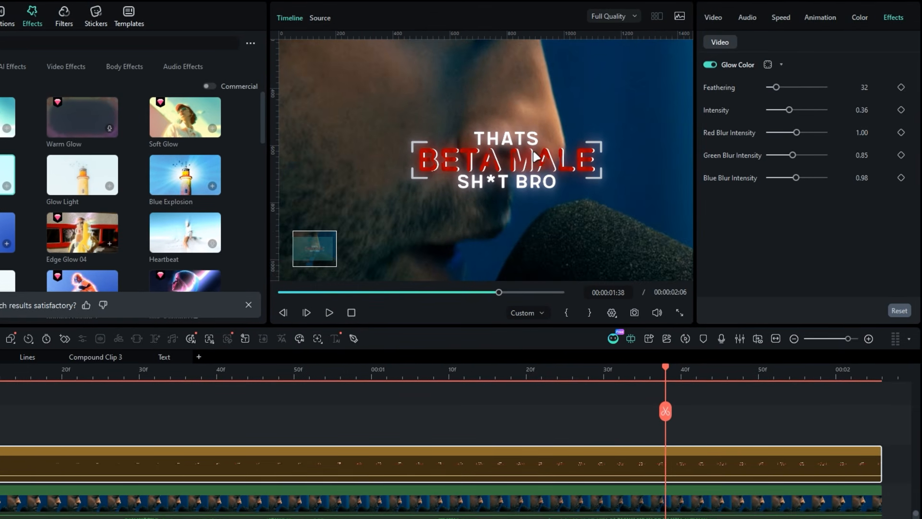
Set the Glow Color Feathering to 70 and edit its Intensity.
scroll(558, 142, "down", 1)
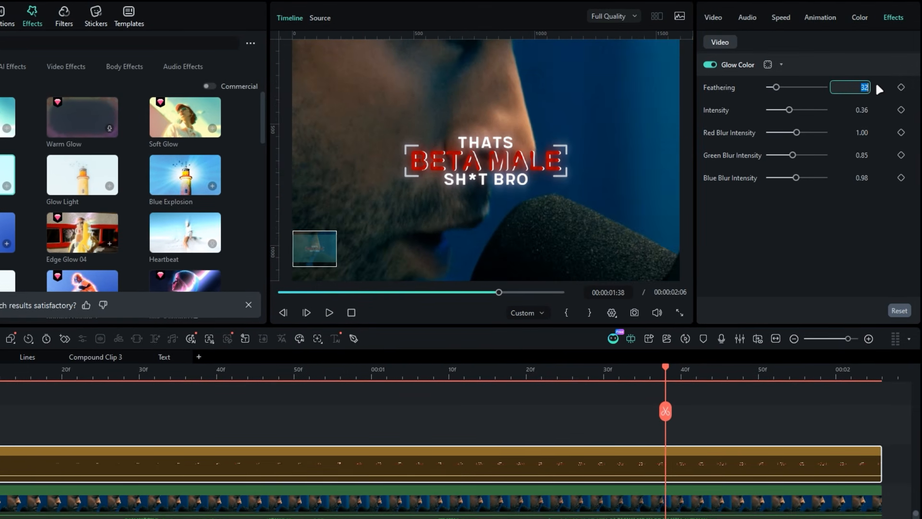
type("70")
key("Return")
left_click(868, 110)
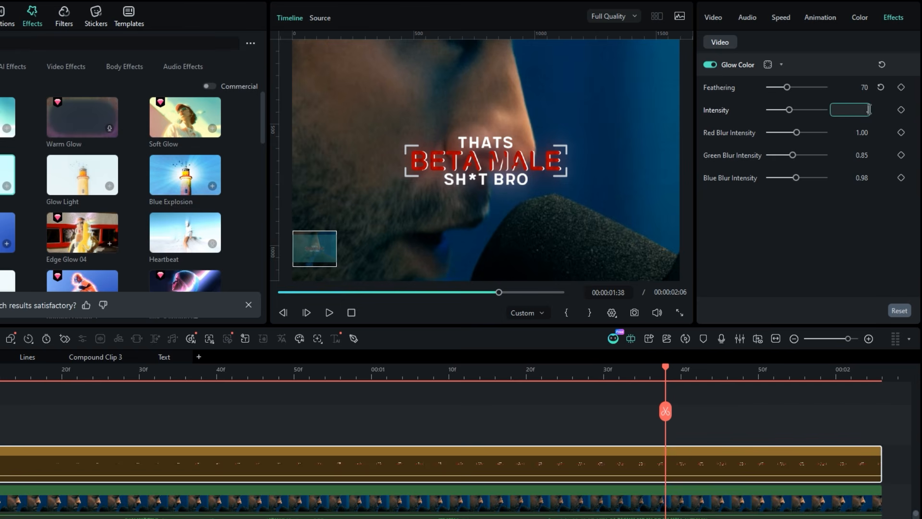
Enable a black shadow on the Text clip with an angle of 210°, a distance of 2% and a blur of 3%.
left_click(715, 15)
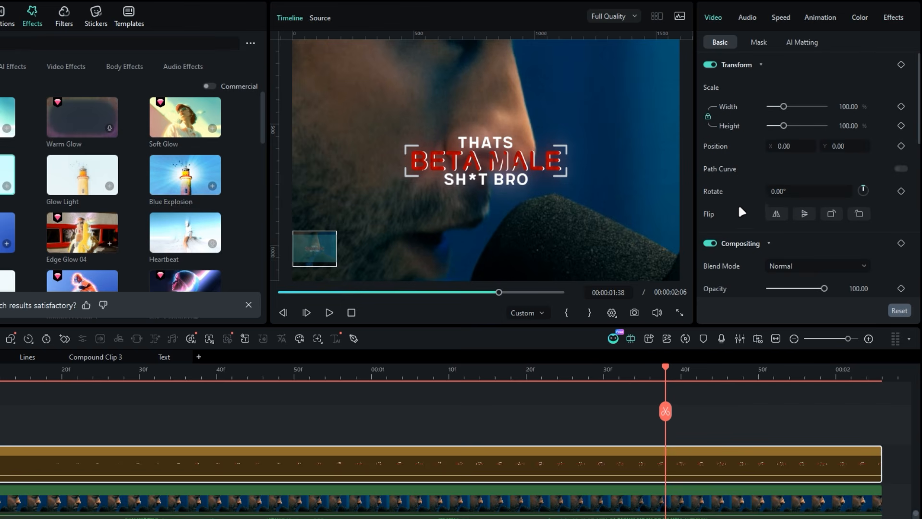
scroll(739, 204, "down", 5)
left_click(710, 64)
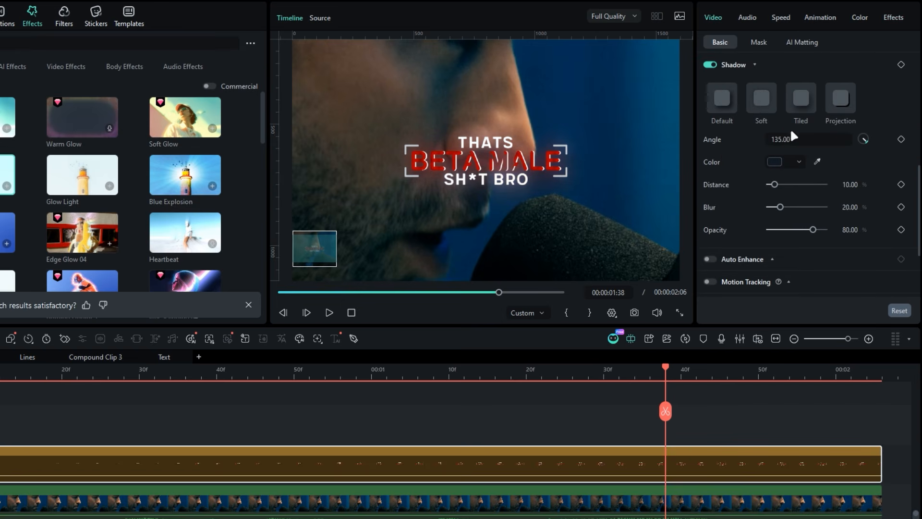
left_click(797, 161)
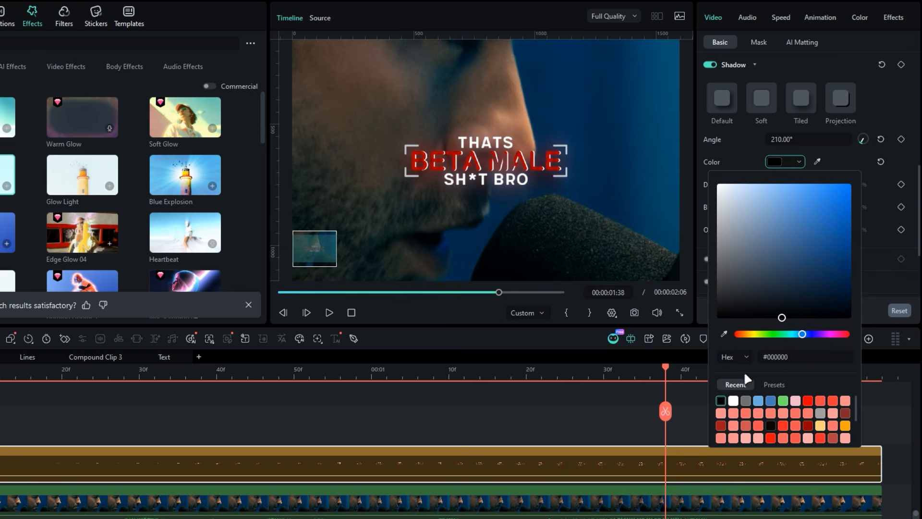
left_click(885, 193)
left_click(847, 185)
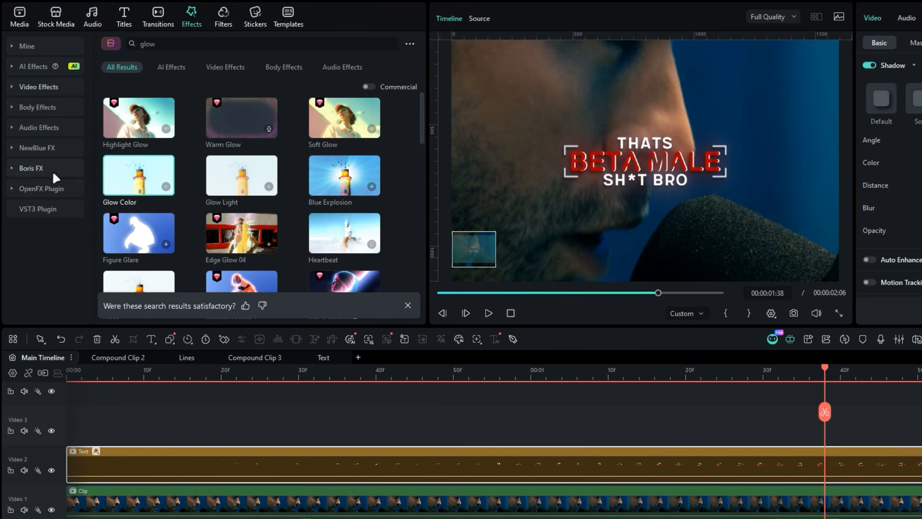
Apply BCC Halftone from the Boris FX Art Looks to the Text clip and show its settings.
left_click(53, 169)
left_click(50, 265)
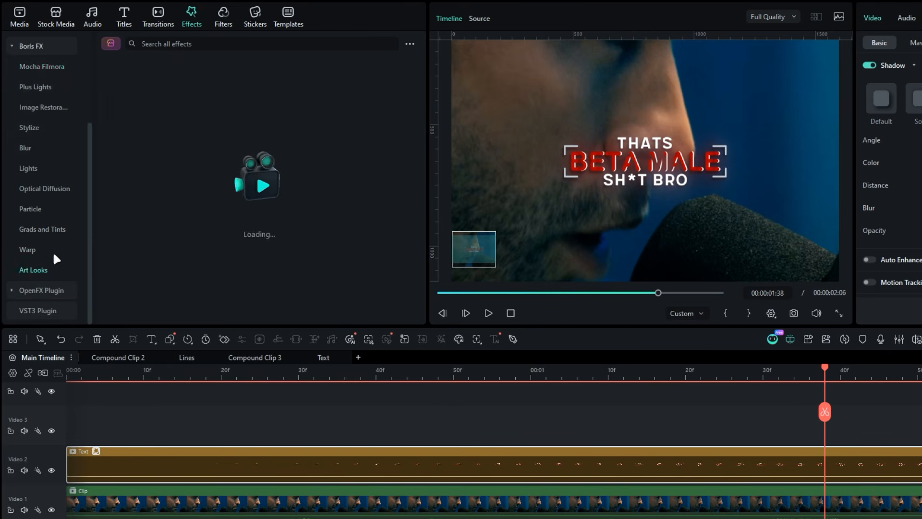
left_click_drag(139, 274, 326, 461)
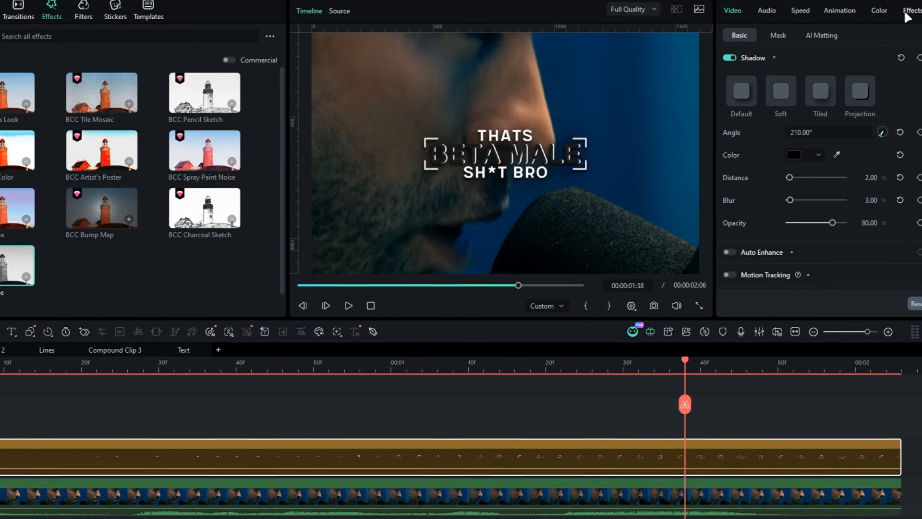
left_click(908, 14)
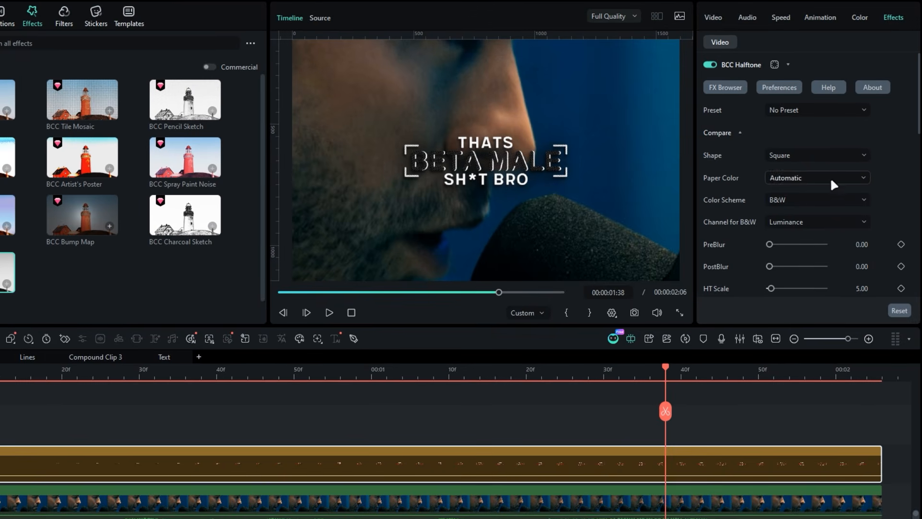
Set the BCC Halftone Color Scheme to RGB and move the effect below Glow Color in the effect order.
left_click(785, 198)
left_click(797, 241)
left_click_drag(734, 65, 736, 89)
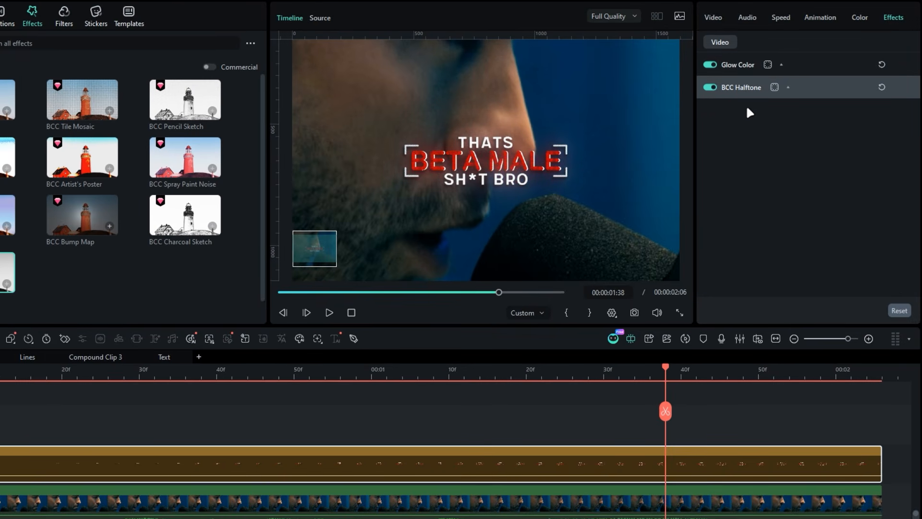
Set the BCC Halftone Shape to Round and its HT Scale to 6.
left_click(744, 87)
scroll(779, 229, "down", 2)
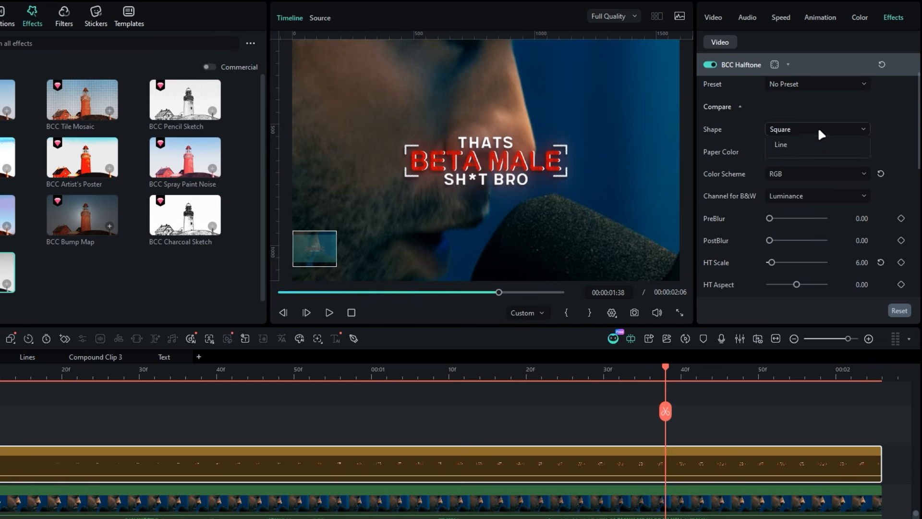
left_click(821, 166)
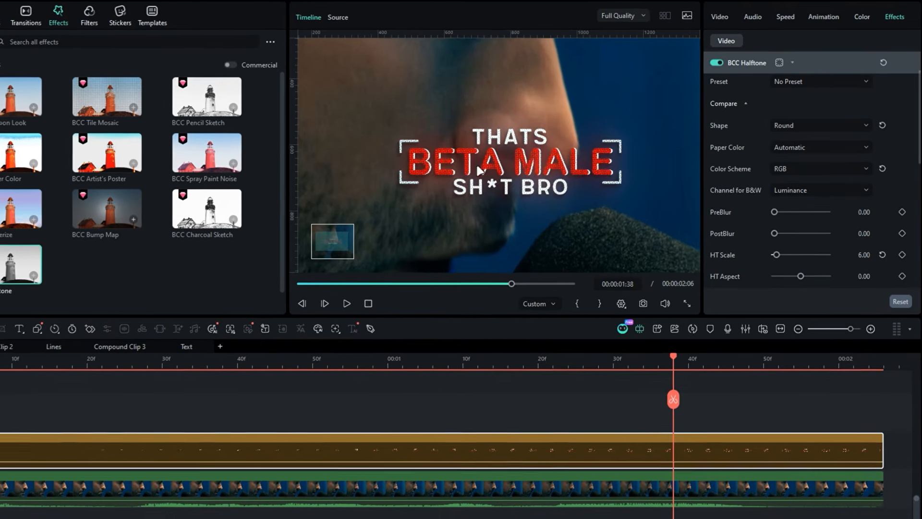
Keyframe the Text clip's scale from 85% at its start to 100% at its end.
left_click_drag(673, 357, 719, 307)
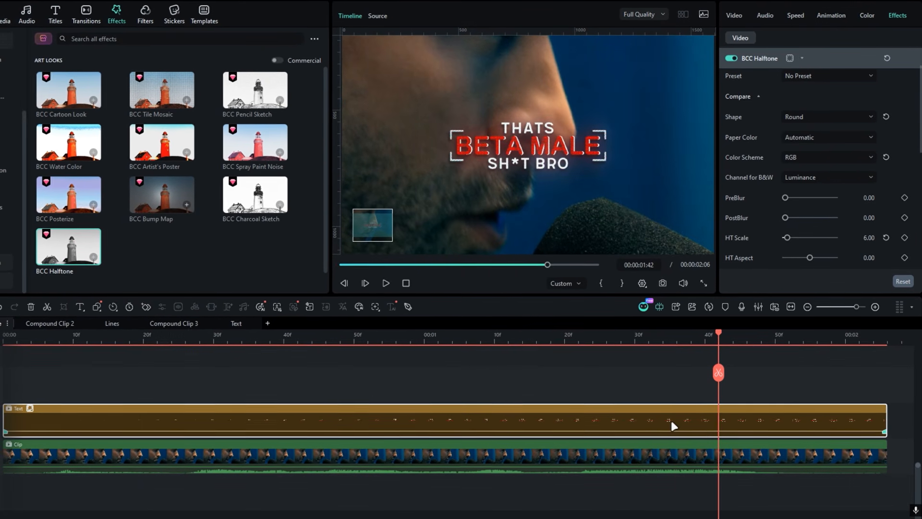
left_click(734, 16)
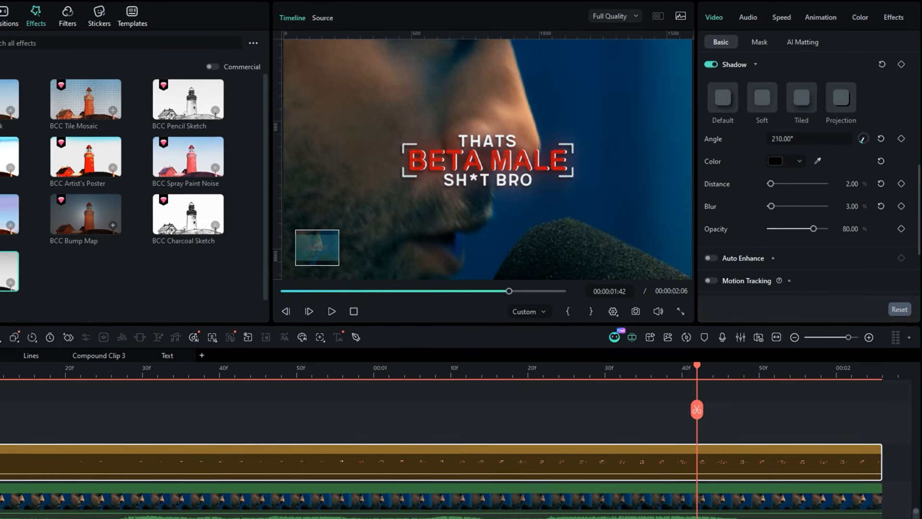
scroll(914, 130, "up", 10)
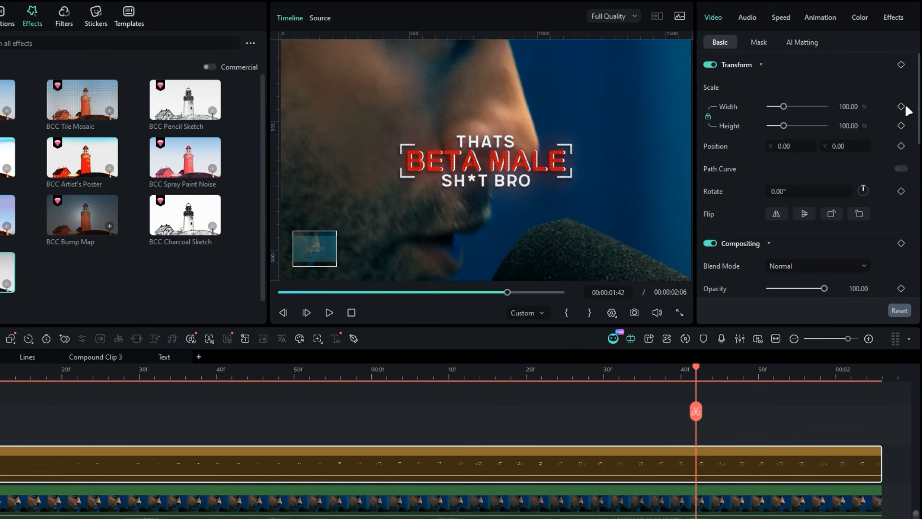
left_click(901, 107)
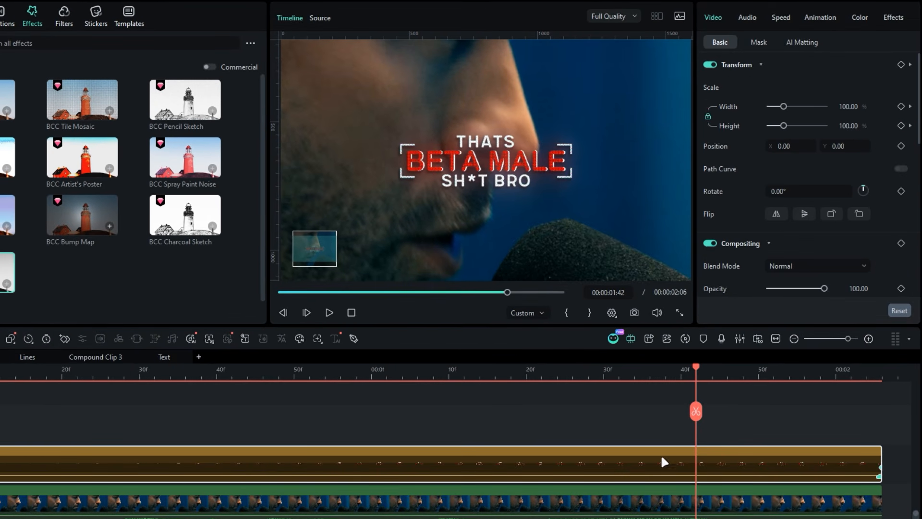
left_click(424, 376)
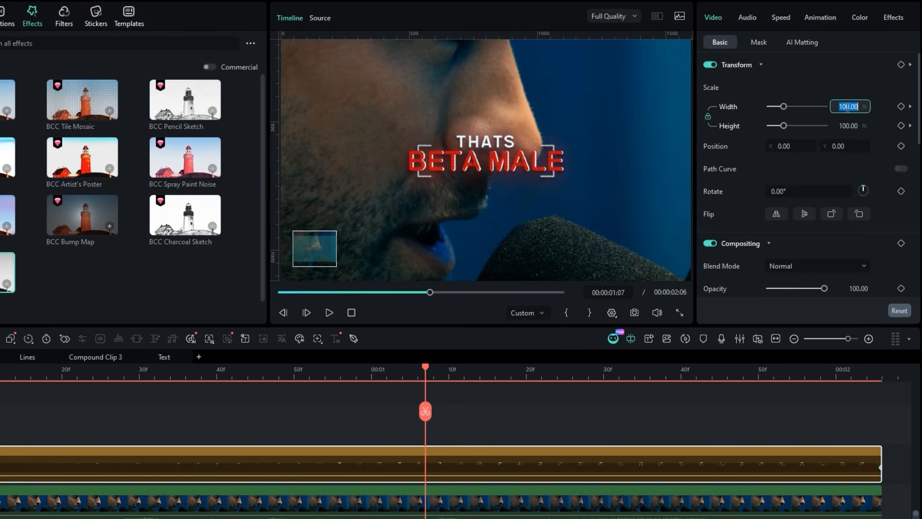
key("Return")
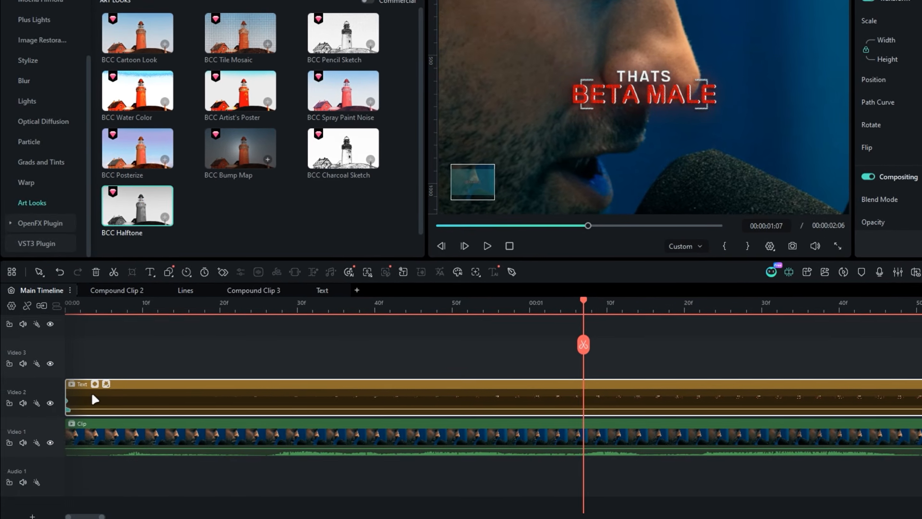
Apply a decelerating easing preset to the Text clip's scale keyframes and play back the animation.
left_click(68, 395)
scroll(735, 377, "down", 2)
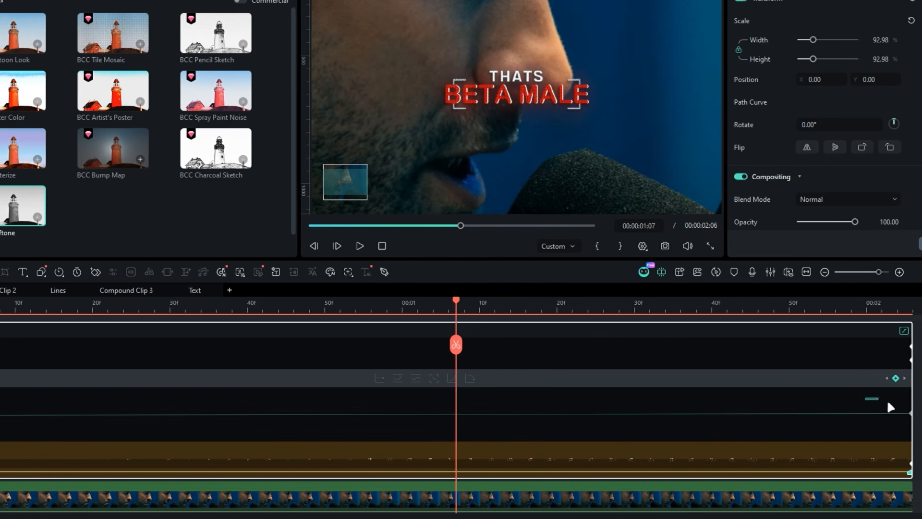
left_click(452, 378)
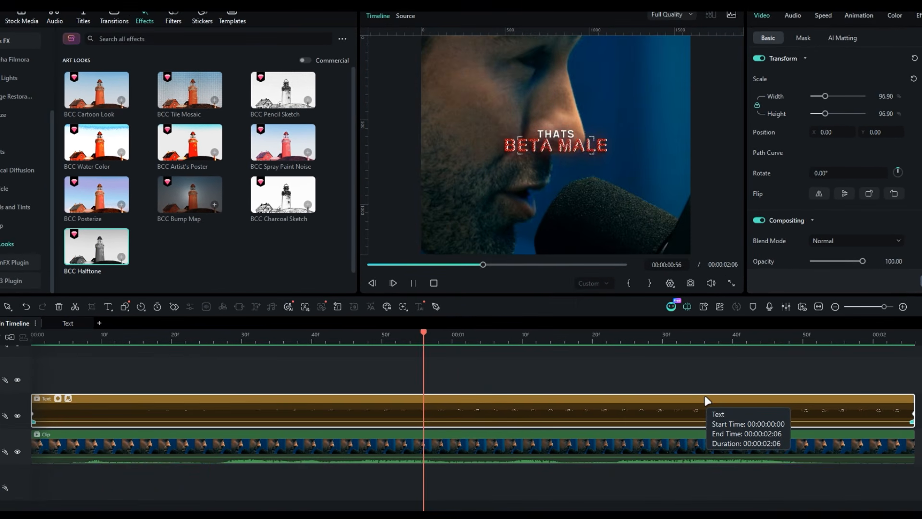
key("space")
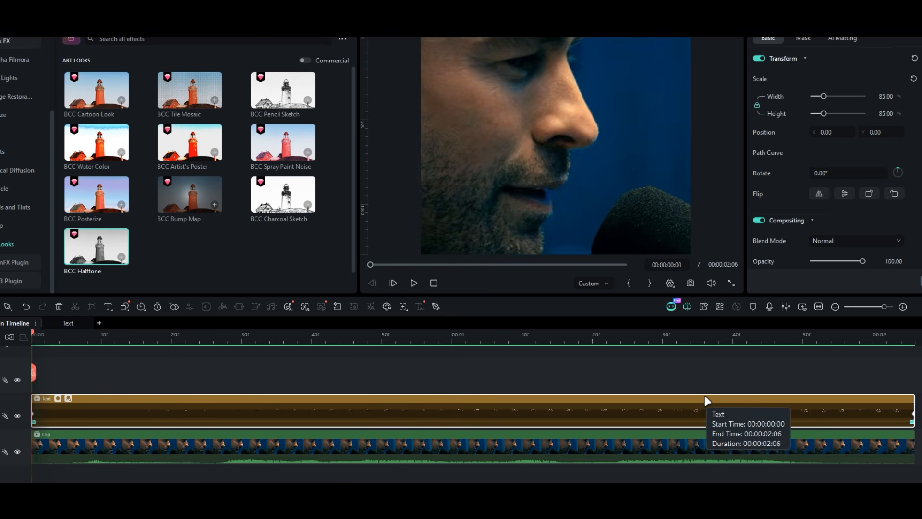
Play back the finished text animation, then review the next clip with its "you" and "people" titles.
key("space")
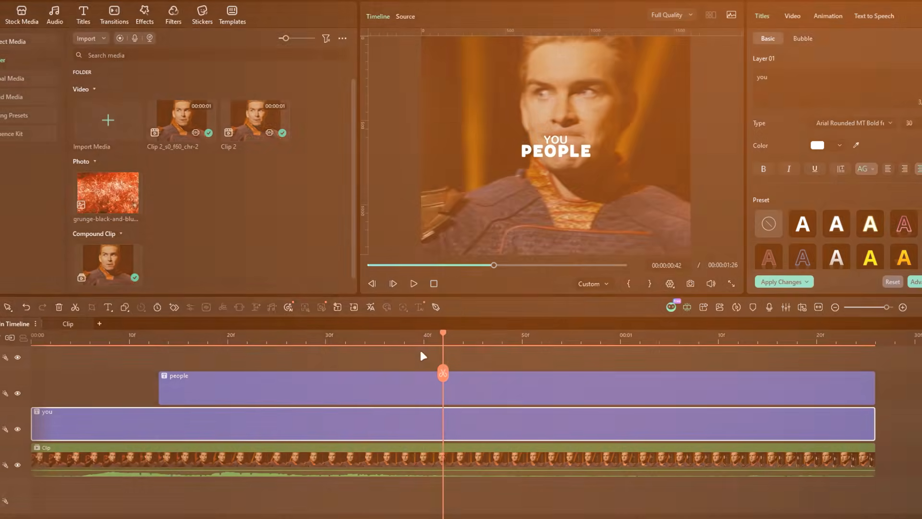
left_click_drag(443, 370, 9, 364)
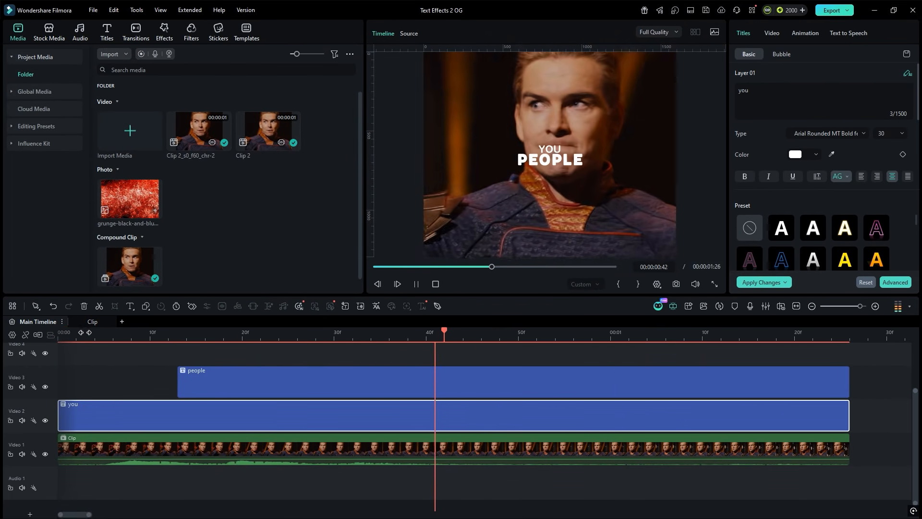
key("space")
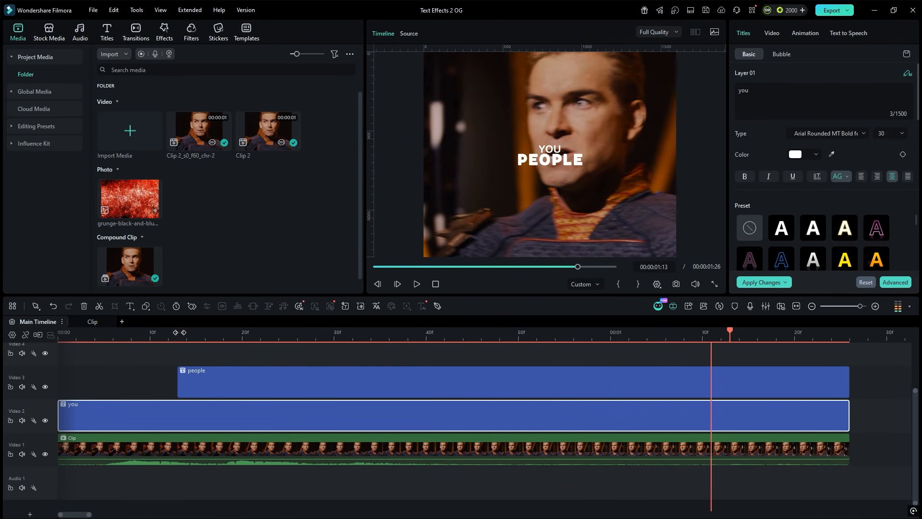
left_click_drag(286, 333, 260, 361)
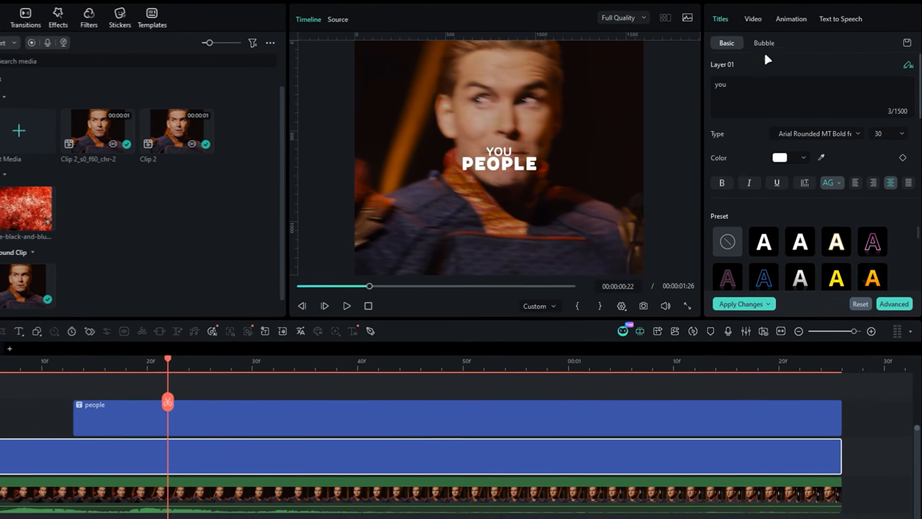
Apply the Erase intro animation from the Mask & Reveal category to the "you" title.
left_click(800, 34)
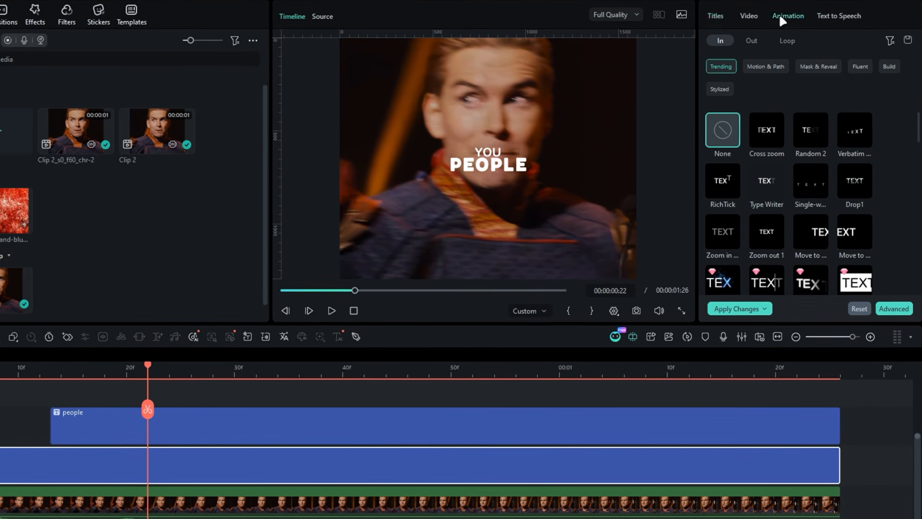
left_click(818, 67)
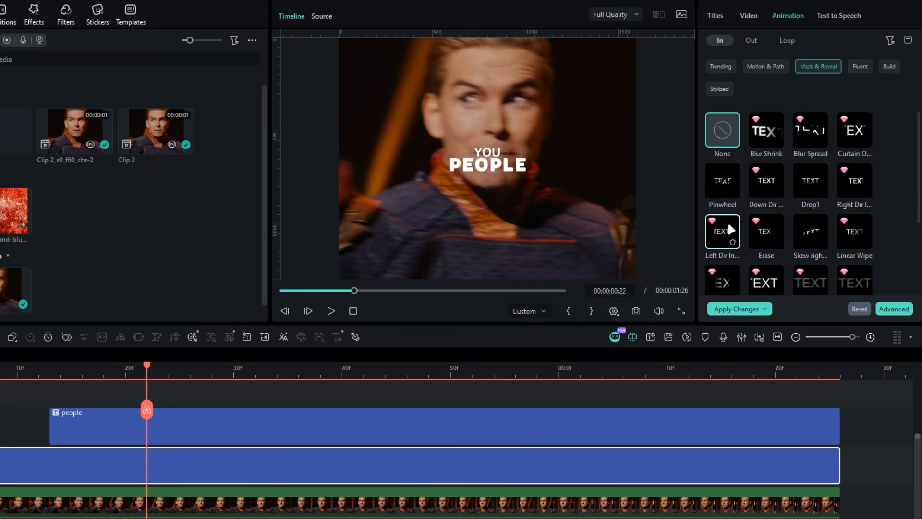
left_click(760, 224)
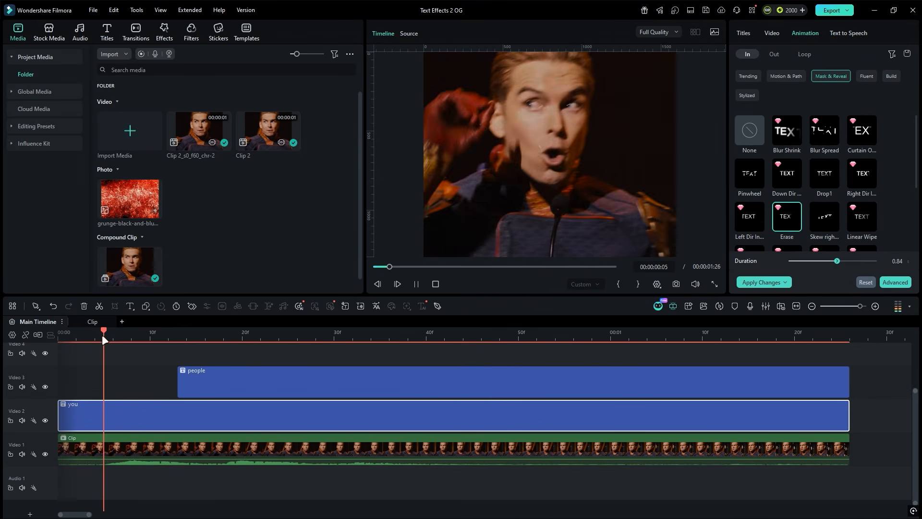
Set the "you" title's Erase animation duration to 0.40 and play back the reveal.
key("space")
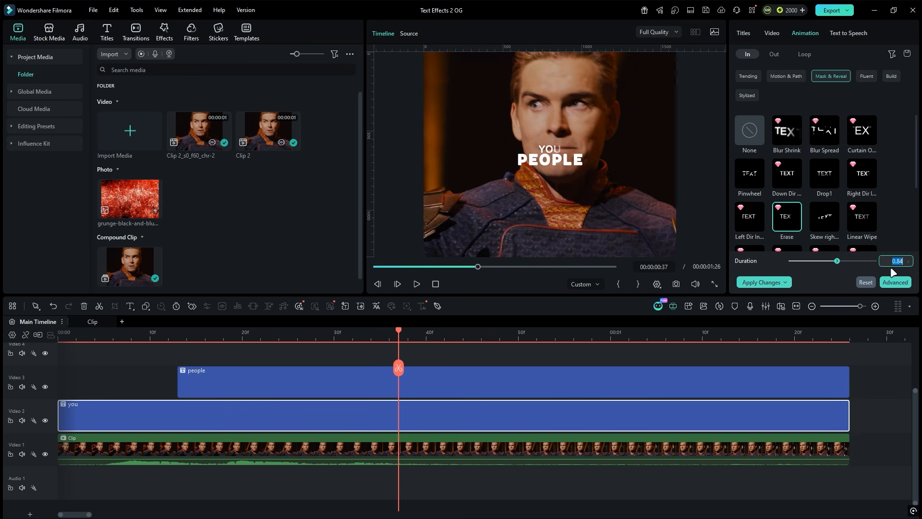
left_click(98, 337)
key("space")
left_click(98, 338)
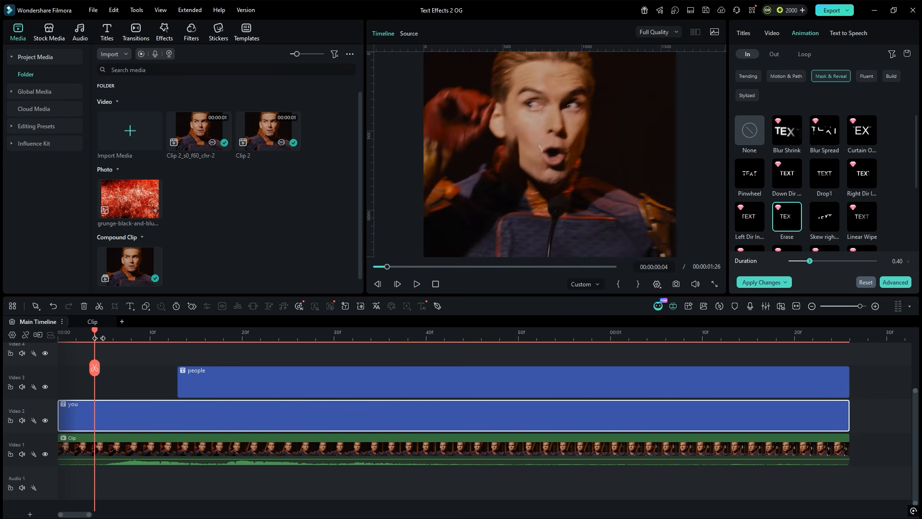
key("space")
left_click_drag(430, 335, 393, 353)
key("space")
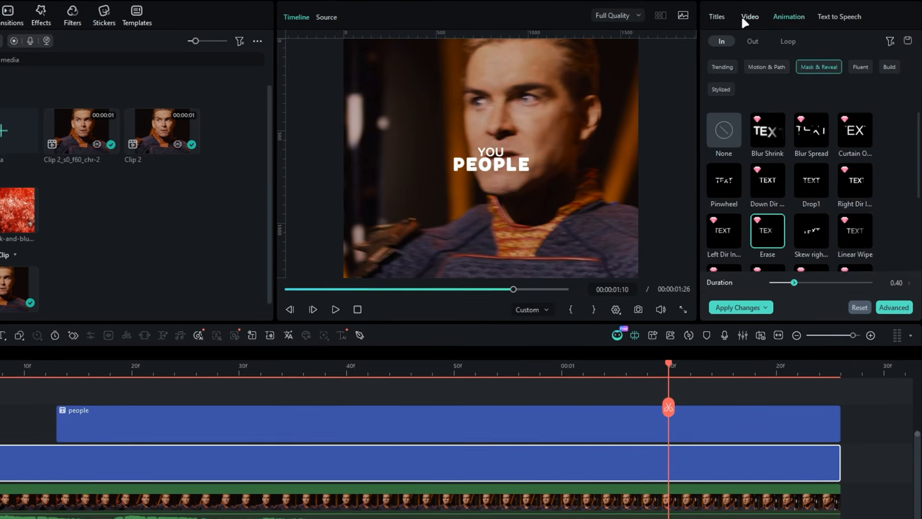
Keyframe the "you" title's position from Y 20 at its start to Y 0 at 00:00:01:10.
left_click(772, 33)
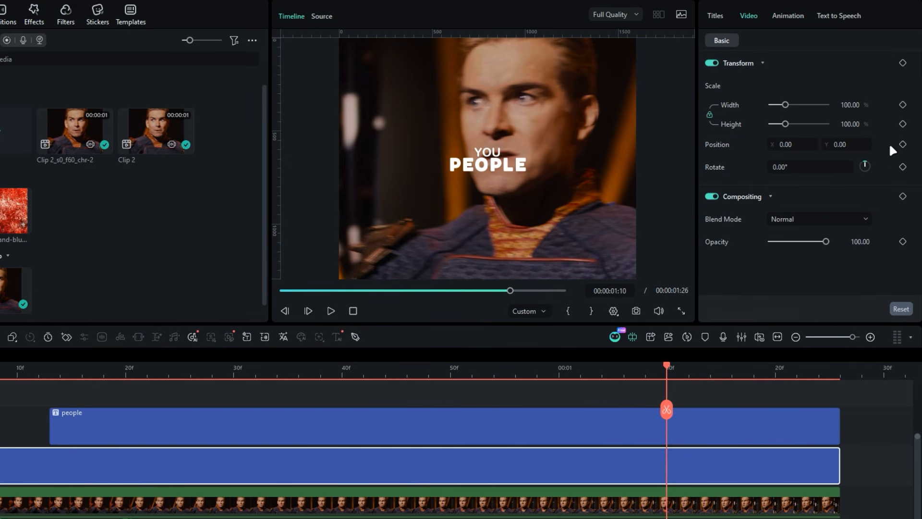
left_click_drag(668, 371, 125, 394)
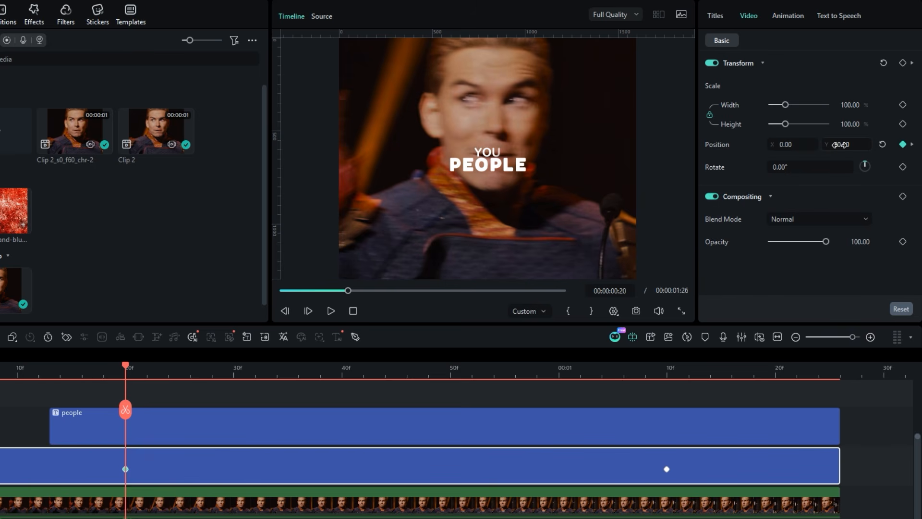
left_click_drag(127, 371, 61, 418)
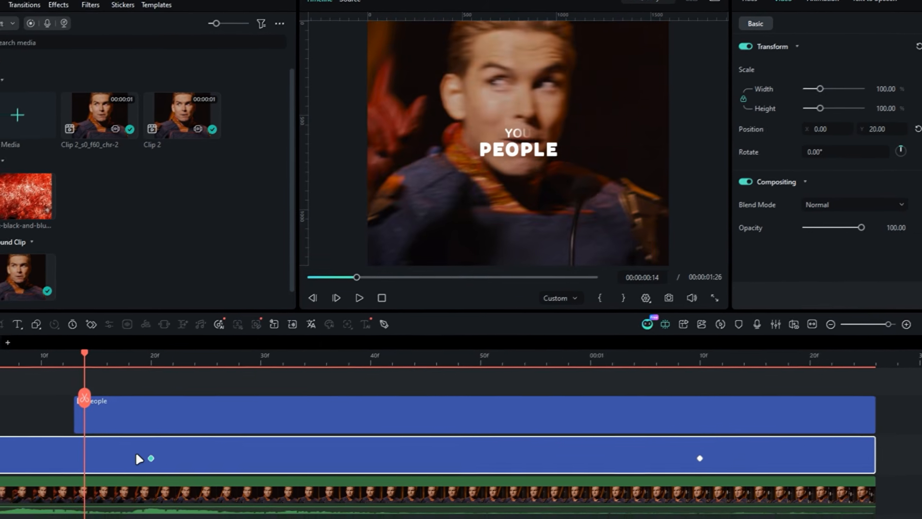
left_click_drag(125, 469, 49, 406)
Apply a decelerating easing preset to the "you" title's Position Y keyframes and play back the movement.
left_click(94, 377)
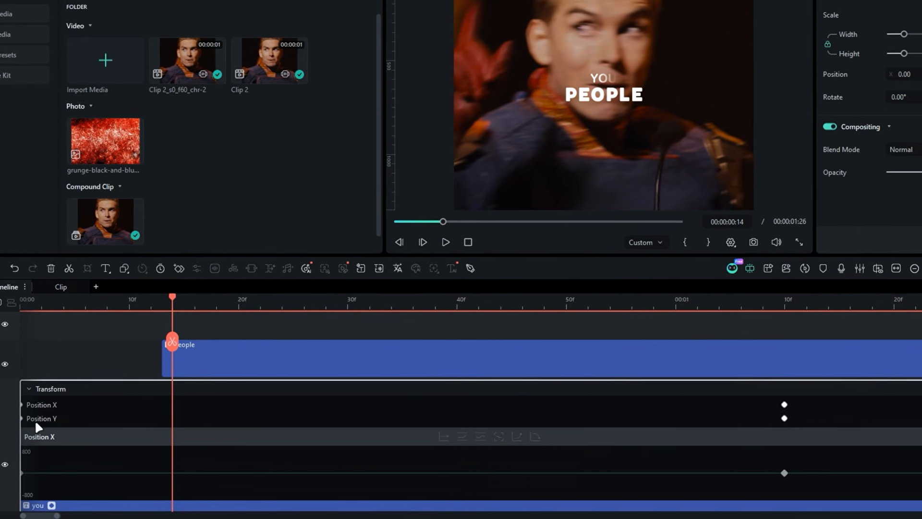
left_click(38, 420)
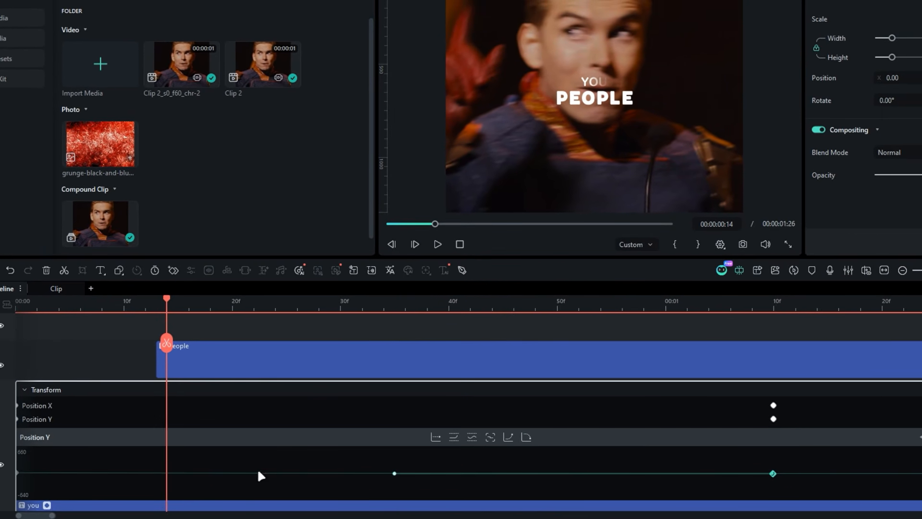
left_click(46, 505)
left_click(24, 303)
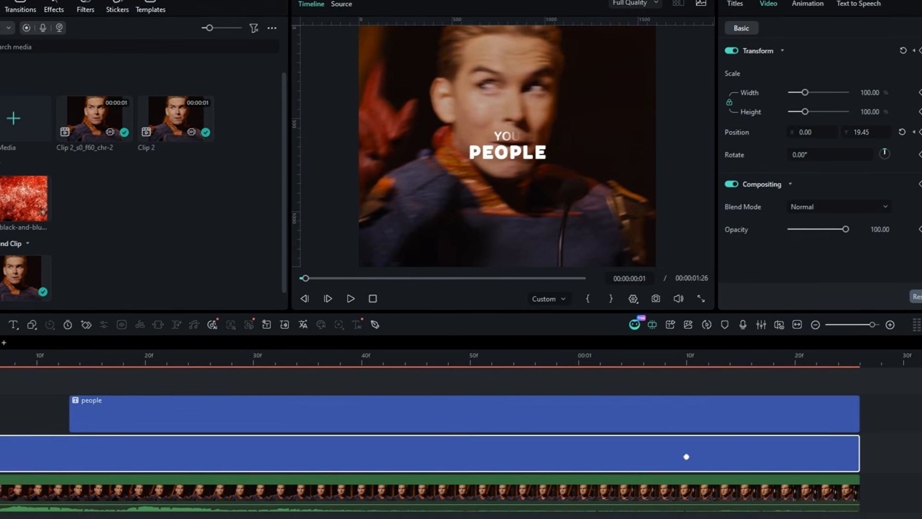
key("space")
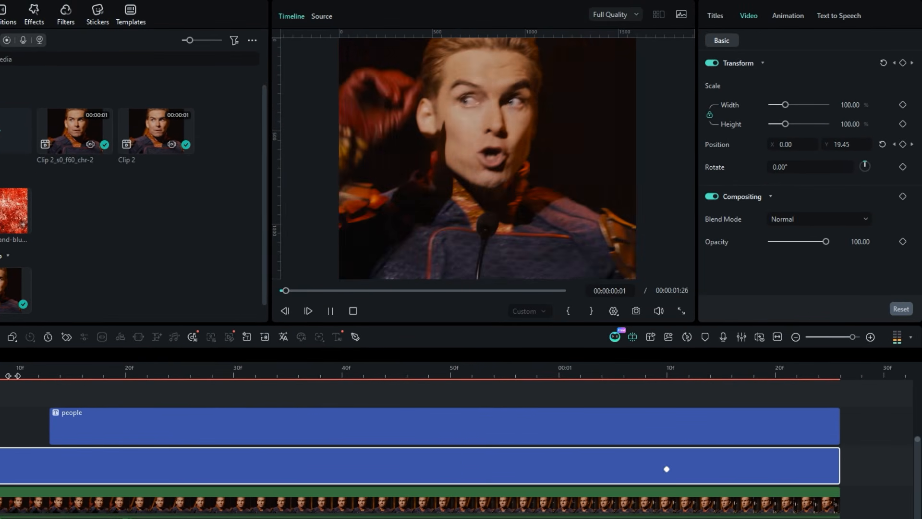
key("space")
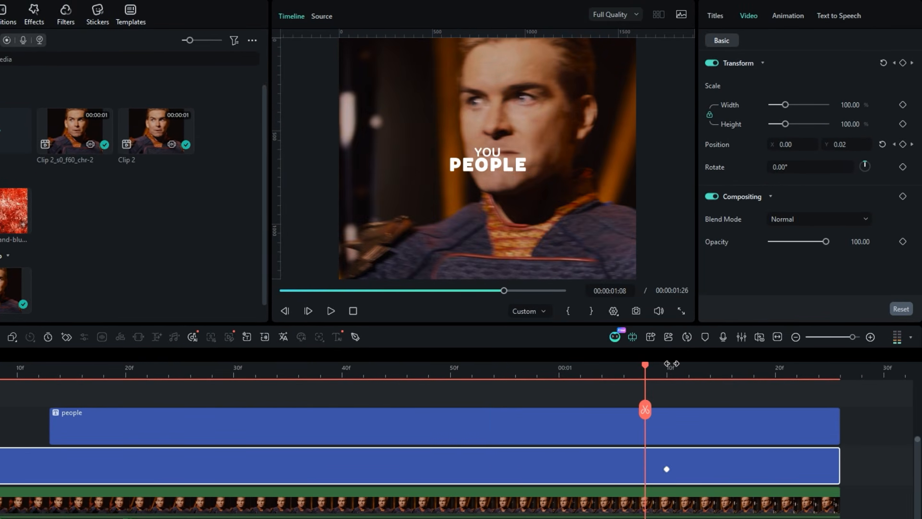
Convert the "people" title into a compound clip named People.
left_click_drag(647, 372, 50, 395)
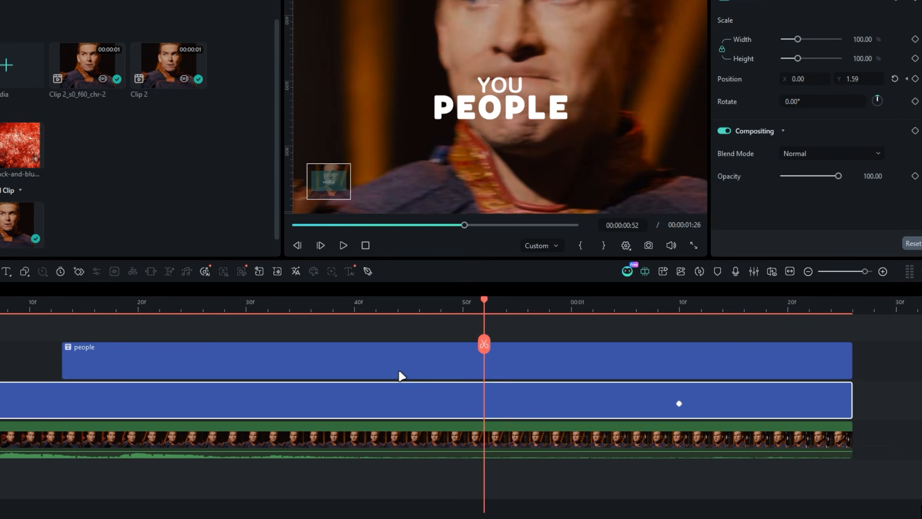
left_click(454, 359)
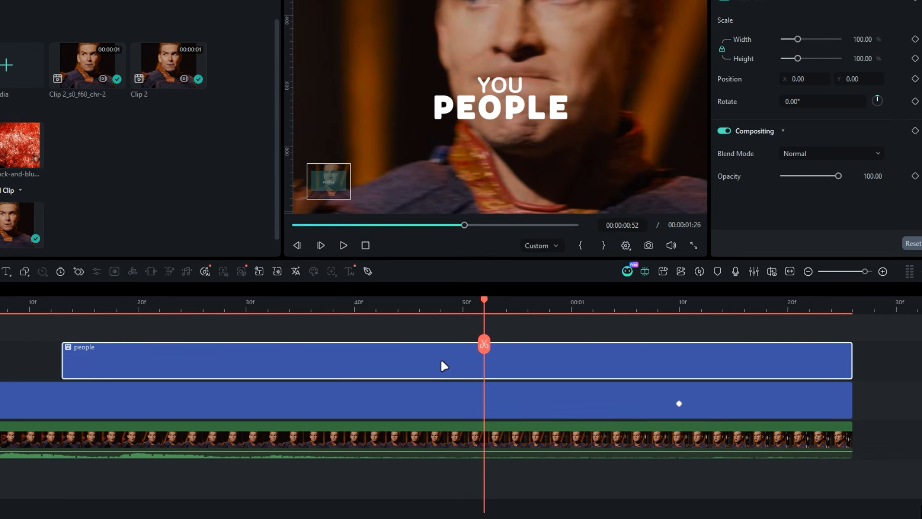
key("alt+g")
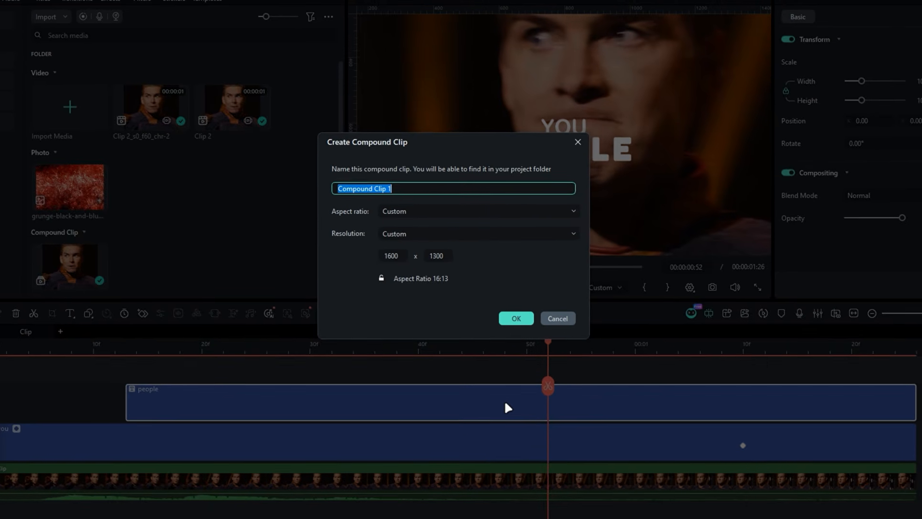
type("People")
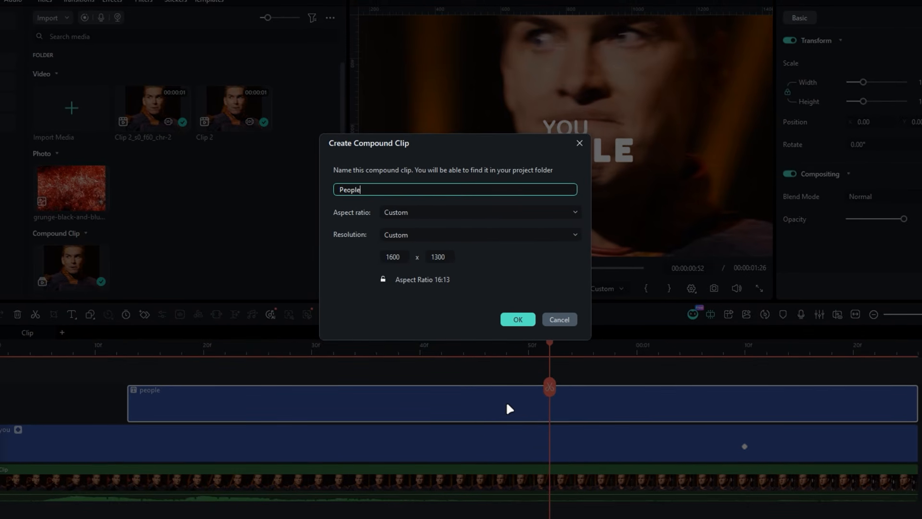
key("Return")
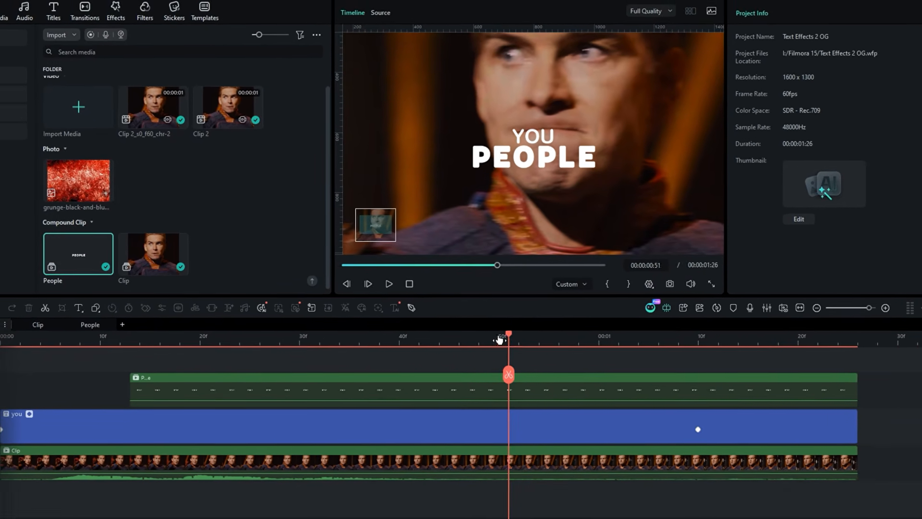
Search the effects for "mask" and apply Image Mask to the People compound clip.
left_click_drag(499, 340, 469, 355)
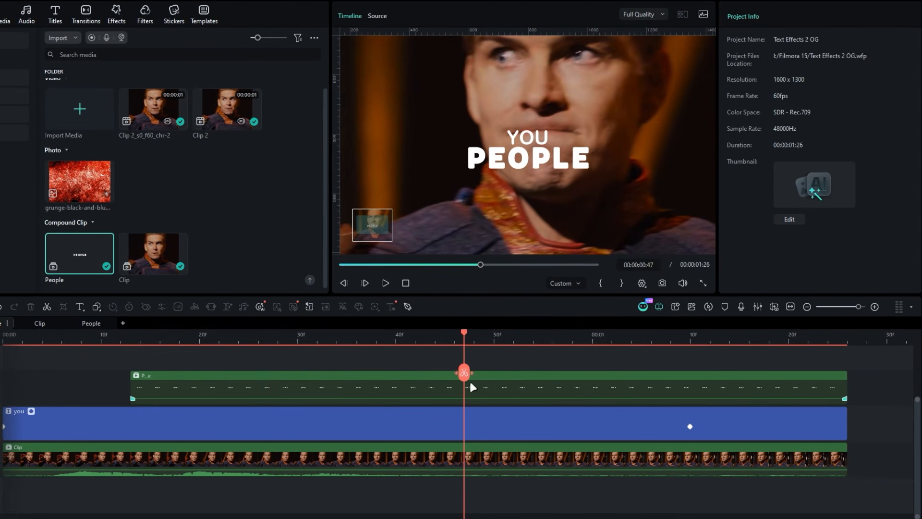
left_click(499, 391)
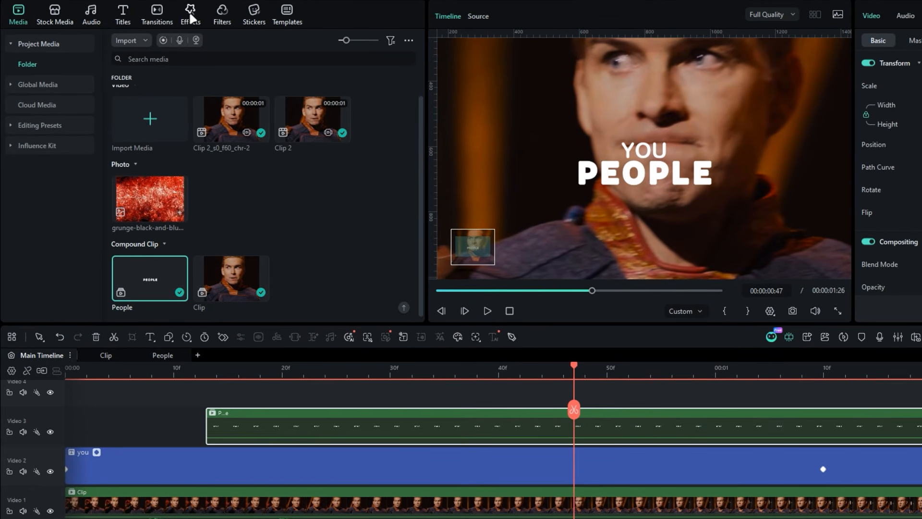
left_click(138, 18)
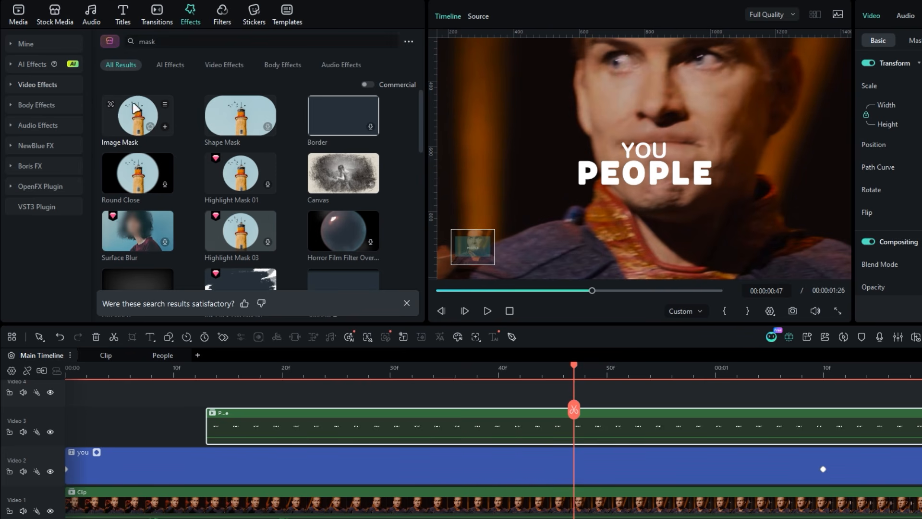
left_click_drag(136, 108, 530, 421)
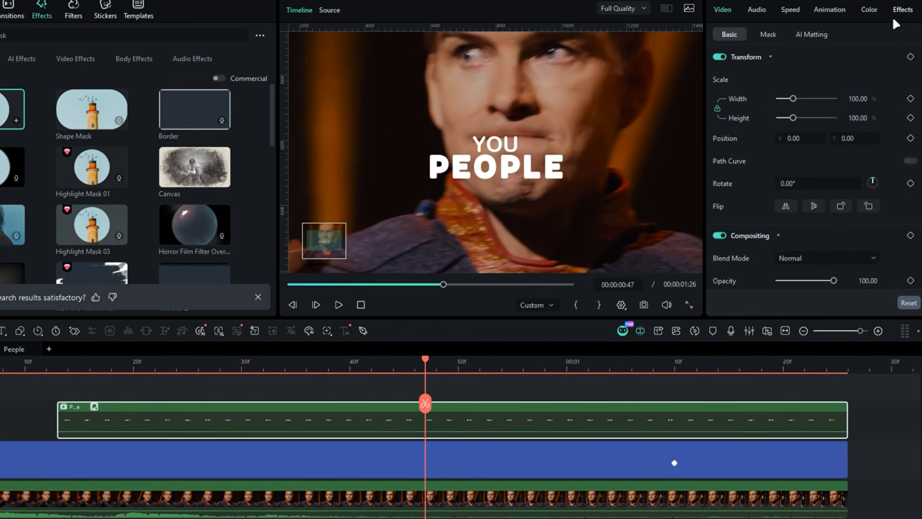
Choose the square shape for the People clip's Image Mask.
left_click(892, 16)
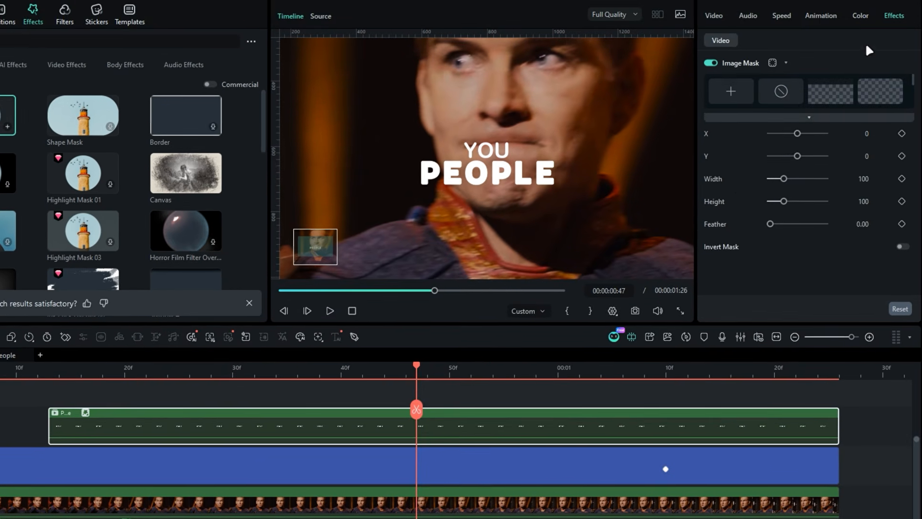
left_click(810, 118)
scroll(833, 241, "down", 5)
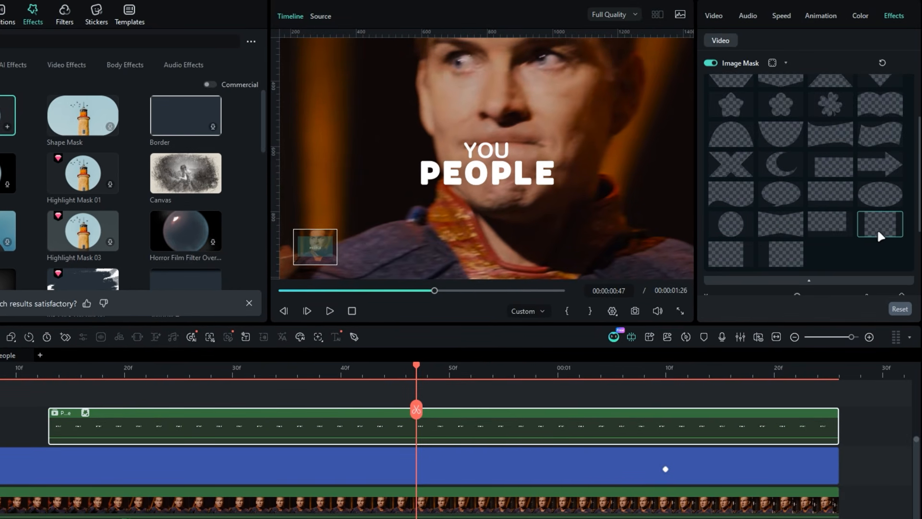
left_click(831, 282)
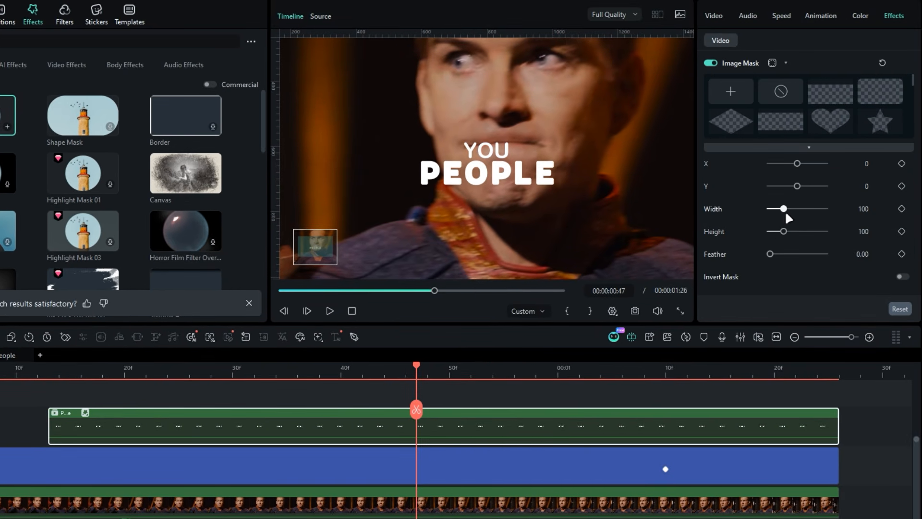
Keyframe the Image Mask width from 0 at the People clip's start to 65 at 00:00:01:10, and scrub back through the reveal.
left_click_drag(770, 209, 771, 213)
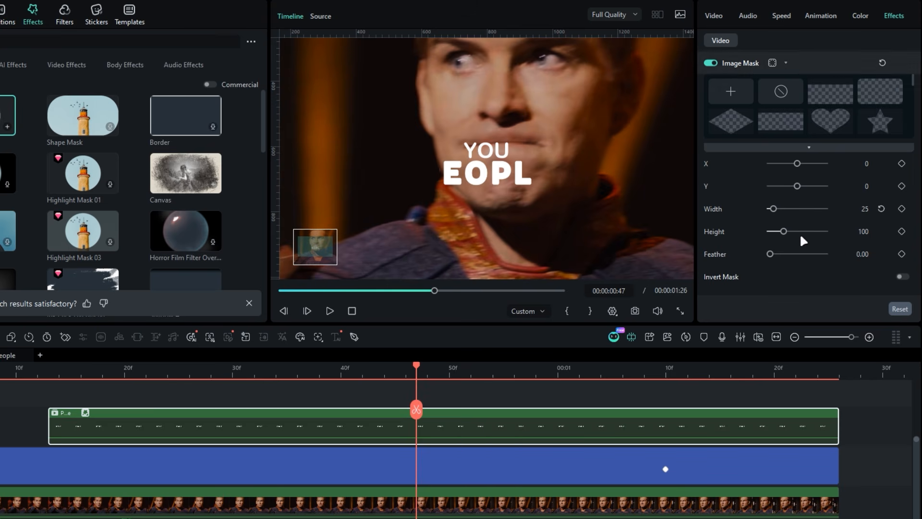
left_click(902, 209)
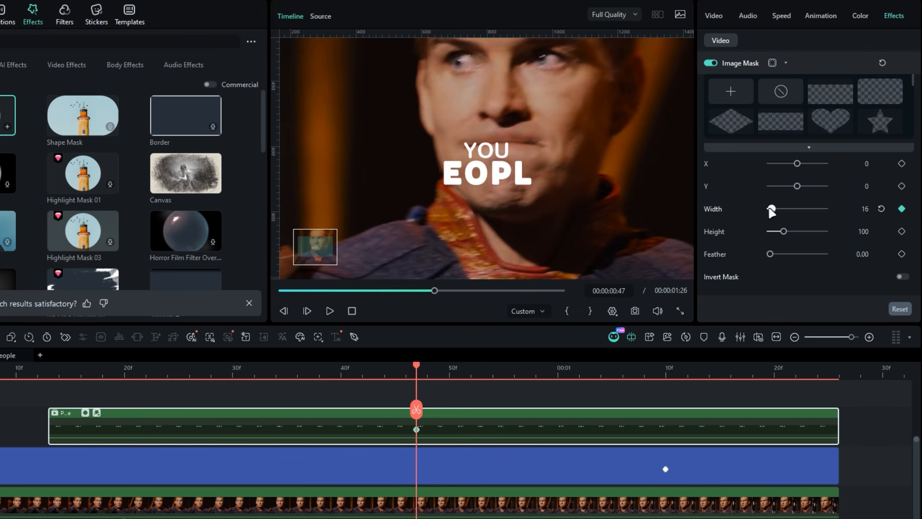
left_click_drag(771, 210, 768, 210)
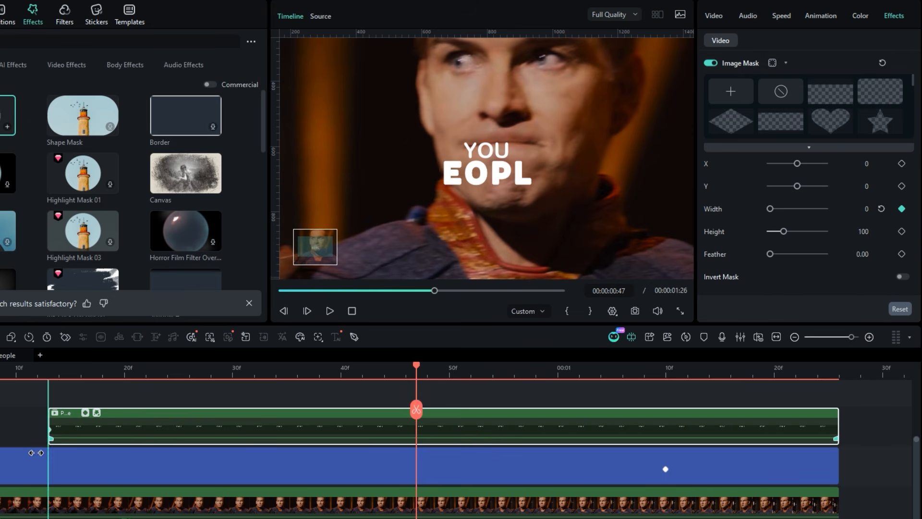
left_click_drag(442, 369, 670, 384)
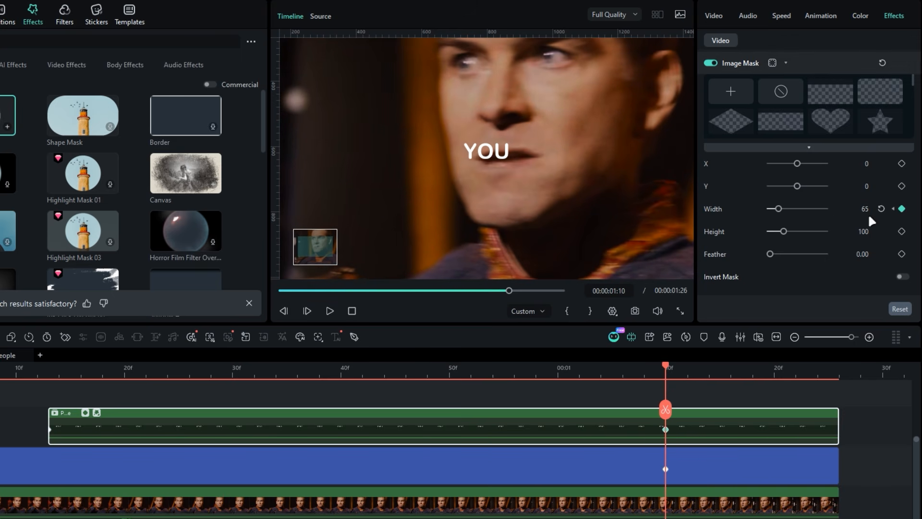
left_click_drag(666, 370, 200, 378)
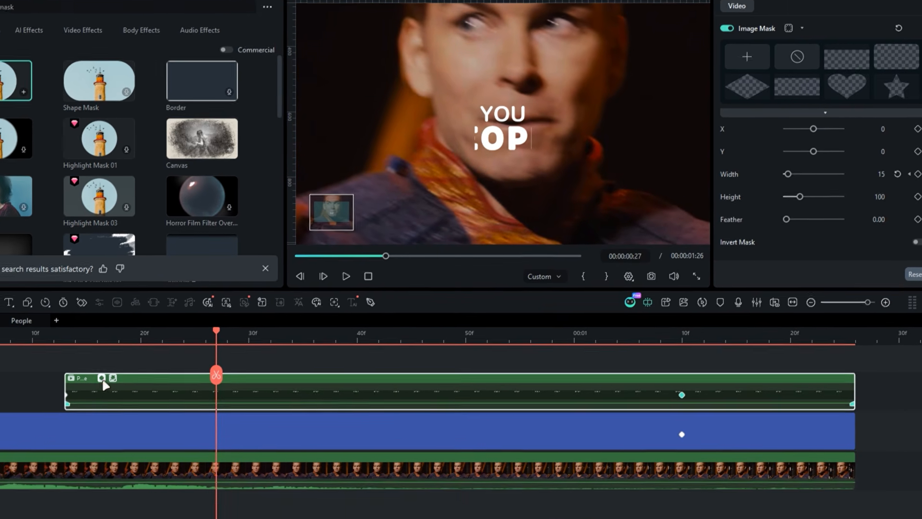
Ease the Image Mask width keyframes in the People clip's keyframe graph and close the graph.
left_click(88, 409)
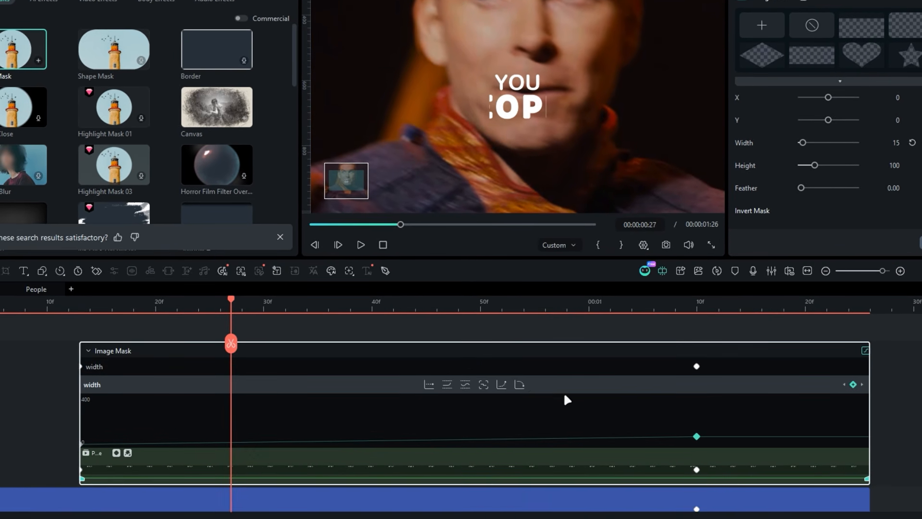
left_click(115, 453)
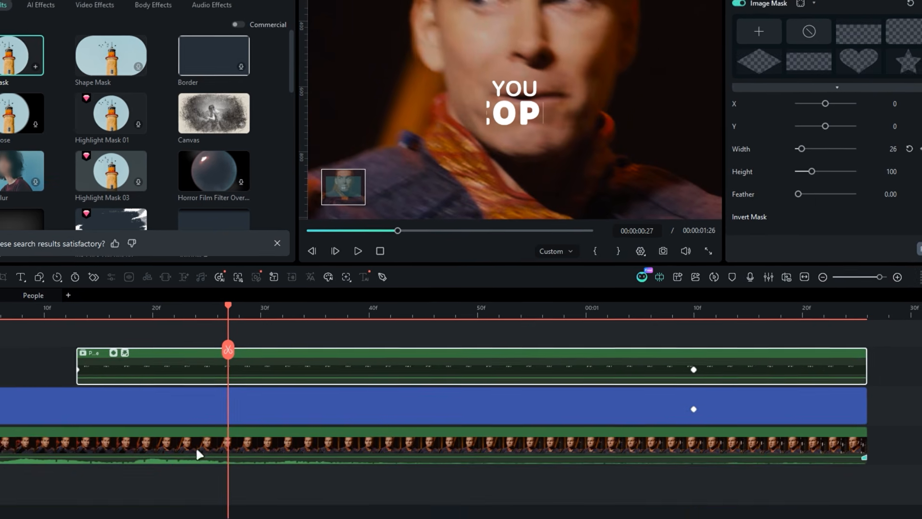
key("space")
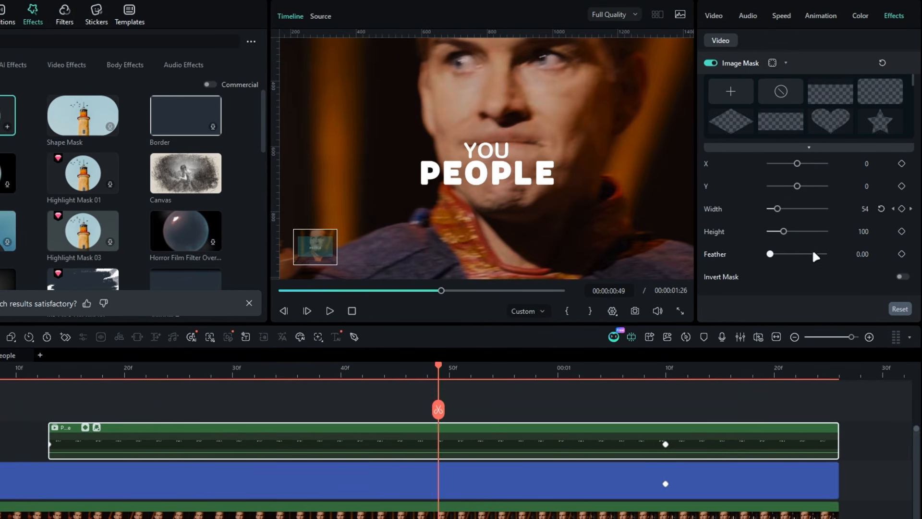
Set the People clip's Image Mask feather to 100, then play and scrub through the softened reveal.
left_click_drag(771, 255, 826, 254)
left_click(30, 373)
key("space")
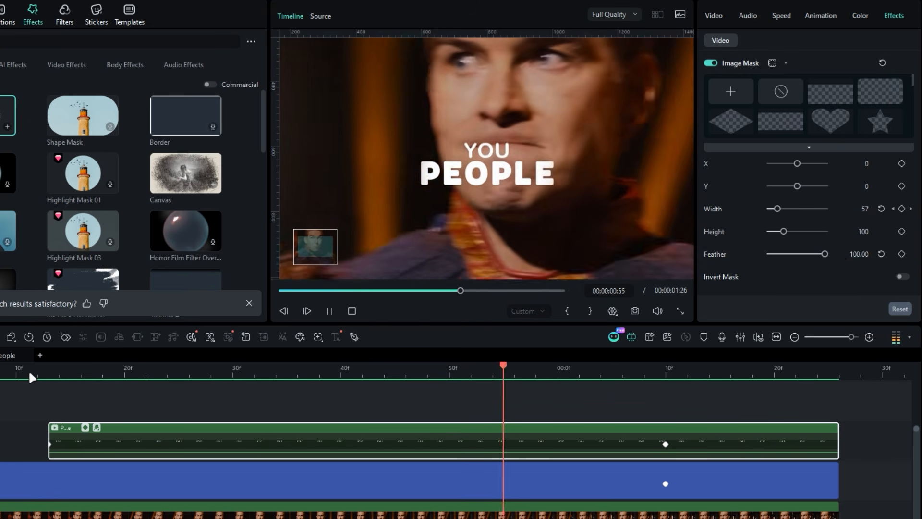
key("space")
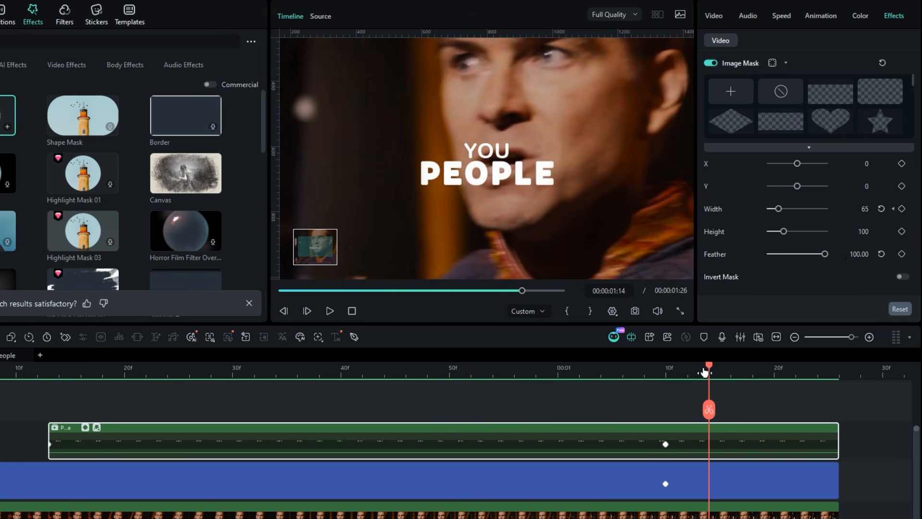
left_click_drag(704, 372, 264, 375)
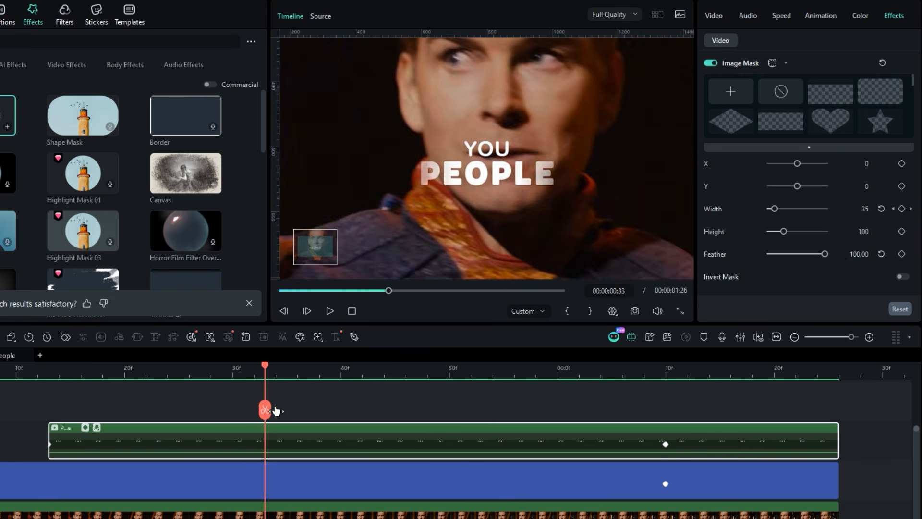
left_click_drag(276, 411, 394, 421)
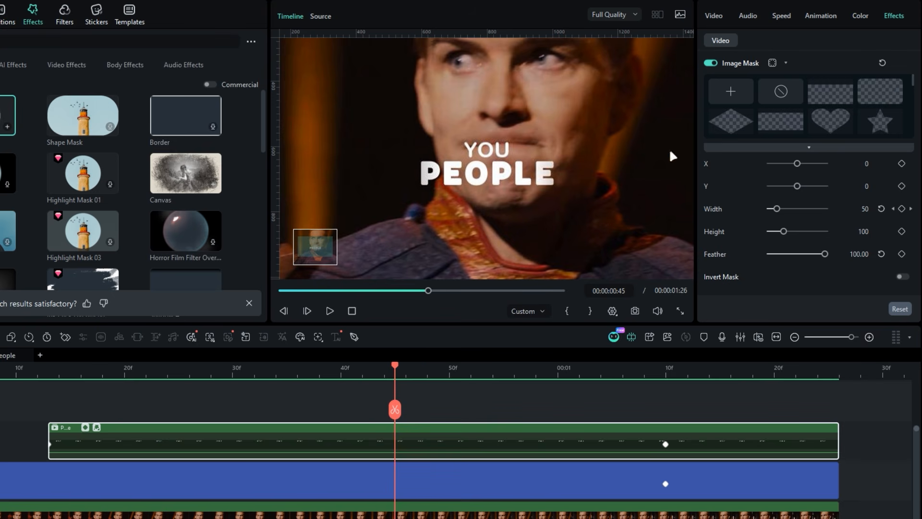
Keyframe the People clip's Y position from -20 at 00:00:00:38 to 0 at 00:00:01:20 and check the movement.
left_click(713, 18)
left_click_drag(718, 372, 775, 375)
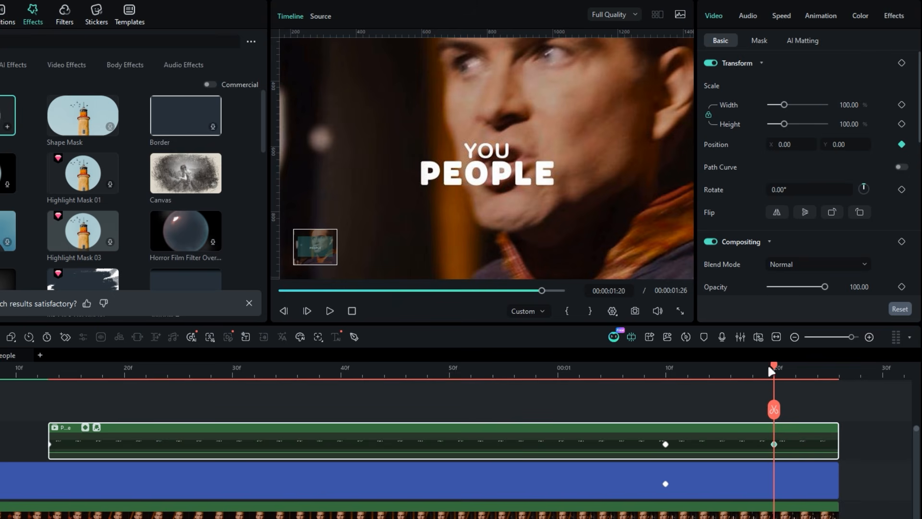
left_click_drag(768, 363, 319, 365)
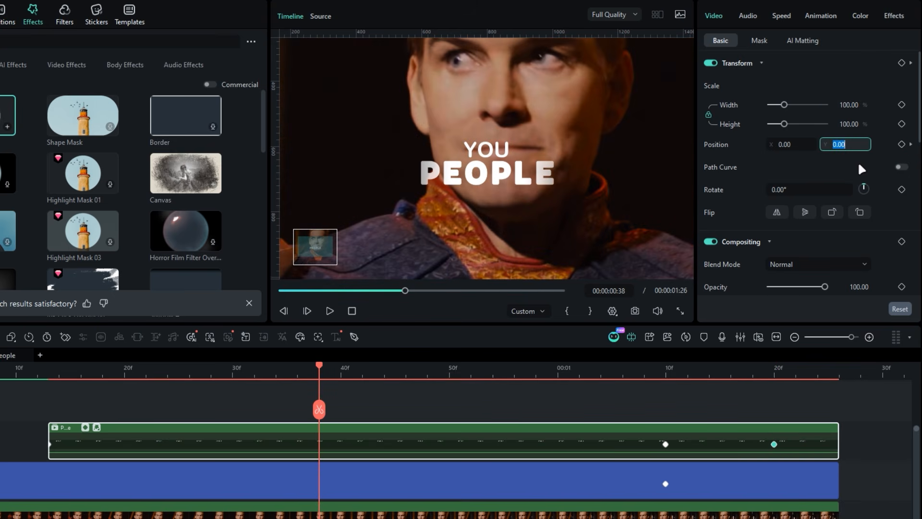
type("-20")
key("Return")
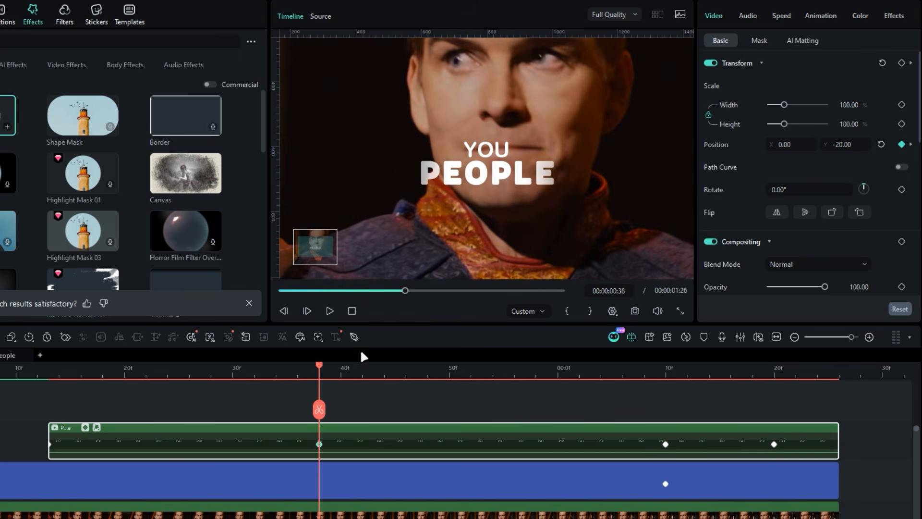
mouse_move(319, 371)
left_mouse_down()
mouse_move(559, 374)
mouse_move(318, 377)
left_mouse_up()
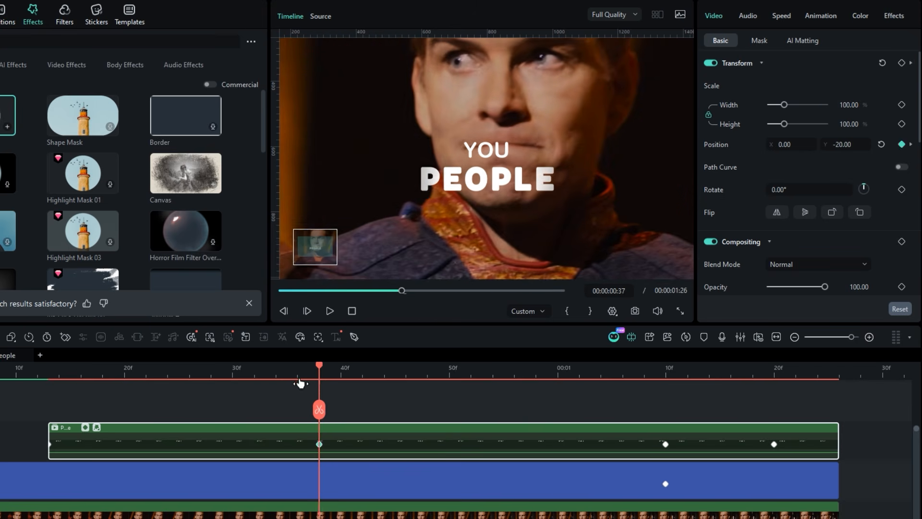
key("Right")
key("Right")
key("Right")
key("Right")
key("Right")
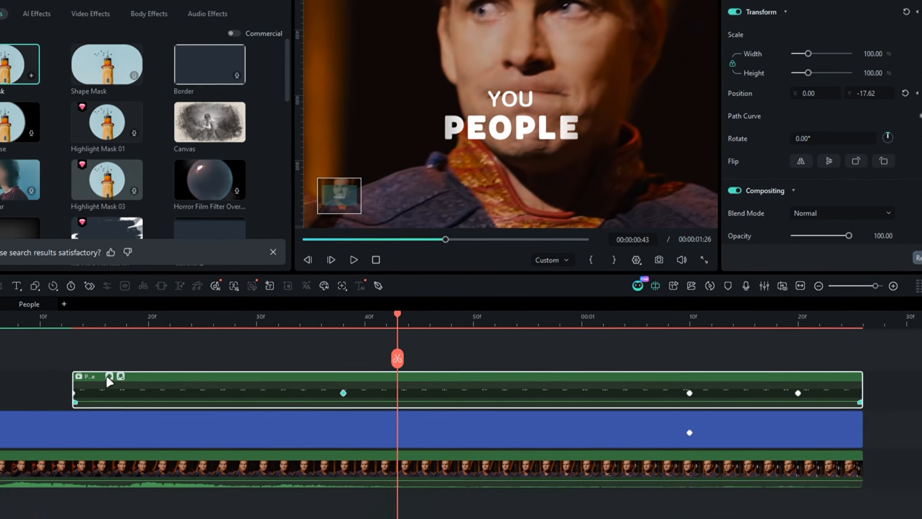
Move the People clip's first position keyframes to the clip's start and ease the Position Y curve.
left_click(86, 427)
scroll(104, 363, "down", 1)
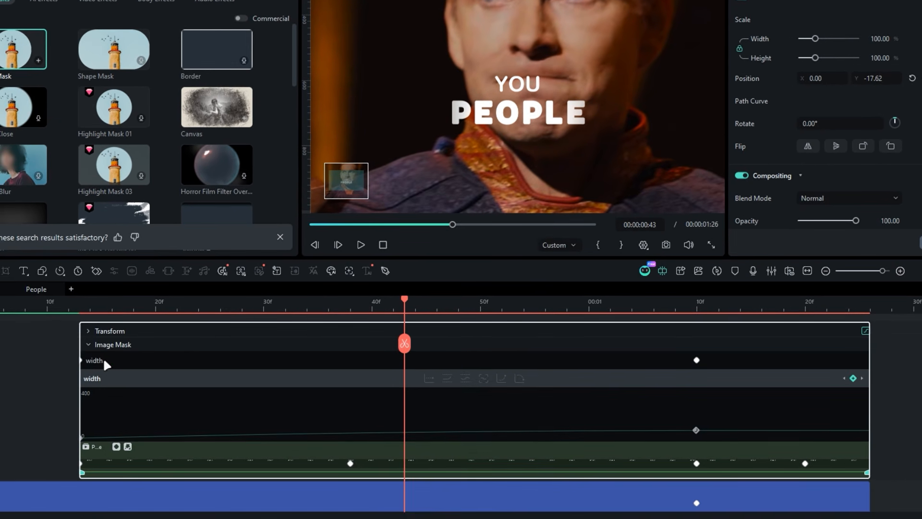
left_click(88, 330)
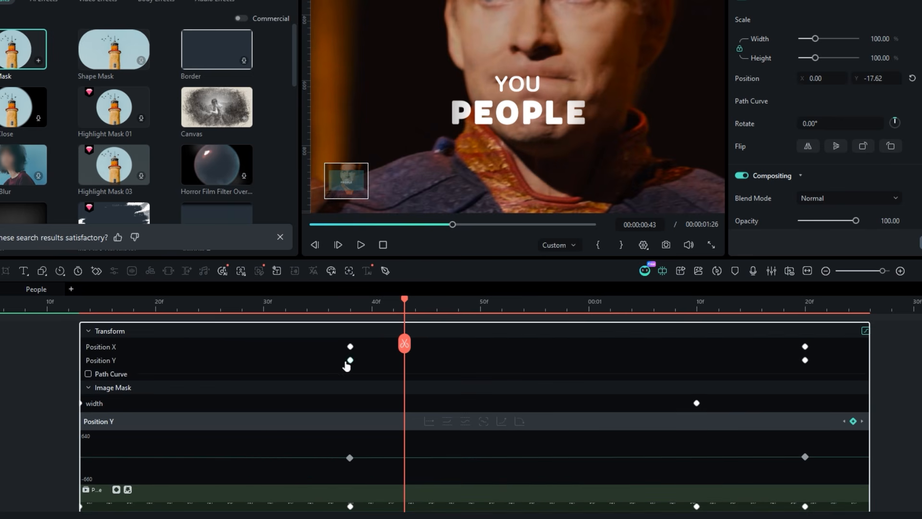
left_click_drag(351, 351, 101, 357)
left_click_drag(146, 312, 617, 326)
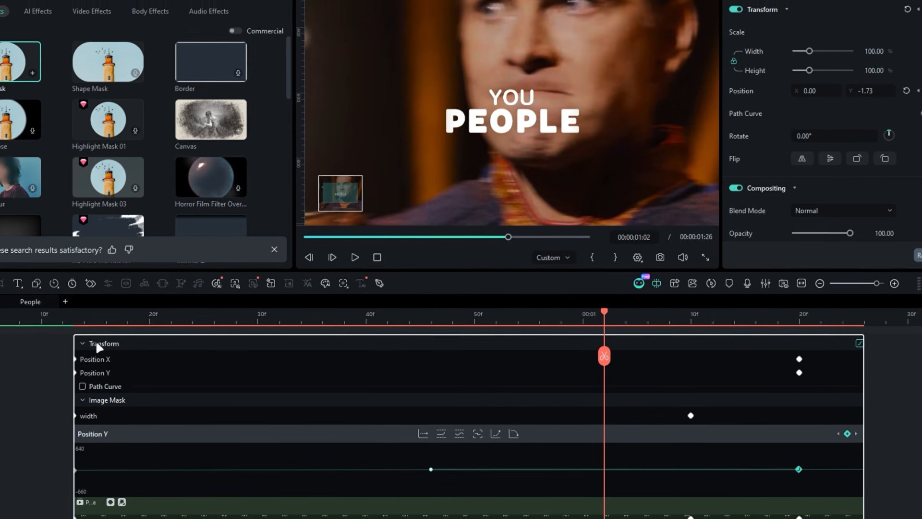
Play back the YOU PEOPLE title's movement and mask reveal, and close the People clip's keyframe graph.
left_click(48, 305)
key("space")
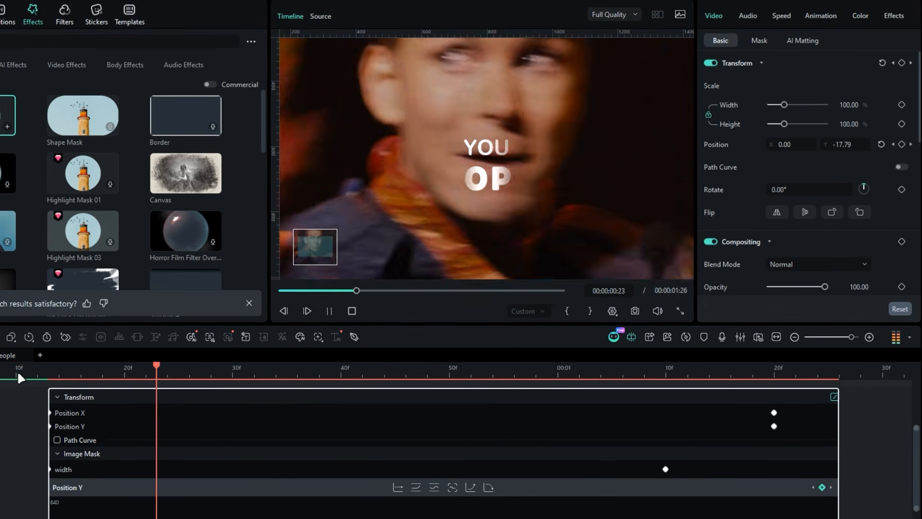
key("space")
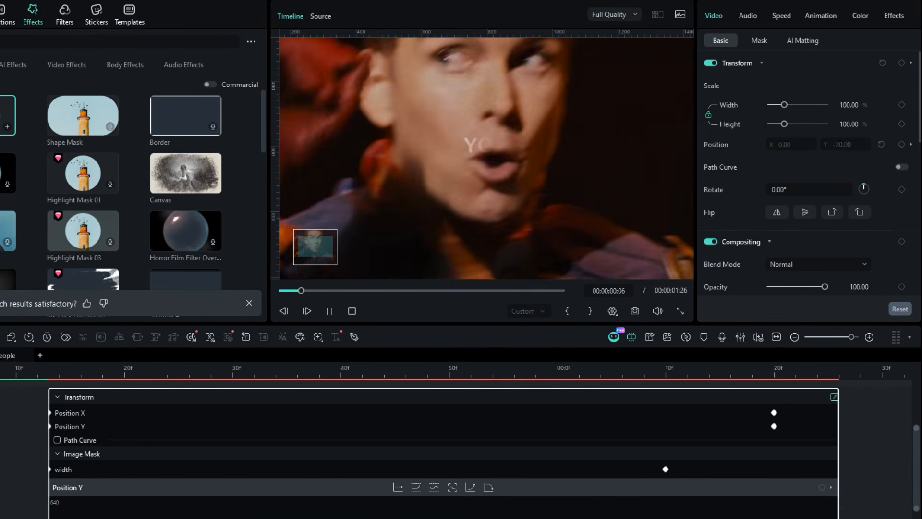
key("space")
scroll(442, 449, "down", 2)
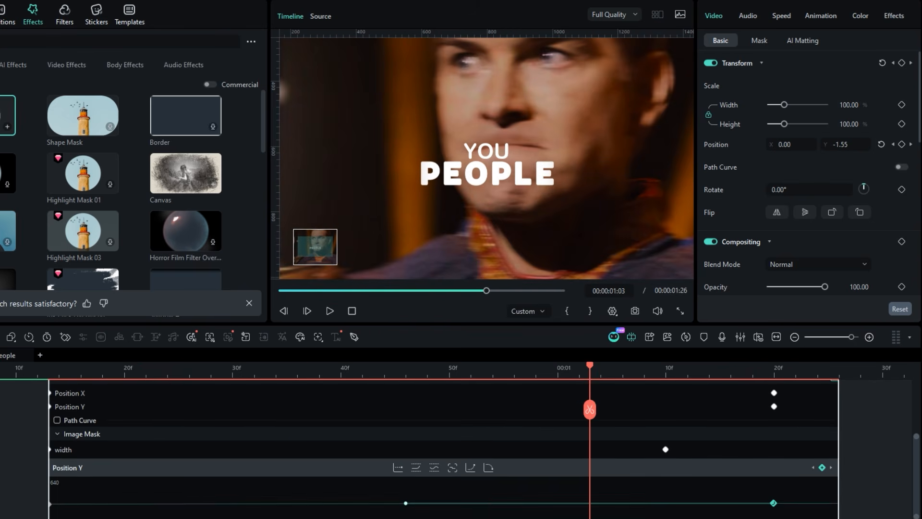
key("alt+k")
scroll(280, 428, "up", 1)
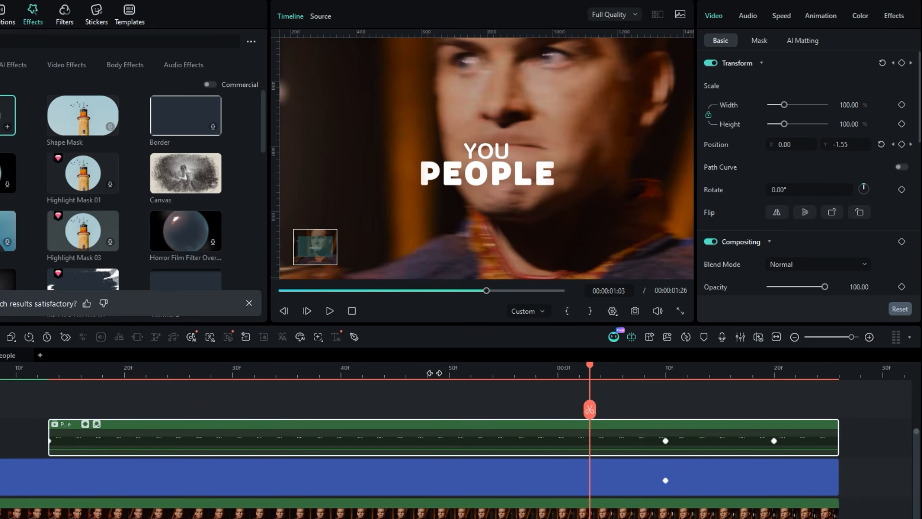
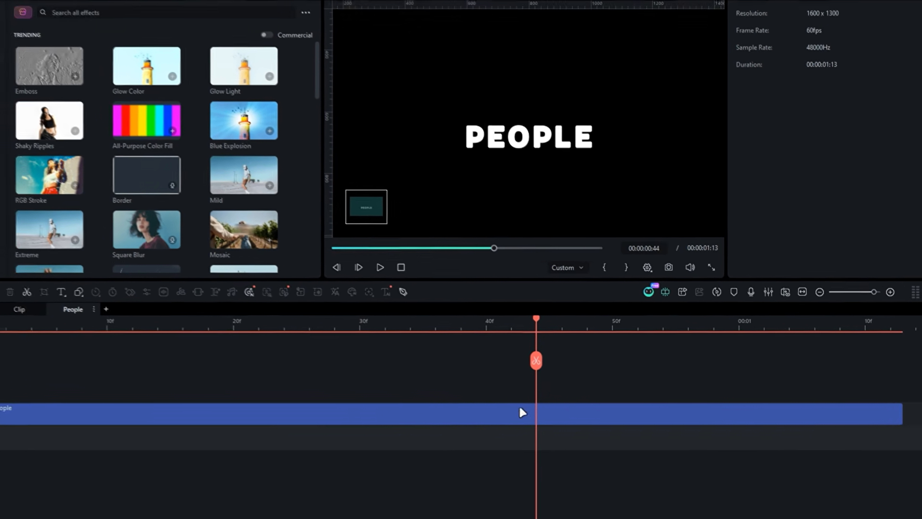
Place the red grunge texture photo on a track above the people title, at the start of the People compound clip.
left_click(235, 426)
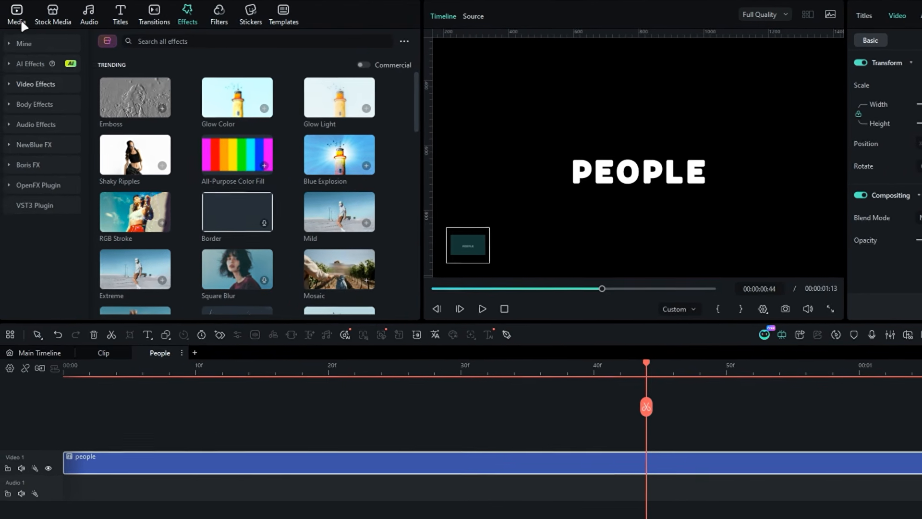
left_click(21, 18)
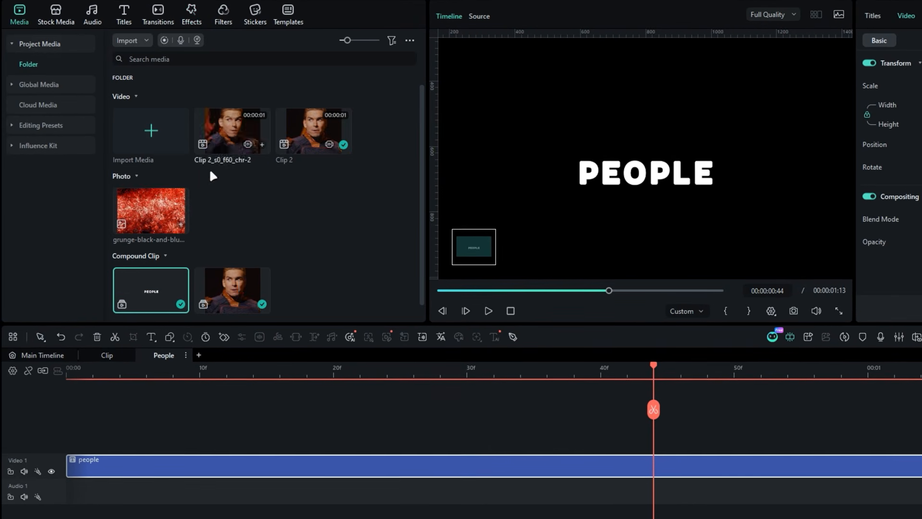
left_click_drag(155, 218, 60, 432)
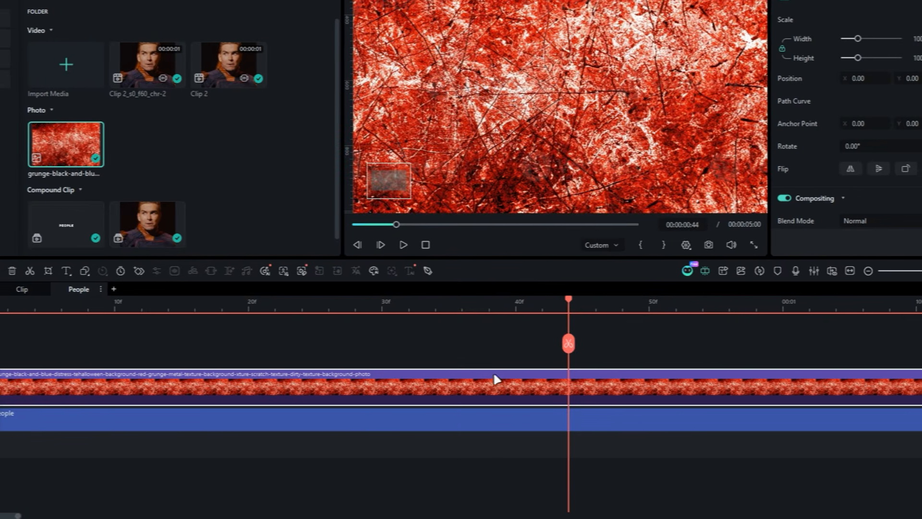
Trim the grunge texture clip to the end of the people title at 00:00:01:13.
right_click(736, 357)
left_click(898, 371)
key("Down")
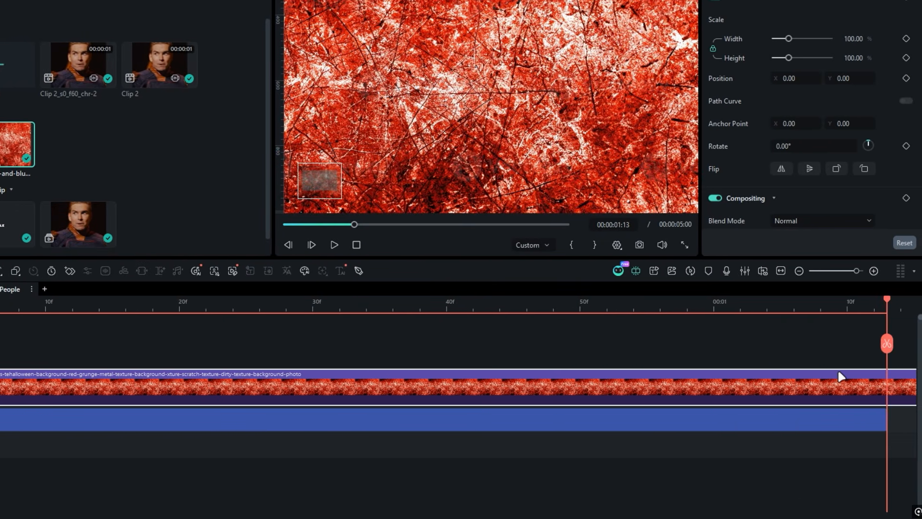
left_click(884, 345)
key("Delete")
left_click(393, 307)
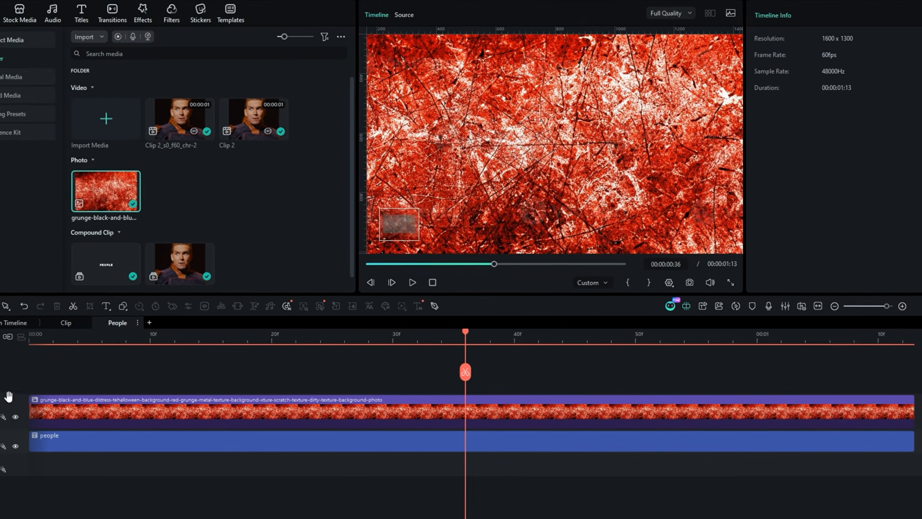
Set the height of the timeline tracks to Normal.
right_click(8, 396)
mouse_move(106, 364)
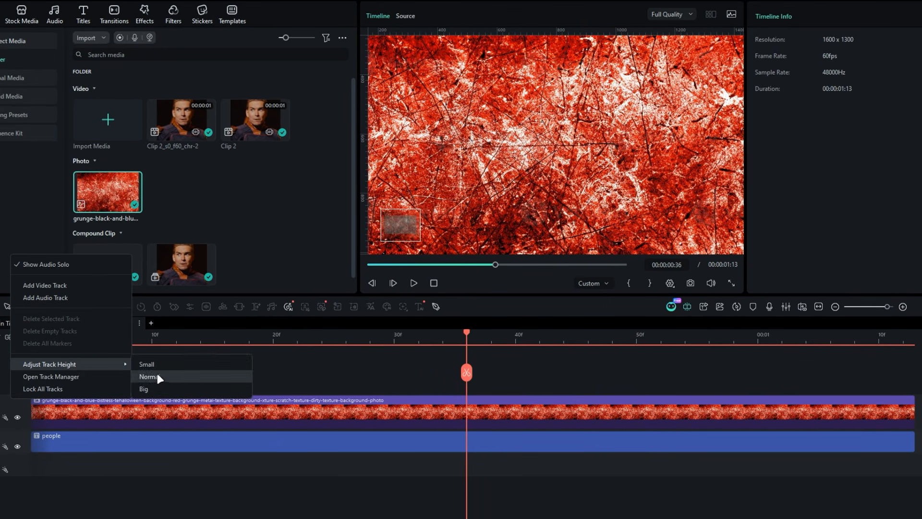
left_click(159, 376)
Show the whole frame in the preview and scale the grunge texture to 70%.
left_click(681, 387)
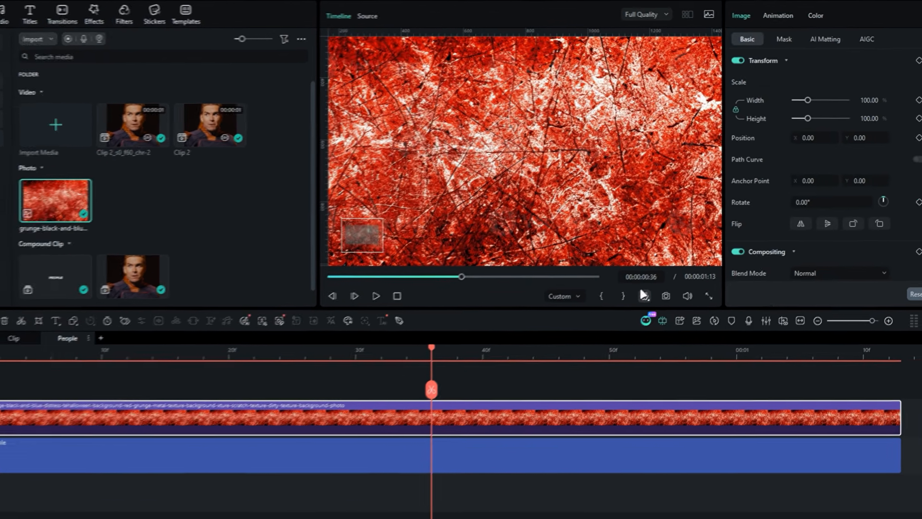
left_click(644, 294)
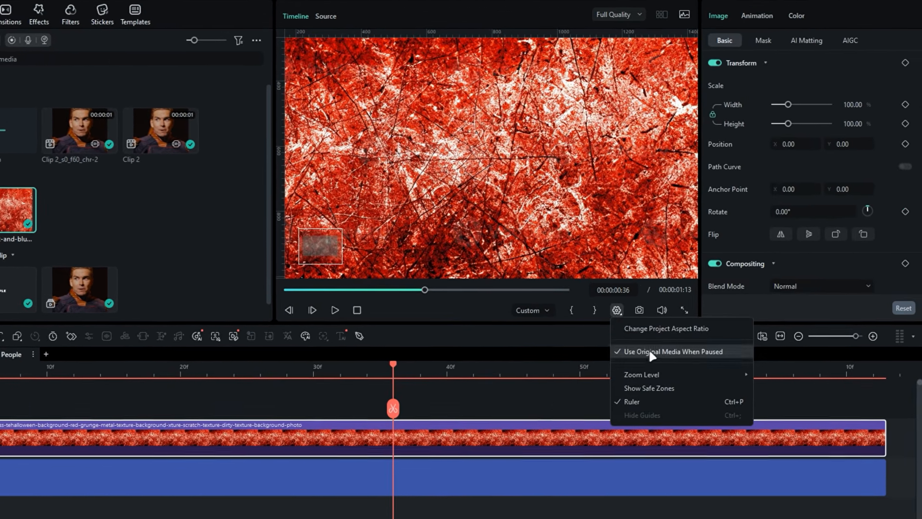
left_click(790, 356)
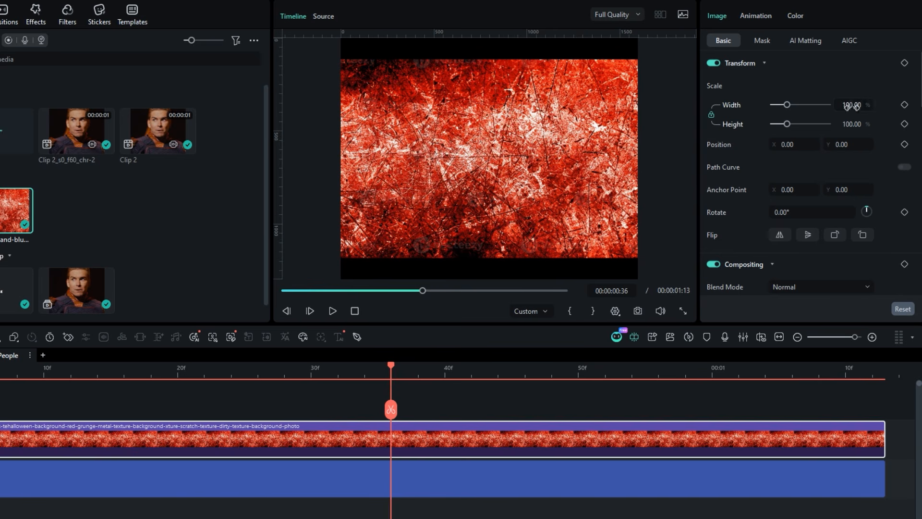
mouse_move(854, 103)
left_mouse_down()
mouse_move(827, 103)
mouse_move(842, 103)
left_mouse_up()
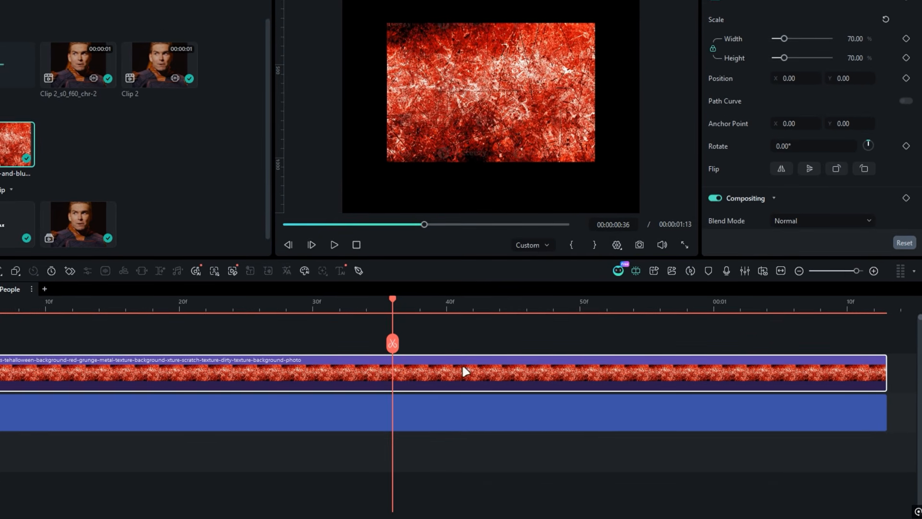
Convert the scaled grunge texture into a compound clip named Texture.
key("alt+g")
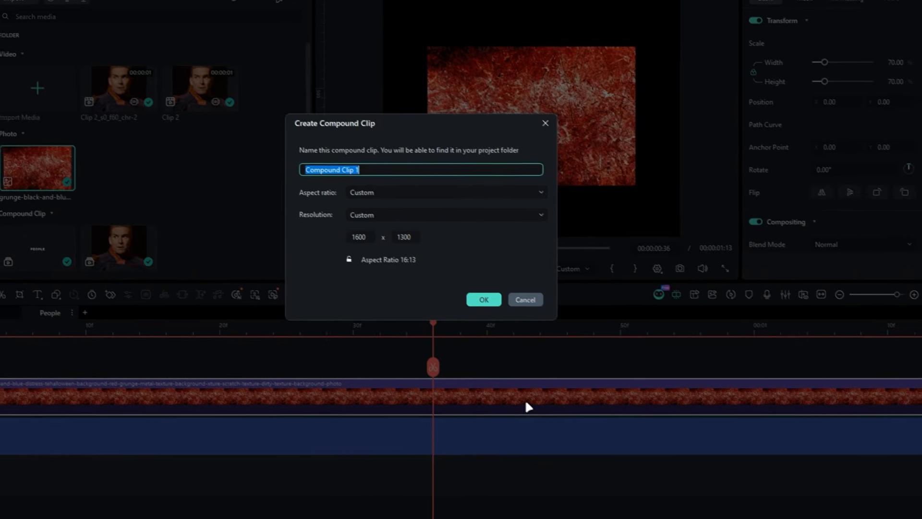
type("Texture")
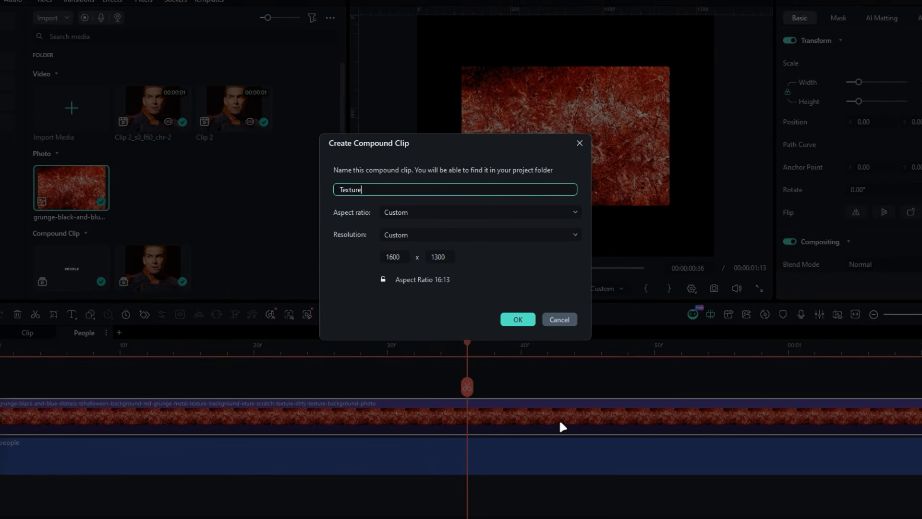
key("Return")
Hide the Texture clip's track and select the people title beneath it.
left_click(553, 424)
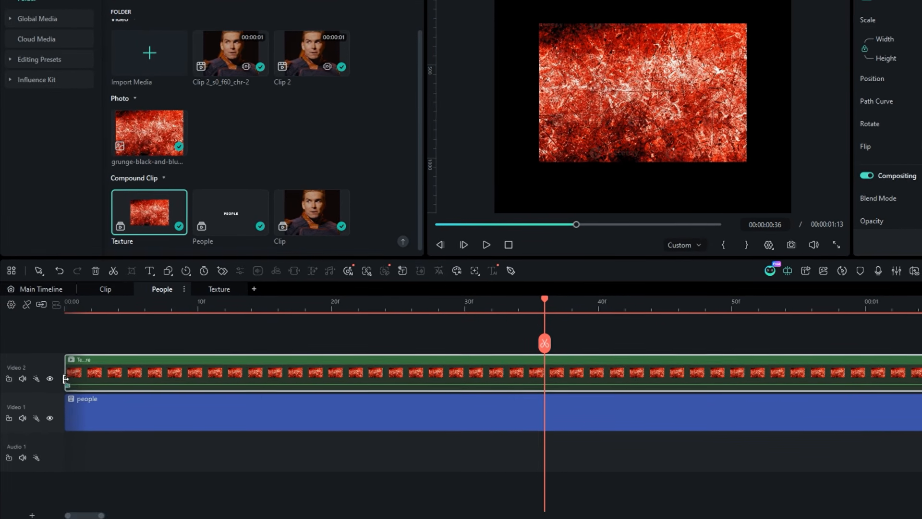
left_click(18, 403)
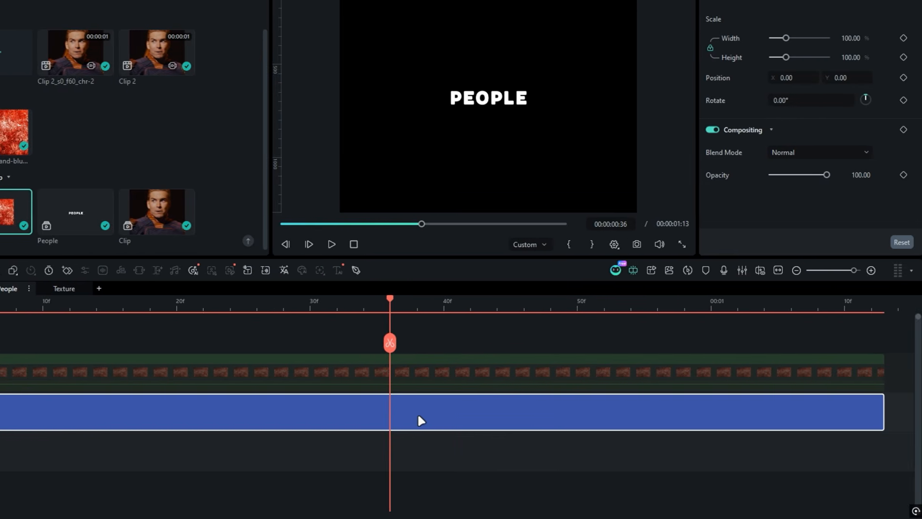
left_click(511, 414)
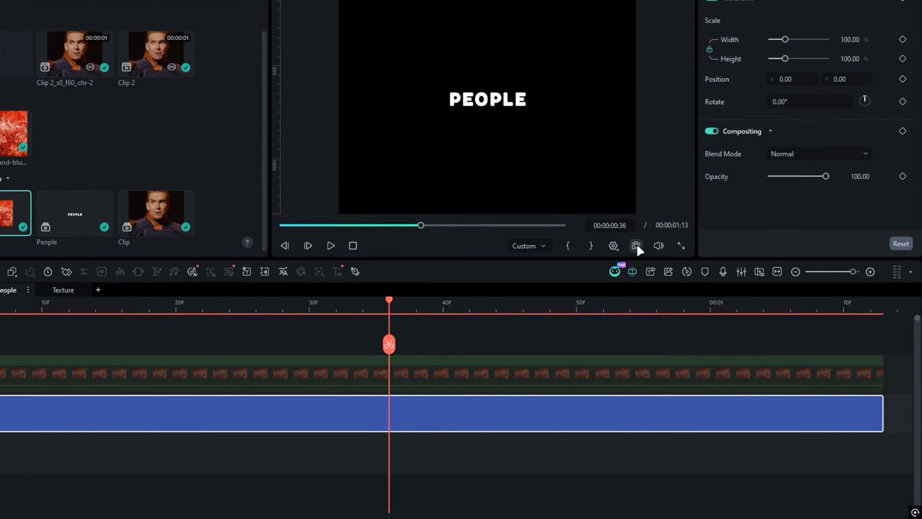
Take a snapshot of the plain white PEOPLE title frame, unhide the Texture track and select the Texture clip.
left_click(634, 244)
left_click(439, 243)
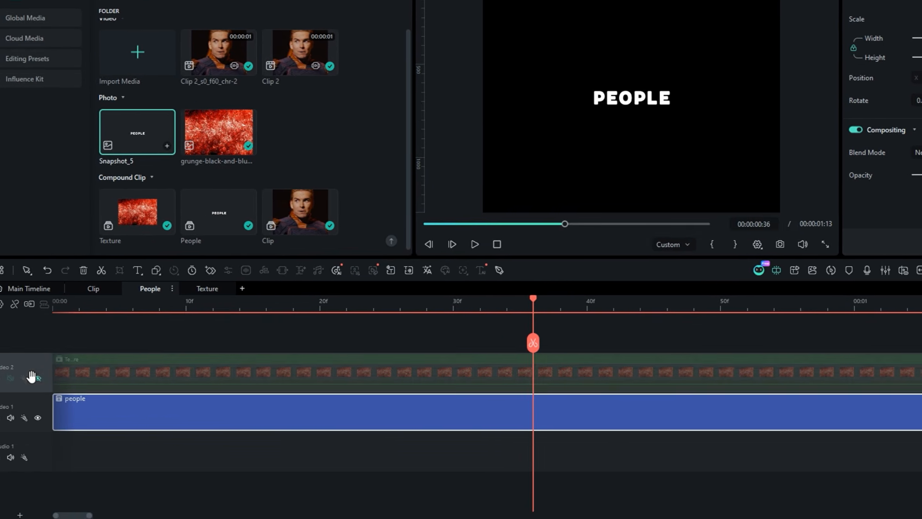
left_click(8, 378)
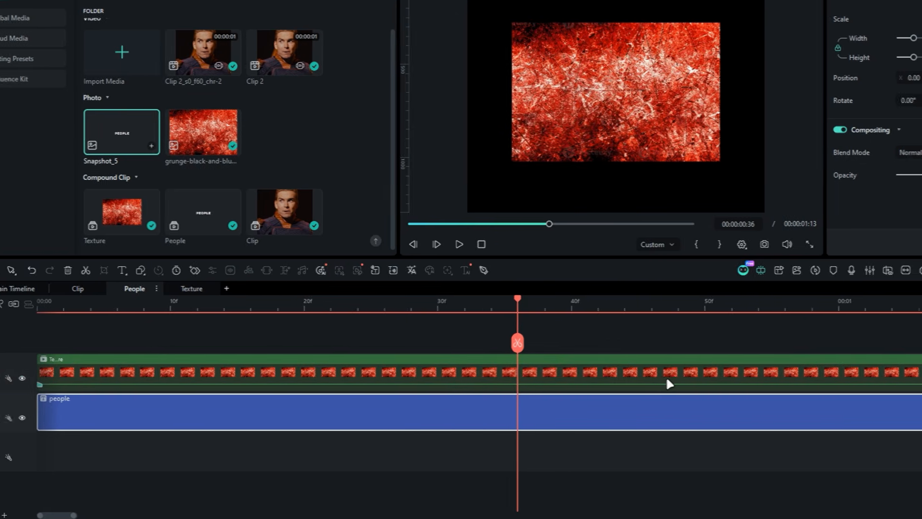
left_click(631, 377)
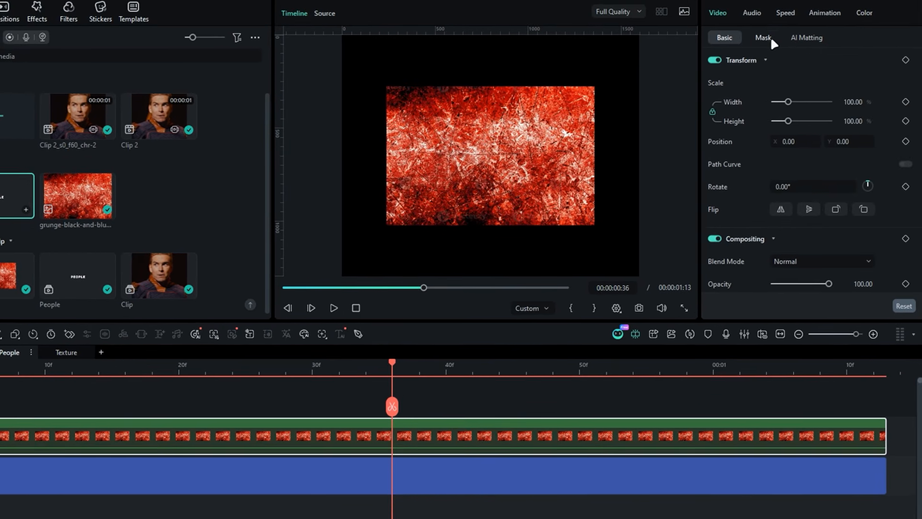
Import Snapshot_5 as a custom mask named People 2 and apply it to the Texture clip.
left_click(782, 25)
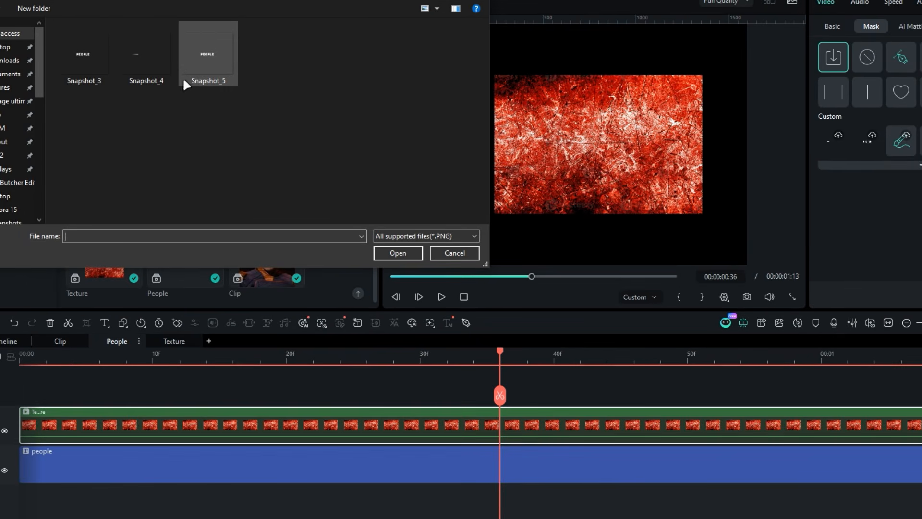
left_click(85, 80)
double_click(197, 62)
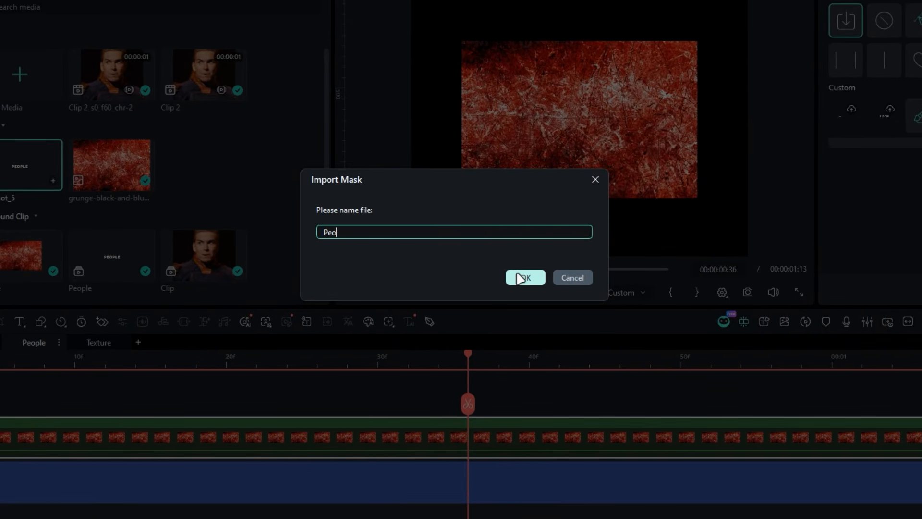
type("People 2")
left_click(520, 277)
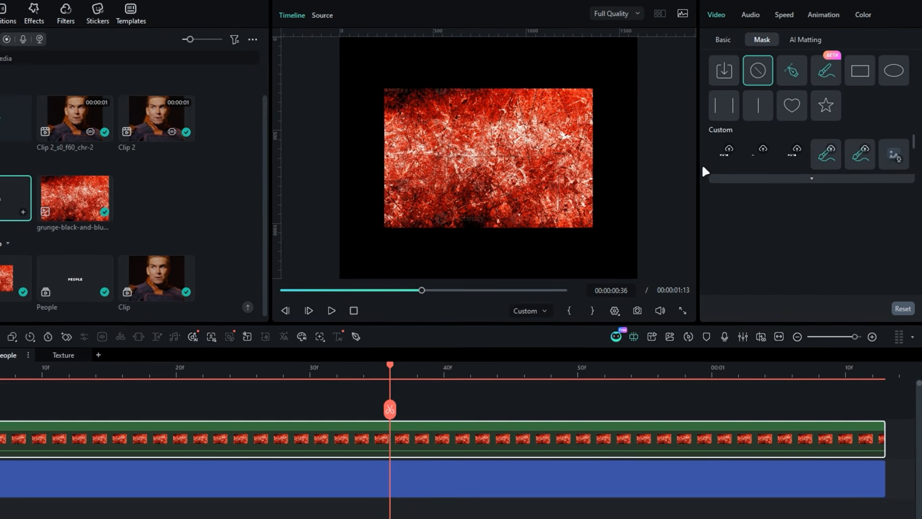
left_click(714, 156)
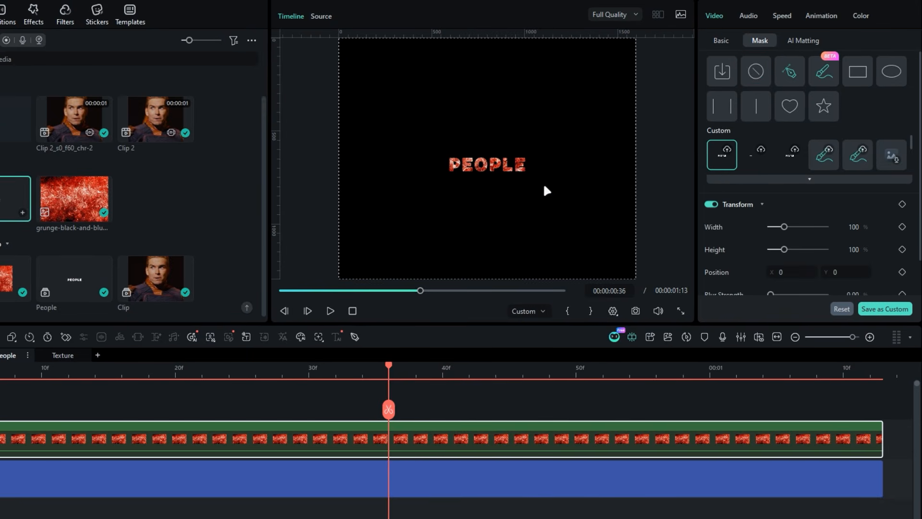
Move the grunge image inside the Texture clip up to a Y position of 98.30 and check the masked title in the People timeline.
scroll(491, 167, "up", 3)
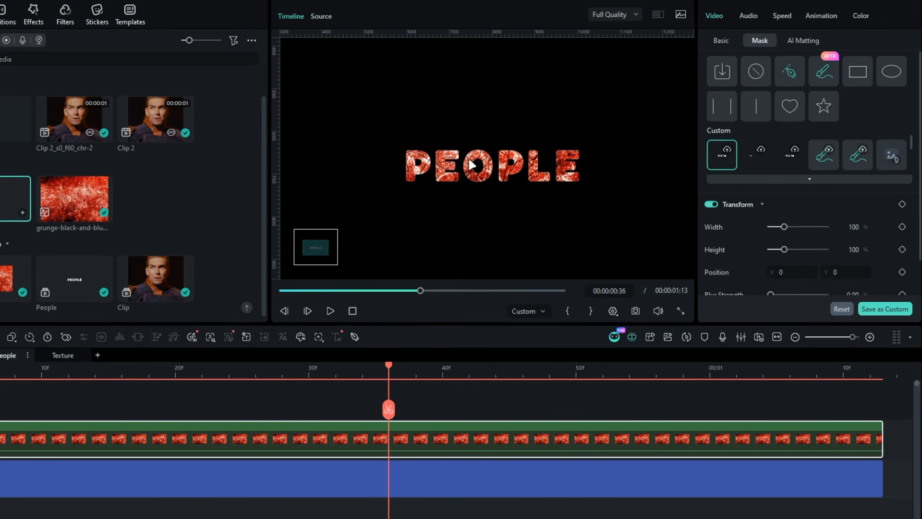
left_click_drag(412, 369, 496, 385)
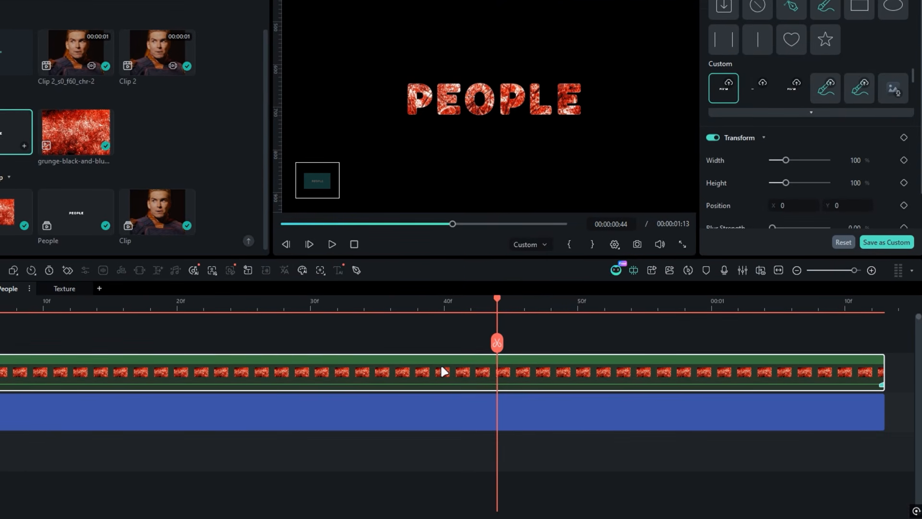
double_click(443, 372)
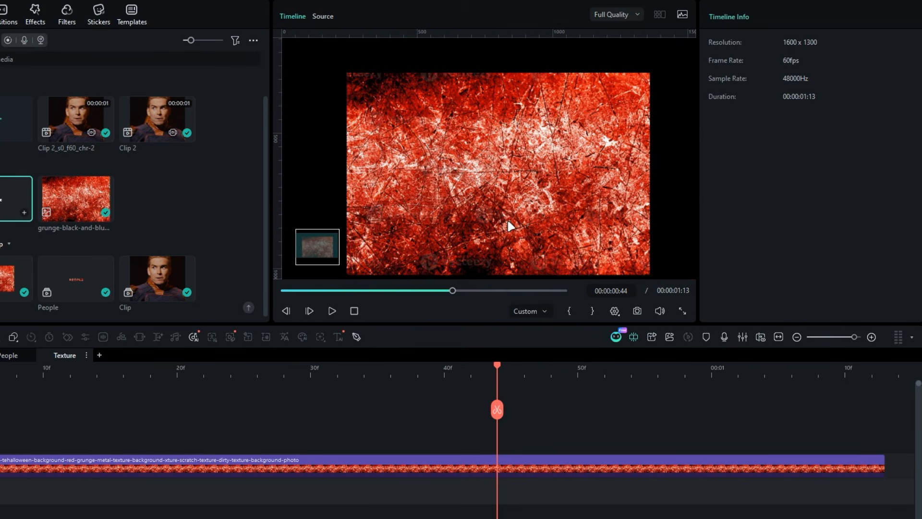
left_click_drag(507, 218, 500, 192)
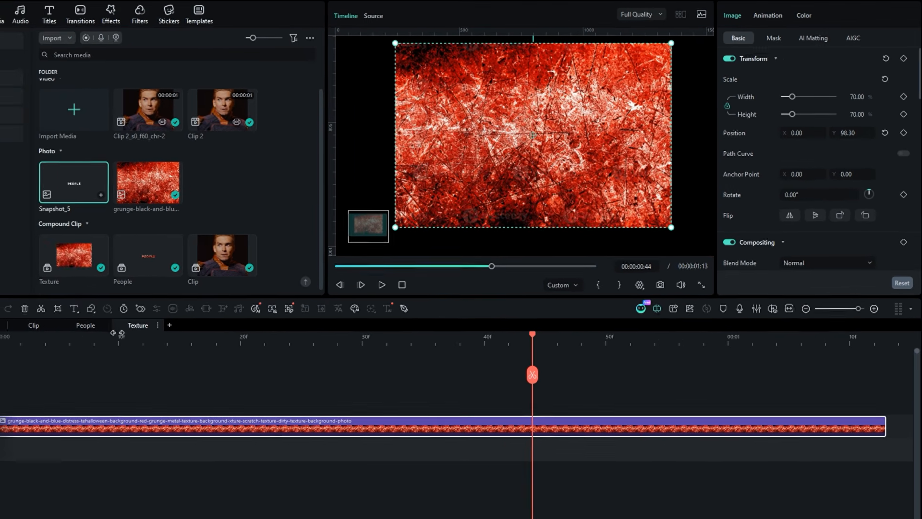
left_click(106, 329)
scroll(543, 173, "up", 5)
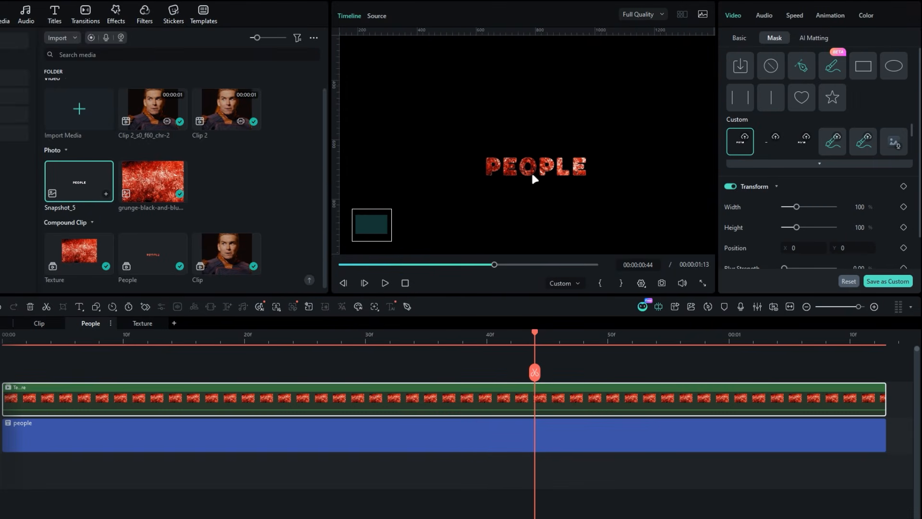
mouse_move(511, 339)
left_mouse_down()
mouse_move(342, 336)
mouse_move(523, 336)
left_mouse_up()
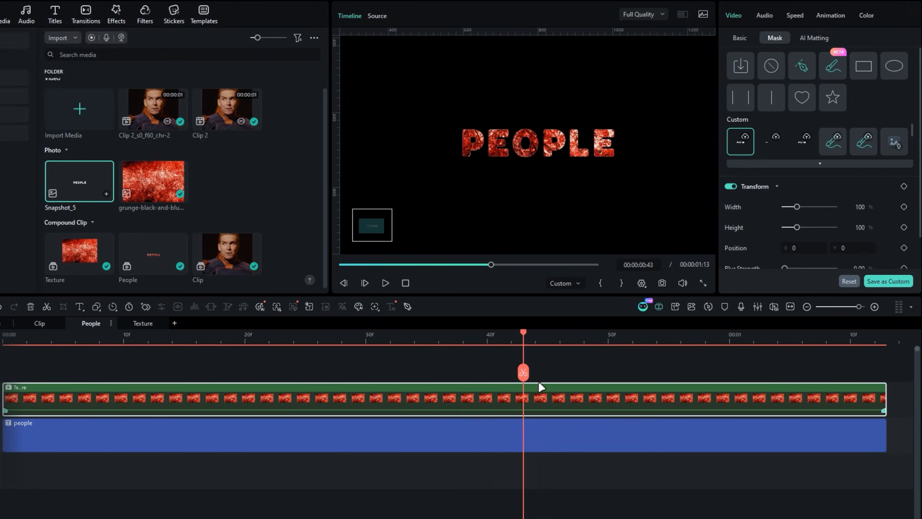
Combine the Texture clip and the people title into one compound clip with the default name.
left_click_drag(641, 370, 543, 451)
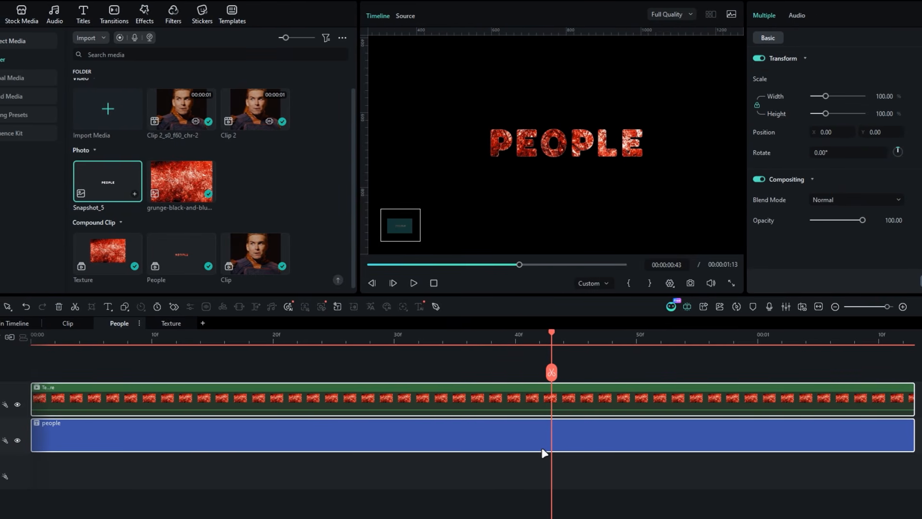
key("alt+g")
key("Return")
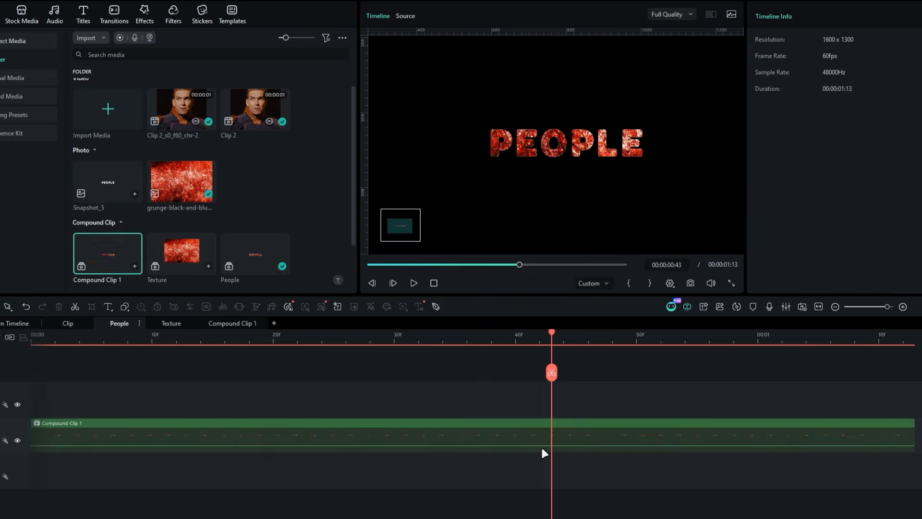
Darken the midtones of the new compound clip slightly with the master color curve.
left_click(542, 445)
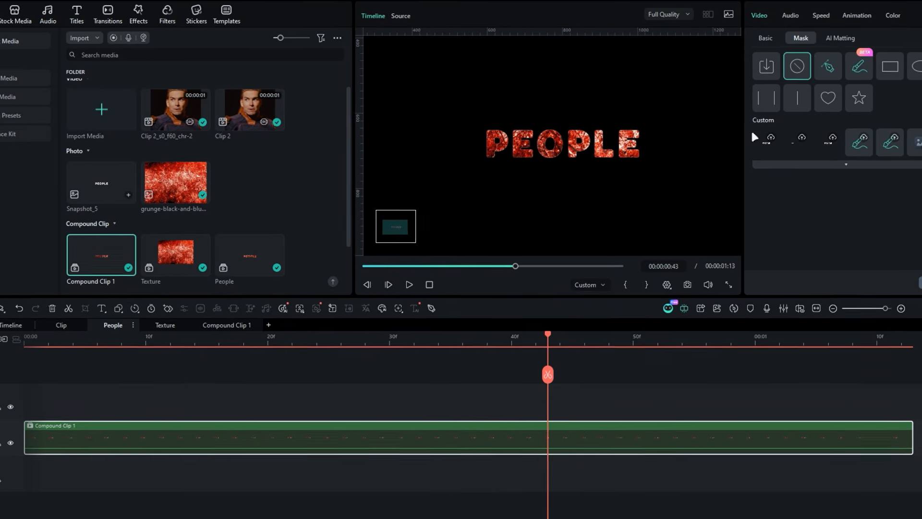
left_click(891, 16)
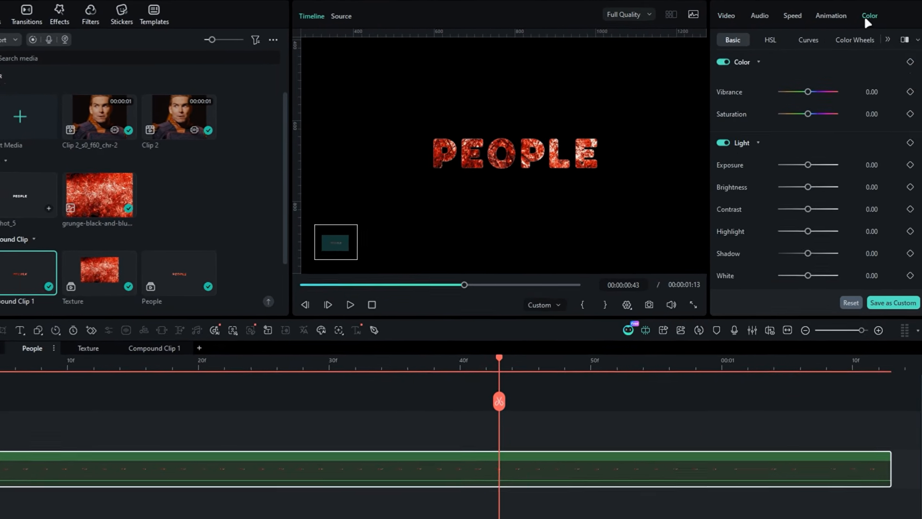
left_click(800, 41)
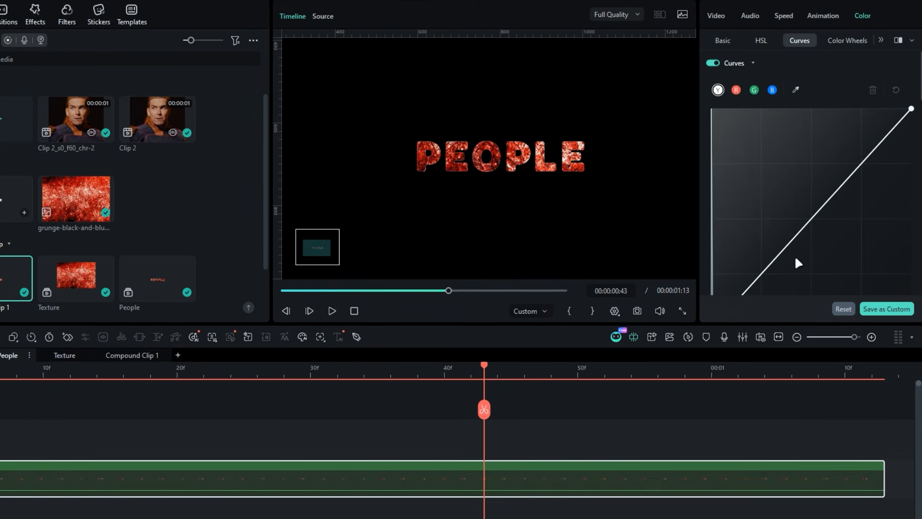
left_click_drag(795, 238, 807, 258)
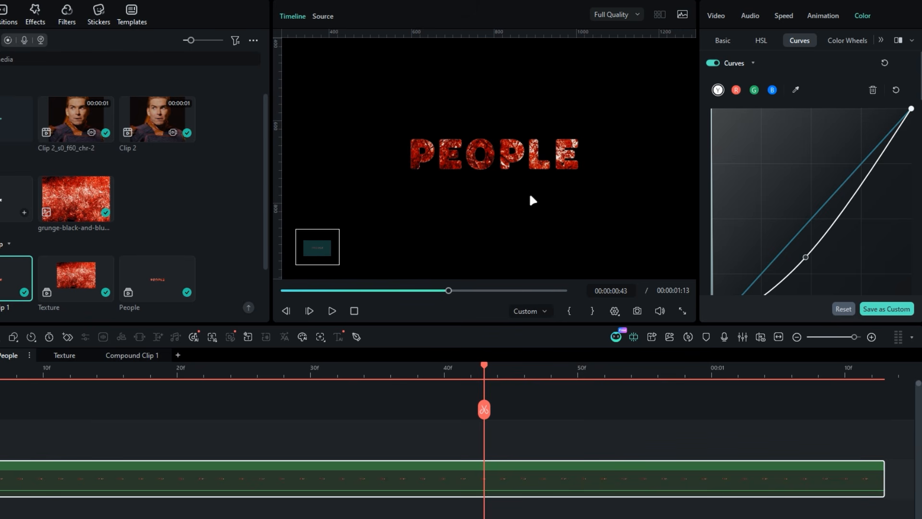
Search the effects for emboss and apply the Emboss effect to the compound clip.
left_click(100, 15)
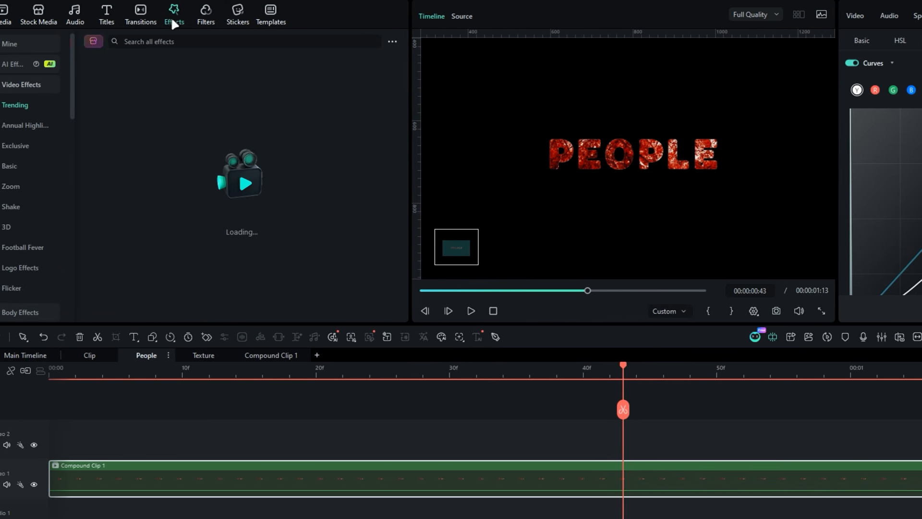
left_click(177, 41)
type("e")
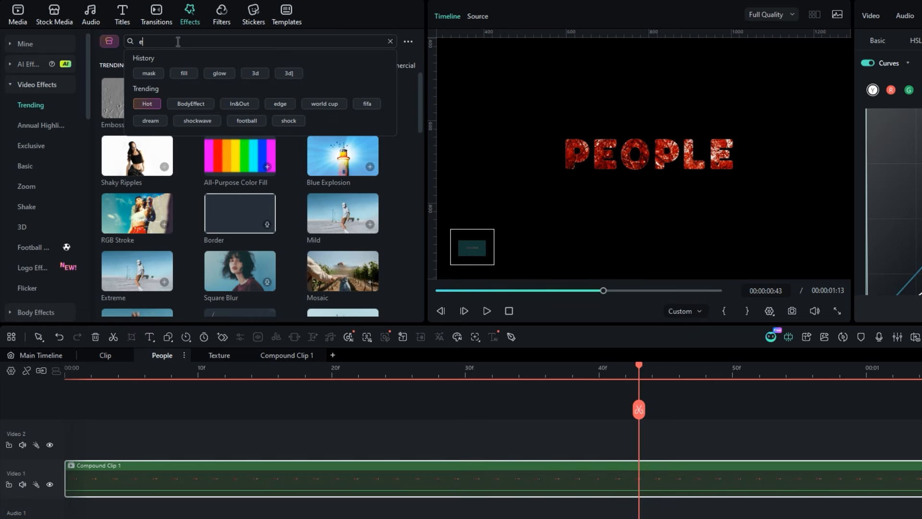
type("mboss")
key("Return")
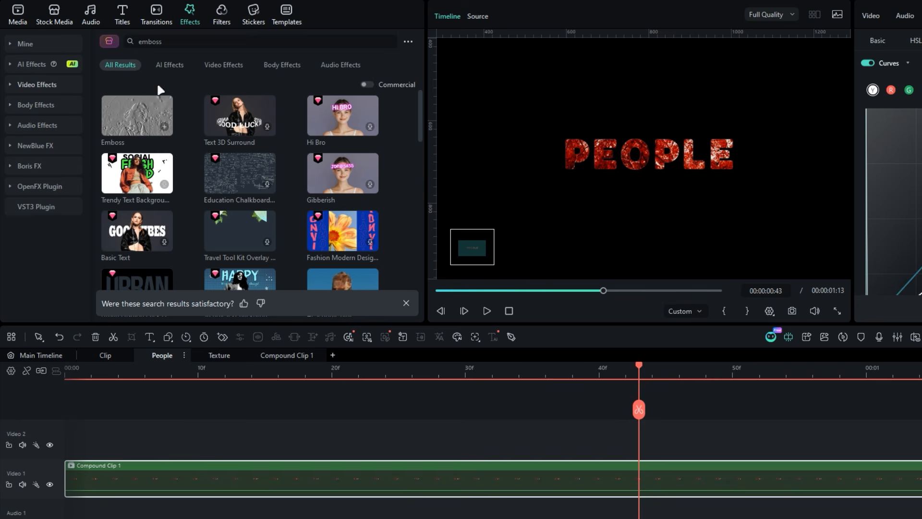
left_click_drag(134, 110, 497, 469)
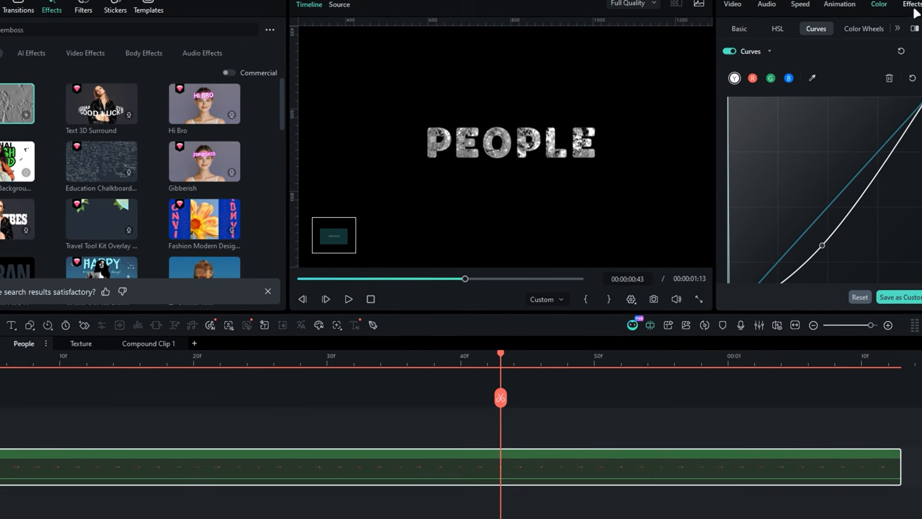
Set the Emboss effect's percentage to 20.
left_click(913, 7)
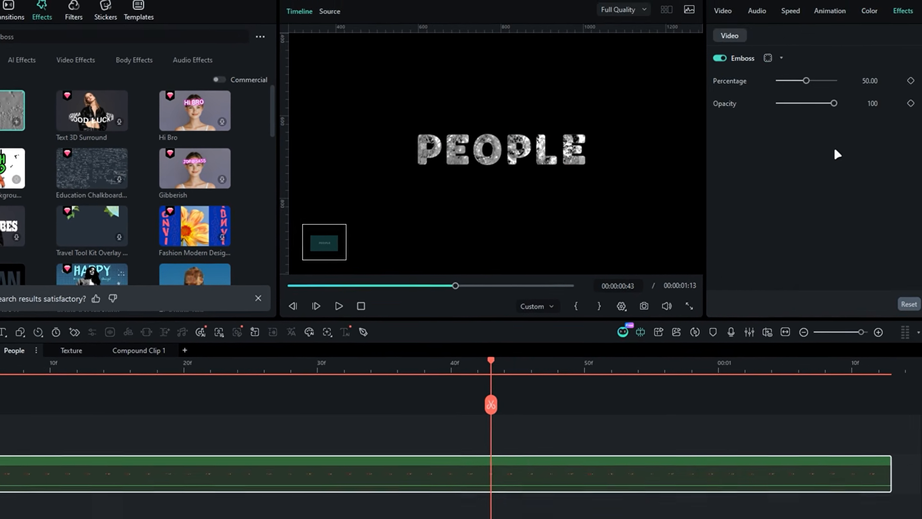
left_click(897, 59)
type("20")
key("Return")
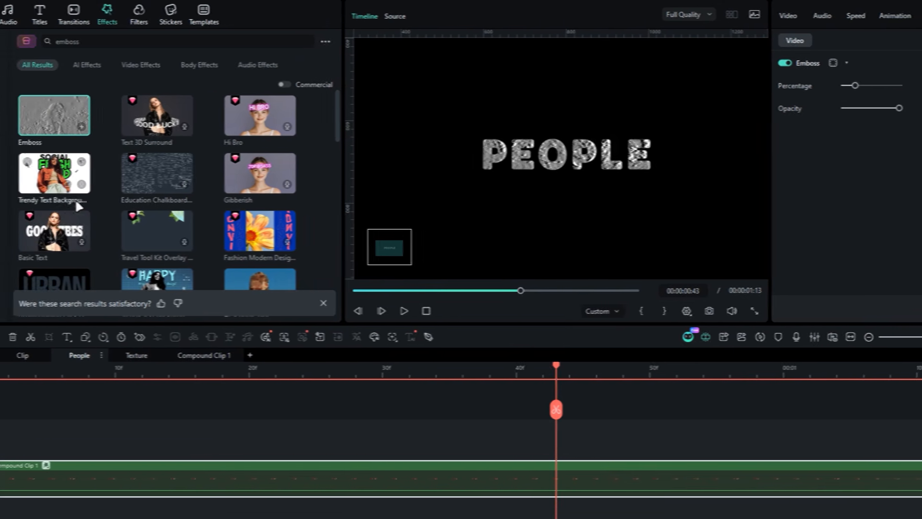
Search the OpenFX plugin effects for emboss and apply S_EmbossShiny to the compound clip.
left_click(24, 186)
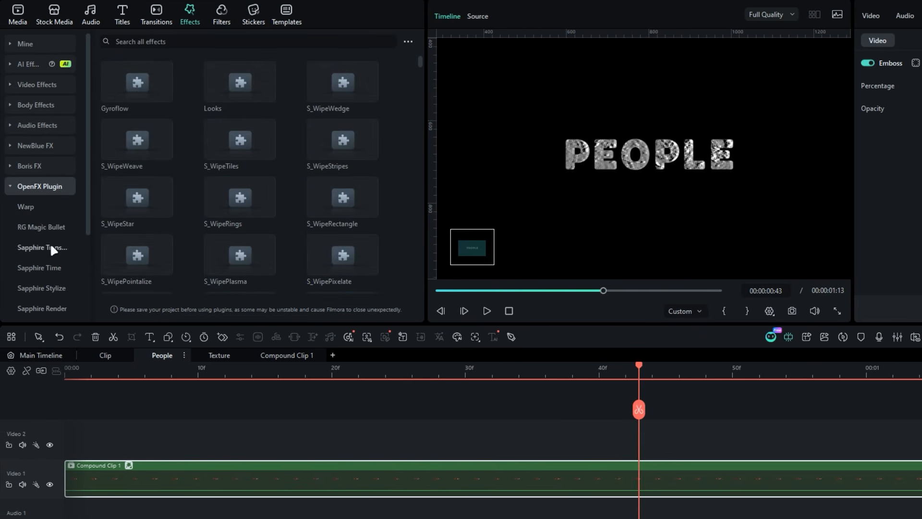
left_click(151, 42)
type("em")
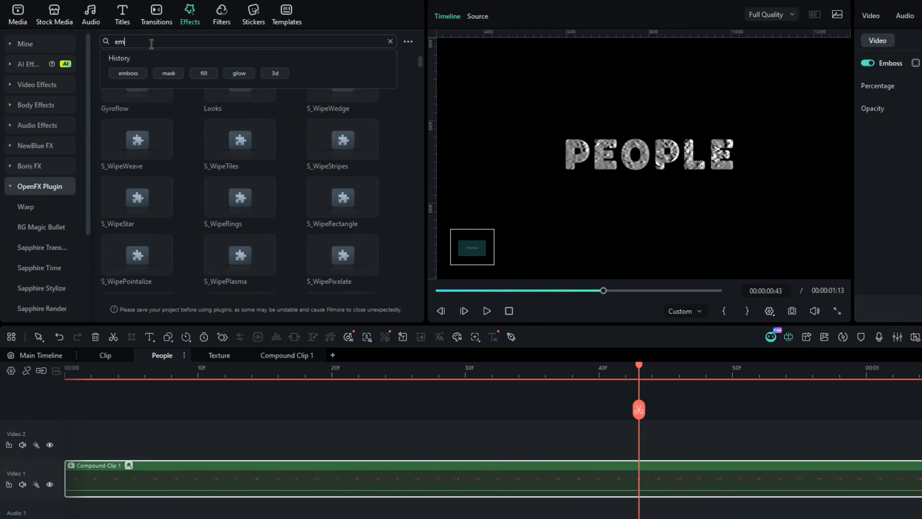
type("boss")
key("Return")
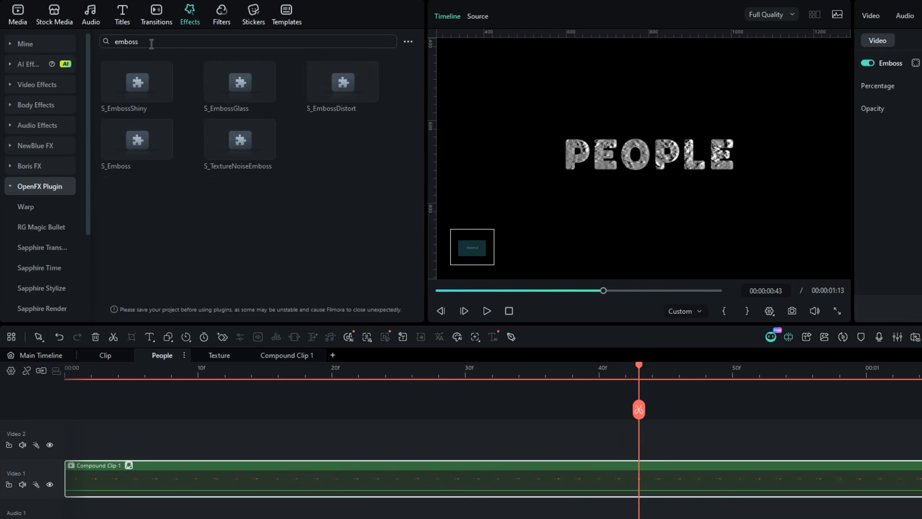
left_click_drag(139, 82, 432, 466)
left_click_drag(356, 441, 330, 436)
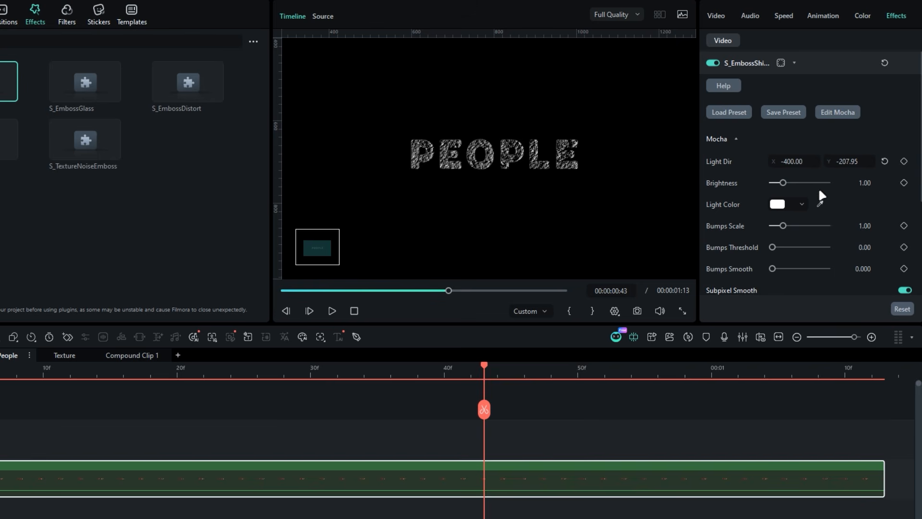
Set the S_EmbossShiny effect's bumps scale to 0.62 and its brightness to 1.4.
left_click(865, 183)
type("1.7")
key("Return")
left_click(867, 226)
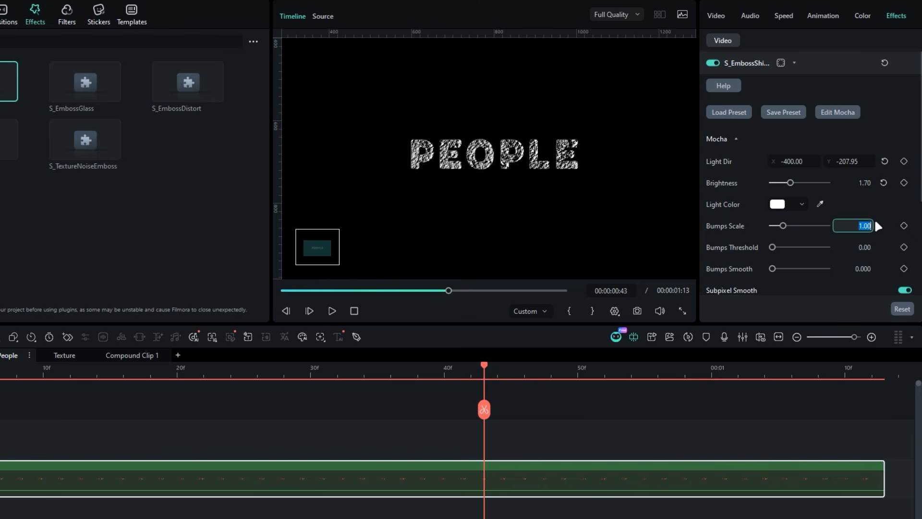
type(".62")
key("Return")
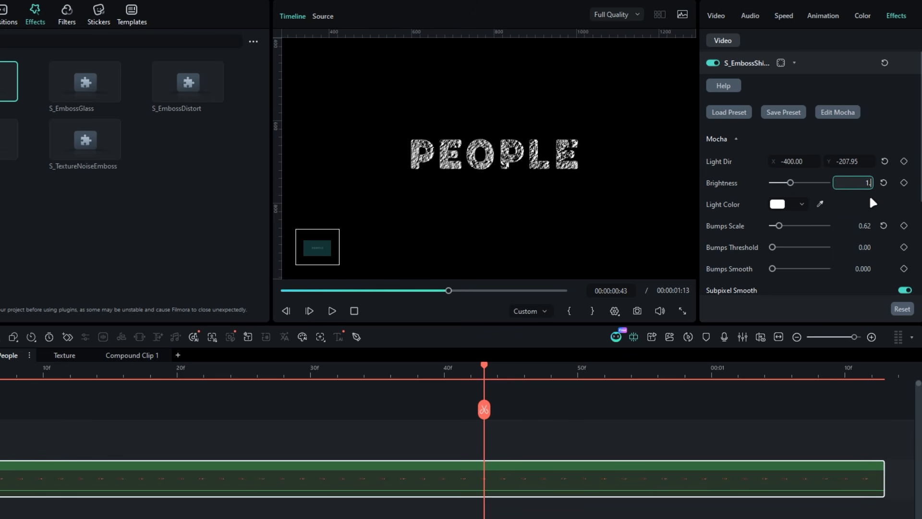
type("1.4")
key("Return")
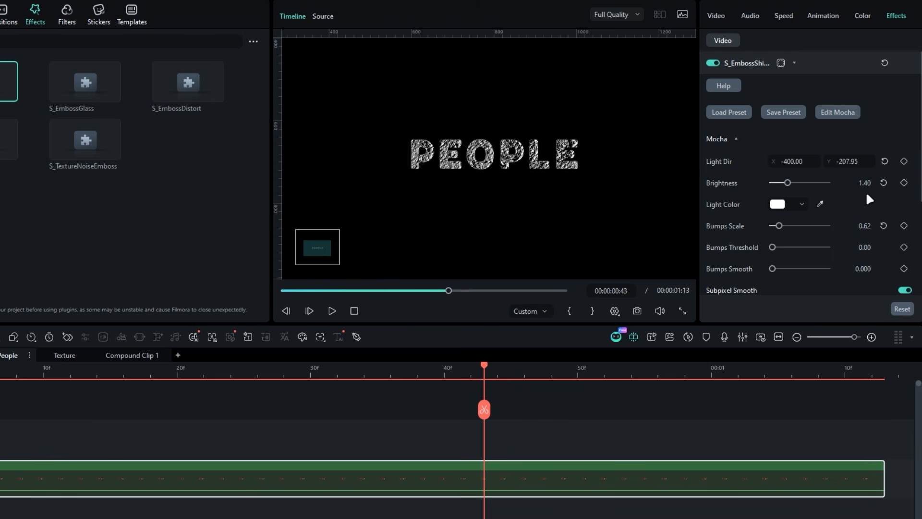
Set the S_EmbossShiny light direction Y value to -840 and collapse the settings of both emboss effects.
left_click_drag(836, 161, 908, 159)
left_click(853, 162)
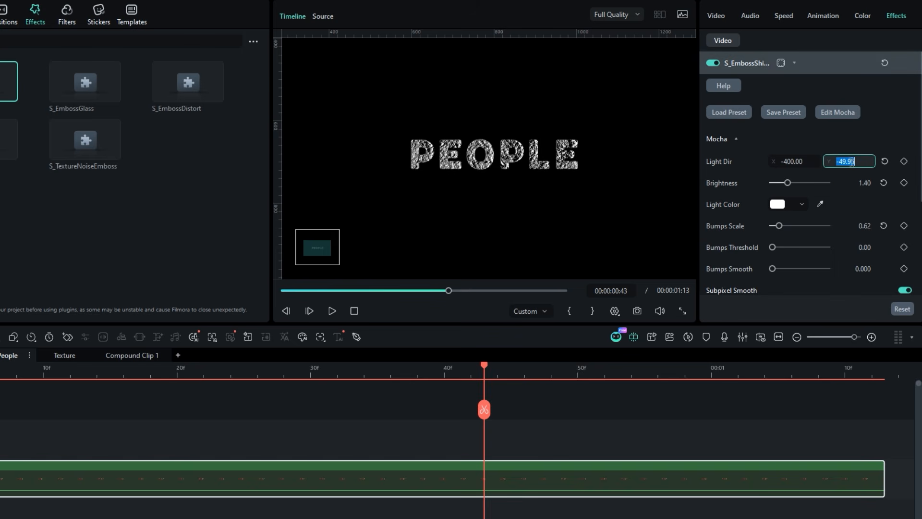
type("-840")
key("Return")
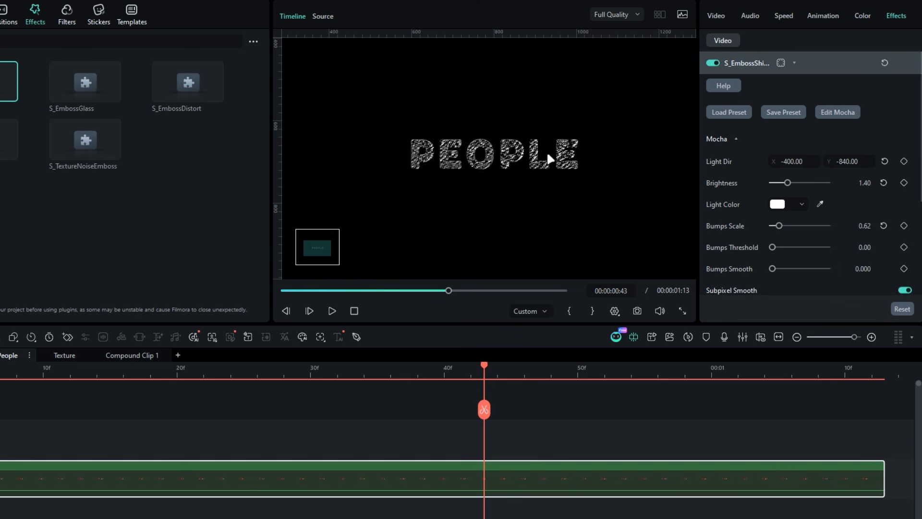
left_click(744, 65)
left_click(736, 87)
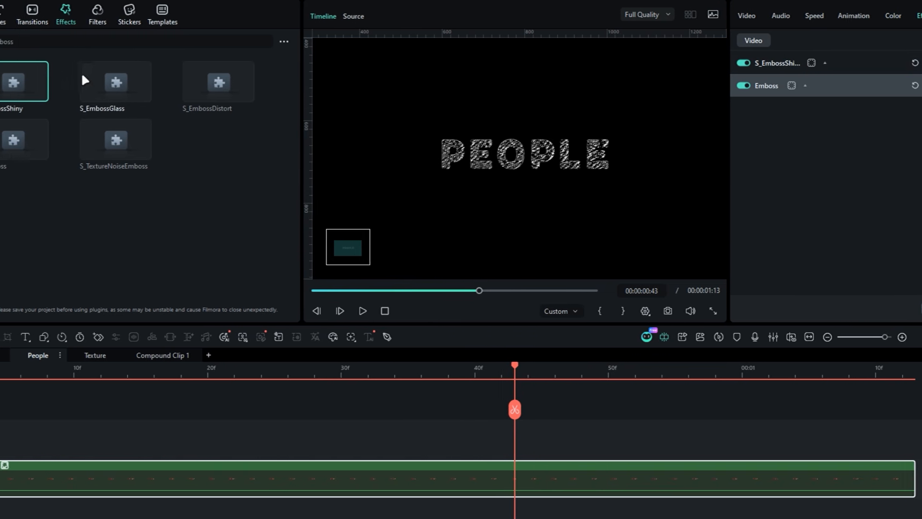
Search the OpenFX plugin effects for tritone and apply S_TriTone to the compound clip.
double_click(98, 41)
type("tri")
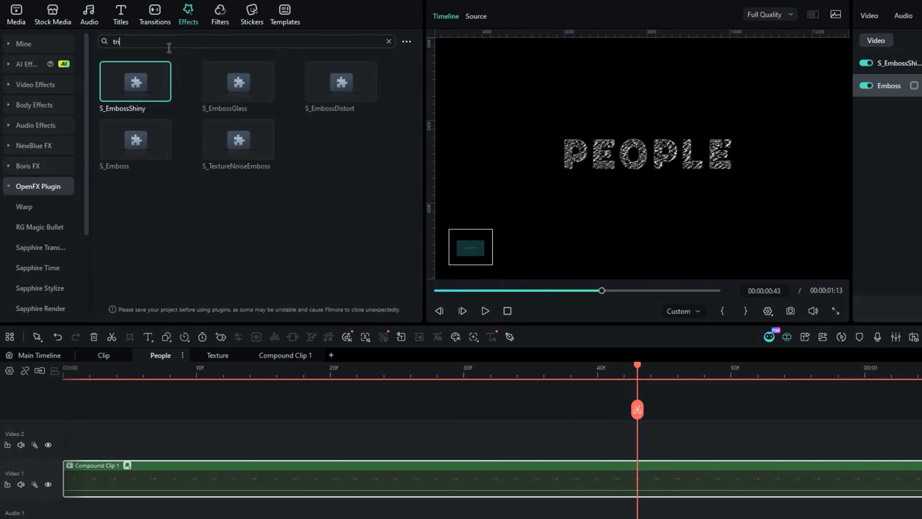
type("tone")
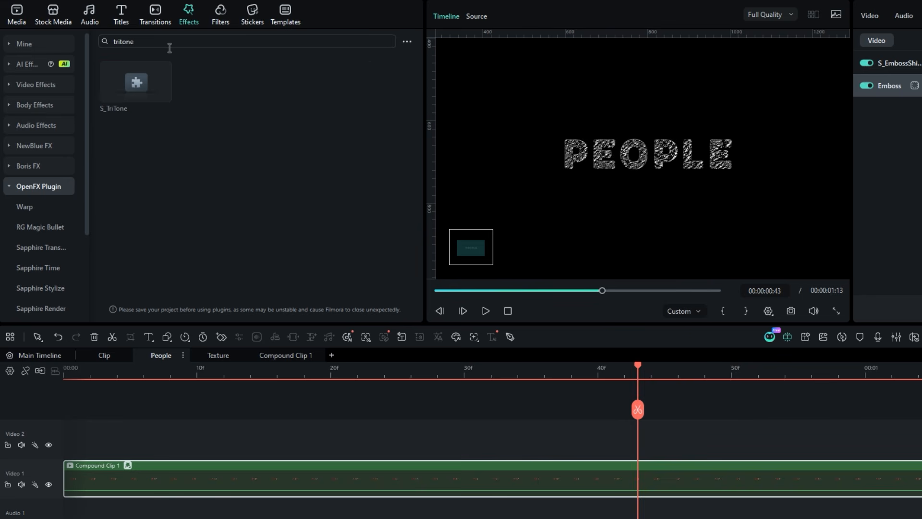
left_click_drag(131, 84, 411, 476)
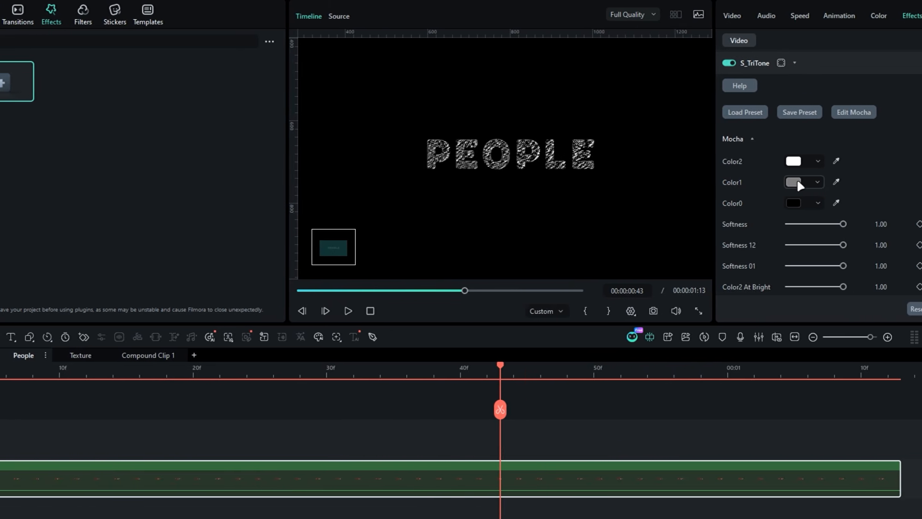
Set the S_TriTone effect's Color1 to the light red #FF4545 and collapse the effect's settings.
left_click(783, 182)
left_click(815, 421)
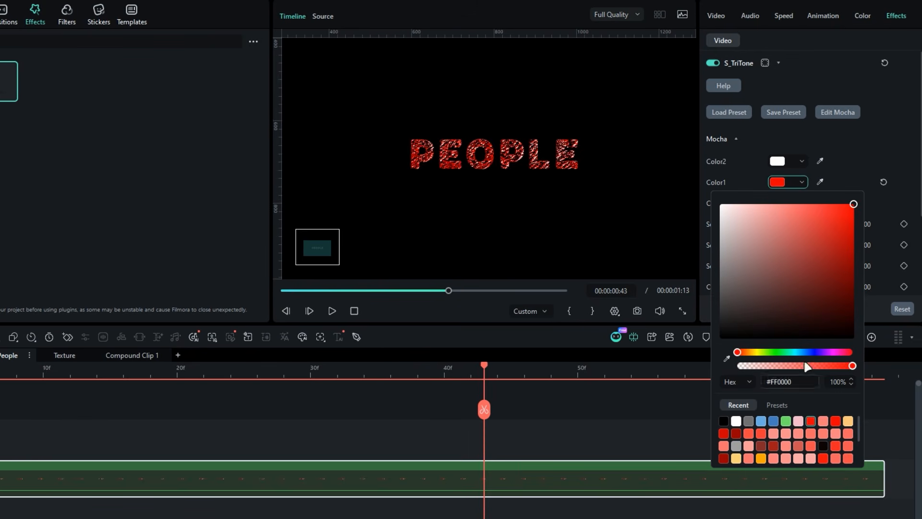
left_click_drag(846, 212, 817, 187)
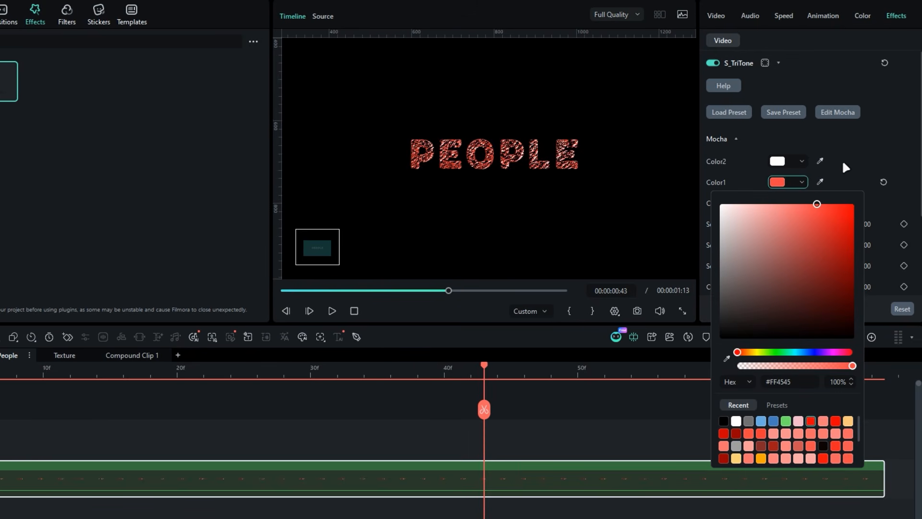
left_click(867, 145)
left_click(733, 66)
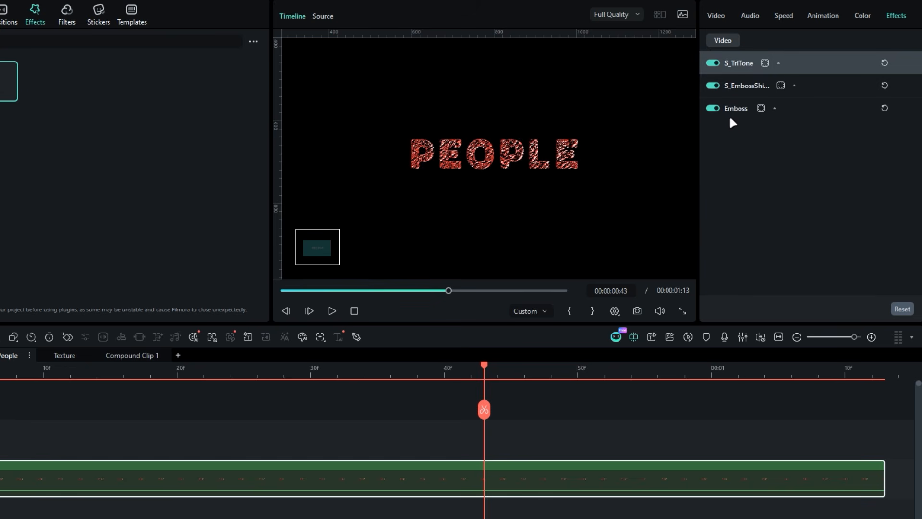
Set the Emboss effect's percentage to about 21.65 and collapse its settings.
left_click(729, 110)
left_click_drag(783, 133, 782, 133)
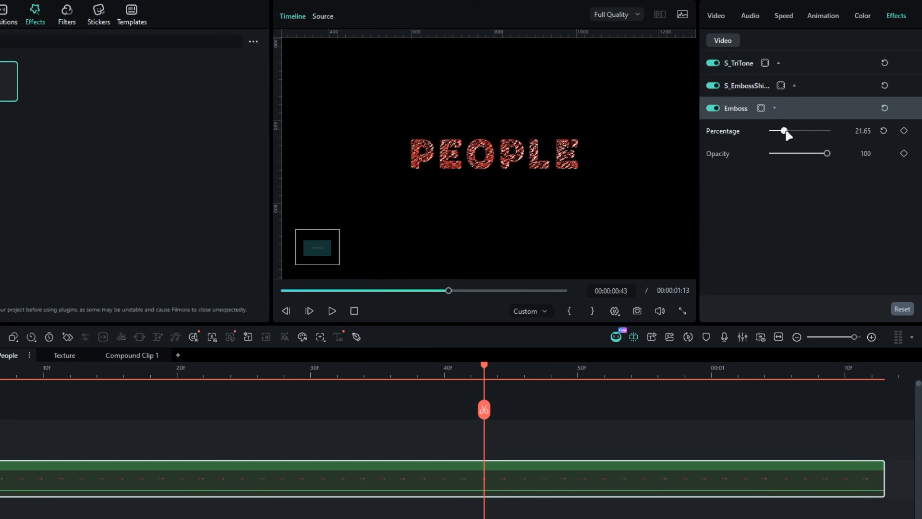
left_click(745, 107)
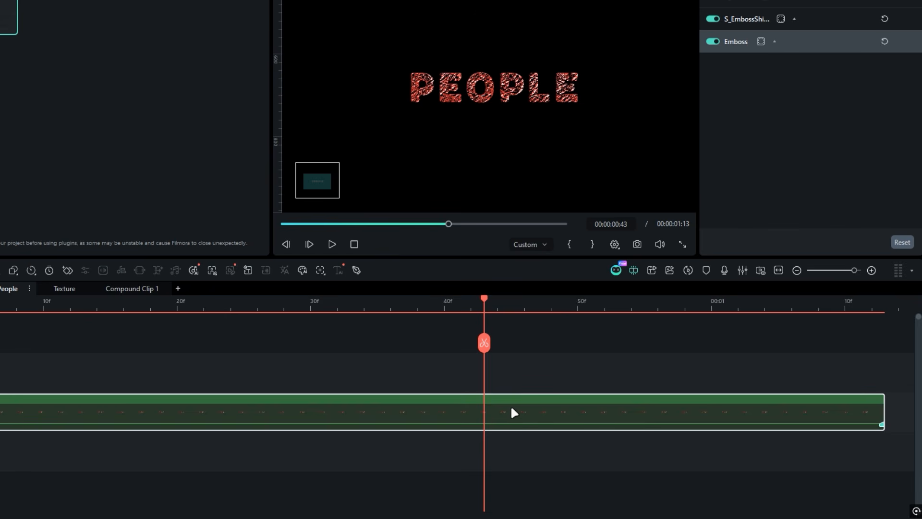
Turn the textured PEOPLE clip into a new compound clip and stack two duplicates of it on the tracks above.
key("alt+g")
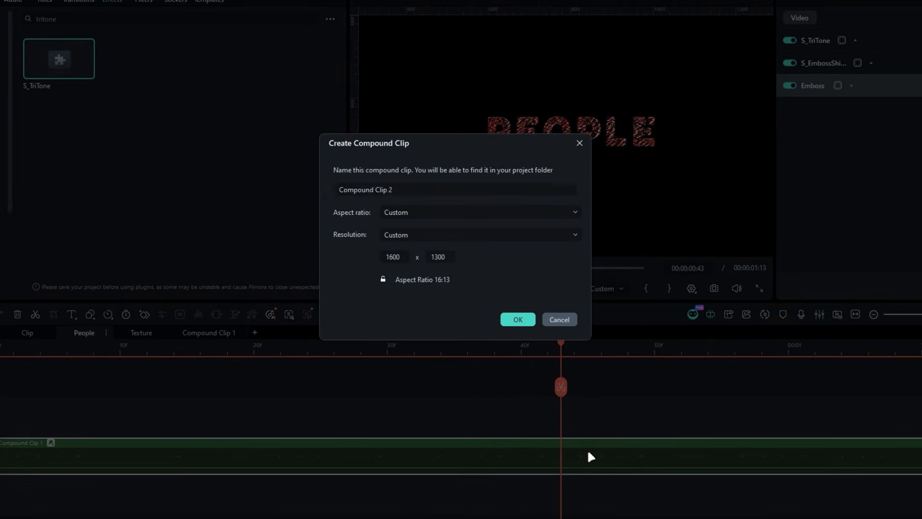
key("Return")
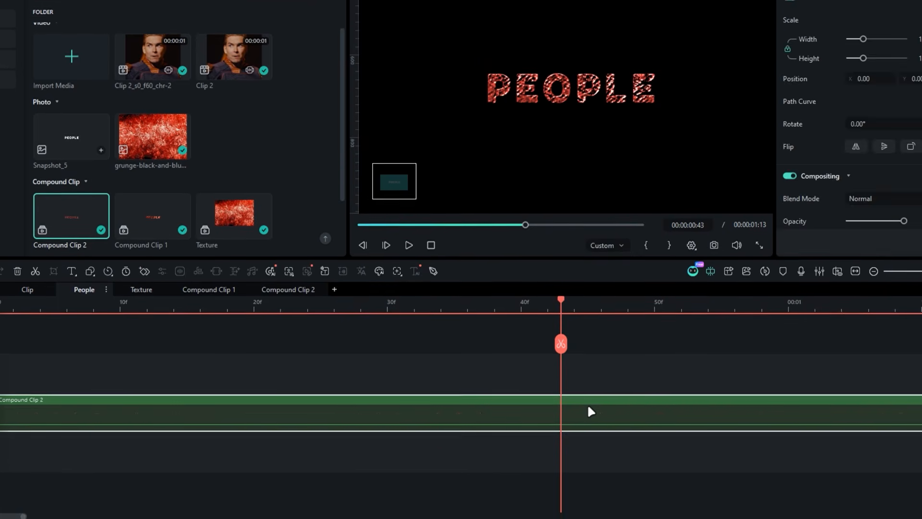
left_click_drag(545, 402, 504, 367)
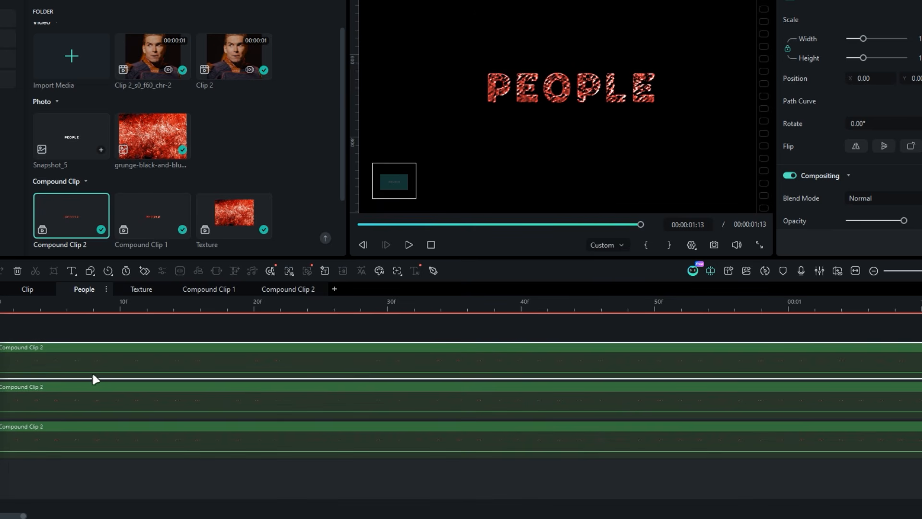
Move the playhead to frame 40 and open the effects library for the middle compound clip copy on Video 2.
left_click(518, 322)
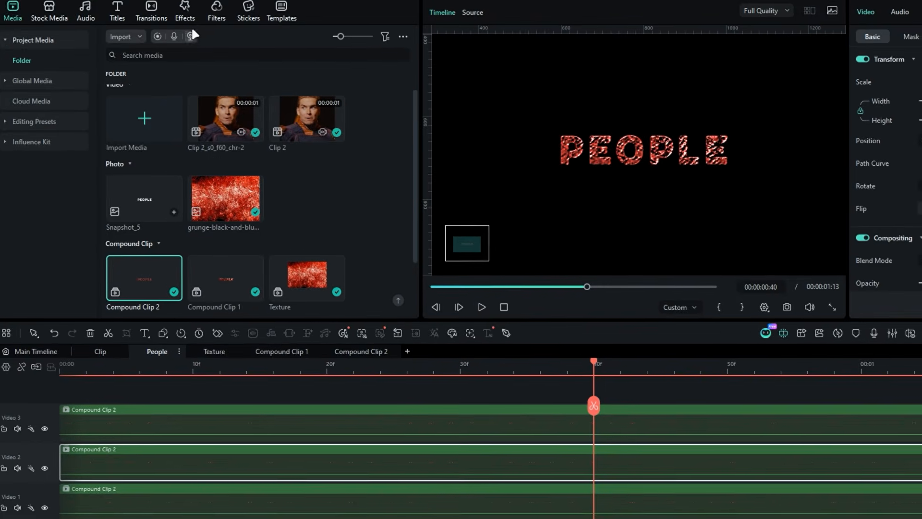
left_click(187, 11)
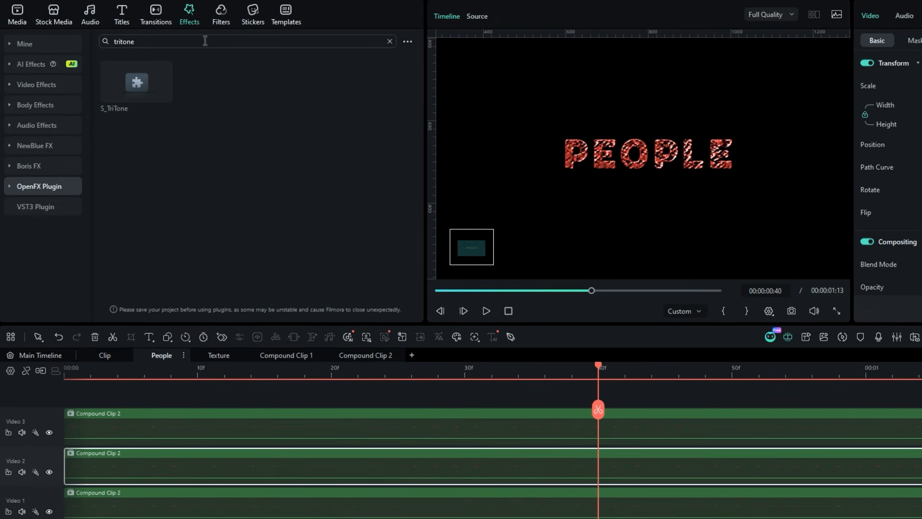
Search the video effects for "3d" and apply Basic 3D to the middle Compound Clip 2 on Video 2.
left_click(49, 84)
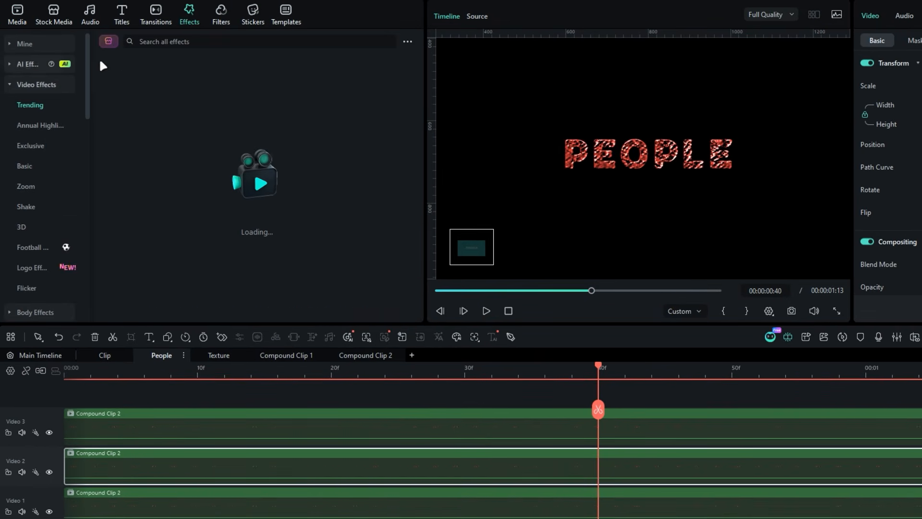
left_click(154, 43)
type("3d")
key("Return")
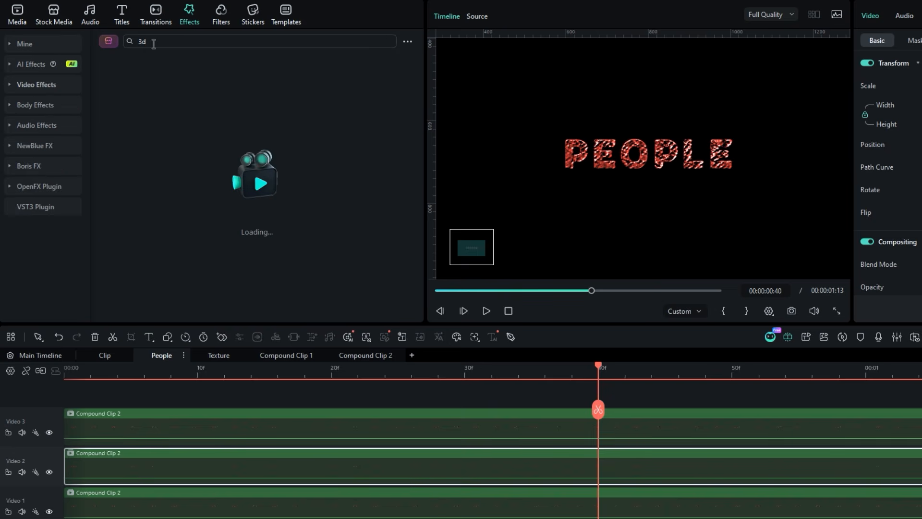
scroll(227, 145, "down", 5)
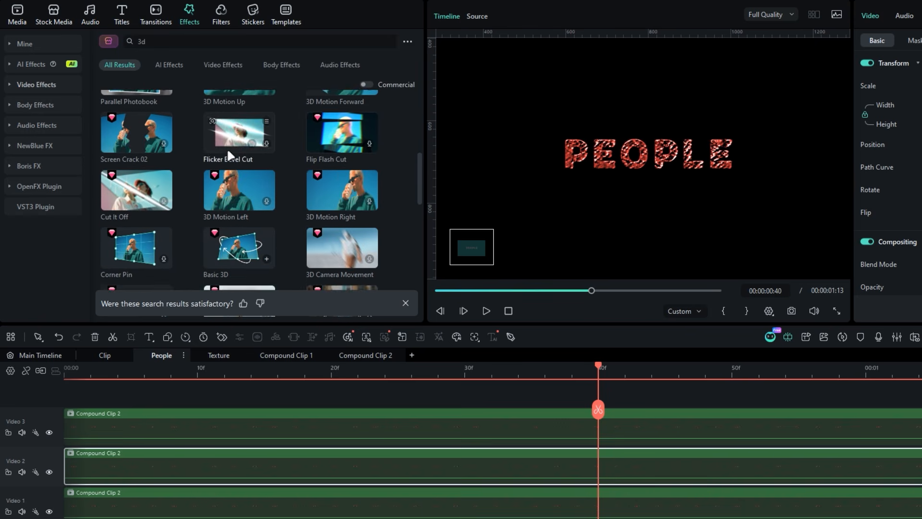
left_click_drag(233, 176, 468, 459)
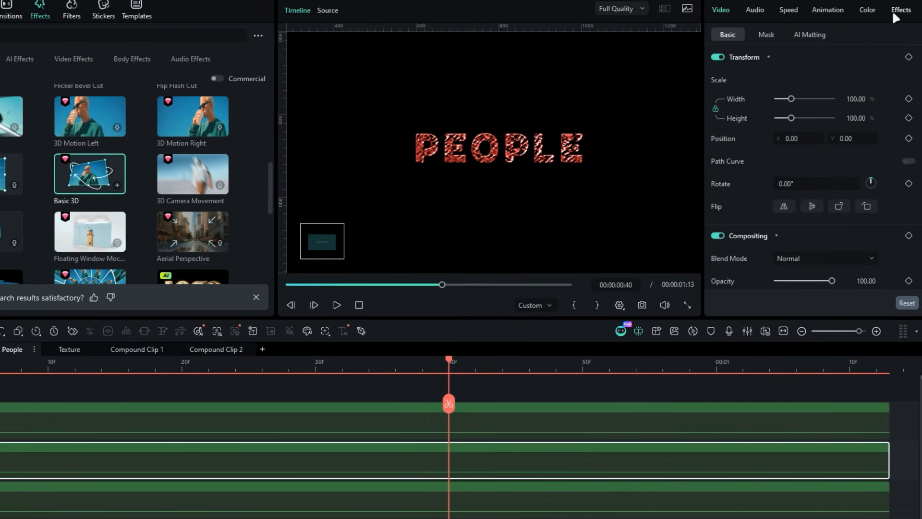
Set the Basic 3D zoom of the Video 2 clip to -10 and compare the text with the effect off and on.
left_click(892, 11)
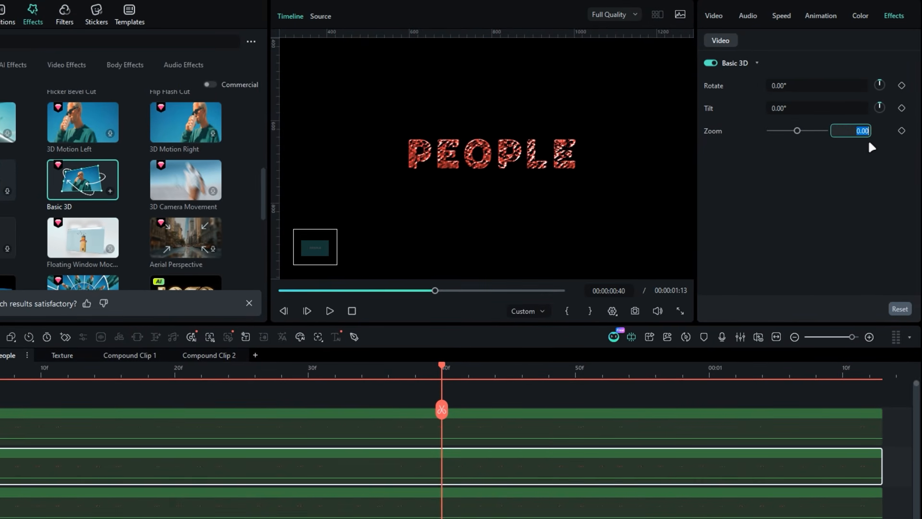
key("Return")
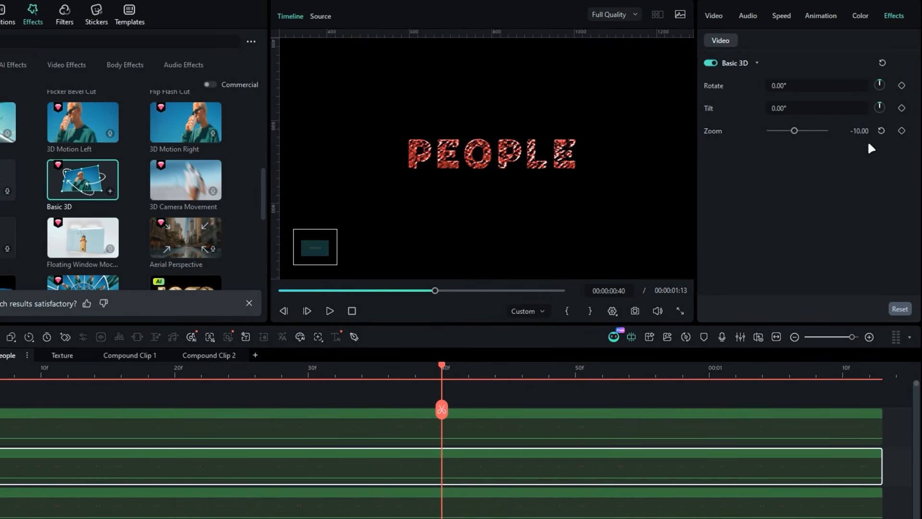
scroll(564, 137, "up", 5)
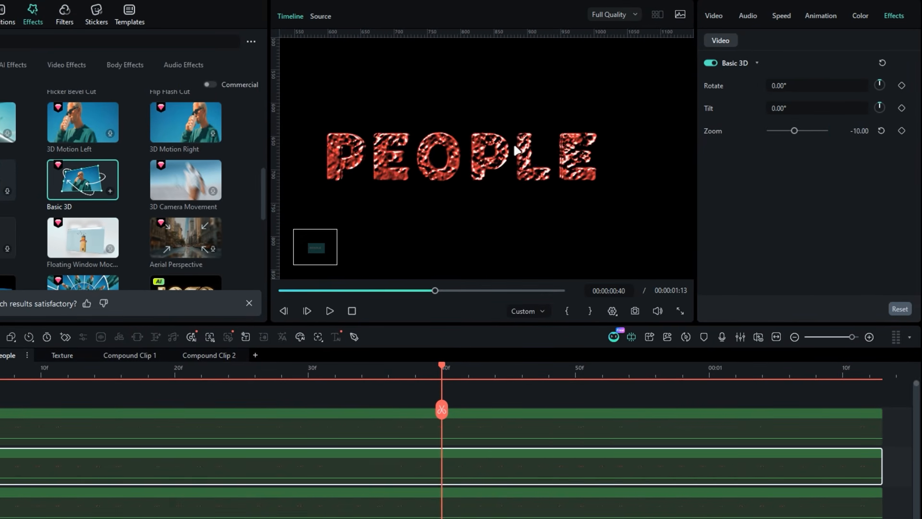
left_click(710, 63)
left_click(710, 63)
left_click(710, 63)
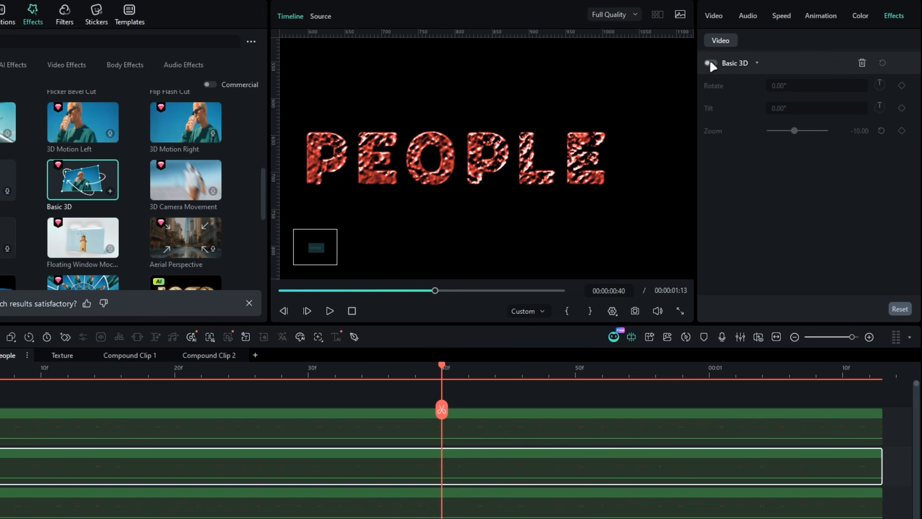
left_click(710, 63)
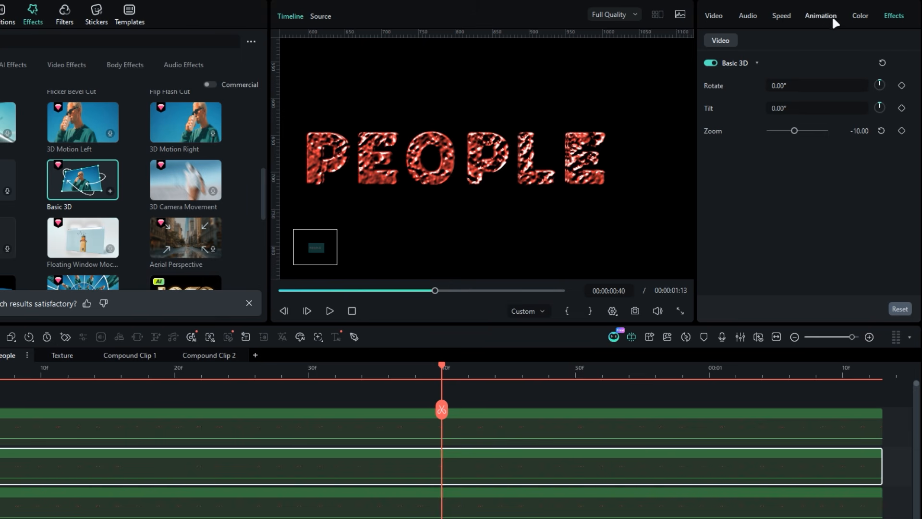
Set the exposure of the Video 2 clip to -50.
left_click(853, 19)
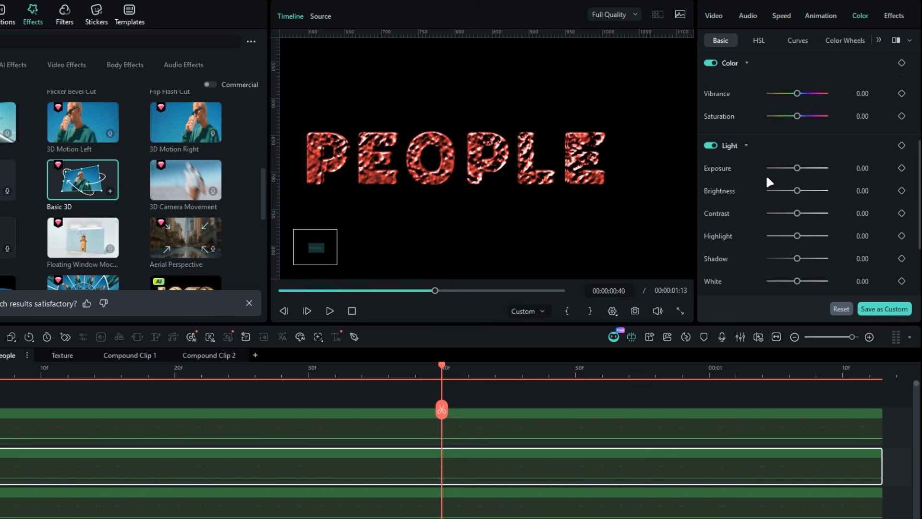
type("-50")
key("Return")
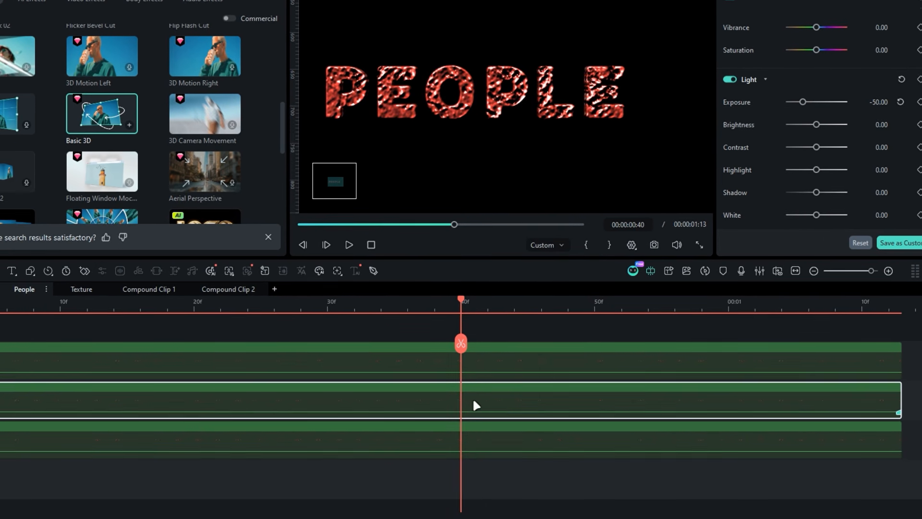
Copy the effects of the Video 2 clip and paste them onto the Video 1 clip.
right_click(473, 397)
left_click(742, 198)
left_click(522, 428)
right_click(501, 431)
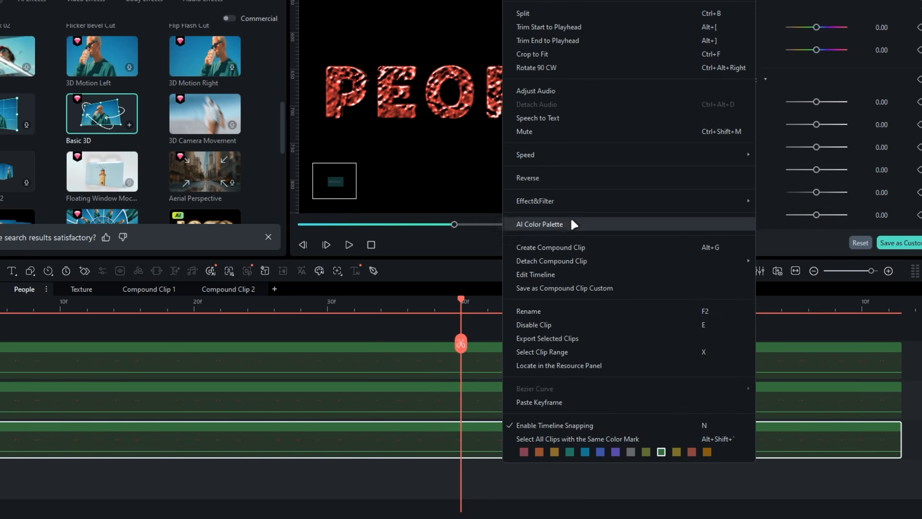
mouse_move(578, 200)
left_click(787, 215)
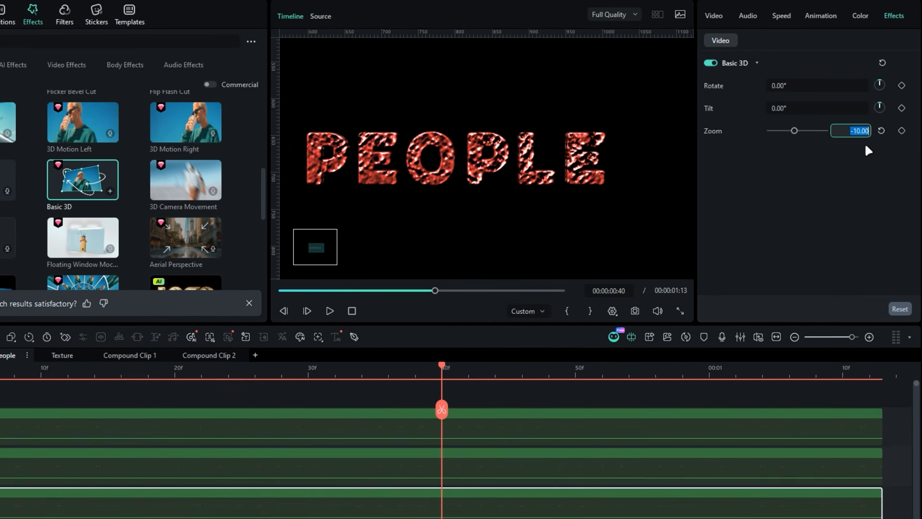
Set the Video 1 clip's Basic 3D zoom to -12 and its exposure to -70.
key("Return")
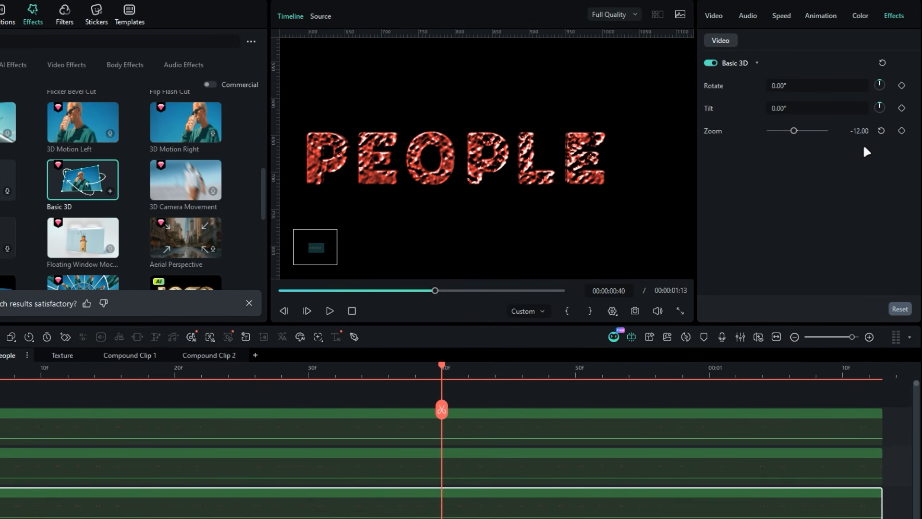
left_click(860, 16)
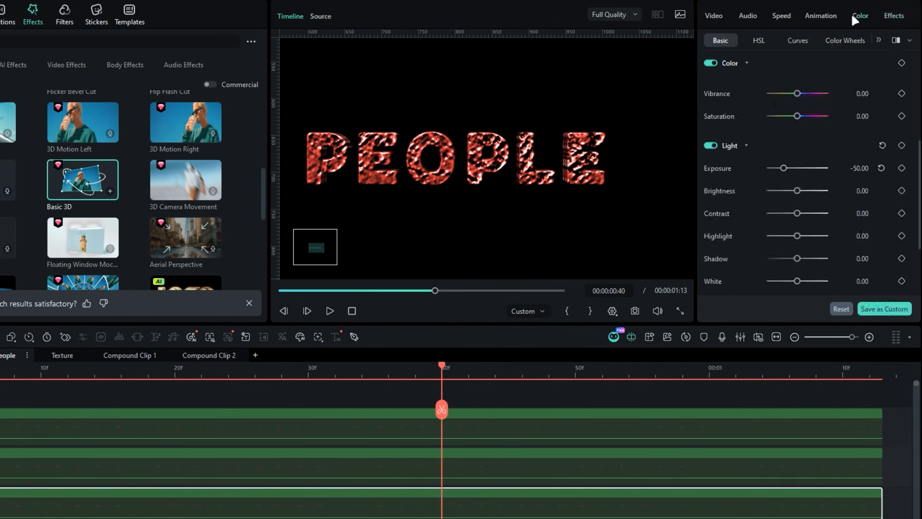
left_click(860, 168)
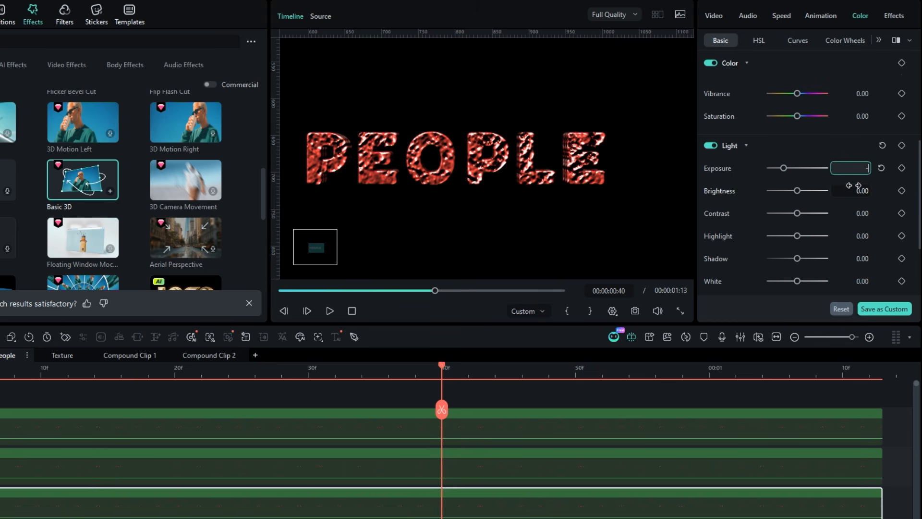
type("-70")
key("Return")
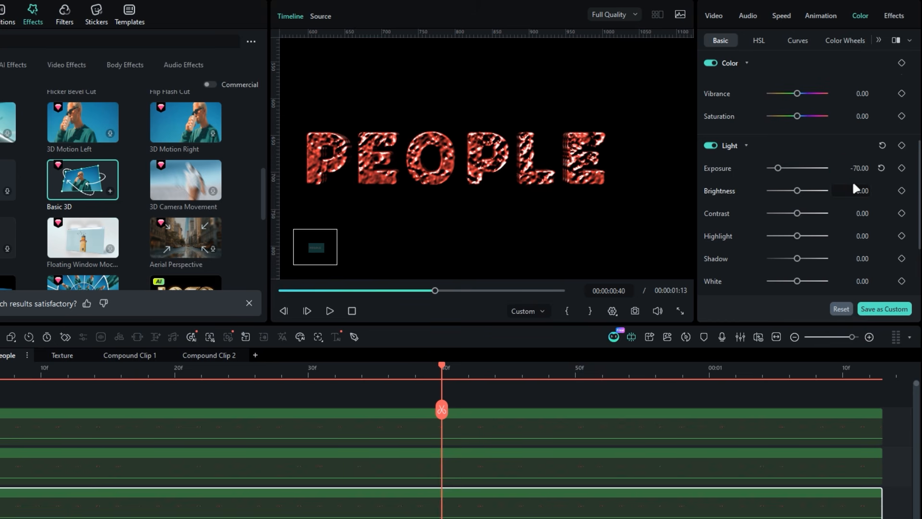
Examine the layered PEOPLE text in the preview and scrub through it over the footage in the main timeline.
scroll(418, 177, "down", 2)
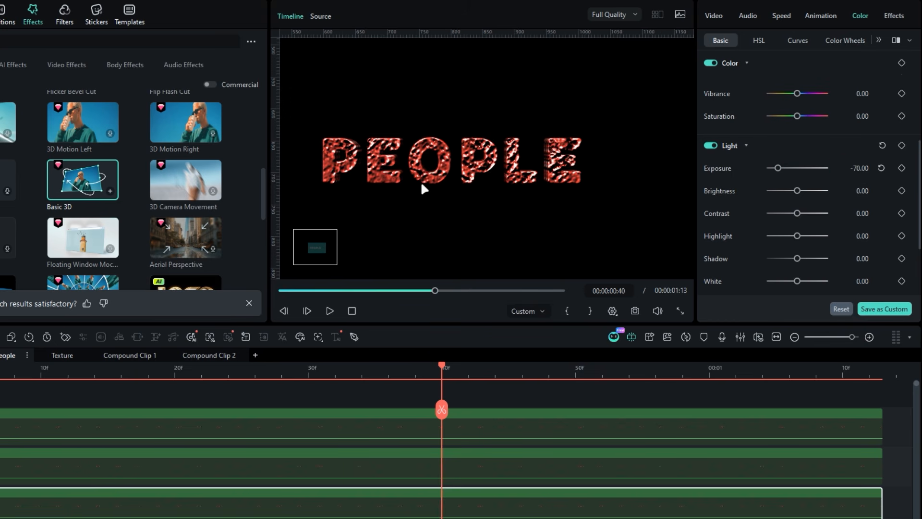
left_click_drag(417, 185, 453, 196)
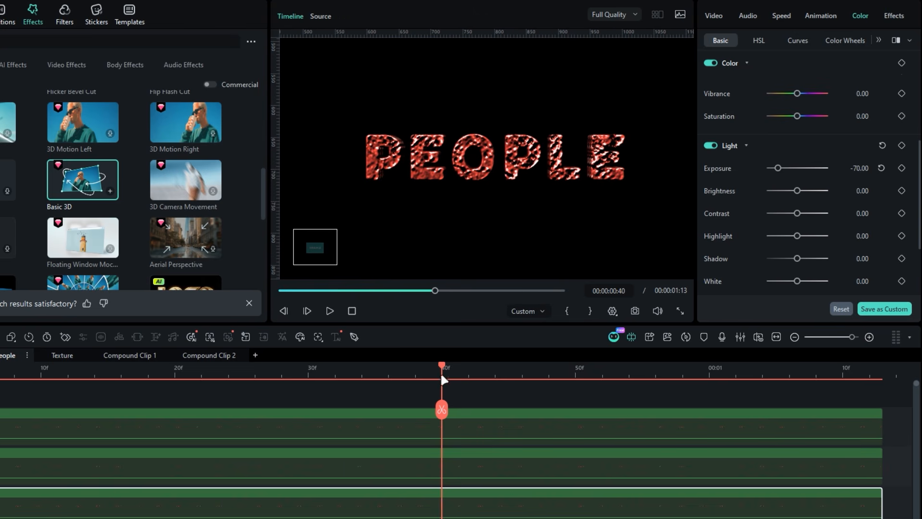
left_click_drag(442, 369, 443, 396)
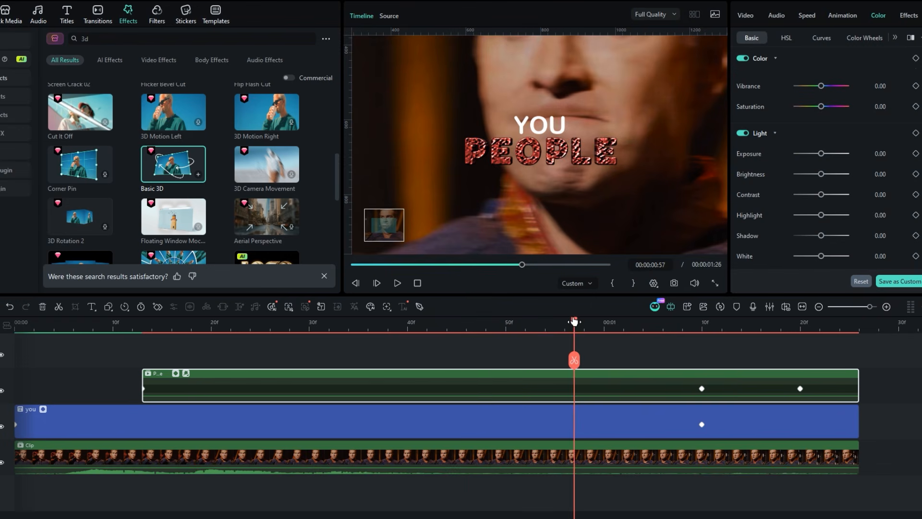
left_click_drag(574, 336, 638, 353)
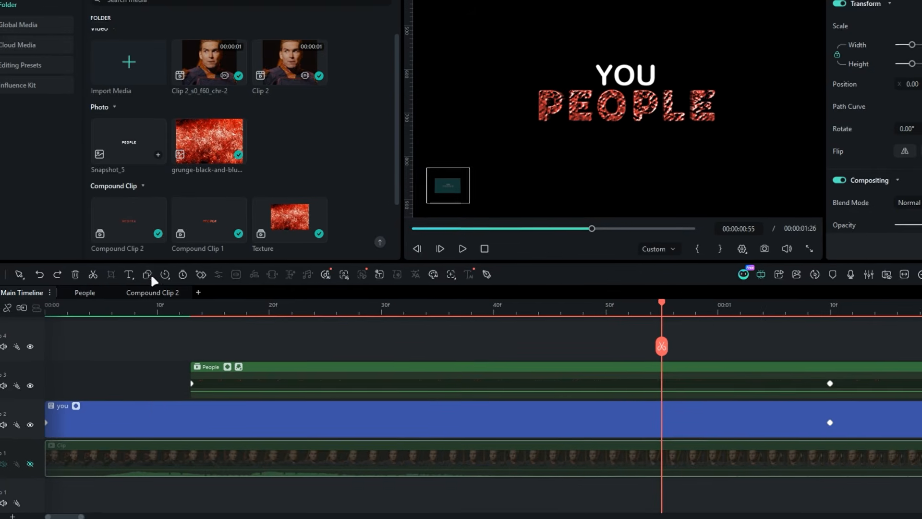
Draw a thin, tall triangle beside the start of the PEOPLE text and rotate it to -90°.
left_click(150, 275)
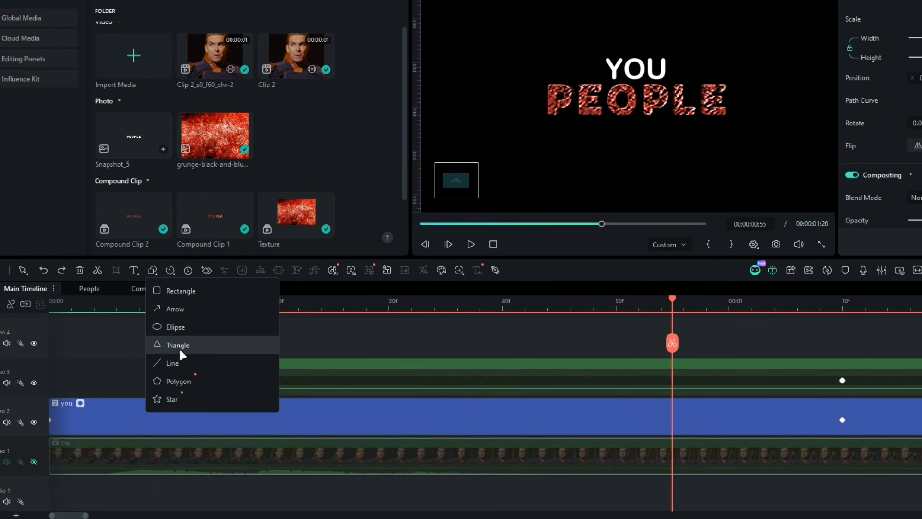
left_click(190, 345)
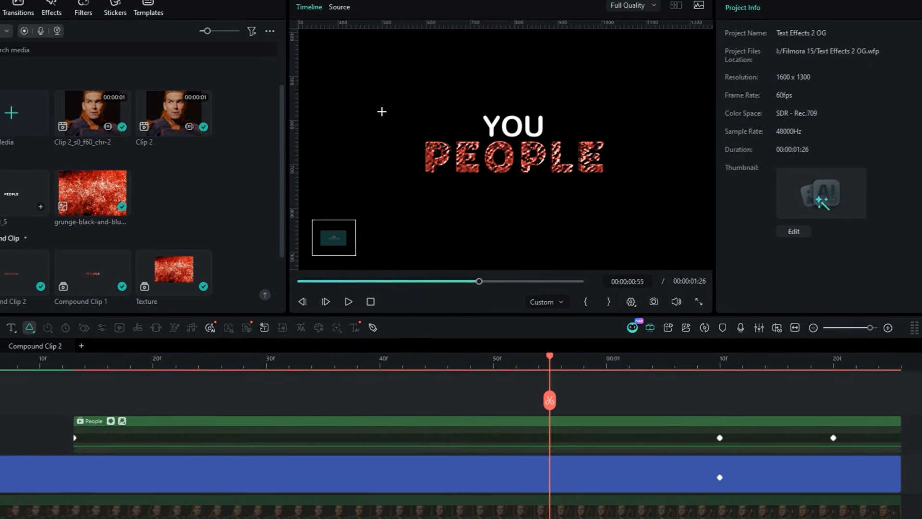
mouse_move(382, 112)
left_mouse_down()
mouse_move(390, 203)
mouse_move(389, 188)
mouse_move(368, 194)
left_mouse_up()
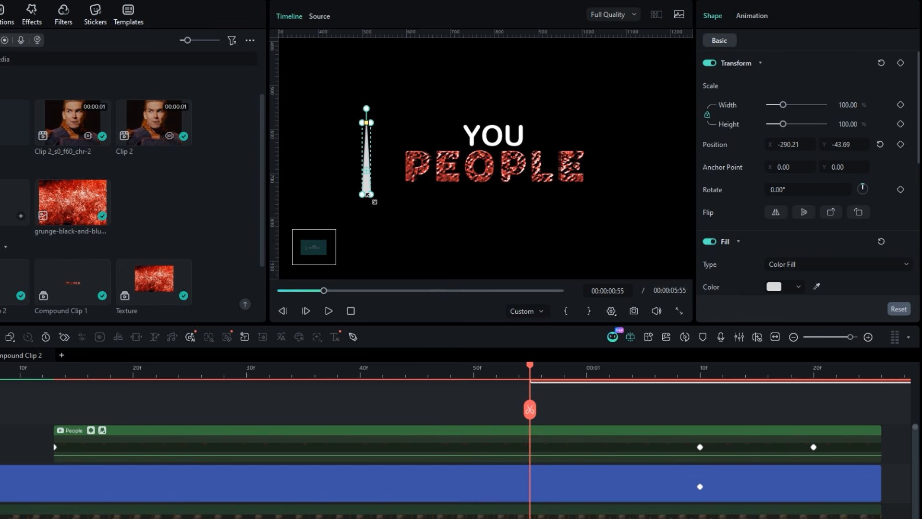
left_click(810, 191)
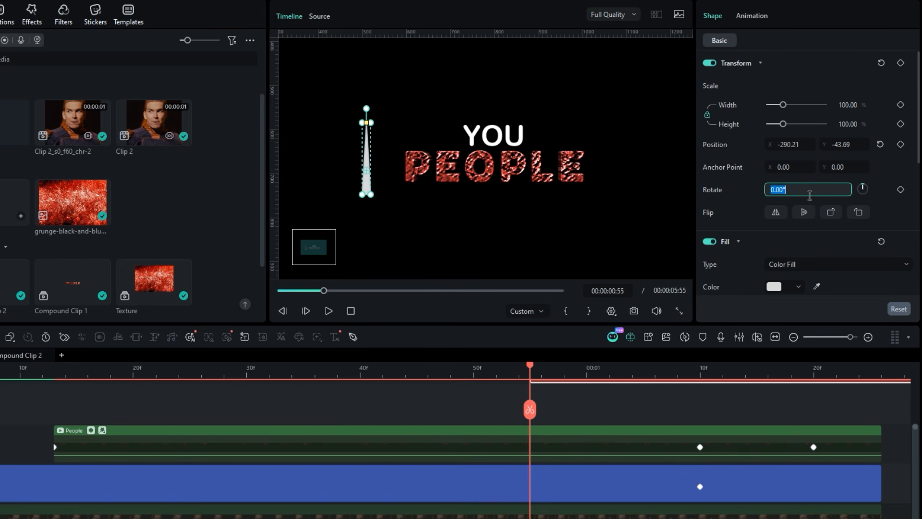
key("Return")
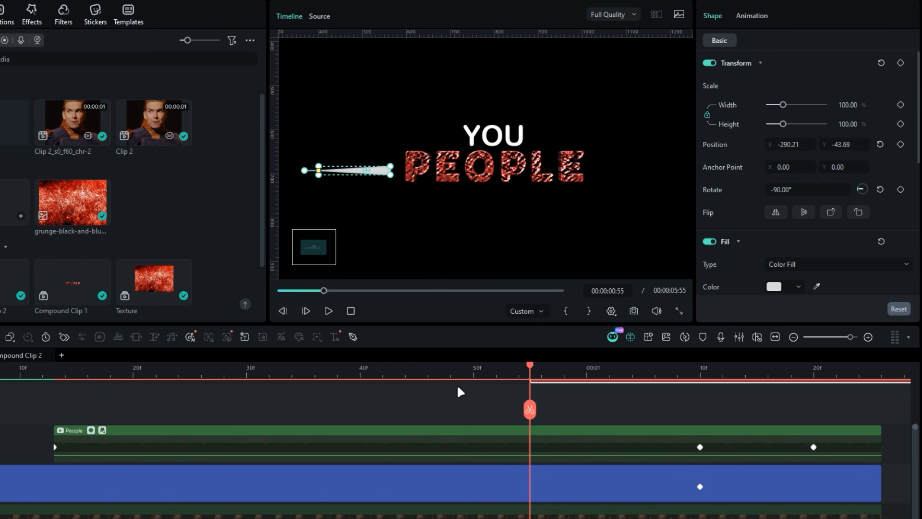
Move the triangle closer to the P of PEOPLE, to position X -272.20, Y -35.97.
left_click(459, 240)
left_click(346, 171)
key("Up")
key("Up")
key("Up")
key("Up")
key("Up")
left_click(312, 193)
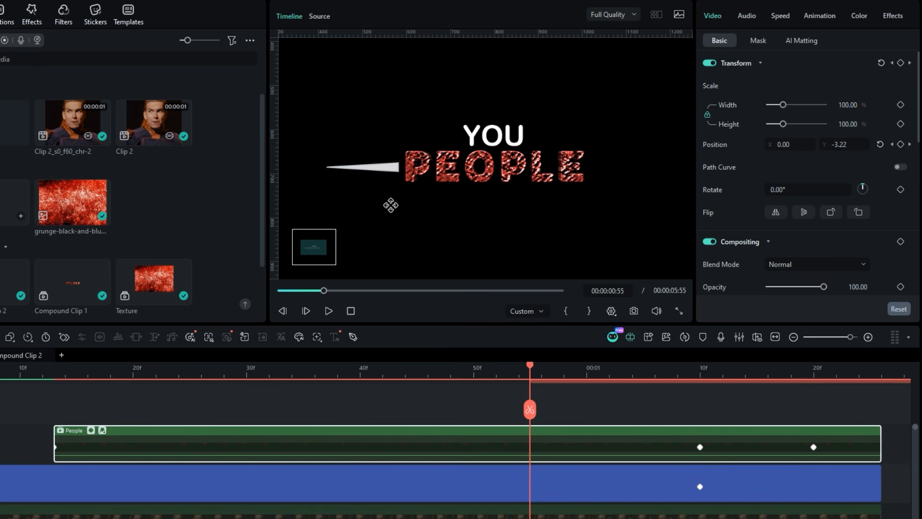
Check the triangle's fill and stroke settings, and unlink its width and height scale.
left_click(360, 168)
scroll(735, 240, "down", 3)
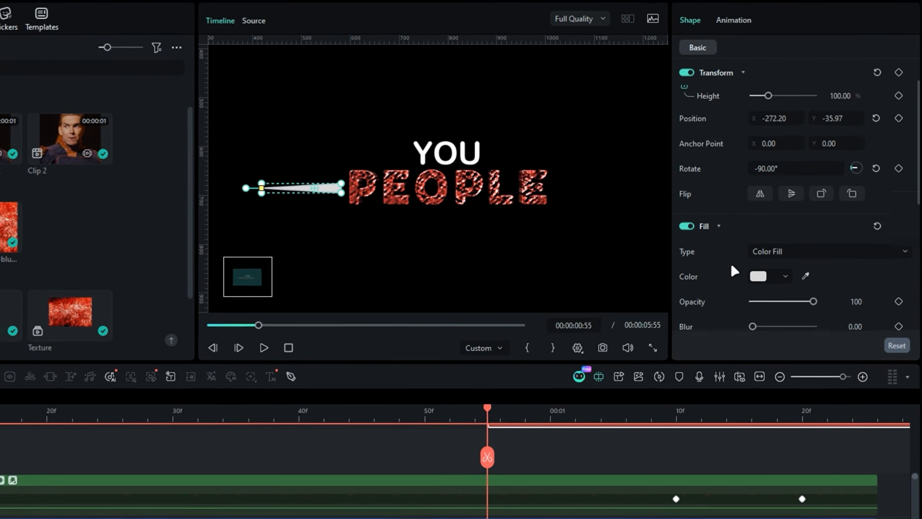
scroll(706, 269, "down", 2)
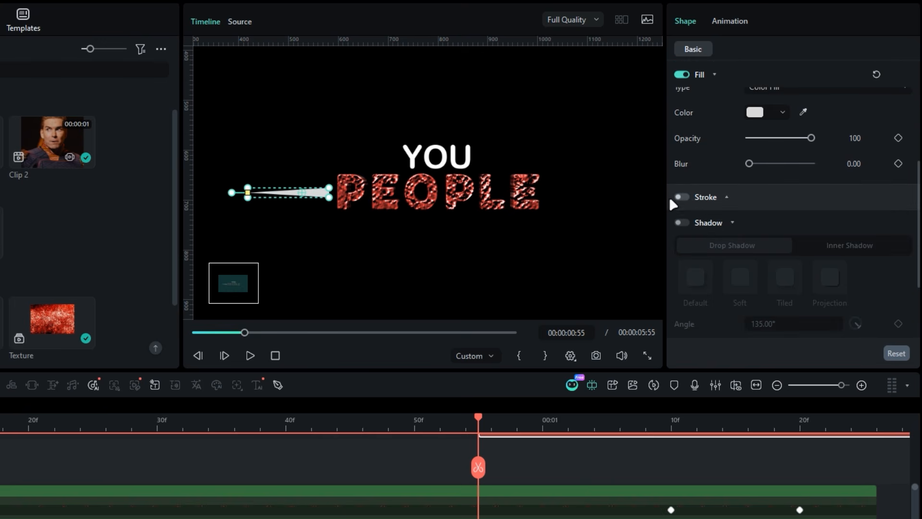
left_click(293, 244)
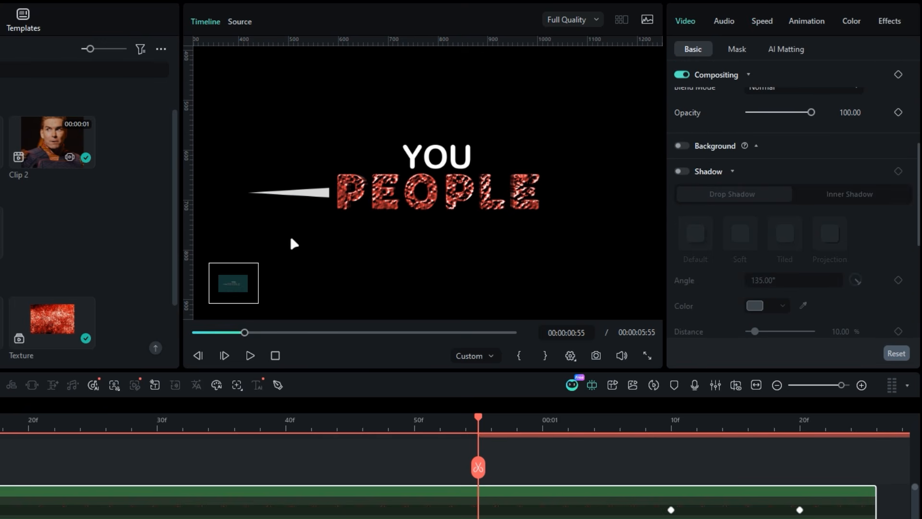
left_click(304, 201)
scroll(721, 144, "up", 5)
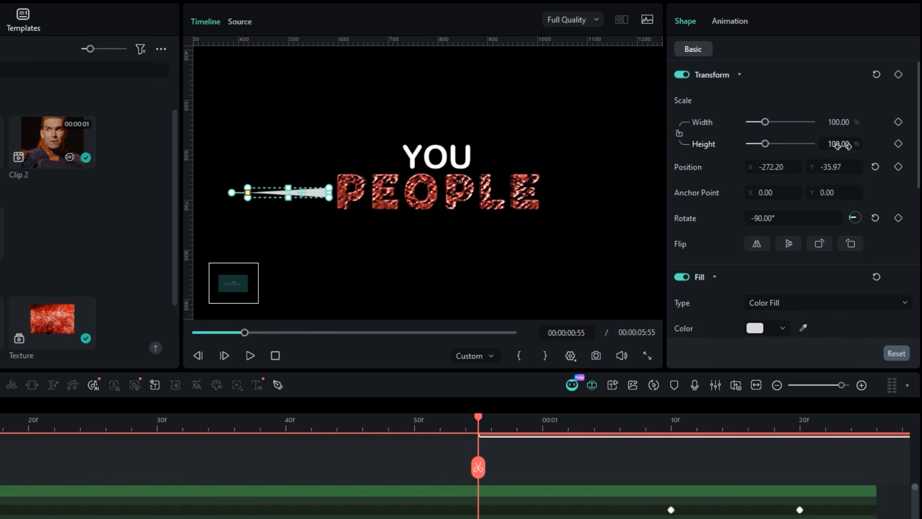
left_click(311, 217)
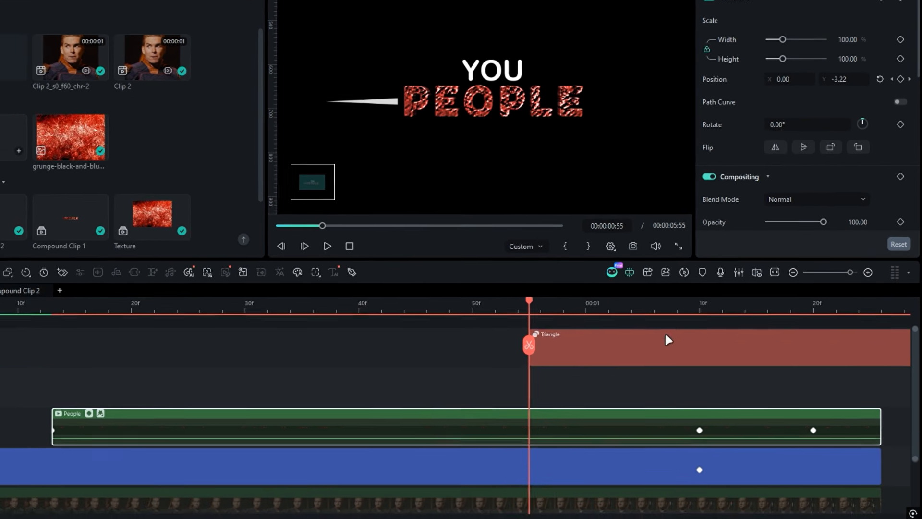
Move the Triangle clip to the track directly above People and trim its start to the People clip's start at frame 13.
left_click_drag(714, 340, 5, 407)
left_click(61, 301)
left_click(54, 343)
left_click(32, 394)
key("Delete")
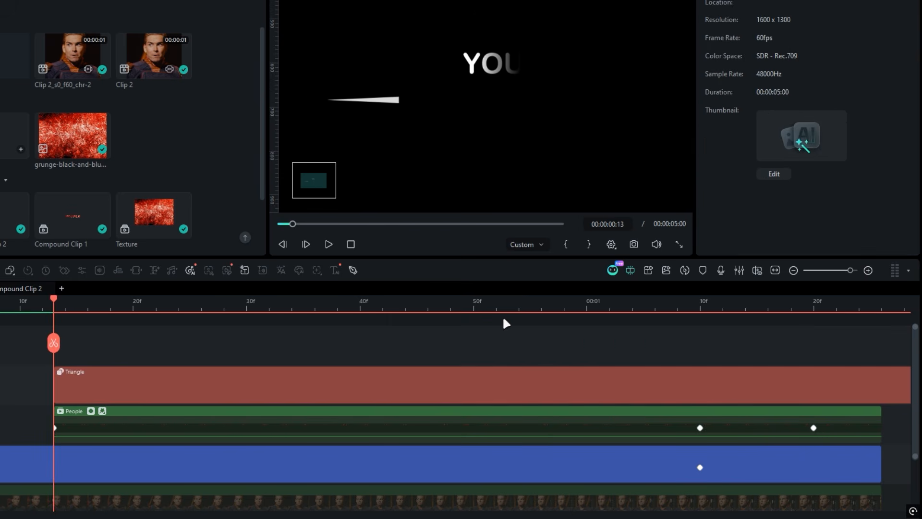
Trim the excess of the Triangle clip beyond the end of the People clip.
left_click(883, 307)
left_click(882, 343)
key("Delete")
Convert the Triangle clip into a compound clip with the default name, with the playhead at frame 50.
left_click(474, 305)
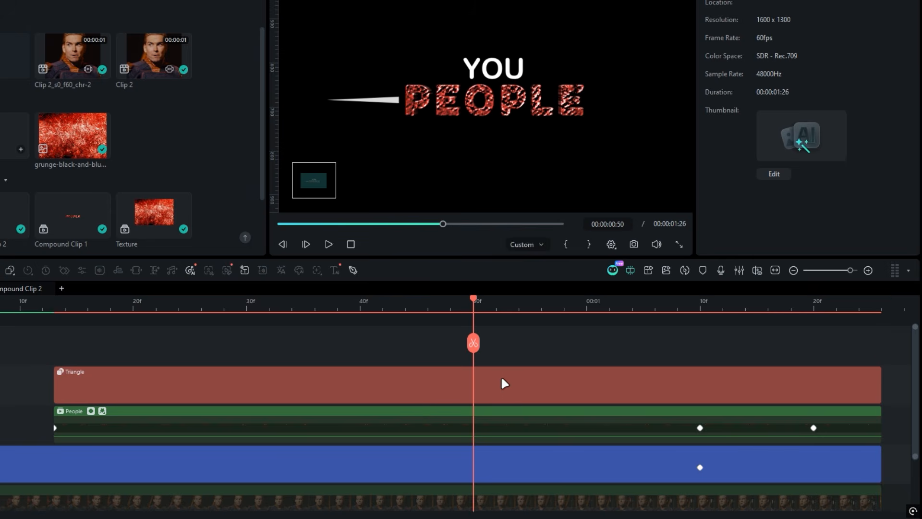
left_click(500, 385)
key("alt+g")
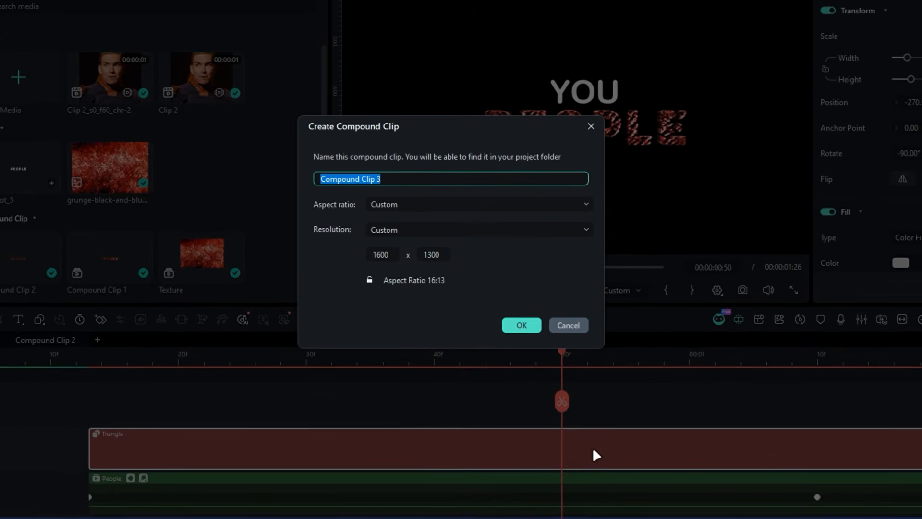
key("Return")
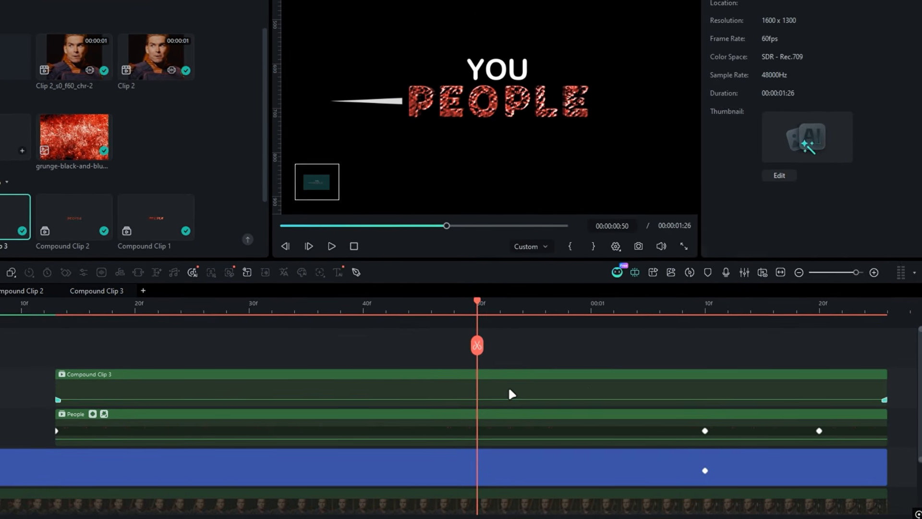
Search the effects for mask, apply Image Mask to Compound Clip 3, and look through its mask shapes.
left_click(510, 393)
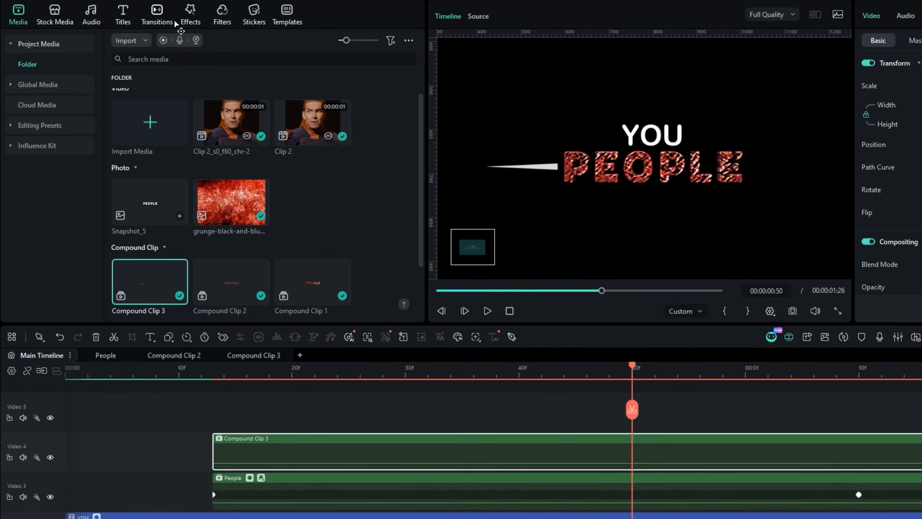
left_click(188, 19)
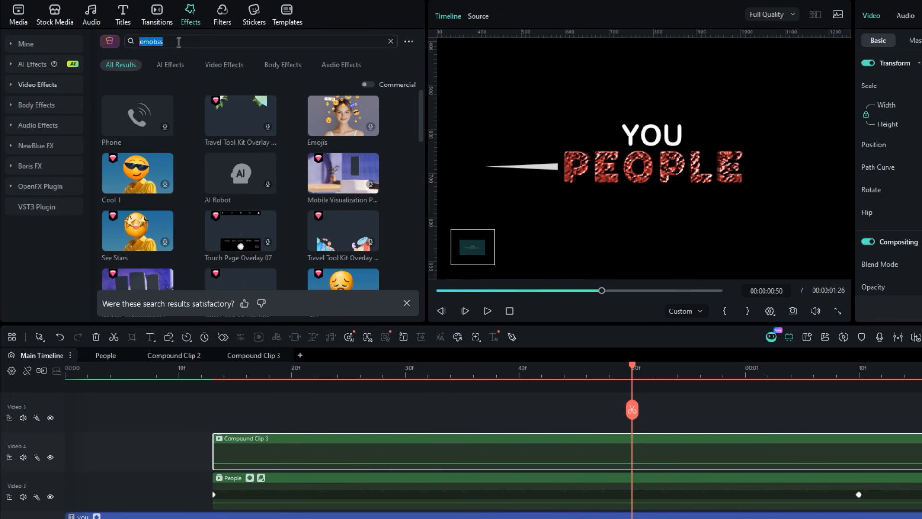
key("Return")
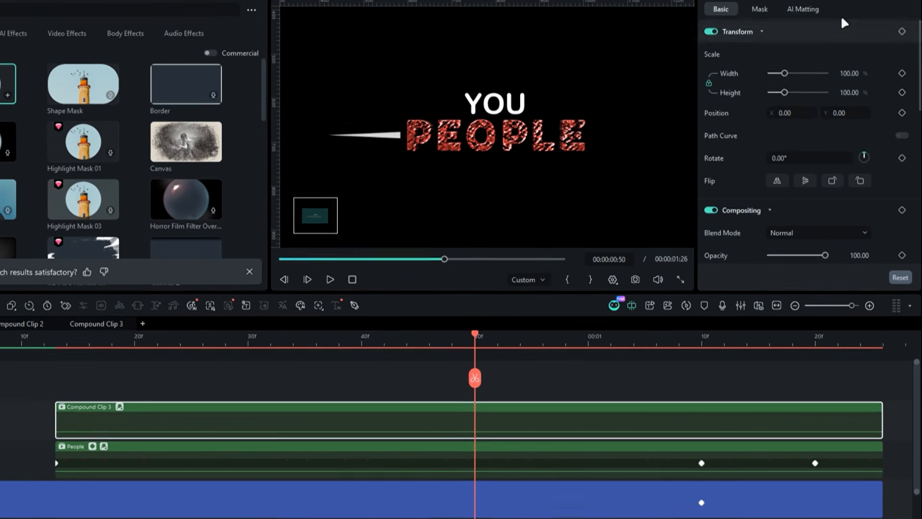
left_click(883, 13)
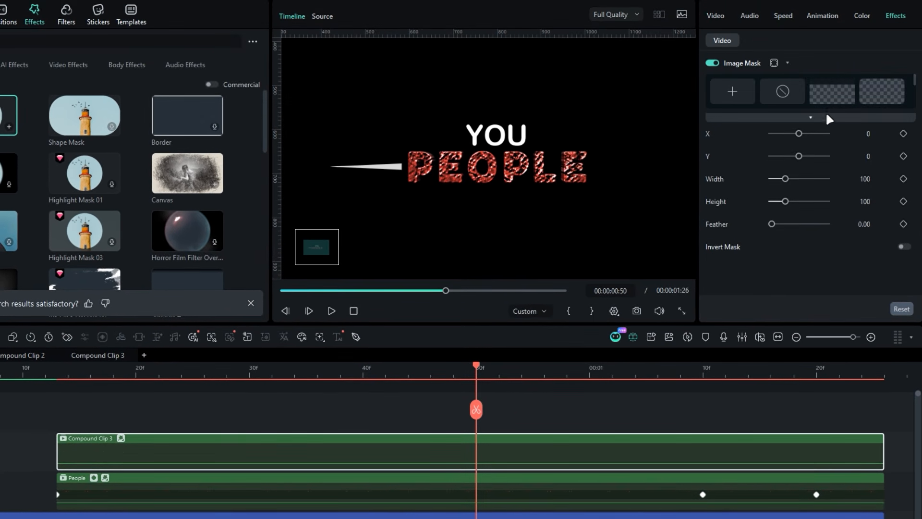
scroll(841, 192, "down", 8)
scroll(855, 180, "up", 1)
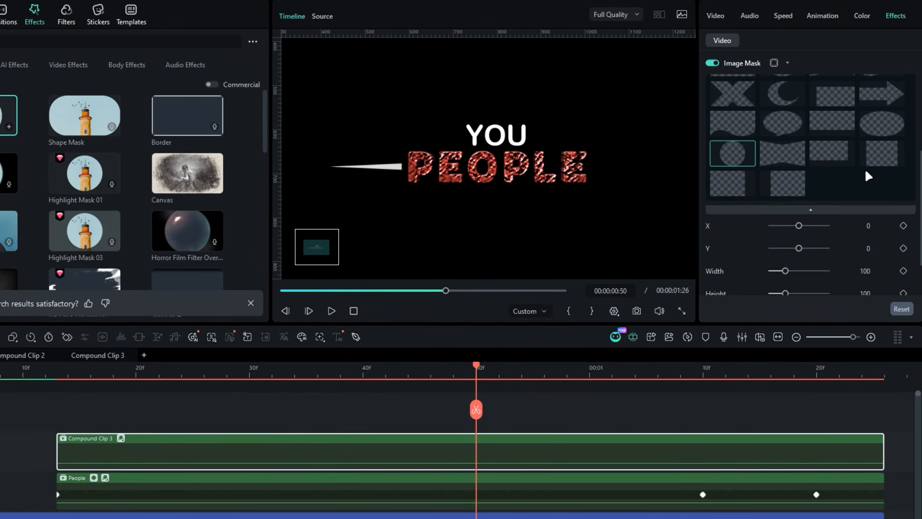
left_click(833, 209)
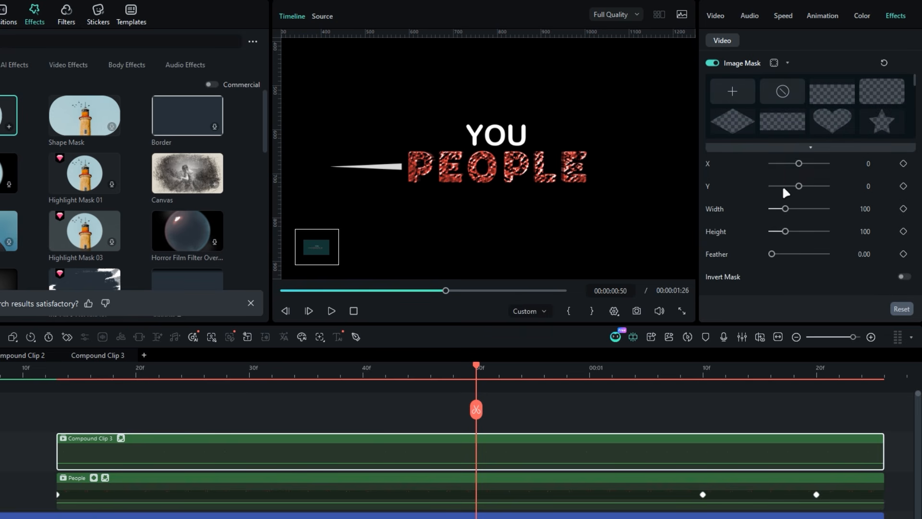
Set the Image Mask's X to -495 and add an X keyframe at frame 50.
mouse_move(786, 165)
left_mouse_down()
mouse_move(778, 165)
mouse_move(787, 166)
left_mouse_up()
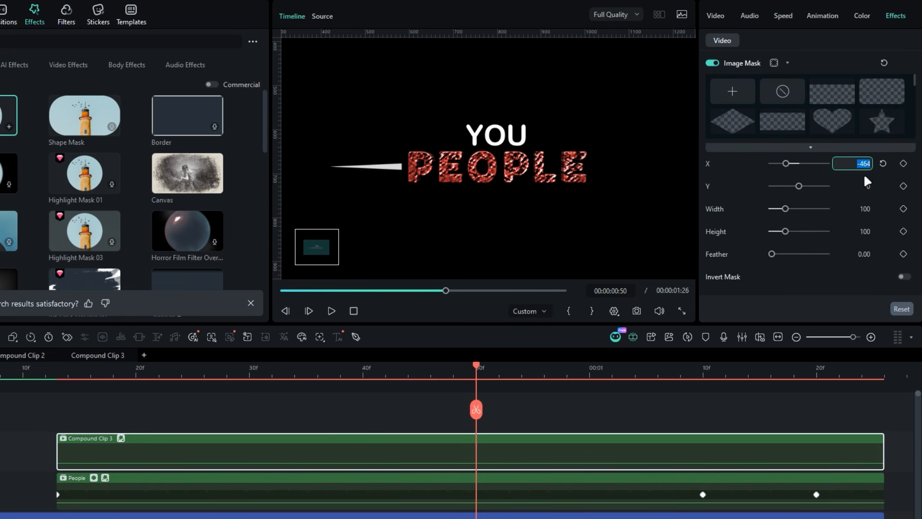
type("-495")
key("Return")
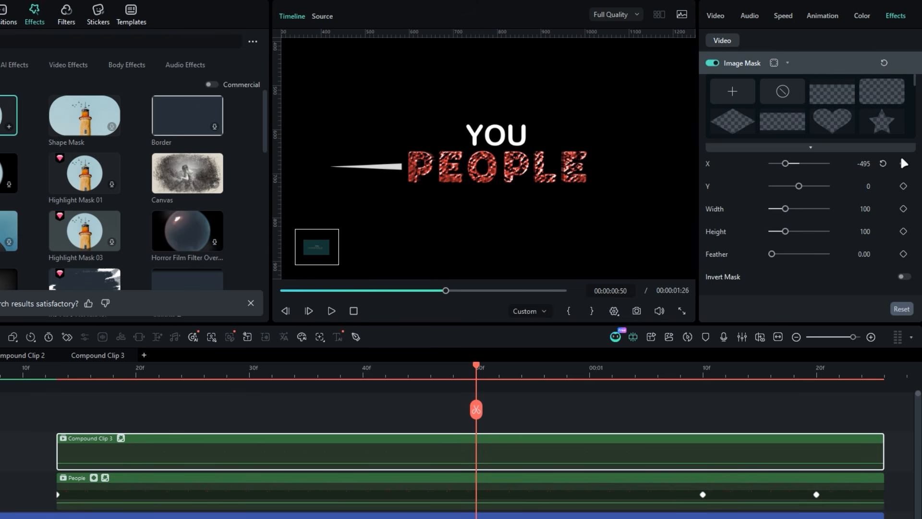
left_click(903, 163)
At frame 42, lower the Image Mask's X until the triangle is completely hidden.
left_click(384, 368)
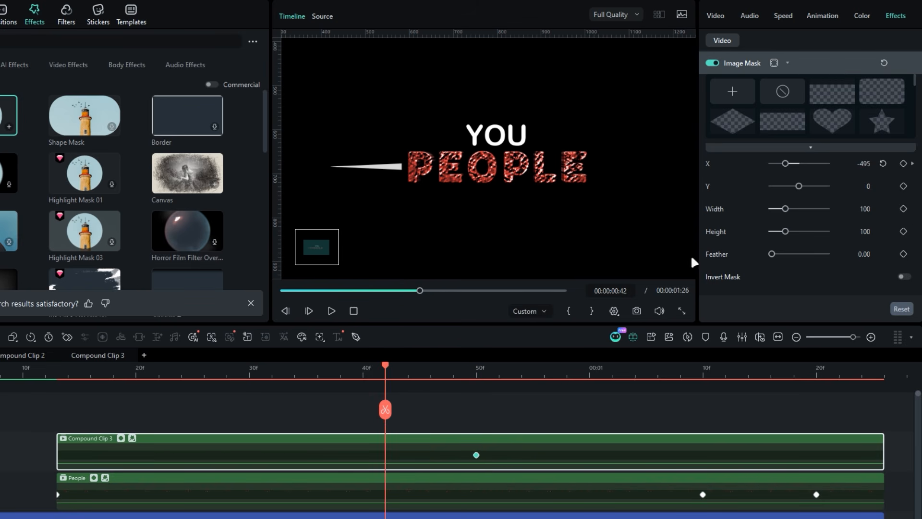
left_click_drag(786, 165, 782, 165)
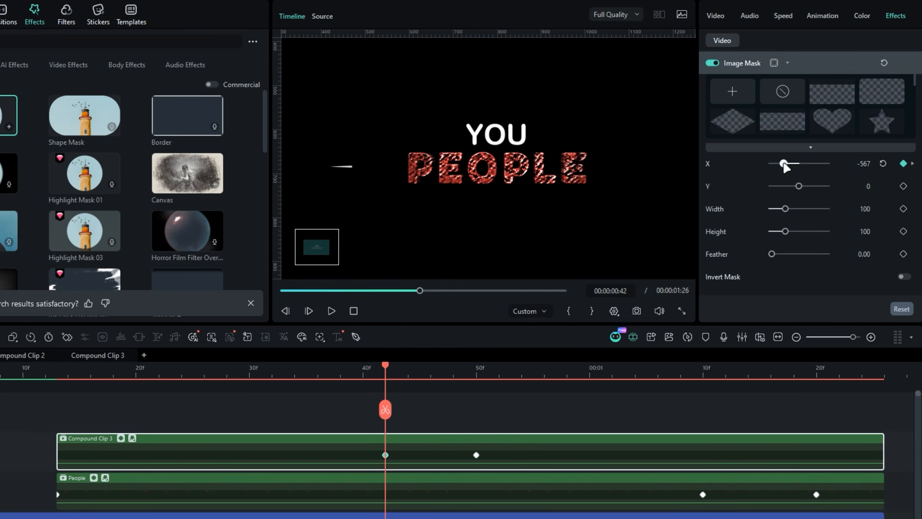
key("Down")
key("Down")
key("Down")
key("Down")
key("Down")
key("Down")
key("Down")
key("Down")
key("Down")
key("Down")
key("Down")
key("Down")
key("Down")
key("Down")
key("Down")
key("Down")
key("Down")
key("Down")
key("Down")
key("Down")
Move the hidden-state keyframe to the start of Compound Clip 3 and the fully revealed keyframe to 00:00:01:08, and preview the reveal.
left_click_drag(386, 455, 59, 454)
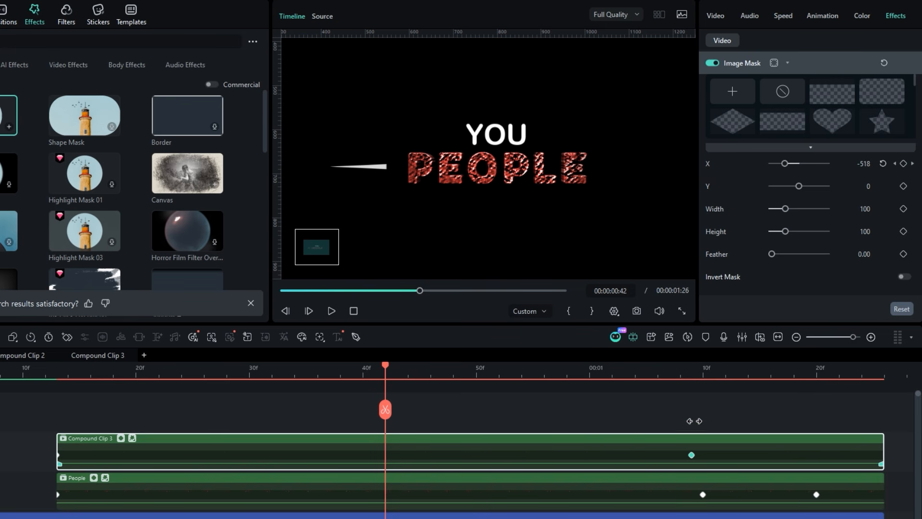
left_click(680, 366)
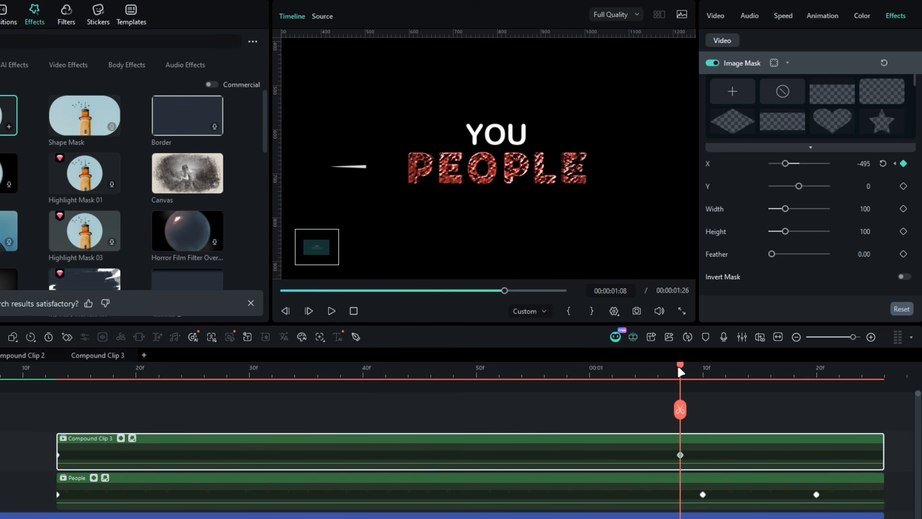
mouse_move(681, 369)
left_mouse_down()
mouse_move(134, 397)
mouse_move(625, 387)
mouse_move(471, 412)
mouse_move(96, 412)
mouse_move(576, 409)
left_mouse_up()
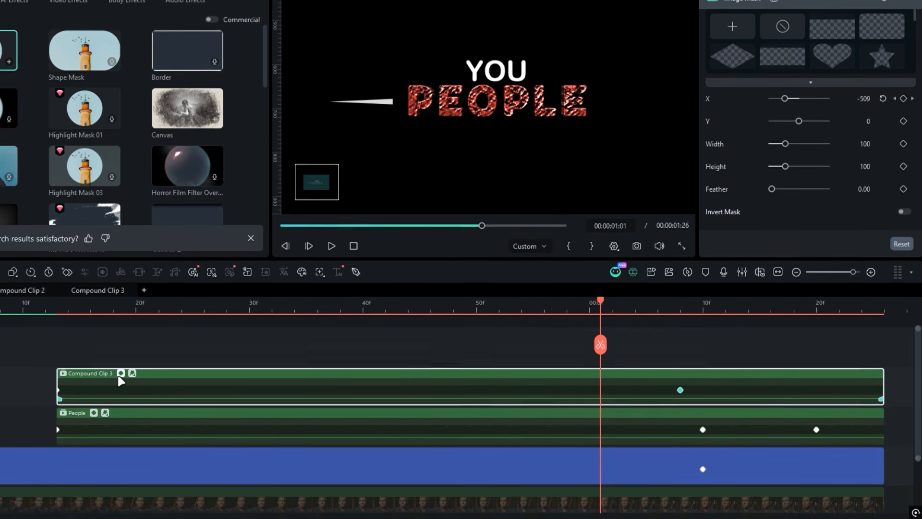
Apply a decelerating curve preset to the Image Mask's X keyframes on Compound Clip 3 and preview the eased reveal.
left_click(121, 439)
scroll(299, 366, "down", 3)
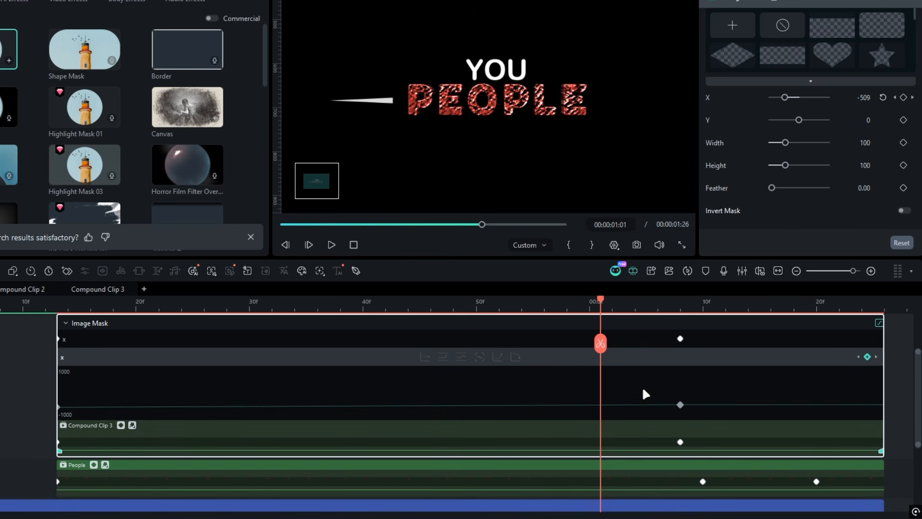
left_click(515, 357)
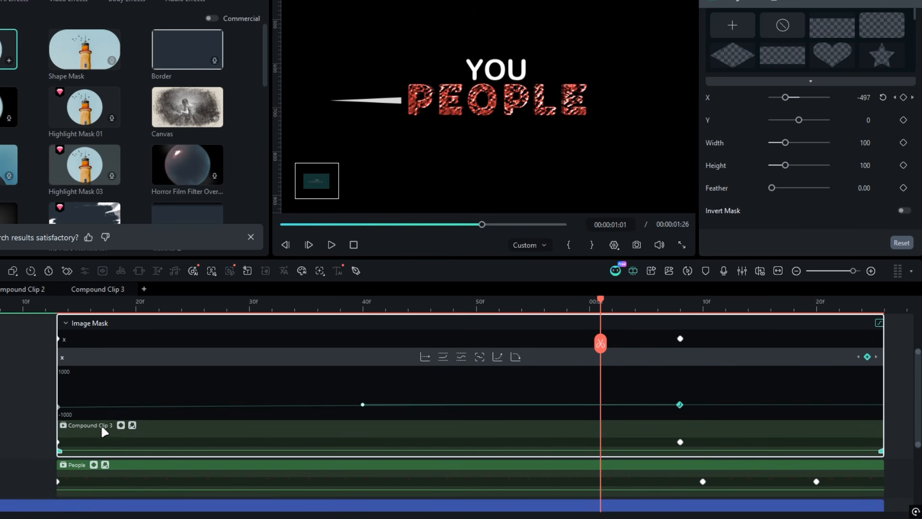
left_click(121, 425)
scroll(404, 344, "up", 3)
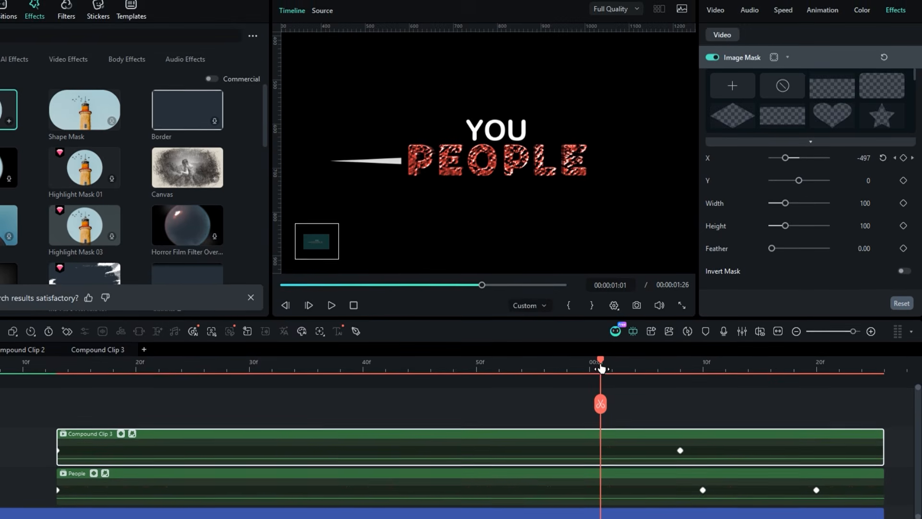
left_click_drag(601, 368, 612, 396)
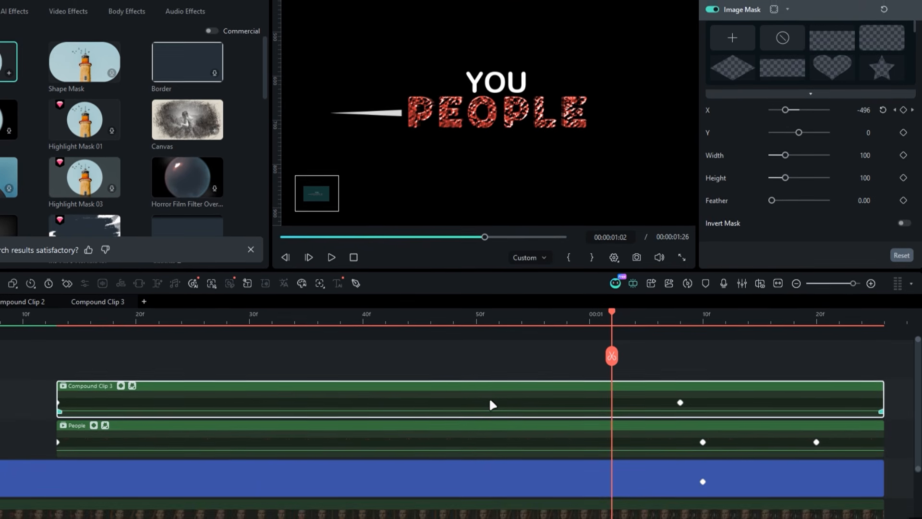
Open Compound Clip 3 and place the red grunge texture image above the Triangle clip, starting at 00:00.
double_click(500, 450)
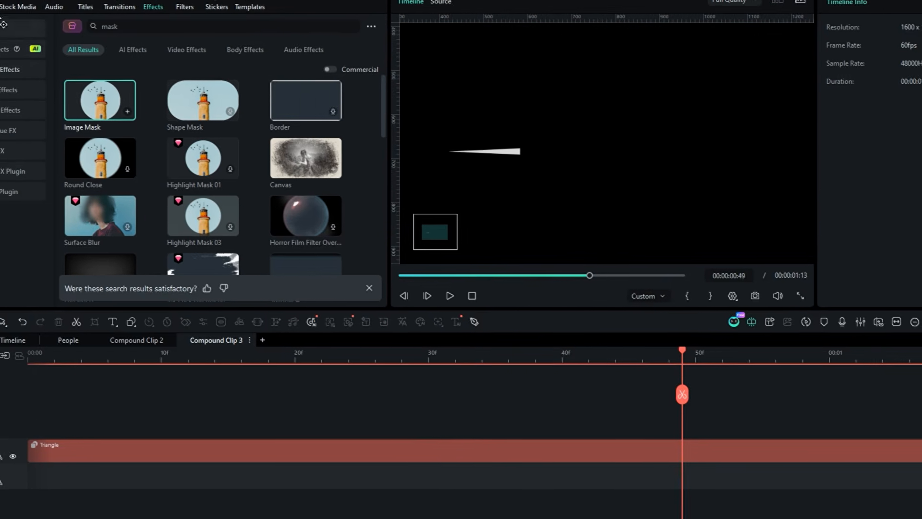
left_click(11, 13)
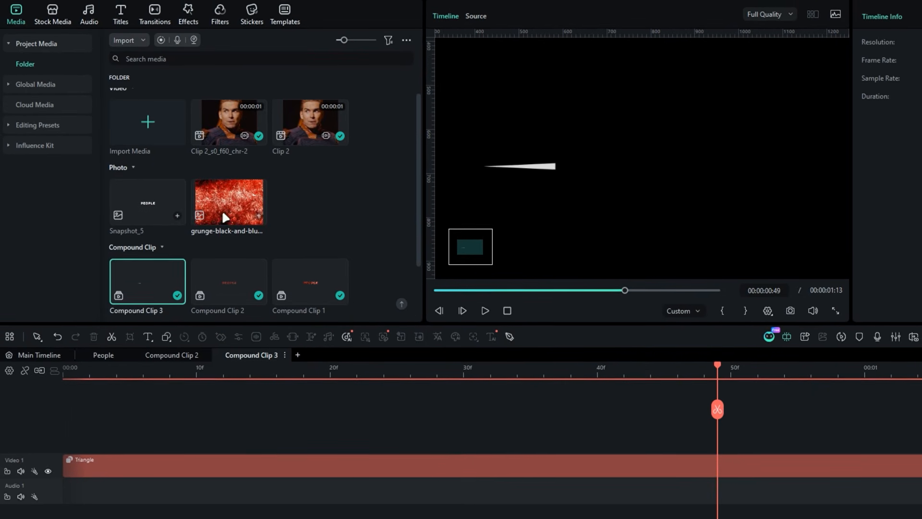
left_click_drag(222, 209, 67, 431)
Trim the grunge texture clip to end with the Triangle clip at 00:00:01:13.
right_click(797, 355)
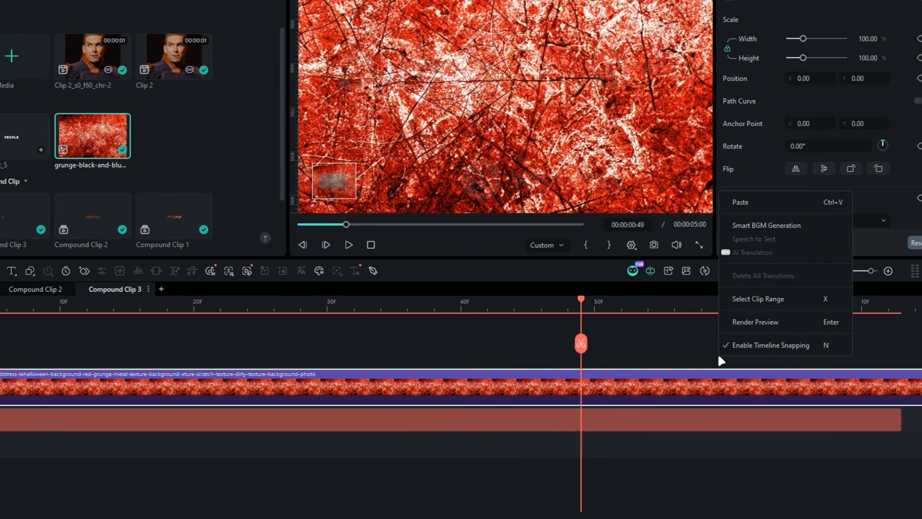
left_click(796, 356)
key("Down")
left_click(795, 375)
left_click(884, 345)
key("Delete")
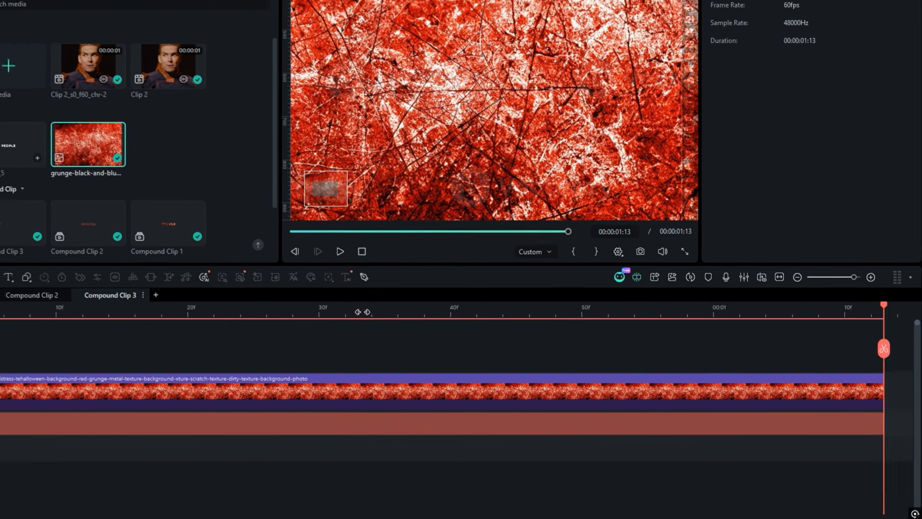
Fit the whole canvas in the preview and scale the grunge texture down to 67%.
left_click(362, 386)
left_click(613, 244)
mouse_move(745, 341)
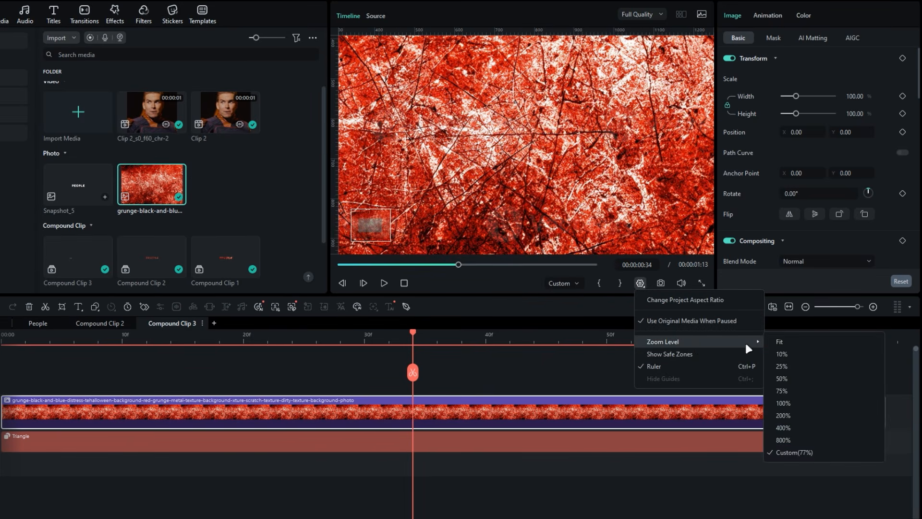
left_click(781, 341)
left_click_drag(854, 94, 831, 95)
Convert the grunge texture clip into a compound clip named Texture 2.
key("alt+g")
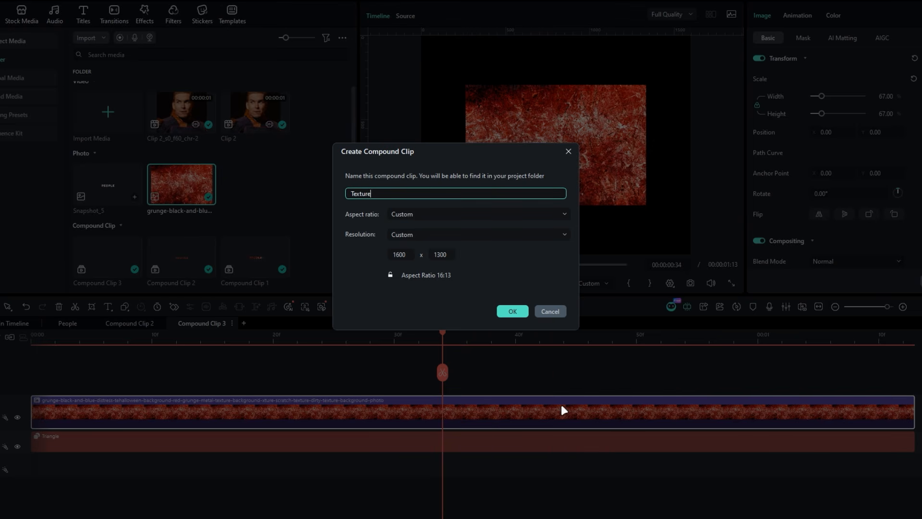
type("Texture 2")
key("Return")
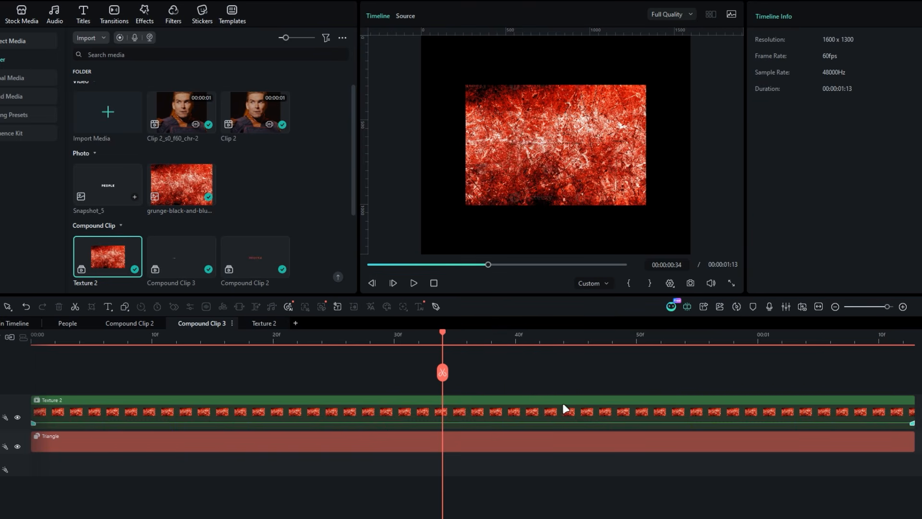
Hide the Texture 2 track and take a snapshot of the triangle alone.
left_click(17, 417)
left_click(443, 438)
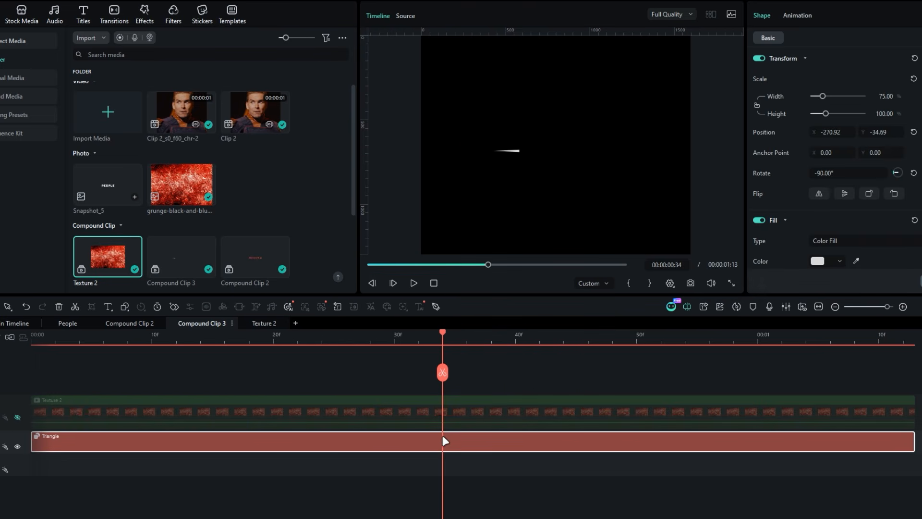
left_click(690, 283)
left_click(520, 280)
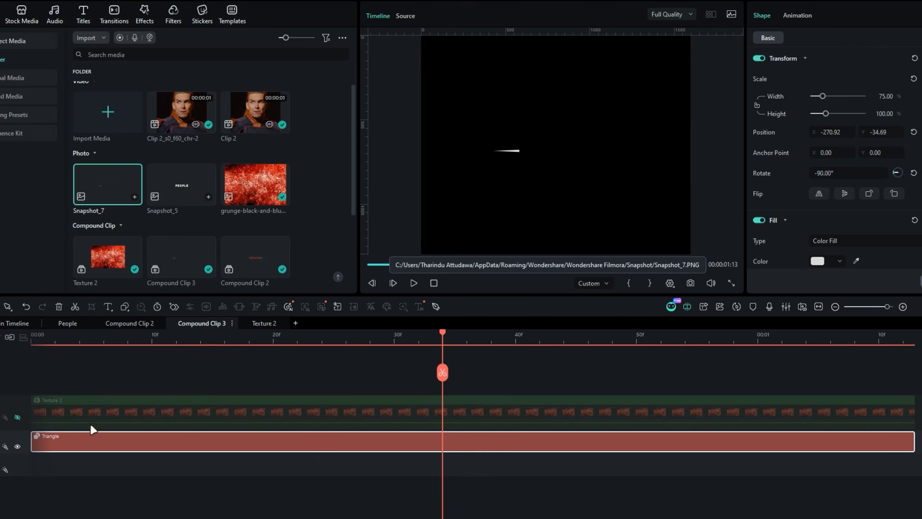
Make the Texture 2 track visible again, then import Snapshot_7 as a custom mask and apply it to Texture 2.
left_click(17, 417)
left_click(467, 410)
left_click(809, 38)
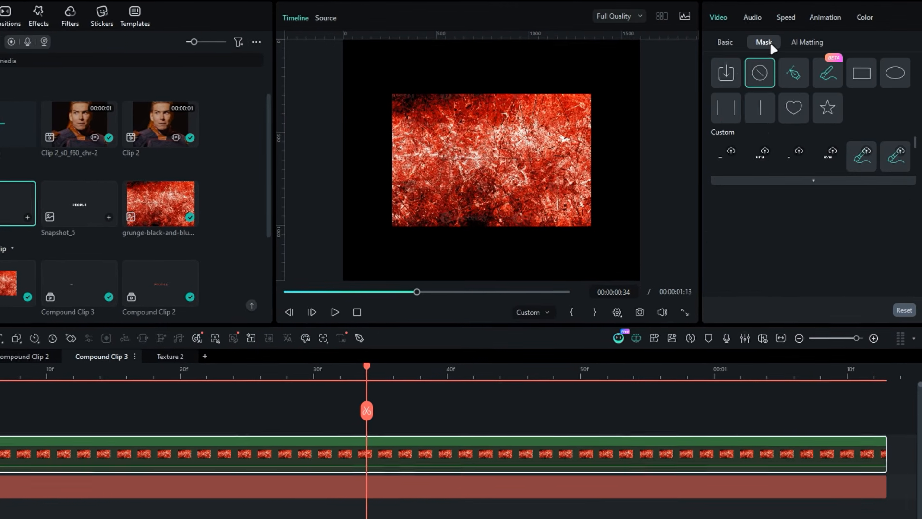
left_click(721, 74)
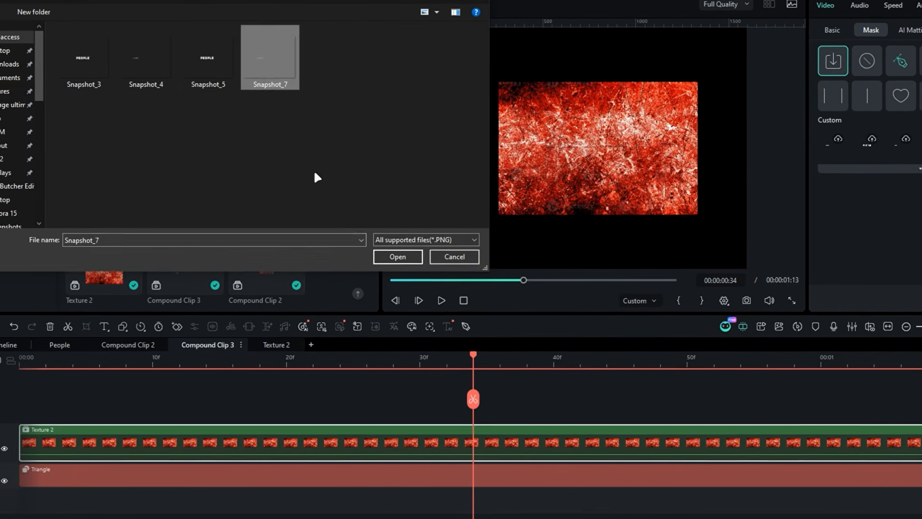
left_click(408, 256)
left_click(558, 287)
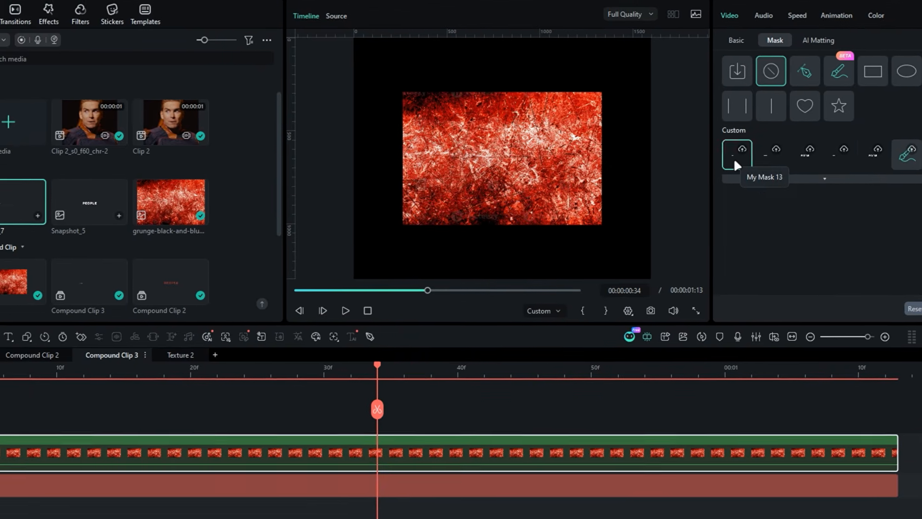
left_click(736, 163)
scroll(419, 161, "up", 3)
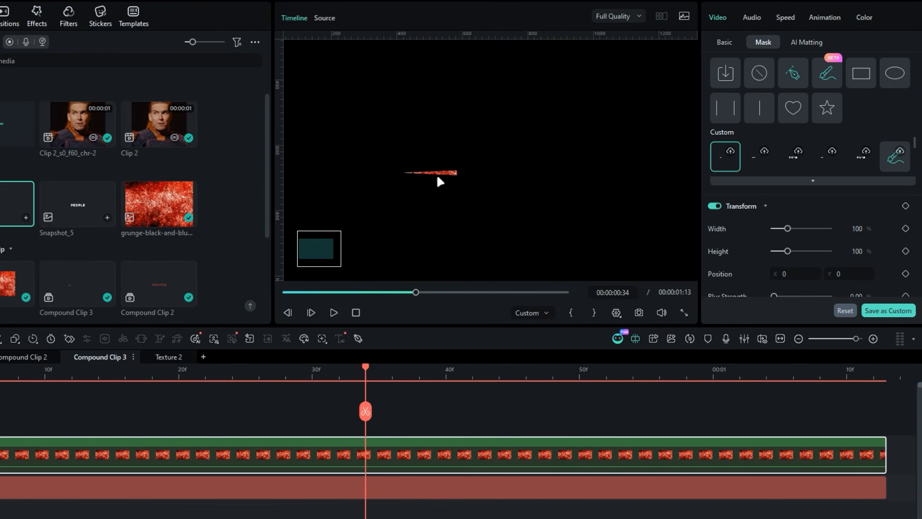
Inside the Texture 2 compound clip, shift the texture image up and to the left, then return to Compound Clip 3 and preview the triangle.
double_click(401, 461)
left_click_drag(472, 246, 454, 211)
left_click(190, 357)
left_click(197, 383)
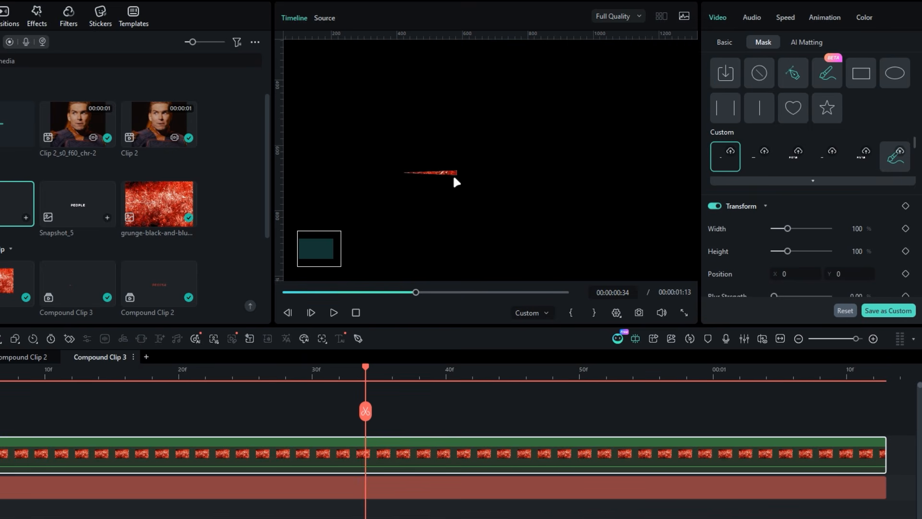
left_click_drag(366, 369, 432, 389)
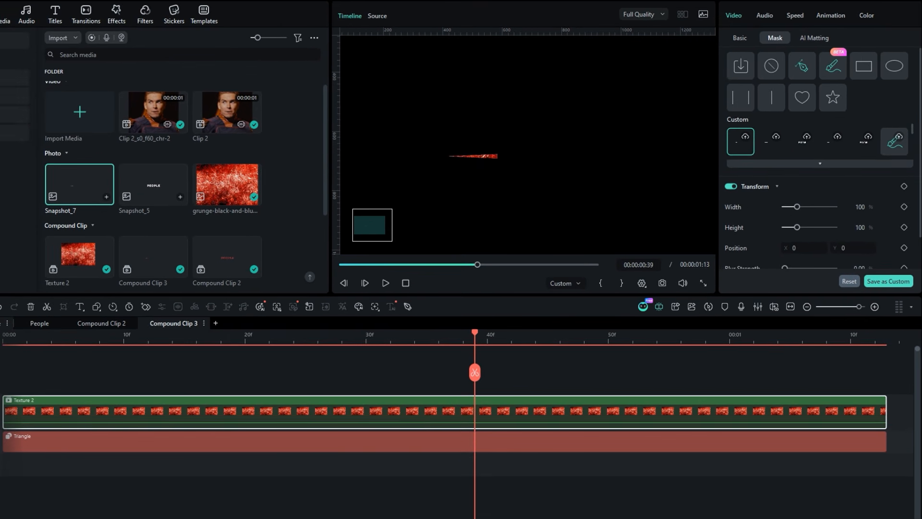
Return to the main timeline and move the Compound Clip 3 clip up one track, leaving an empty track above People.
left_click(1, 323)
left_click_drag(639, 345, 609, 345)
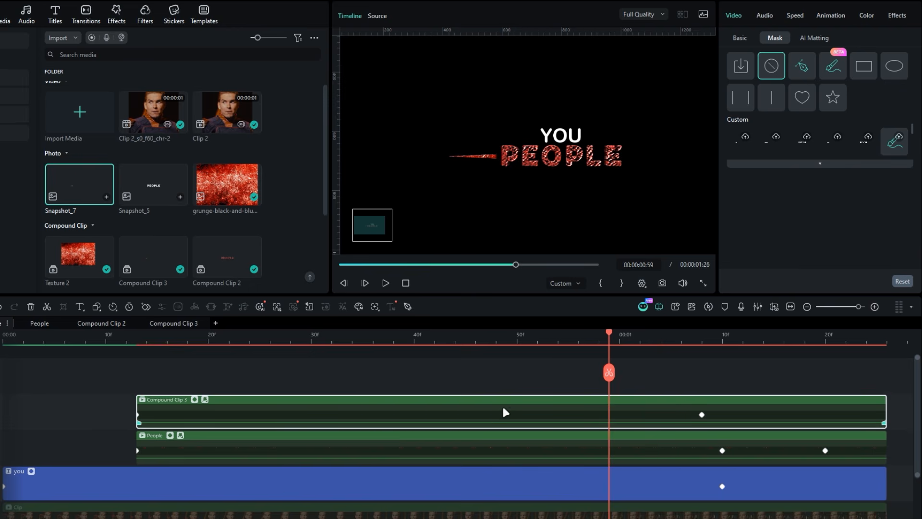
left_click_drag(506, 412, 518, 386)
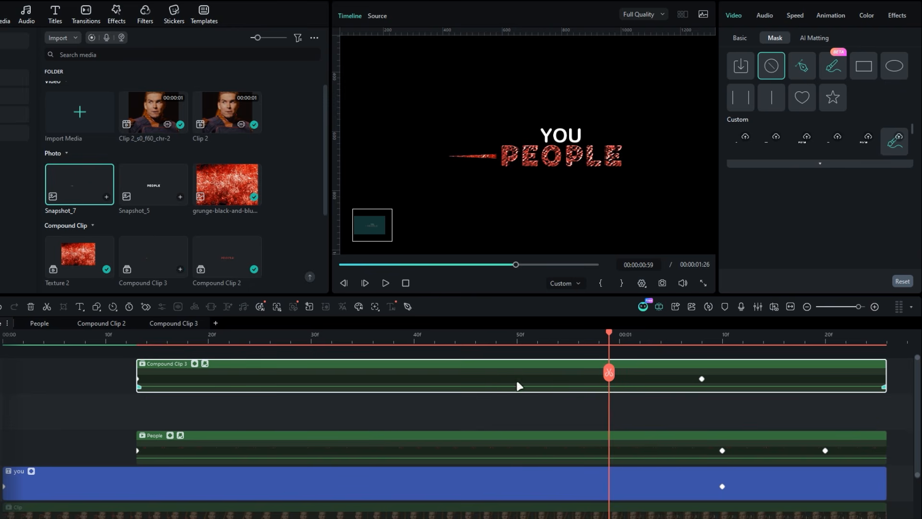
Copy the Triangle shape from inside Compound Clip 3 and paste it on the main timeline's empty track between Compound Clip 3 and People.
double_click(525, 371)
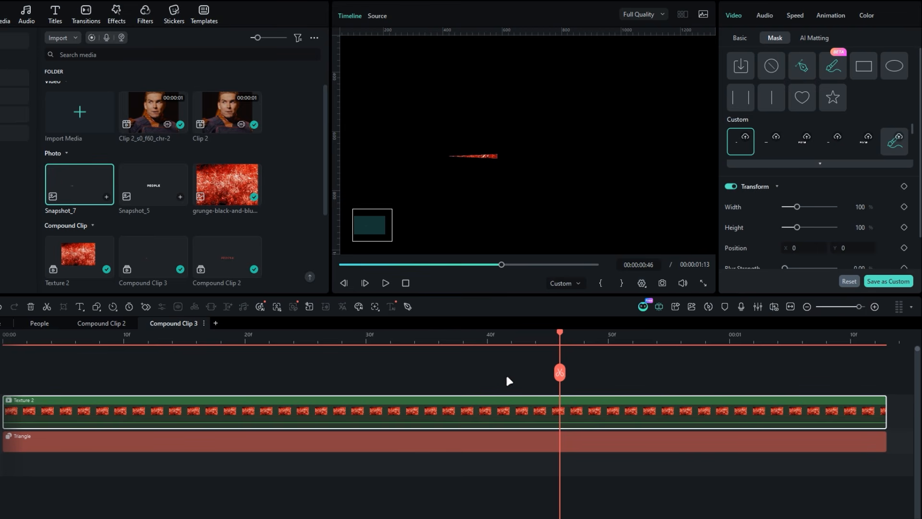
left_click(453, 445)
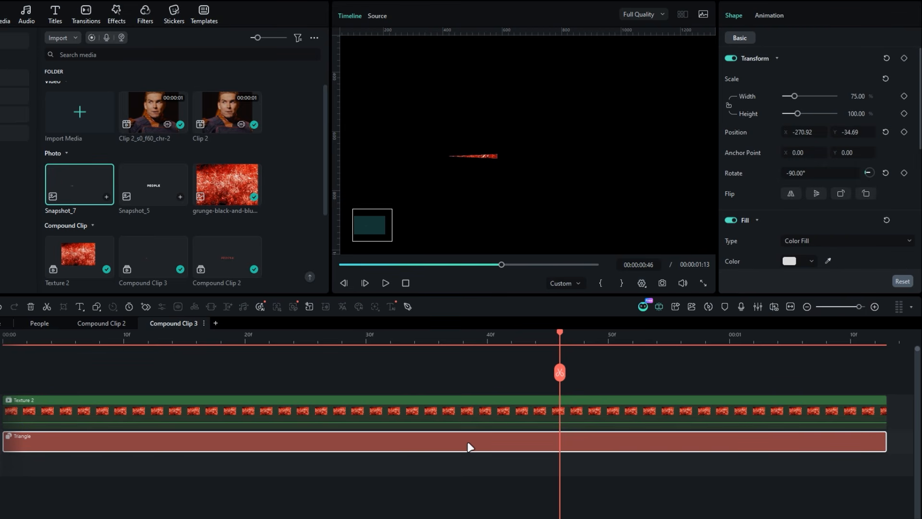
left_click(1, 323)
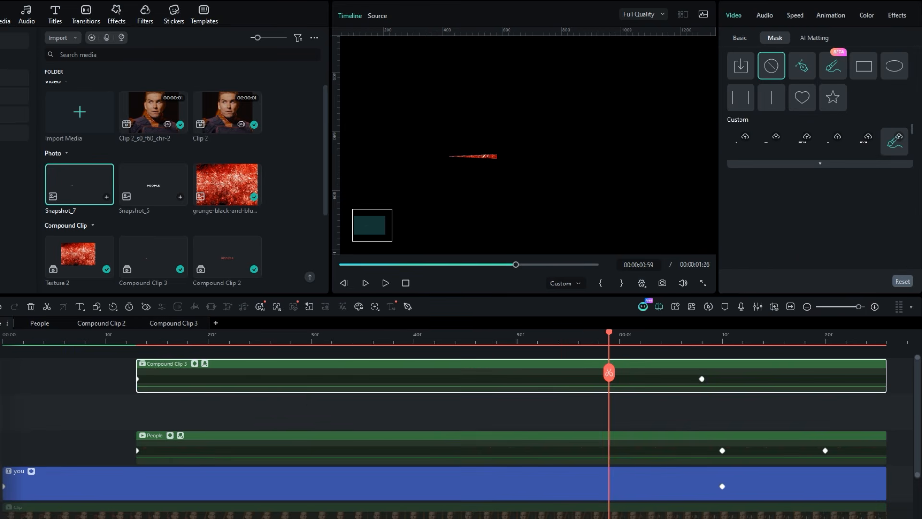
left_click(1, 411)
left_click(168, 342)
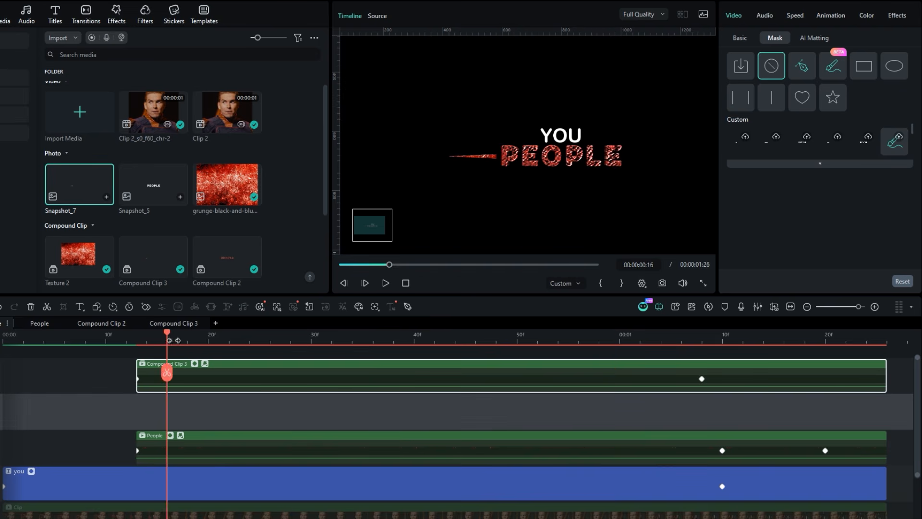
key("ctrl+v")
left_click_drag(305, 413, 275, 414)
Convert the pasted Triangle into a compound clip named "white line" and mark it purple.
left_click(556, 335)
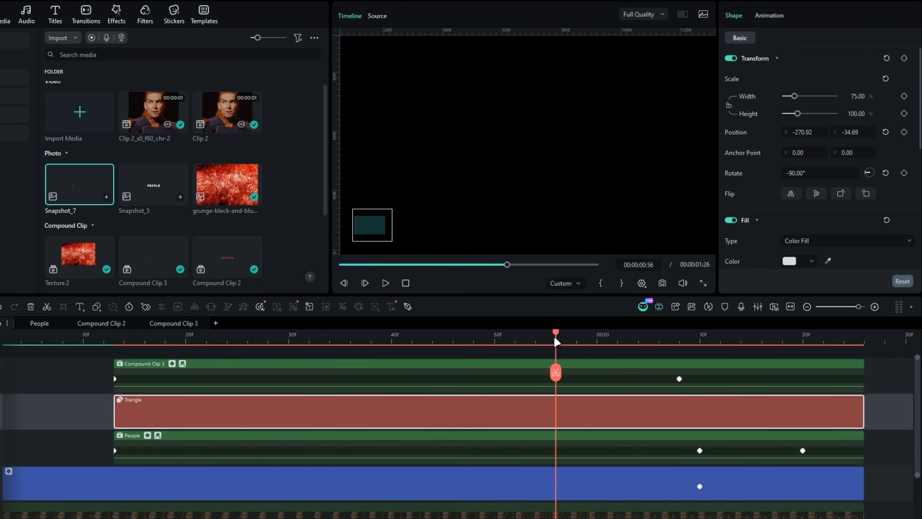
left_click_drag(556, 334, 588, 344)
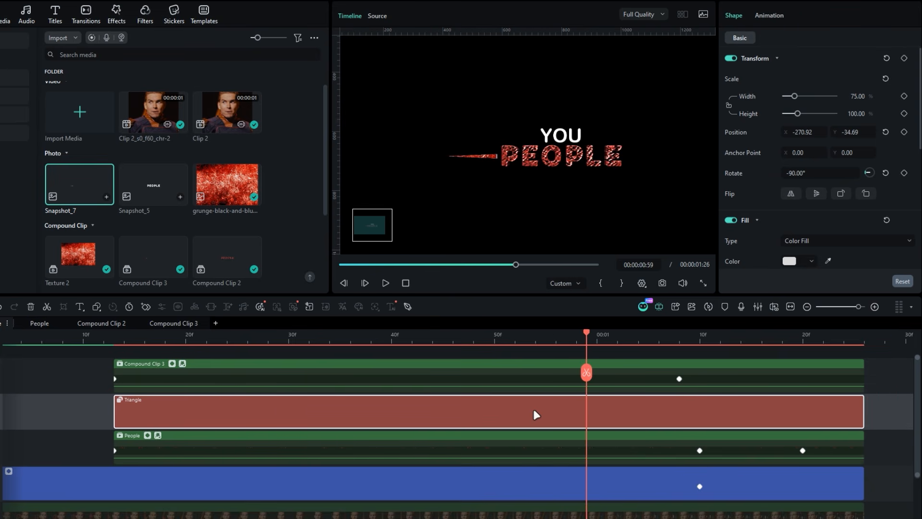
key("alt+g")
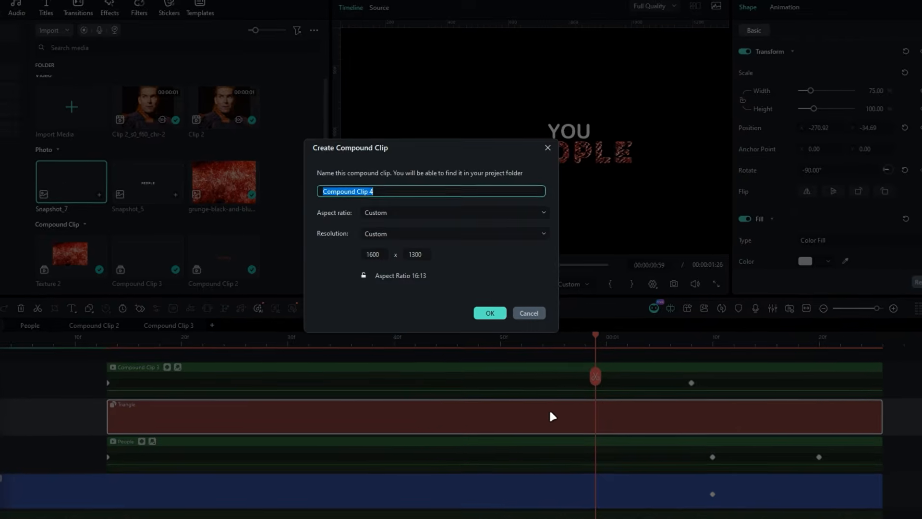
type("white line")
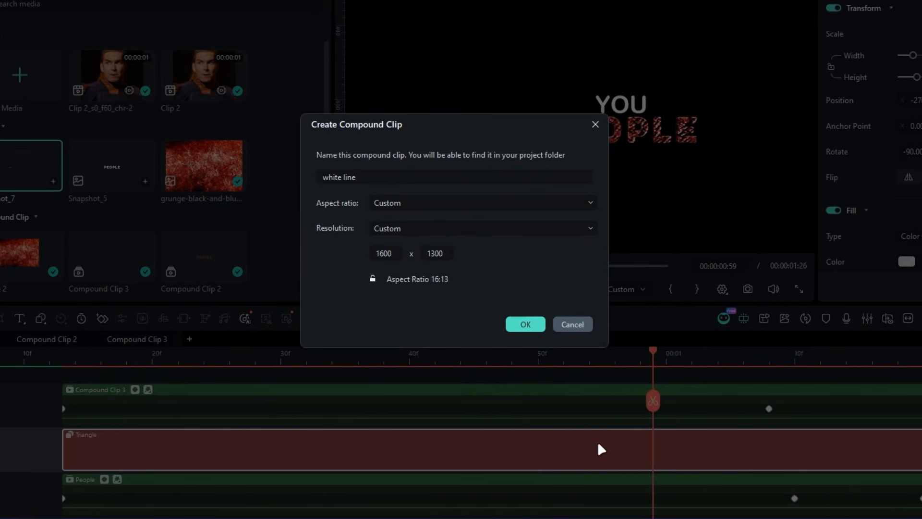
key("Return")
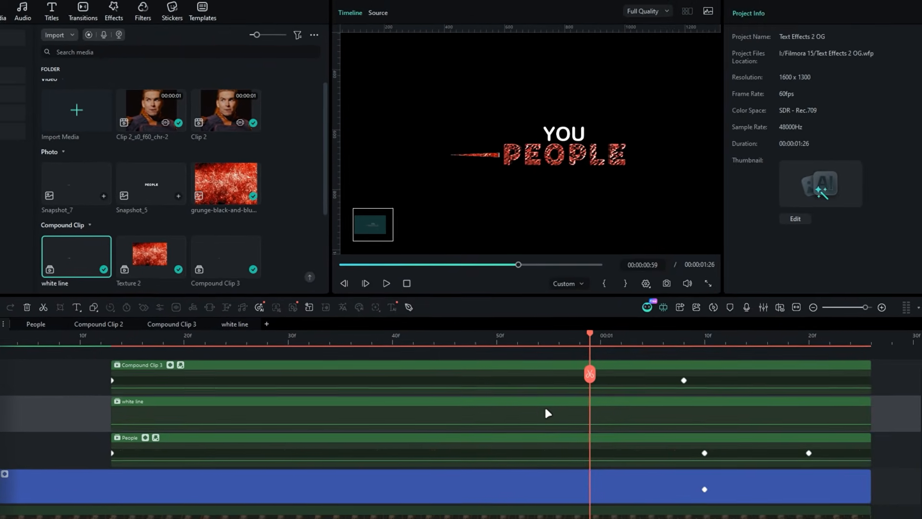
right_click(546, 410)
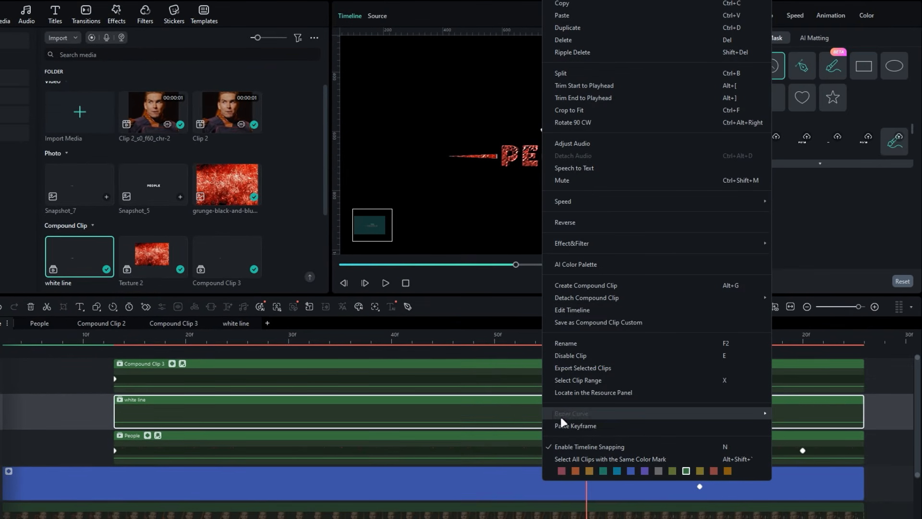
left_click(642, 470)
Copy the effects of Compound Clip 3 and paste them onto the white line clip.
left_click(525, 361)
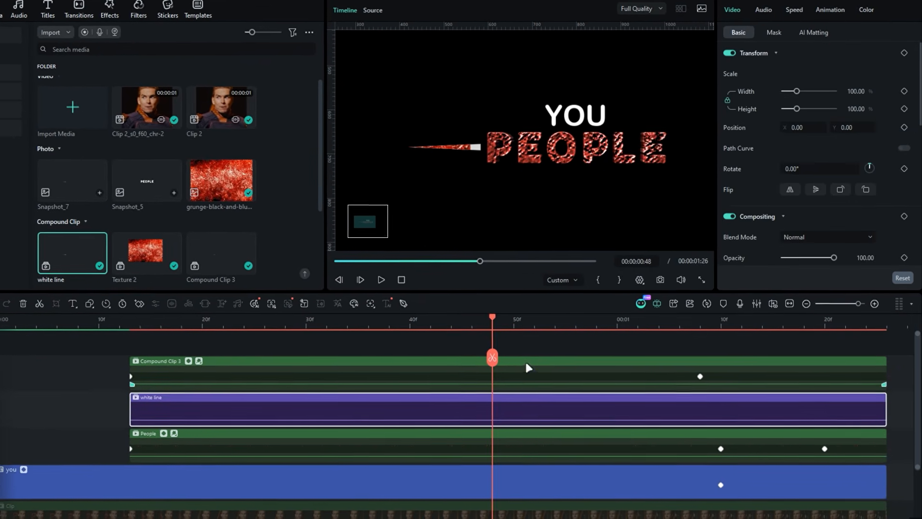
right_click(523, 360)
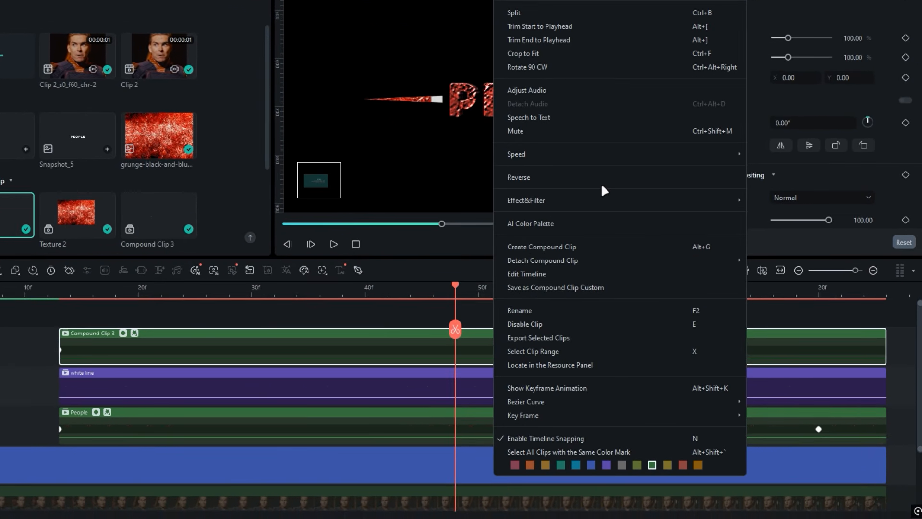
left_click(784, 199)
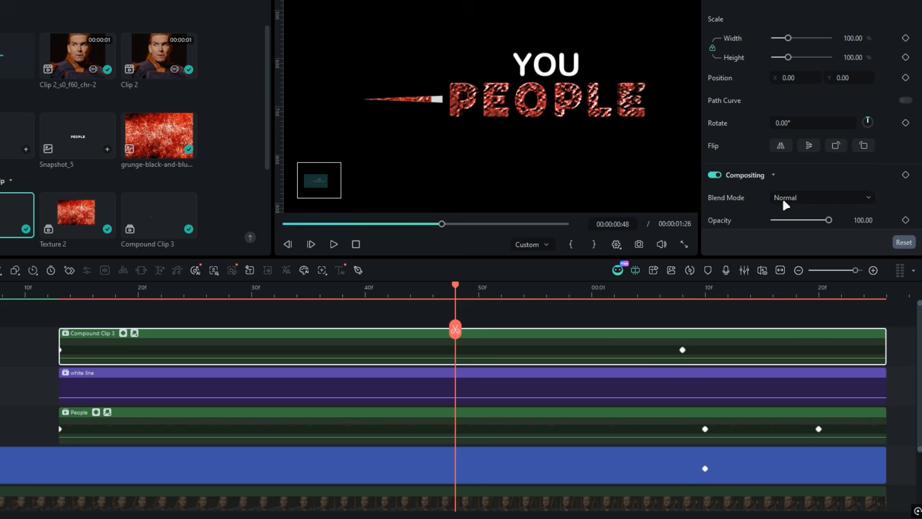
left_click(593, 291)
left_click_drag(593, 286, 571, 283)
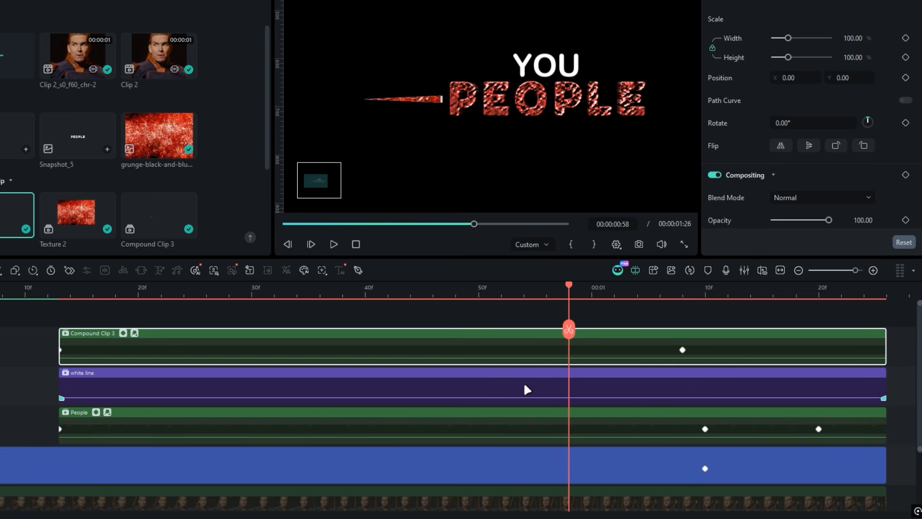
right_click(487, 380)
mouse_move(530, 201)
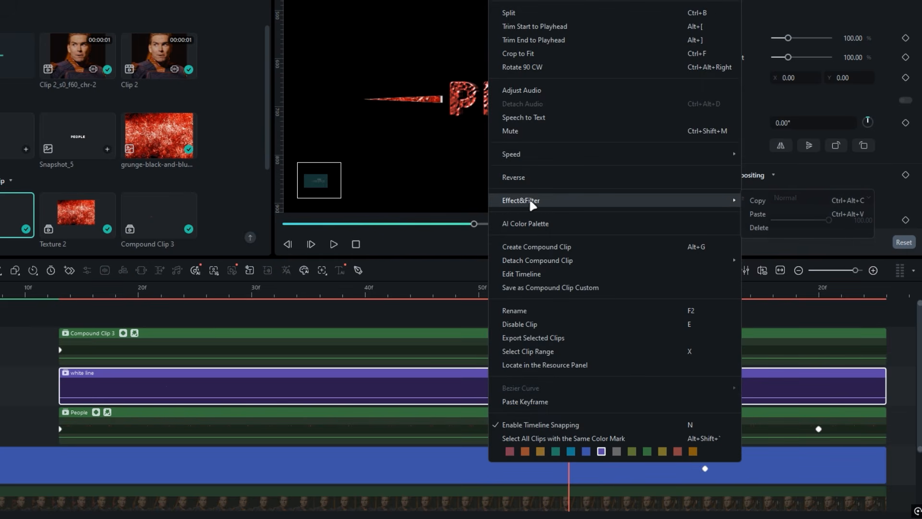
left_click(772, 213)
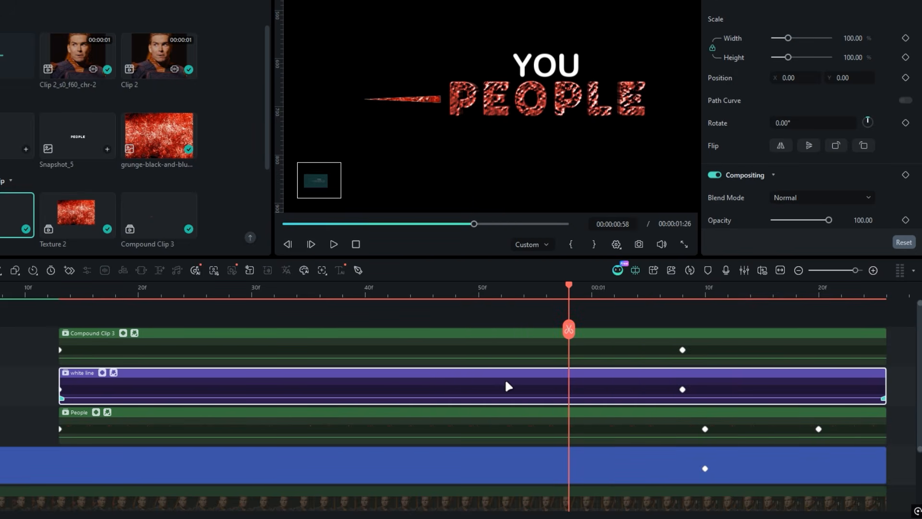
Paste the copied Image Mask effect onto the white line clip a second time and show the clip's keyframe animation.
right_click(508, 386)
mouse_move(571, 203)
left_click(817, 214)
left_click(103, 373)
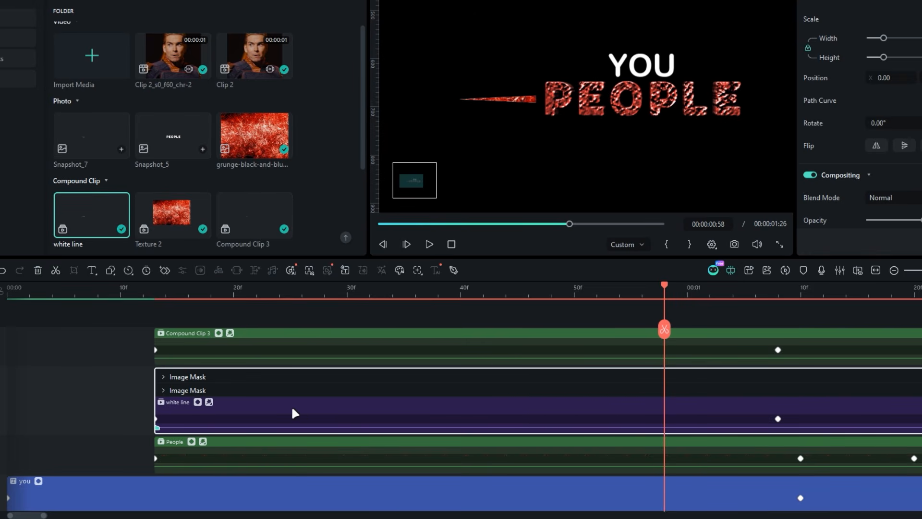
Shift the white line clip two frames earlier and preview the white tip along the triangle.
left_click_drag(312, 410, 336, 411)
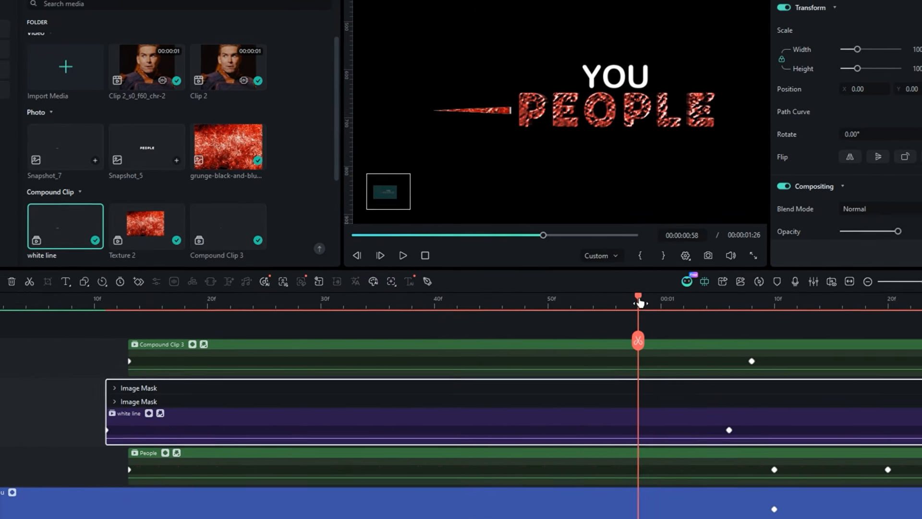
left_click_drag(640, 302, 536, 302)
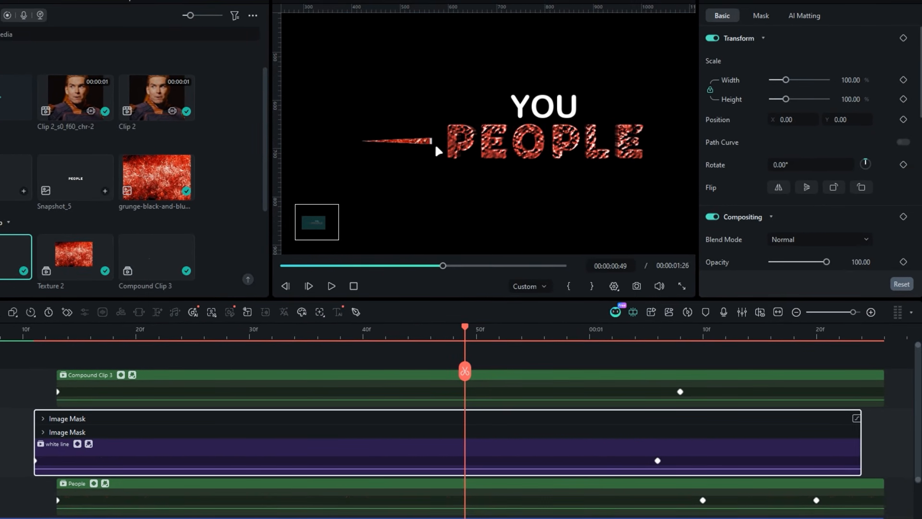
left_click_drag(465, 327, 315, 332)
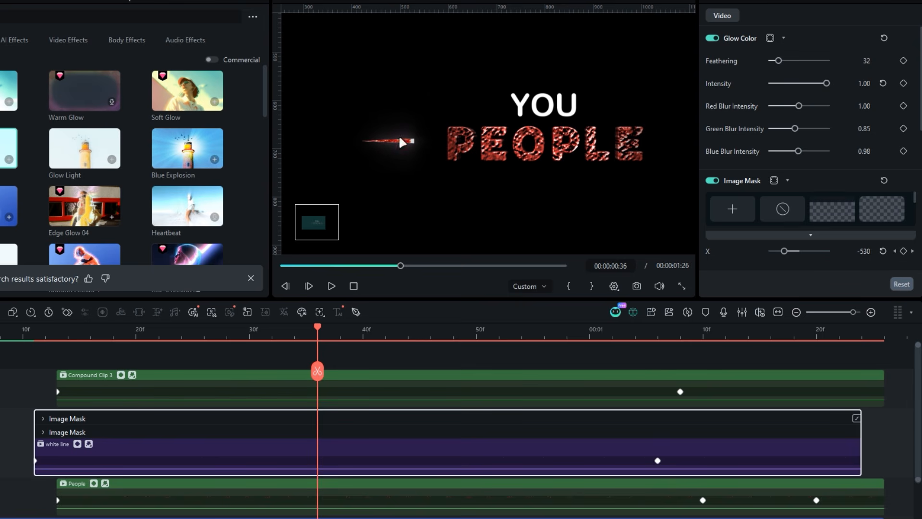
scroll(381, 138, "up", 1)
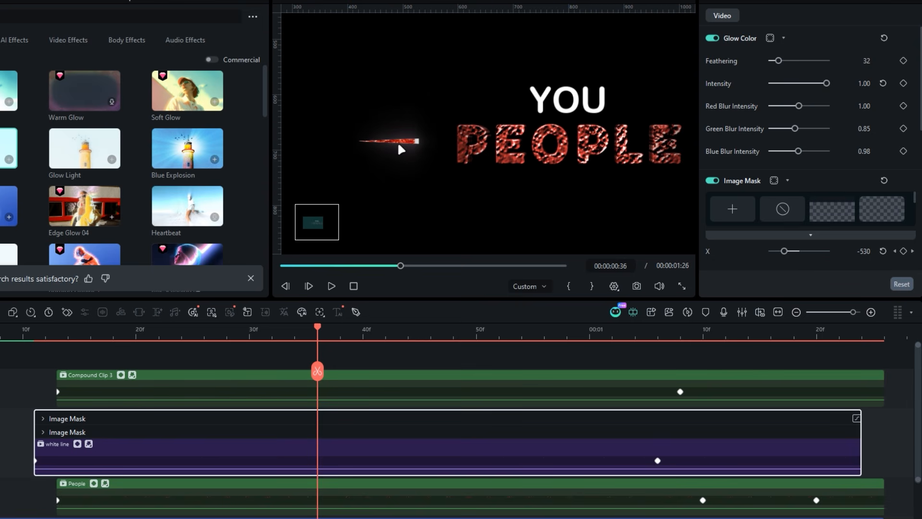
Hide the Compound Clip 3 track and invert the upper Image Mask in the white line clip's effects.
left_click(0, 390)
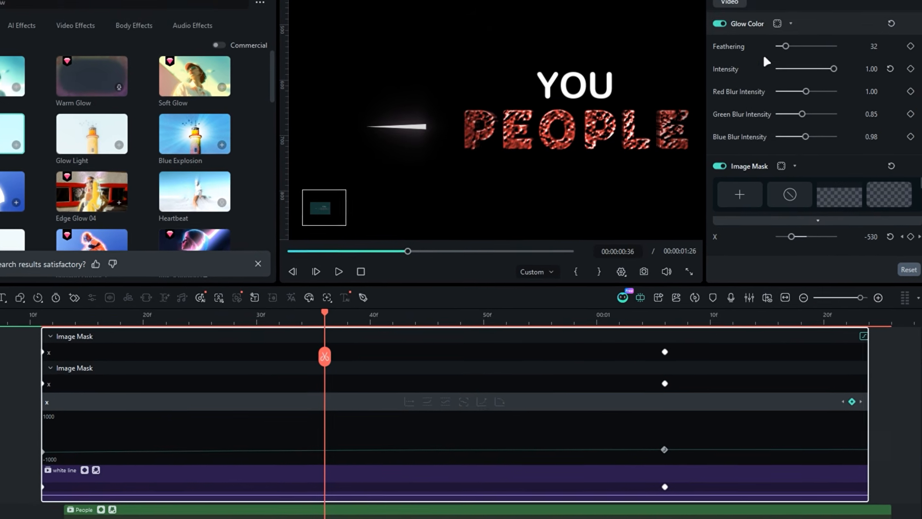
left_click(747, 34)
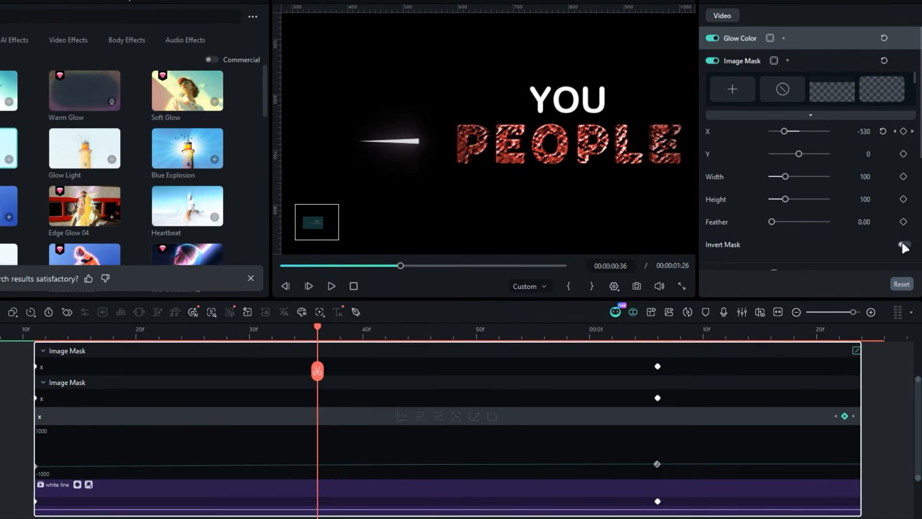
left_click(906, 242)
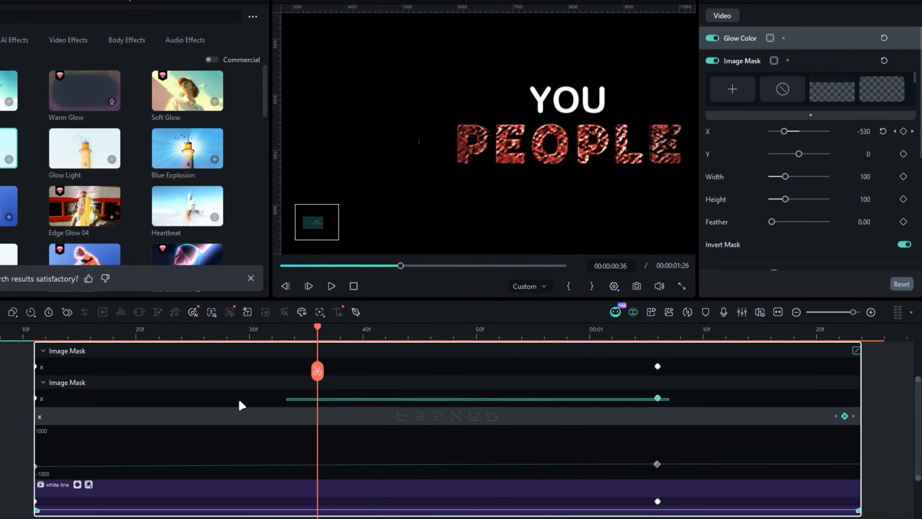
Move both X keyframes of the white line's second Image Mask lane two frames later, then make the Compound Clip 3 track visible again.
left_click_drag(241, 406, 42, 405)
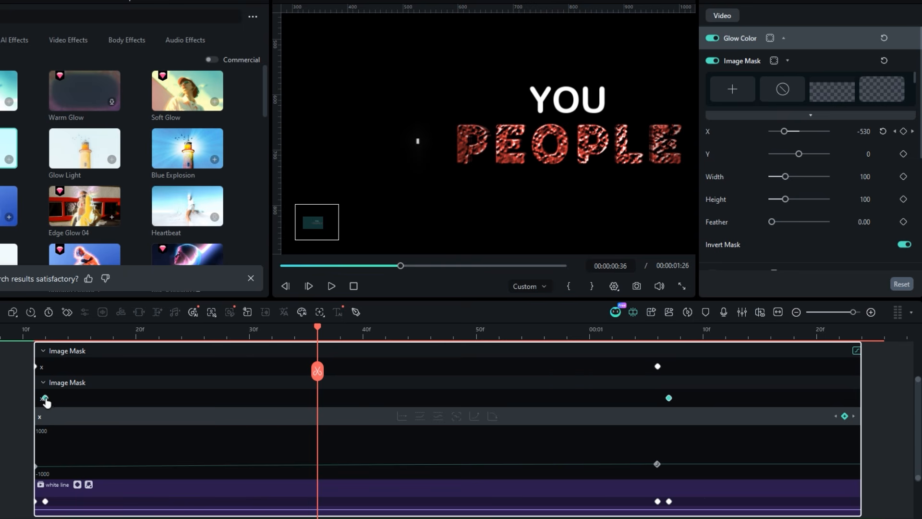
left_click_drag(46, 402, 57, 403)
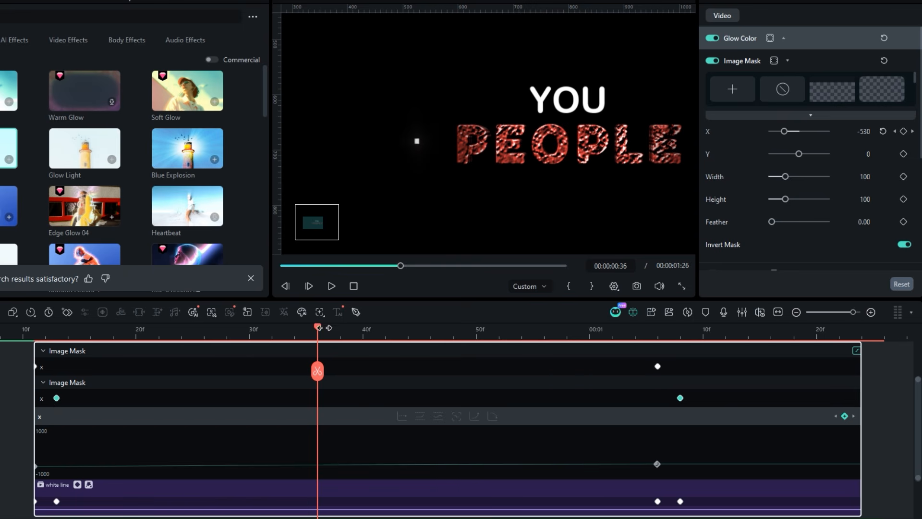
left_click_drag(316, 321, 374, 369)
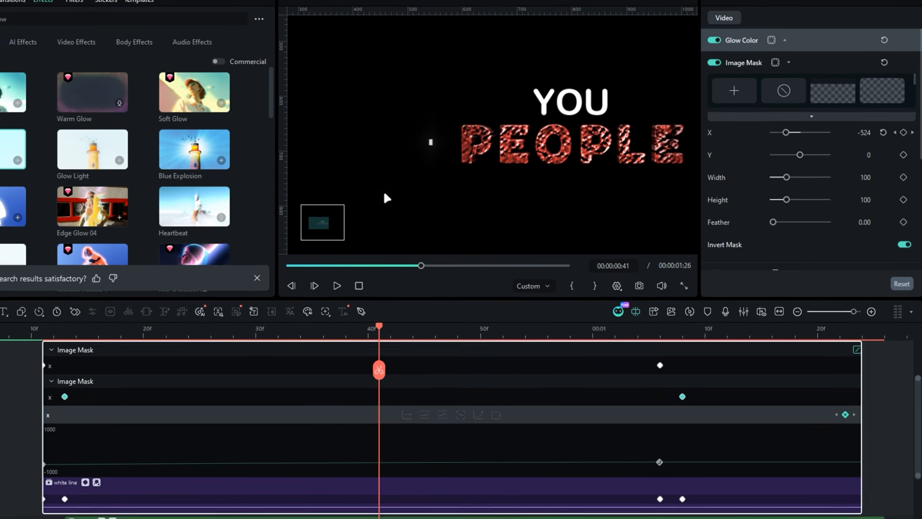
scroll(174, 388, "up", 3)
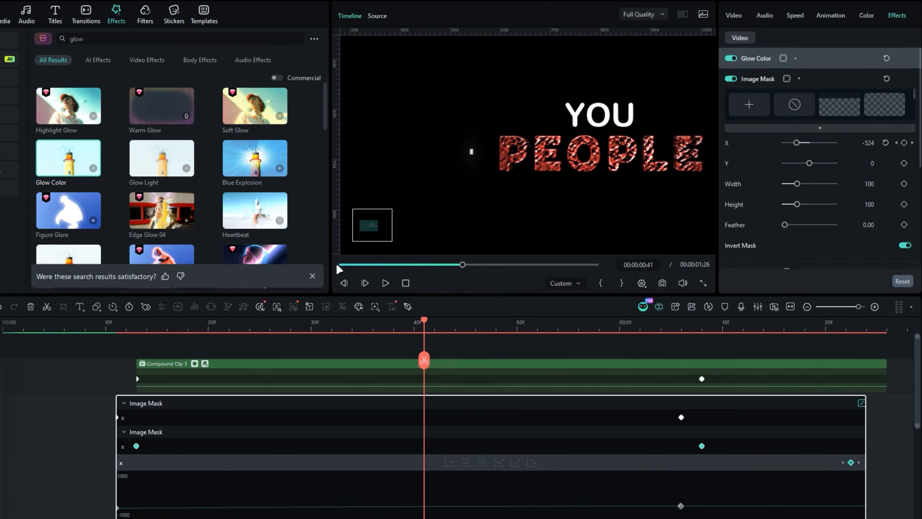
scroll(430, 358, "down", 2)
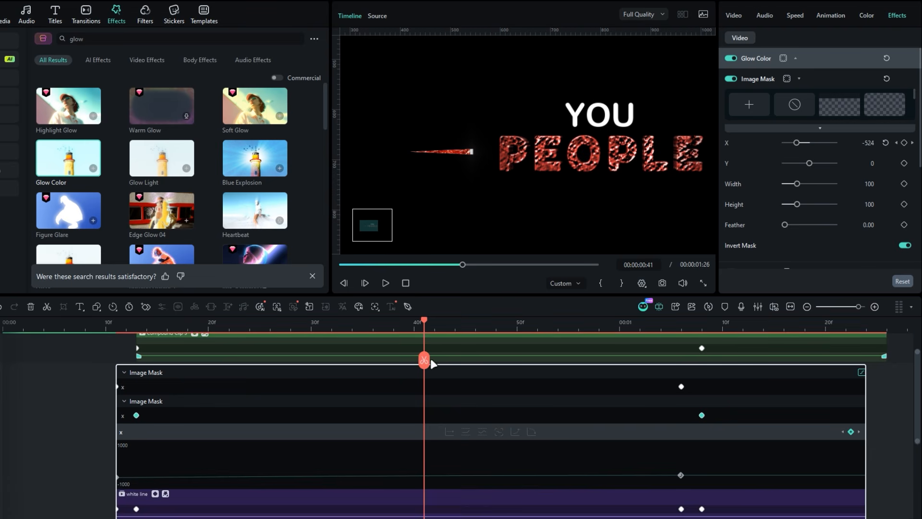
Collapse both Image Mask settings of the white line clip and delete its Glow Color effect.
left_click(753, 89)
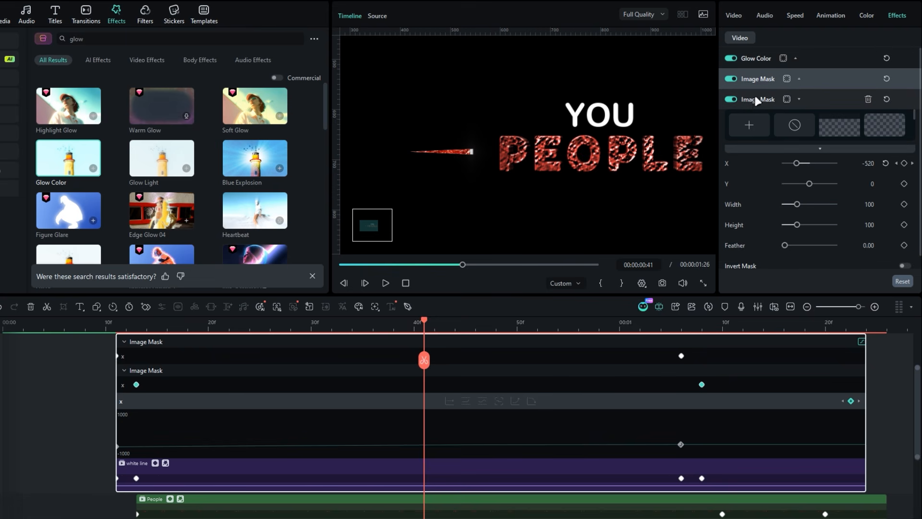
left_click(756, 99)
mouse_move(873, 62)
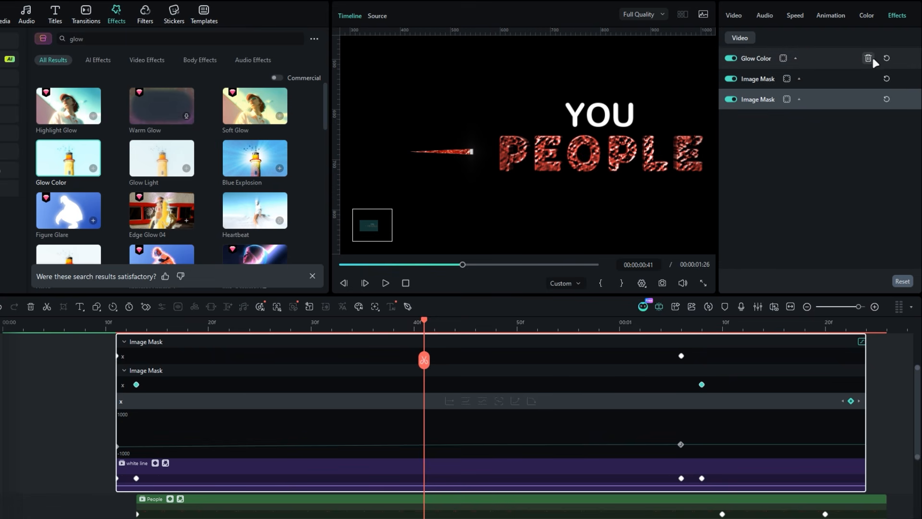
left_click(869, 58)
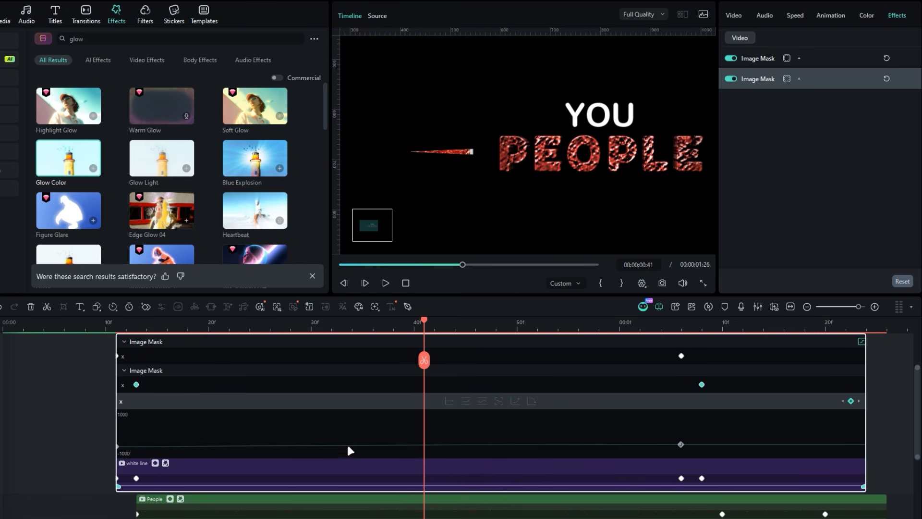
Collapse the white line clip's keyframe animation lanes and select the People clip.
left_click(157, 463)
left_click(515, 371)
scroll(517, 432, "up", 2)
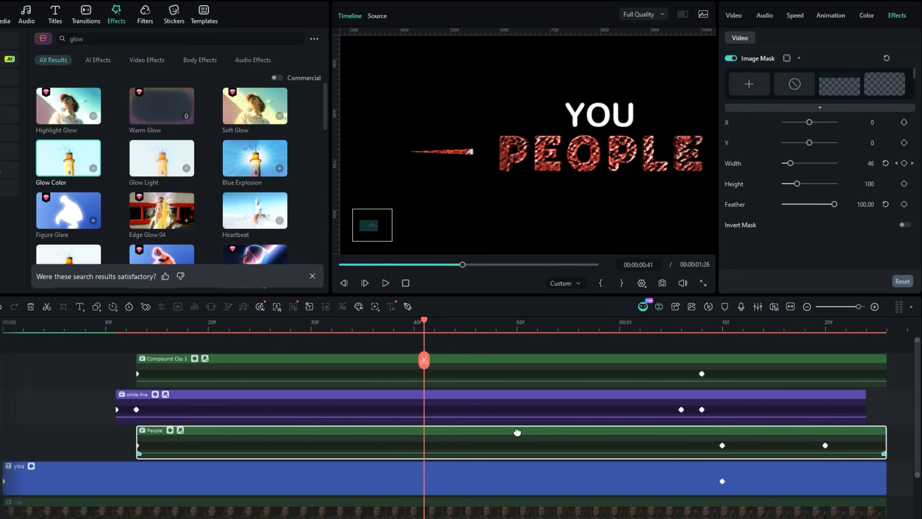
Select Compound Clip 3 and collapse the Image Mask settings in its effects.
left_click_drag(442, 325, 464, 346)
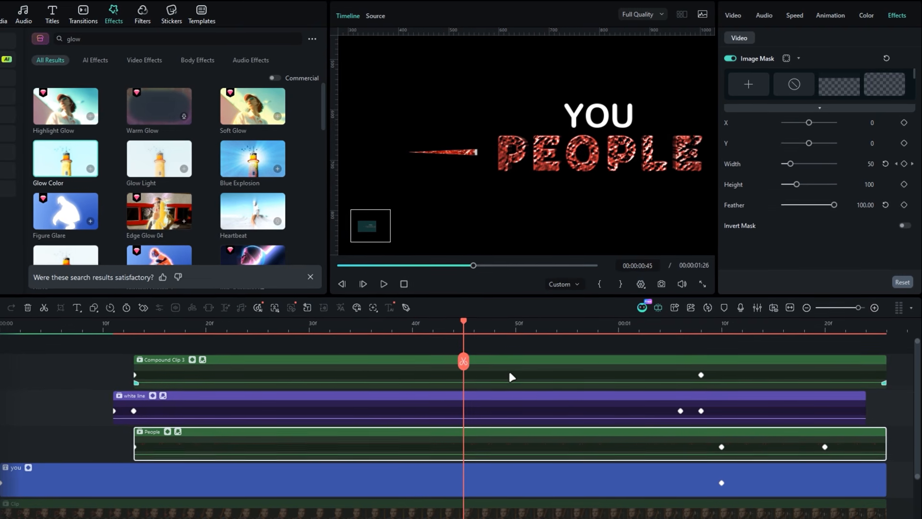
left_click(508, 370)
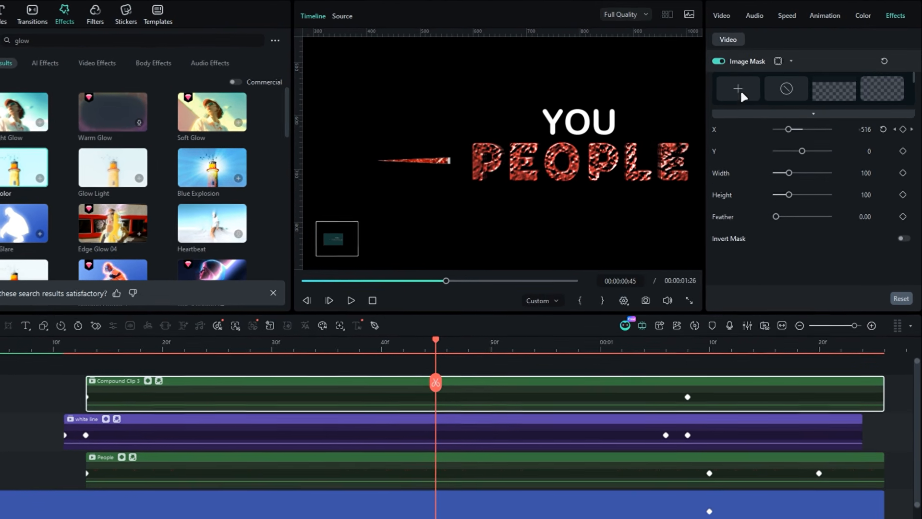
left_click(742, 65)
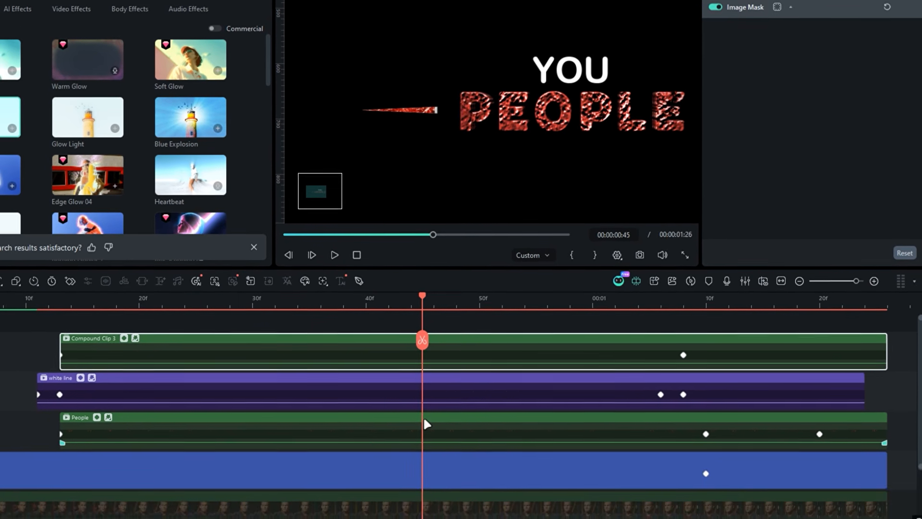
Open the People compound clip and its nested Compound Clip 2, and copy the S_TriTone effect from Compound Clip 1.
double_click(382, 427)
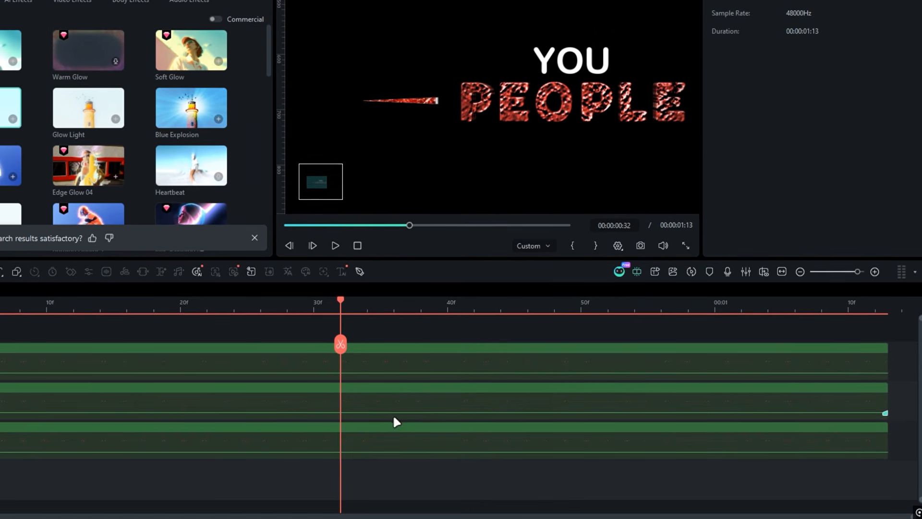
left_click(387, 398)
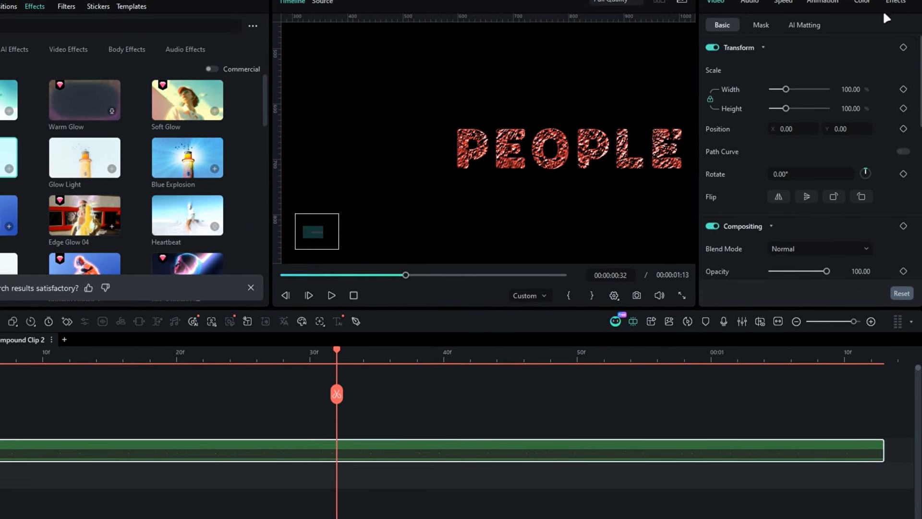
left_click(886, 9)
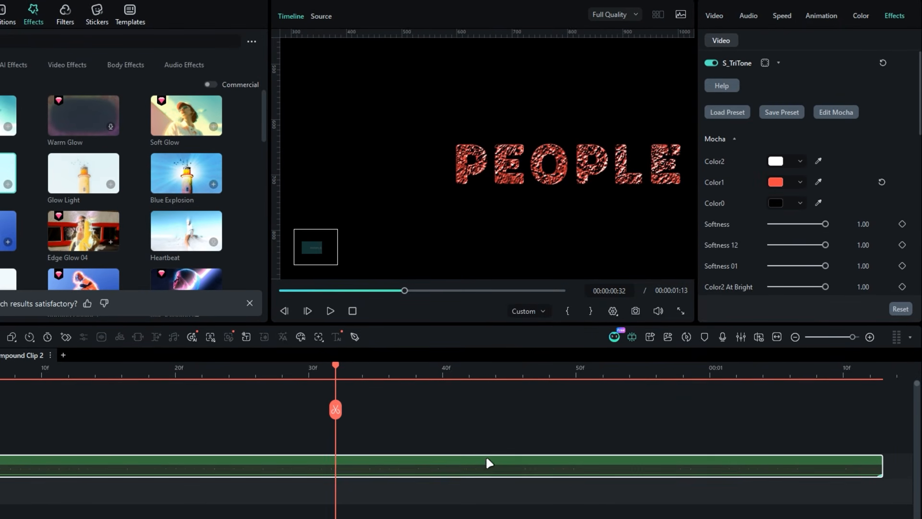
right_click(485, 454)
mouse_move(524, 267)
left_click(766, 263)
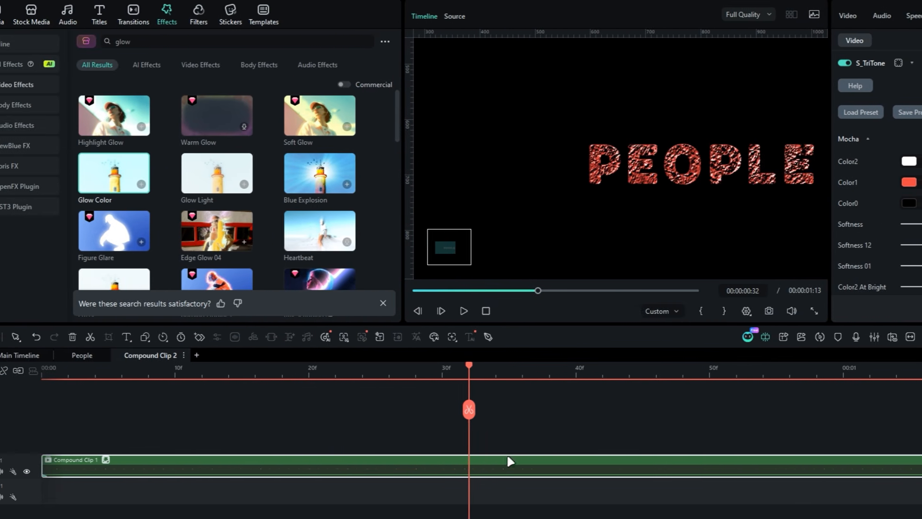
Return to the main timeline, paste the copied S_TriTone effect onto Compound Clip 3, and scrub through the spike animation.
left_click(48, 356)
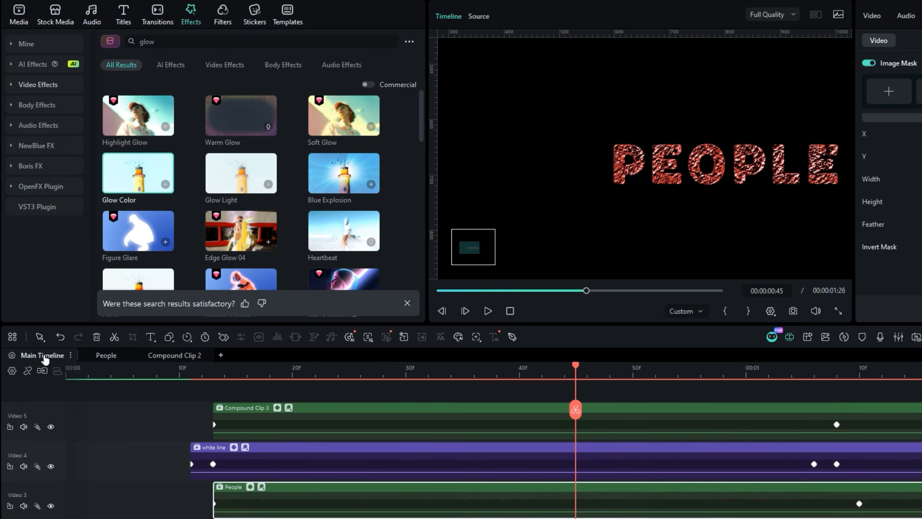
right_click(524, 428)
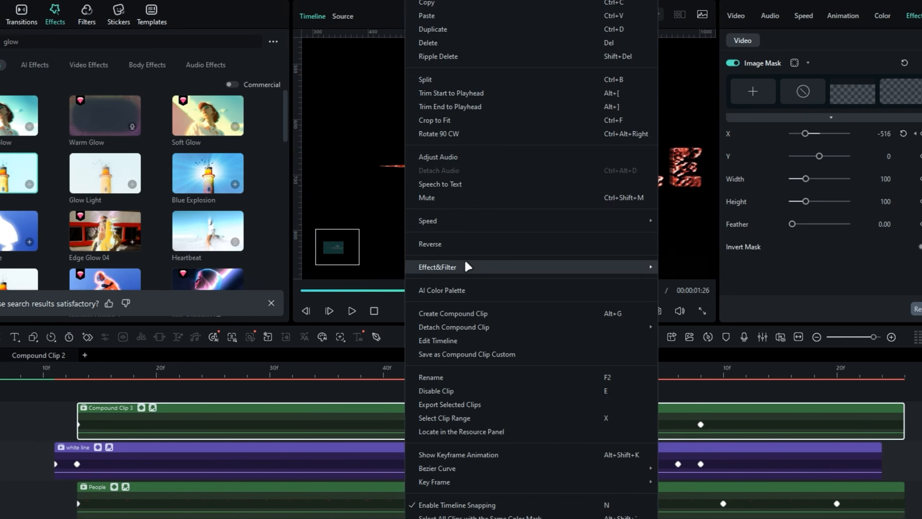
mouse_move(538, 264)
left_click(771, 279)
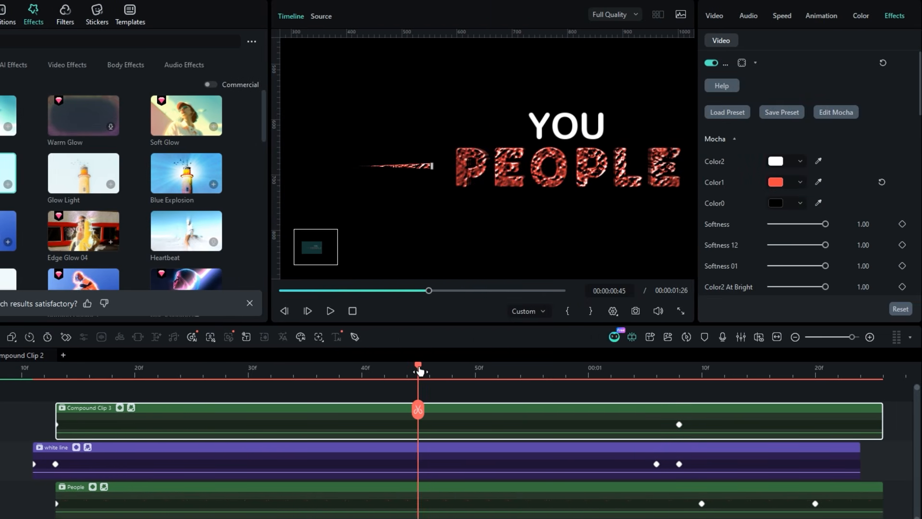
left_click_drag(247, 372, 541, 392)
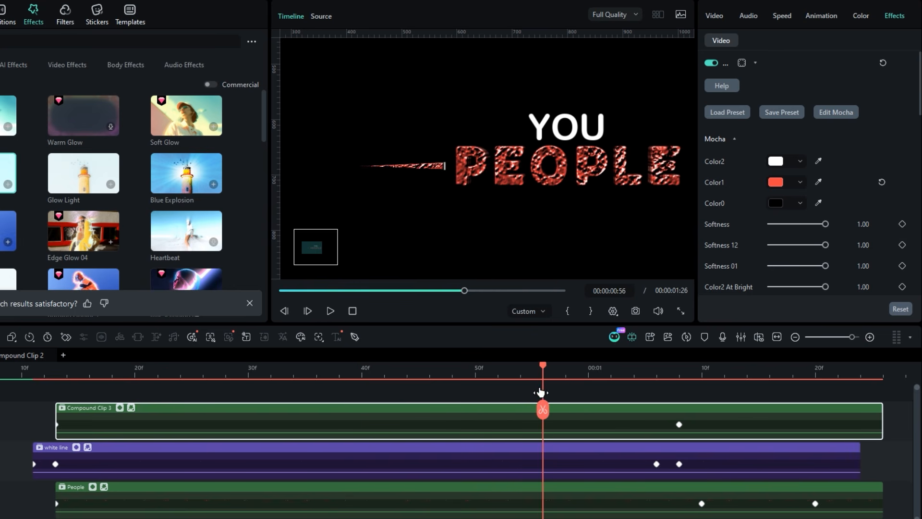
Convert the white line clip into a compound clip with the default name and settings.
left_click(535, 451)
key("alt+g")
key("Return")
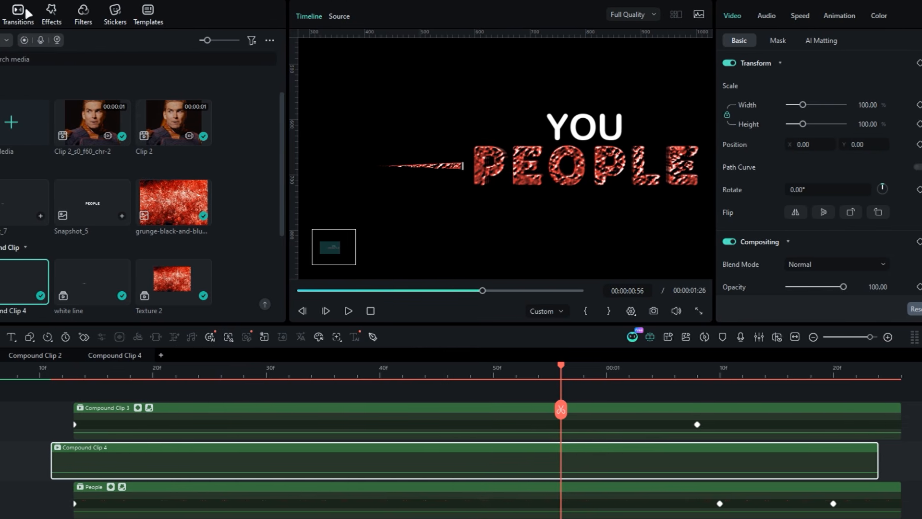
Add the Glow Color effect twice to Compound Clip 4, set both intensities to 1.00, and scrub to check the glow.
left_click(35, 15)
left_click_drag(133, 182, 497, 451)
left_click_drag(134, 159, 478, 465)
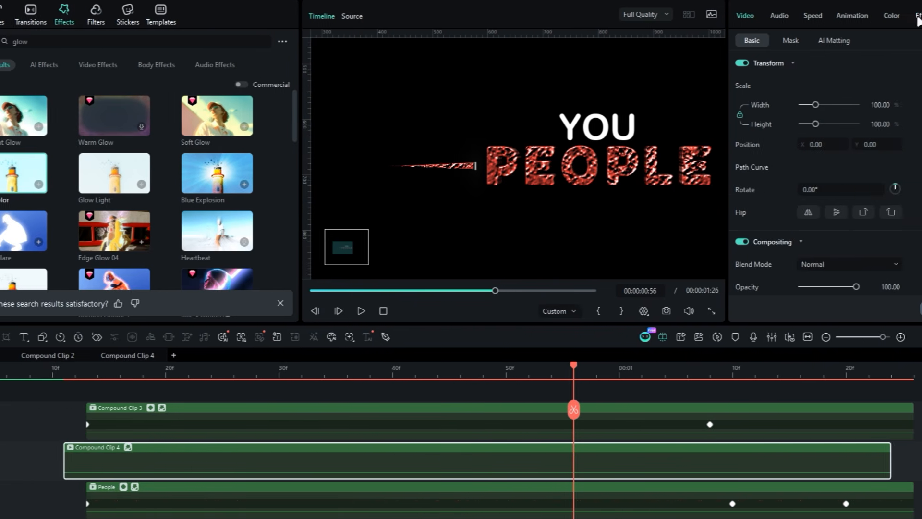
left_click(918, 16)
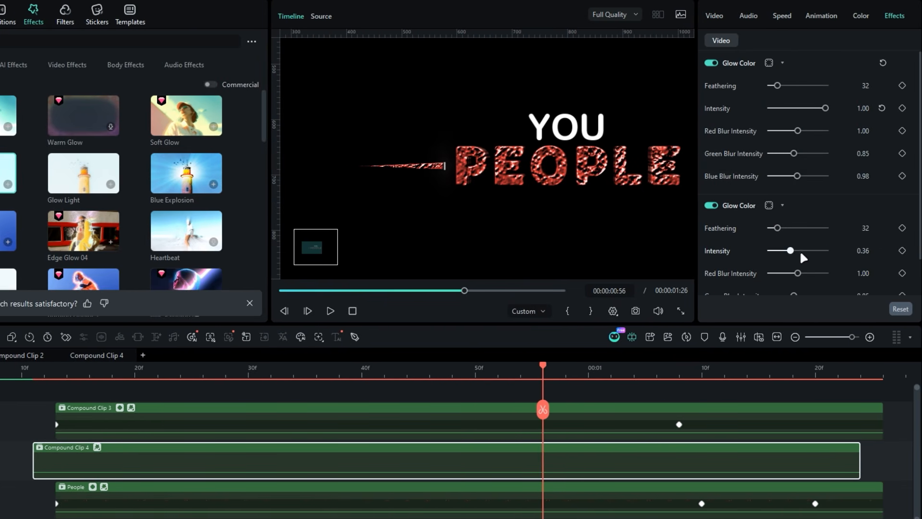
left_click_drag(800, 250, 881, 243)
mouse_move(301, 376)
left_mouse_down()
mouse_move(282, 374)
mouse_move(373, 374)
mouse_move(305, 374)
left_mouse_up()
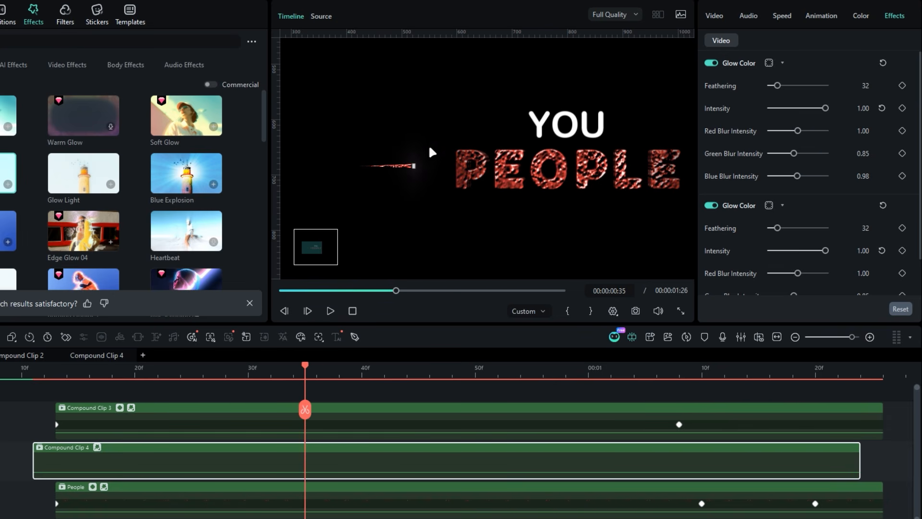
left_click(454, 454)
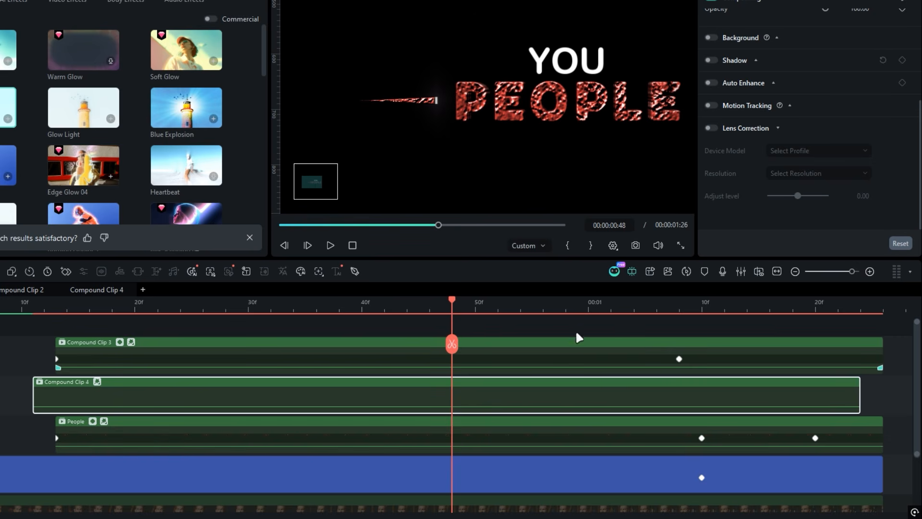
Combine Compound Clip 3 and Compound Clip 4 into a compound clip named Lines.
left_click(580, 342)
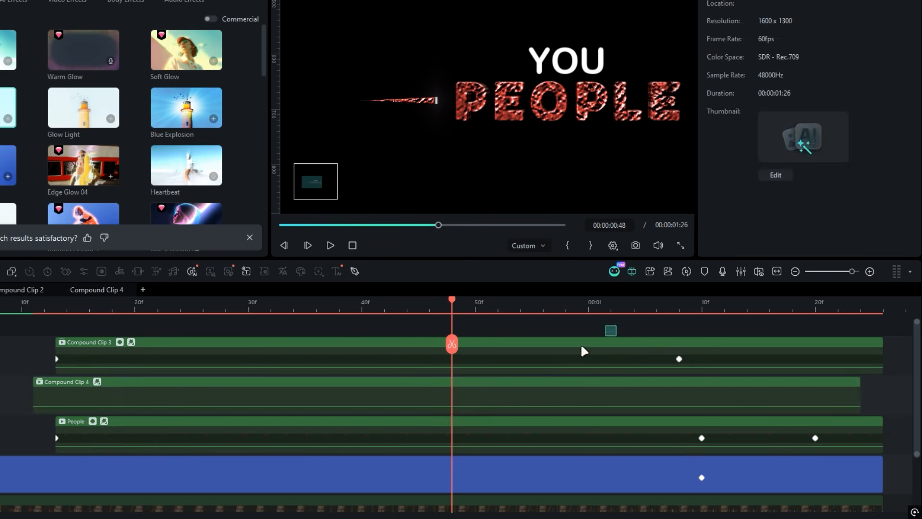
left_click(440, 406, "ctrl")
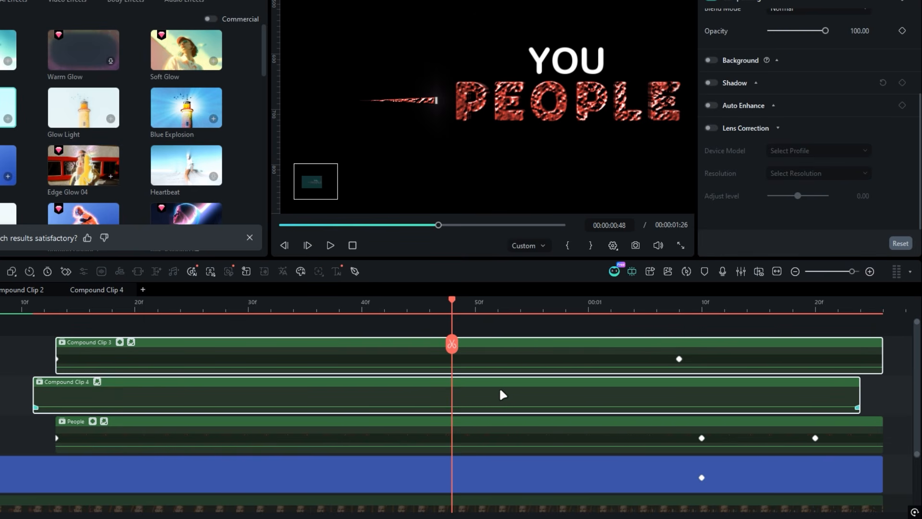
key("alt+g")
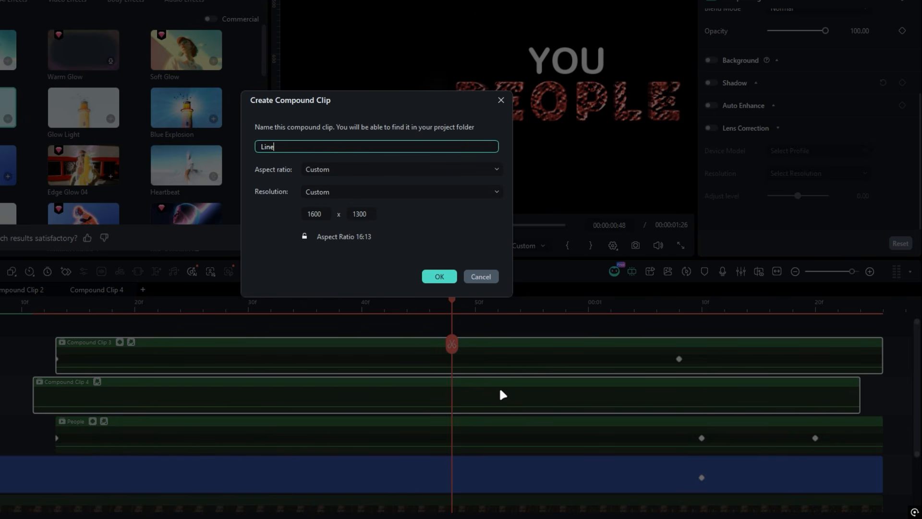
type("Lines")
key("Return")
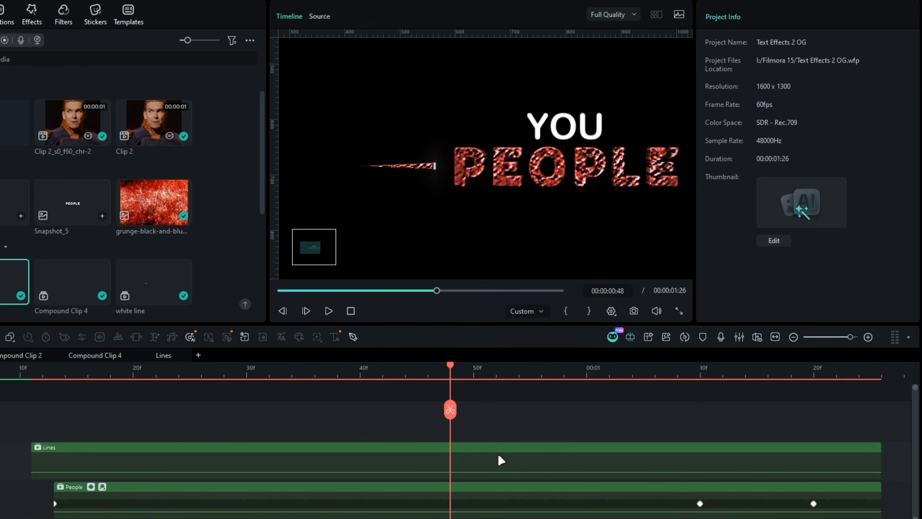
Duplicate the Lines clip onto the track directly above it.
scroll(519, 162, "down", 1)
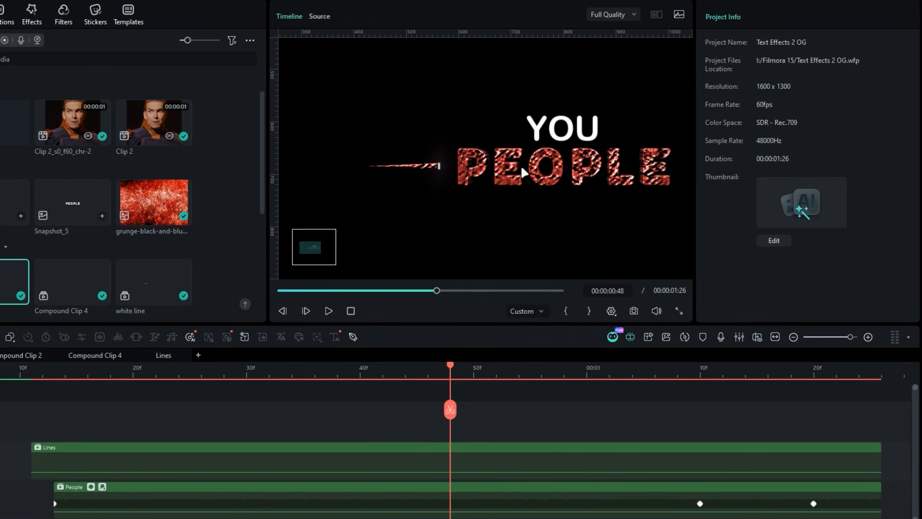
left_click_drag(558, 167, 530, 165)
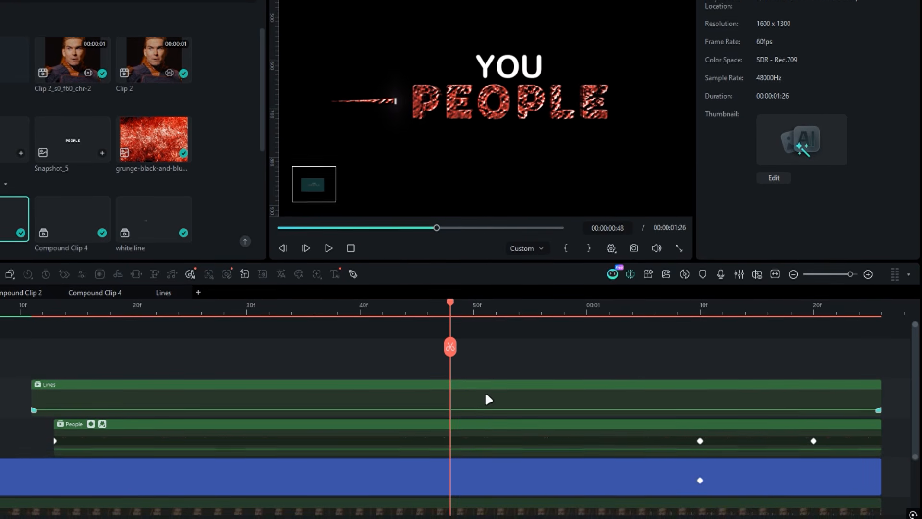
left_click_drag(485, 453, 494, 448)
left_click_drag(491, 382, 492, 368)
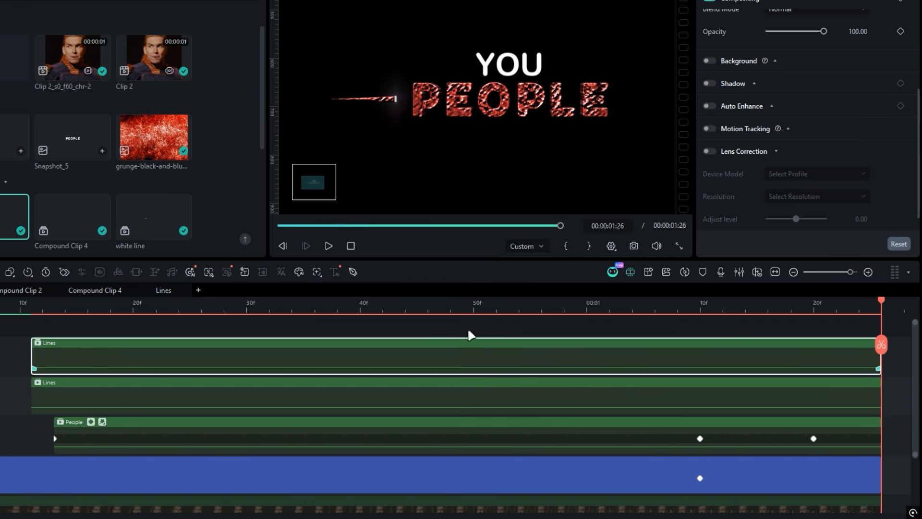
Unlink the upper Lines clip's scale, set its width to -100% to mirror it, and scrub through the result.
left_click(473, 311)
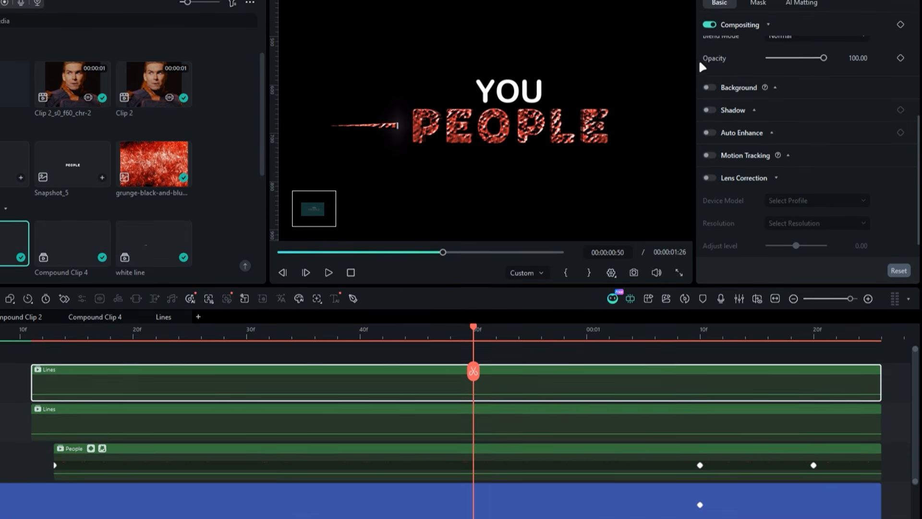
scroll(700, 68, "up", 5)
left_click(707, 114)
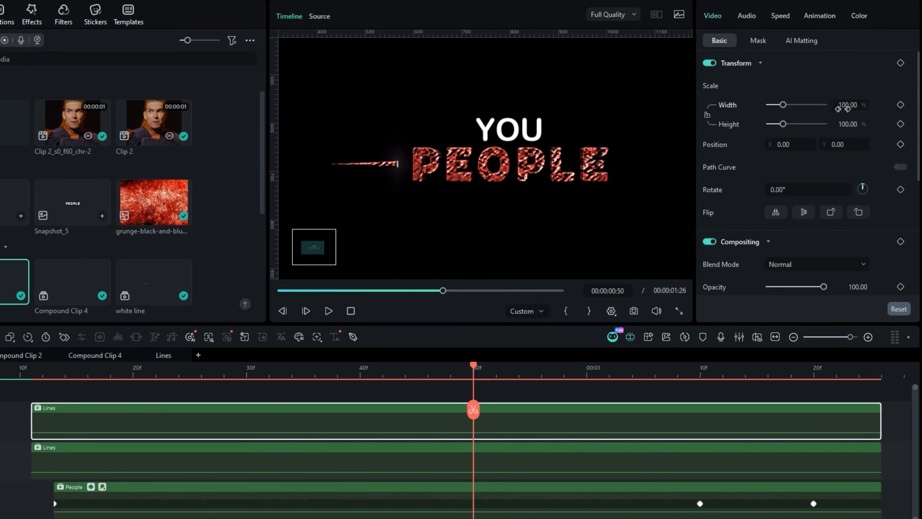
double_click(844, 105)
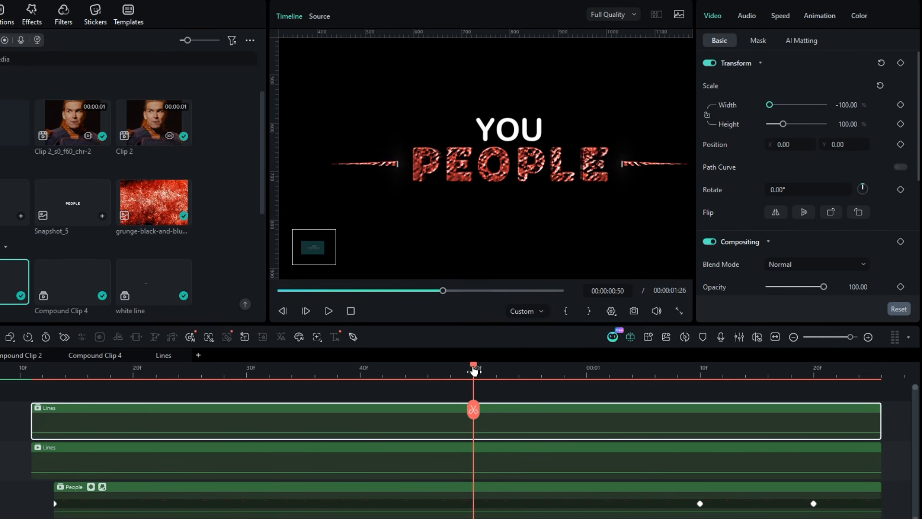
left_click_drag(284, 392, 507, 413)
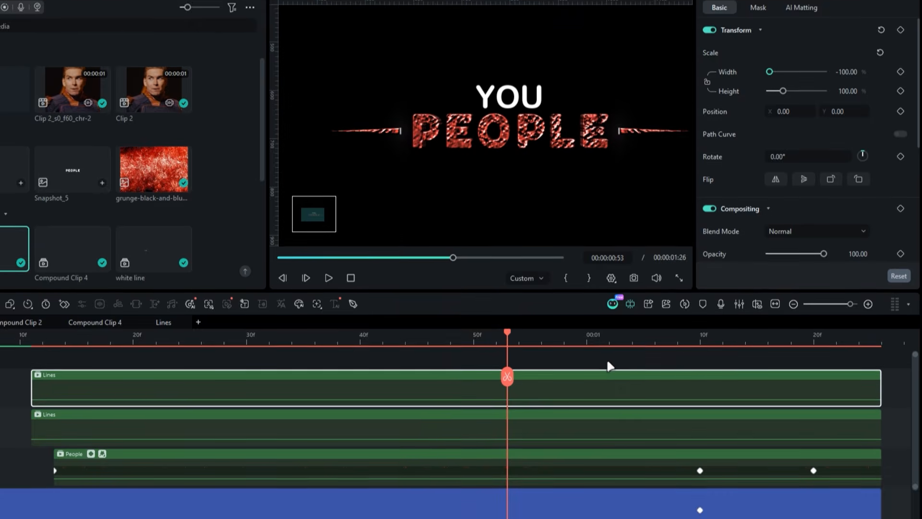
Combine the two Lines clips into one compound clip with the default name and settings.
left_click_drag(607, 392, 527, 454)
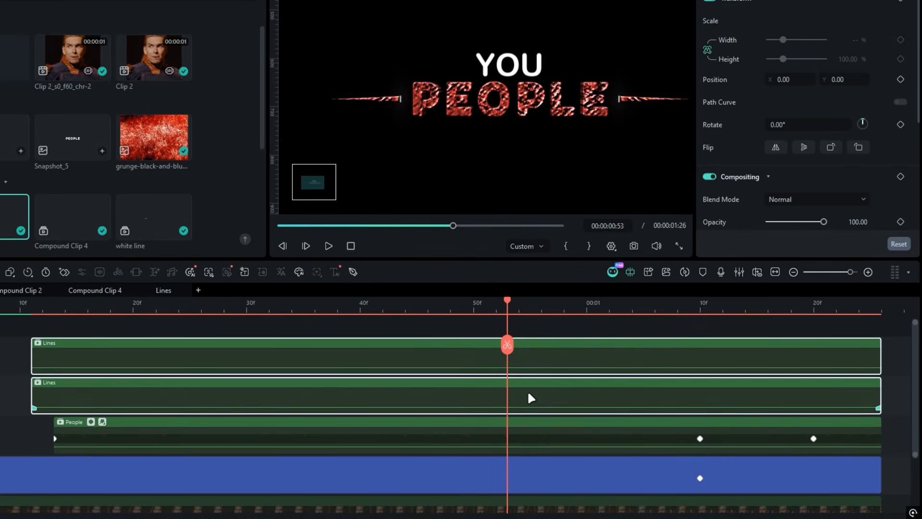
key("alt+g")
key("Return")
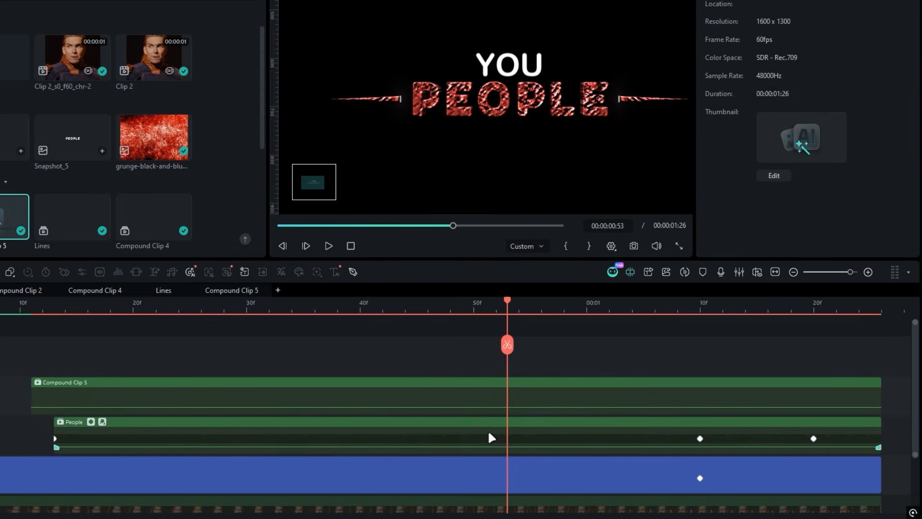
Expand the People clip's keyframe animation, select and copy all its Position Y keyframes, and collapse the lanes again.
left_click(462, 438)
left_click(91, 422)
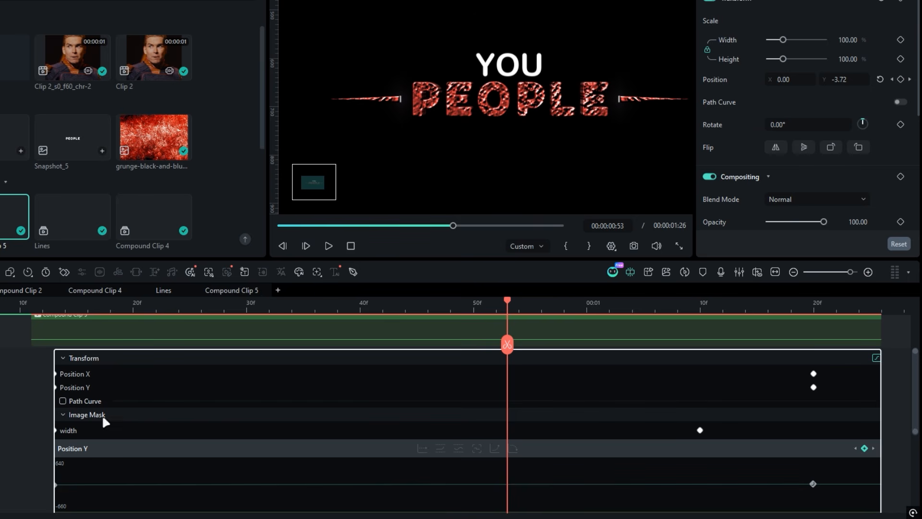
scroll(101, 412, "down", 1)
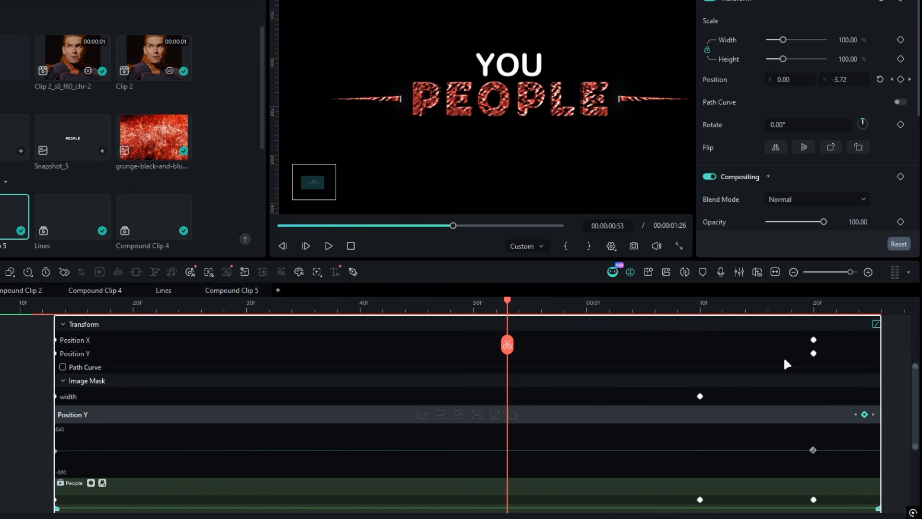
right_click(814, 354)
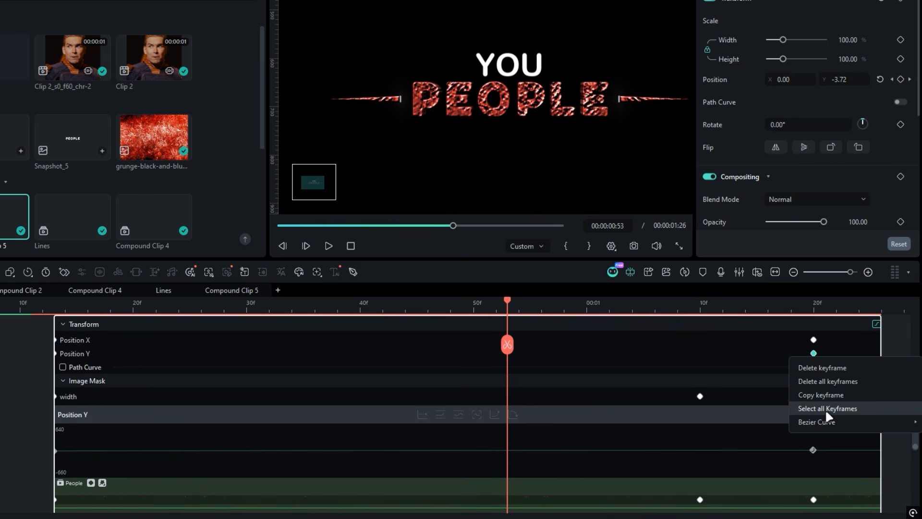
left_click(825, 408)
right_click(815, 351)
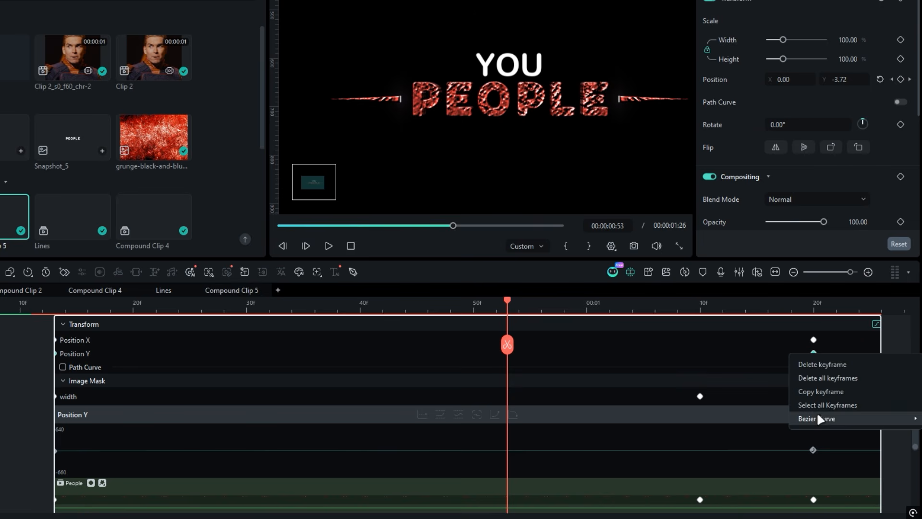
left_click(816, 391)
left_click(91, 482)
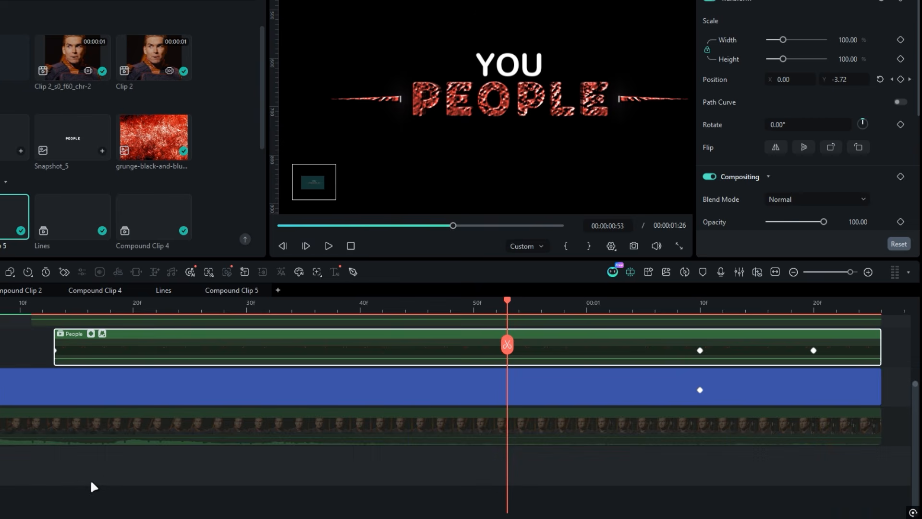
Paste the copied Position Y keyframes onto Compound Clip 5 and shift them to line up with the People clip's keyframes.
scroll(340, 384, "up", 3)
right_click(387, 363)
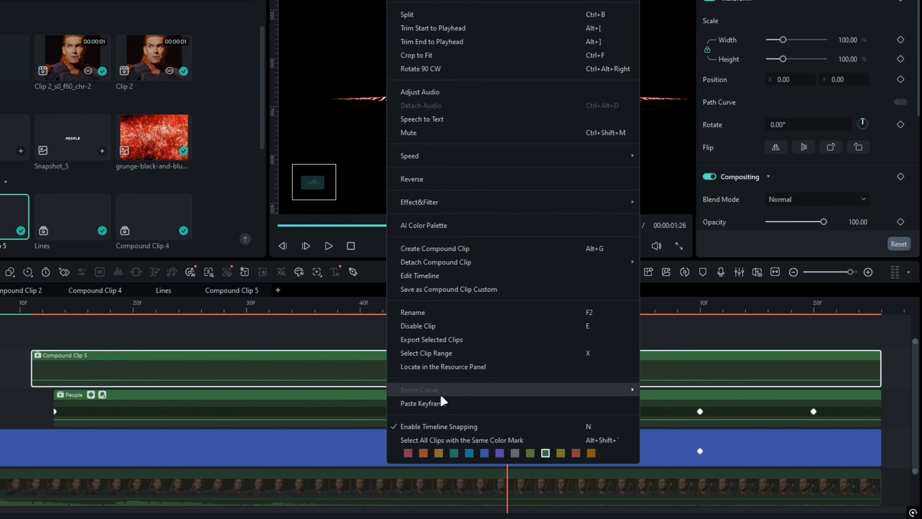
left_click(422, 403)
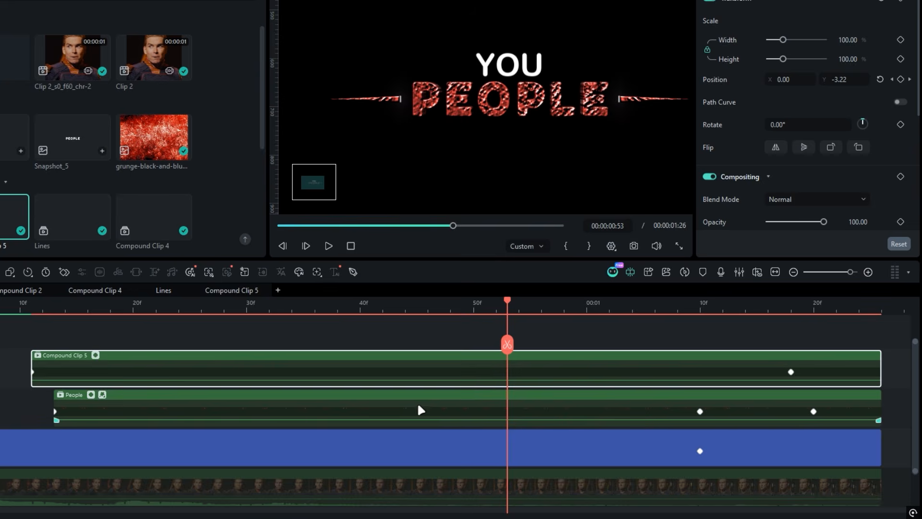
right_click(797, 372)
left_click(810, 420)
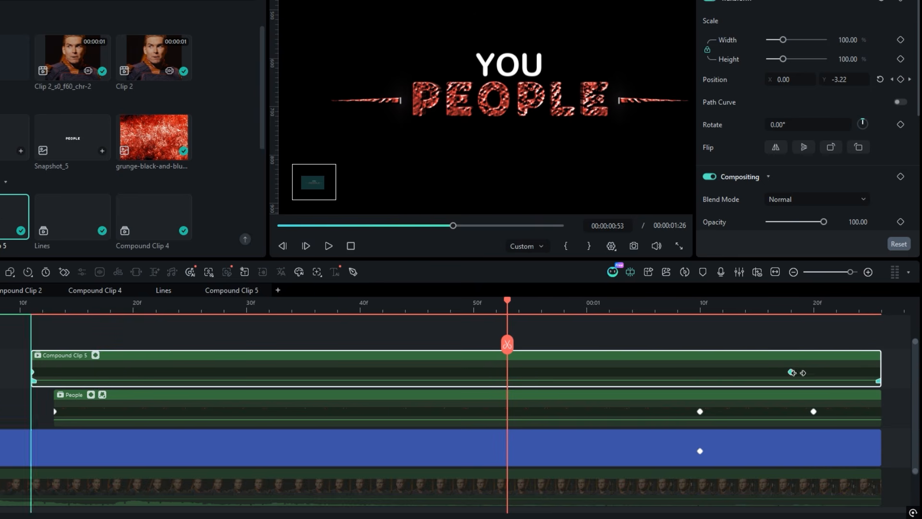
left_click_drag(51, 309, 181, 316)
left_click_drag(181, 379, 632, 406)
Set the preview zoom level to Fit and scrub through the text and spikes animation.
left_click(611, 310)
mouse_move(638, 376)
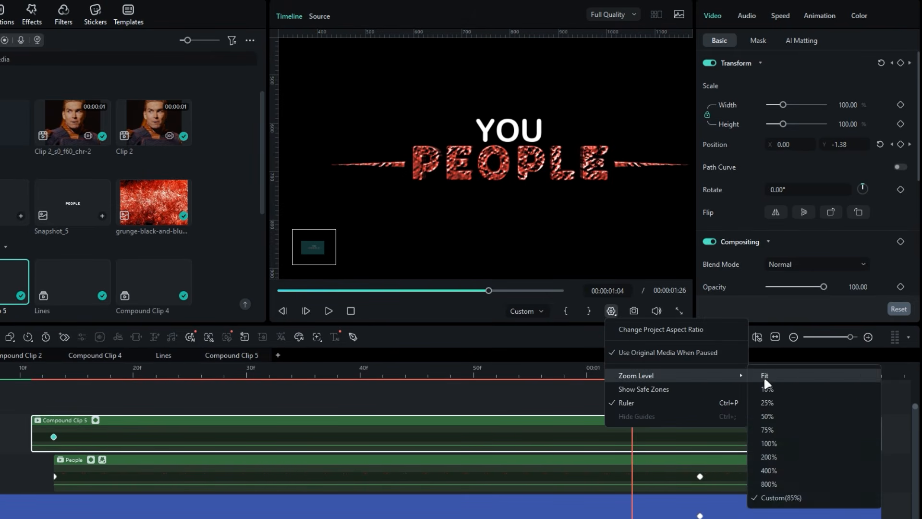
left_click(766, 377)
scroll(485, 147, "up", 5)
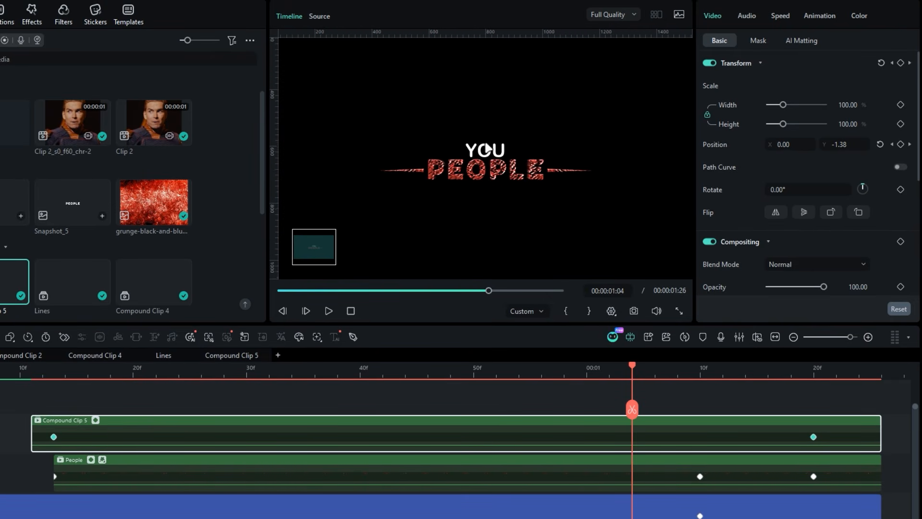
left_click_drag(633, 371, 707, 406)
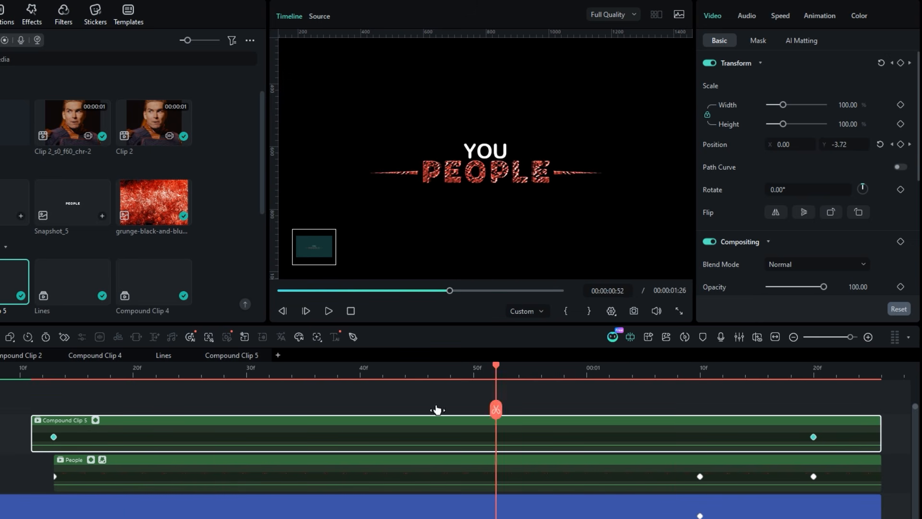
left_click_drag(438, 410, 613, 385)
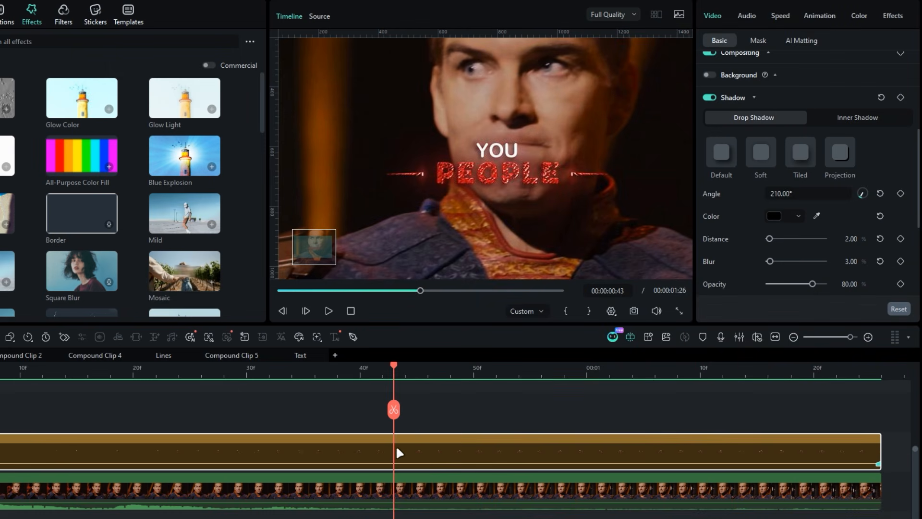
Add the NewBlue FX Essentials Lens Correction effect to the Text compound clip on the main timeline.
left_click(888, 16)
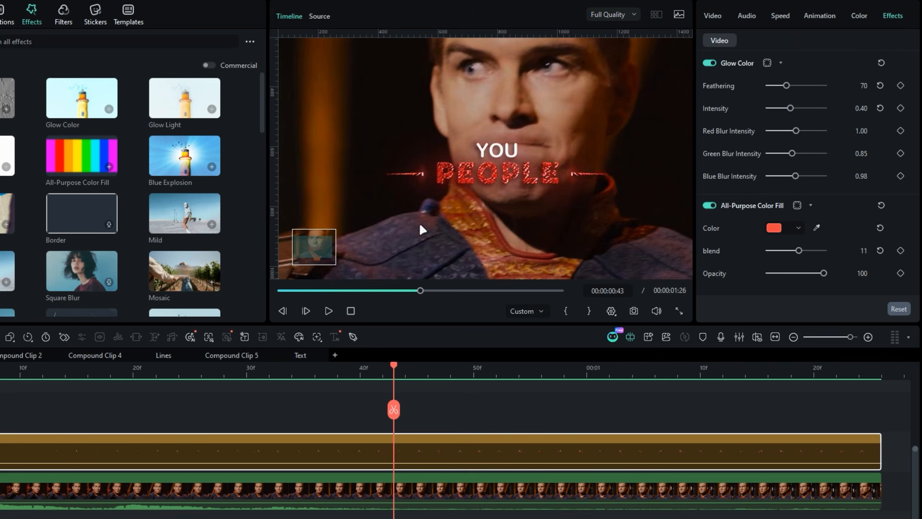
left_click_drag(350, 377, 439, 371)
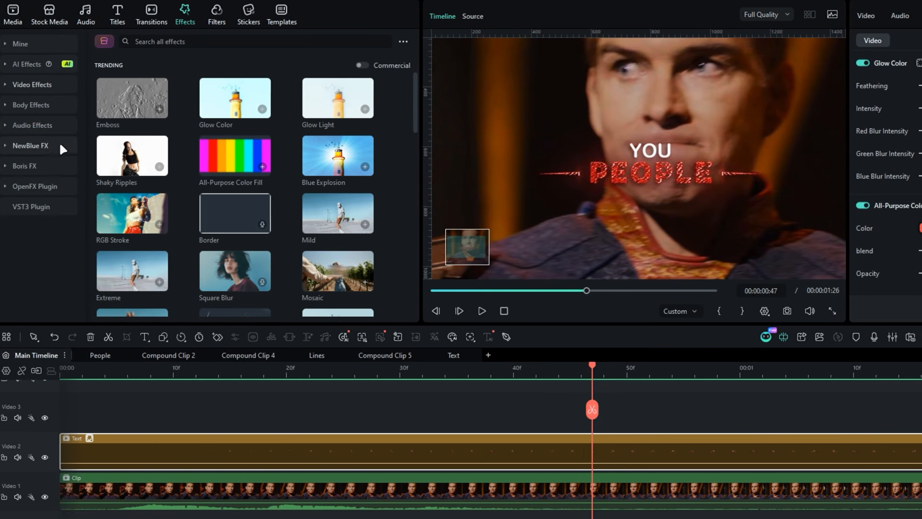
left_click(53, 144)
left_click(33, 186)
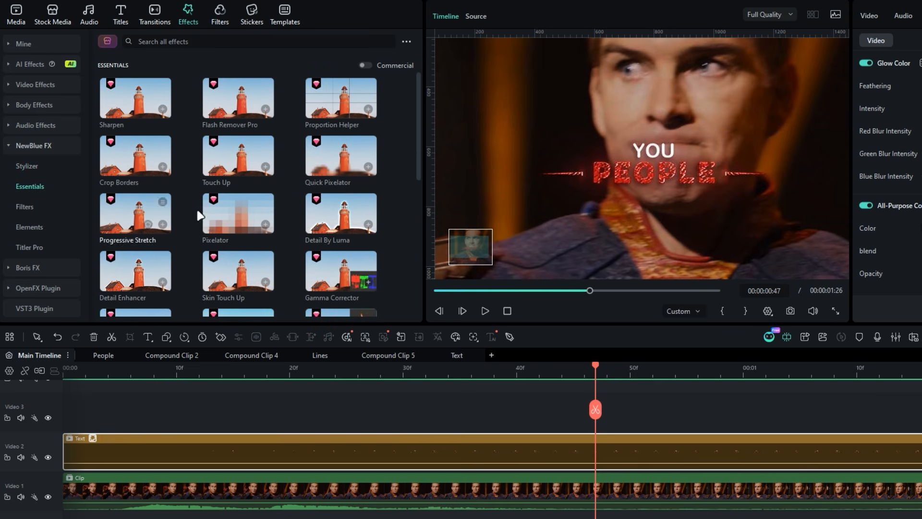
scroll(200, 215, "down", 4)
left_click_drag(286, 347, 388, 433)
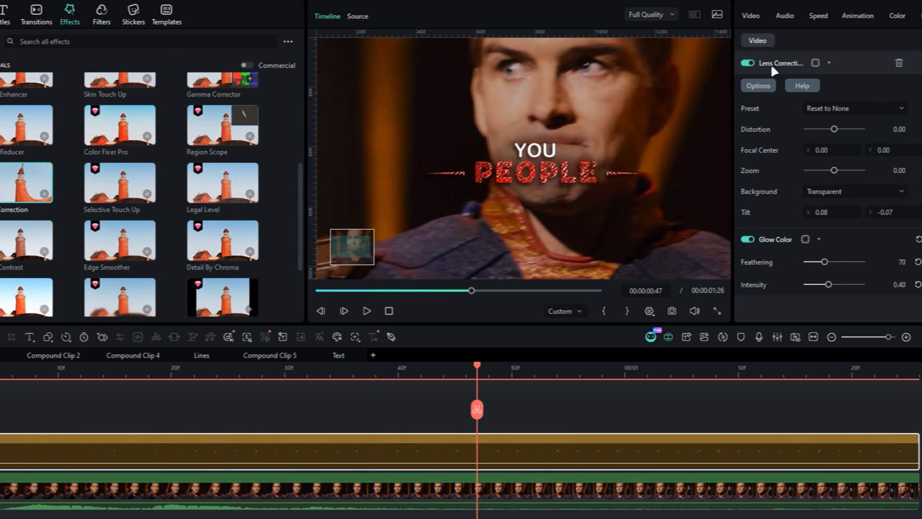
Reorder the Text clip's effects so Lens Correction comes after Glow Color and All-Purpose Color Fill.
left_click(769, 63)
left_click(744, 85)
left_click(737, 107)
left_click_drag(733, 65, 733, 117)
left_click(738, 107)
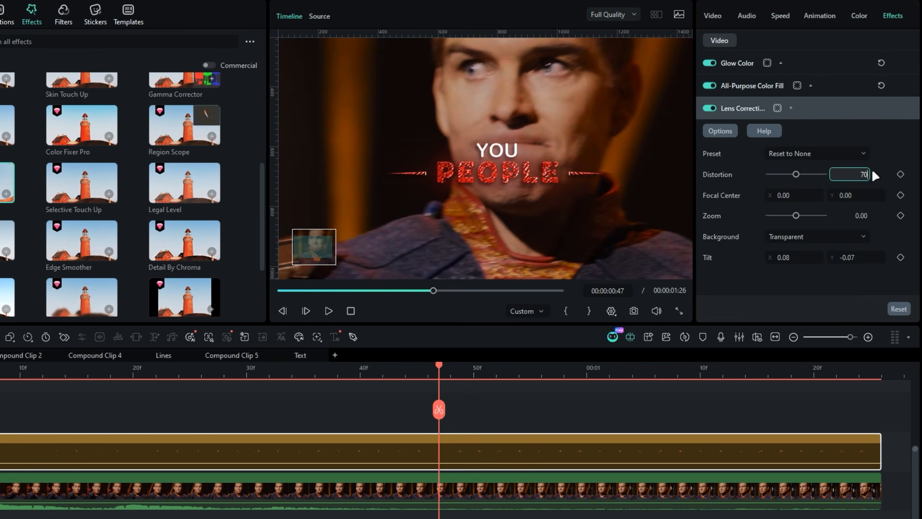
Set Lens Correction's distortion to 70 and its focal center Y to 30, and scrub through the result.
type("70")
key("Return")
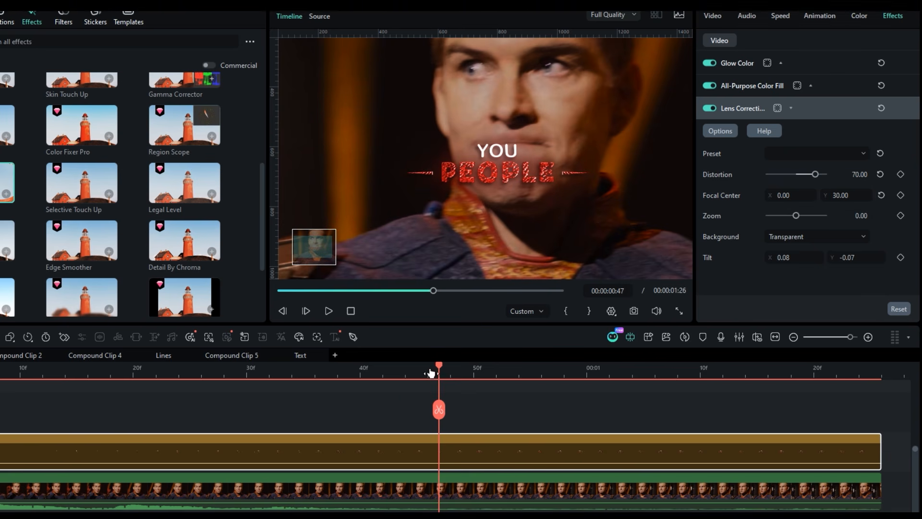
left_click_drag(439, 370, 606, 383)
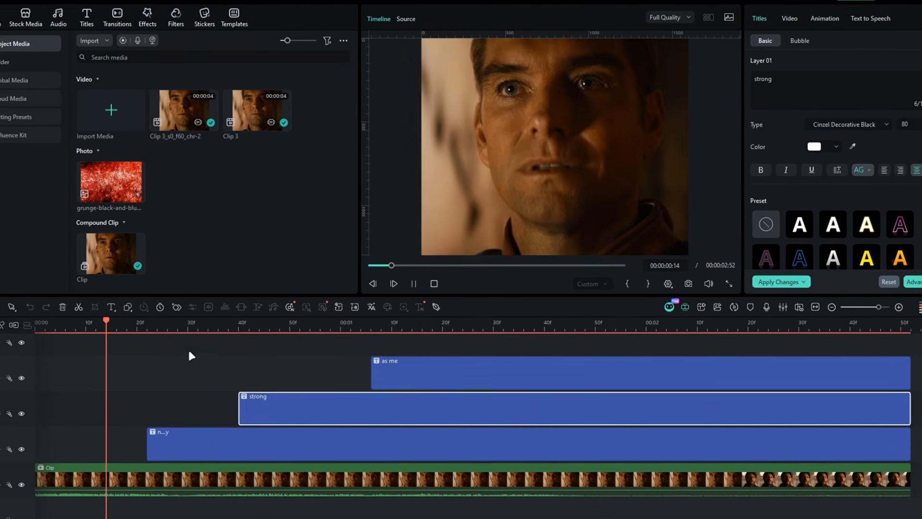
Preview the "nearly strong as me" titles and apply the String Blur in-animation to the "as me" and "nearly" titles together.
key("space")
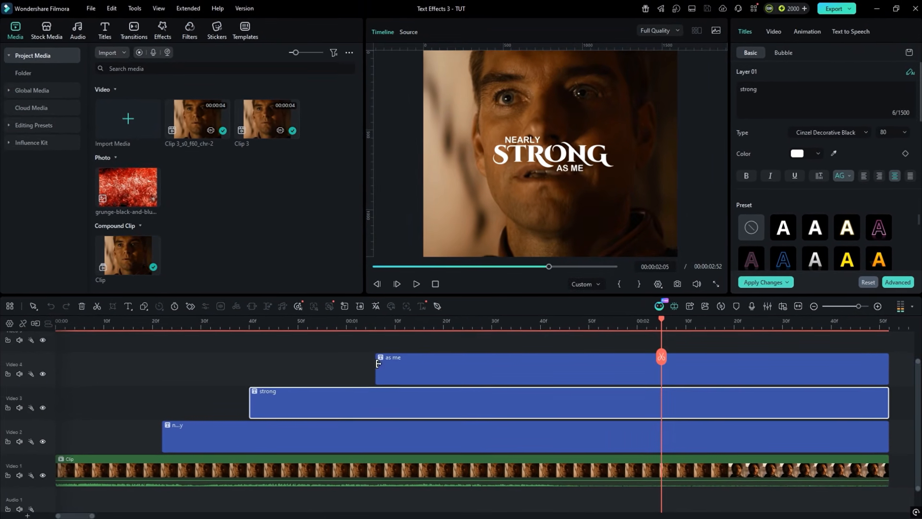
left_click(462, 325)
mouse_move(462, 324)
left_mouse_down()
mouse_move(450, 326)
mouse_move(457, 335)
left_mouse_up()
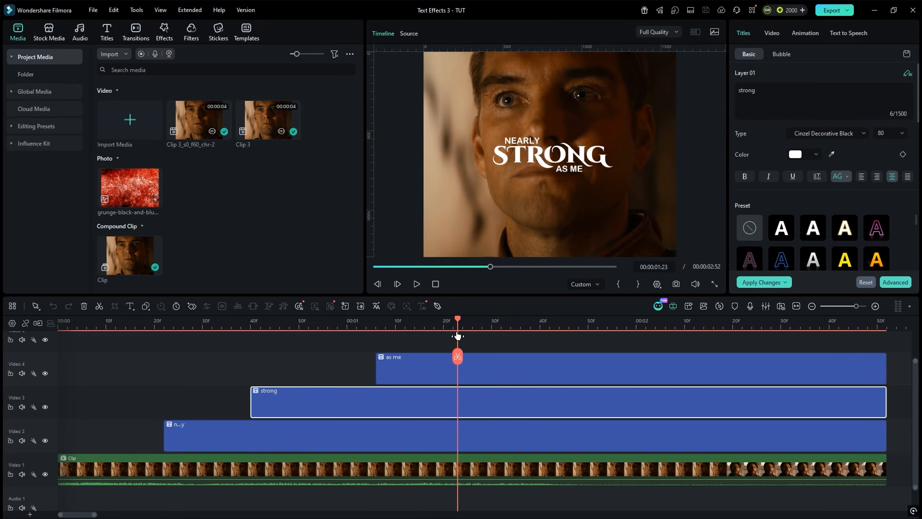
left_click(423, 369)
left_click(415, 437, "ctrl")
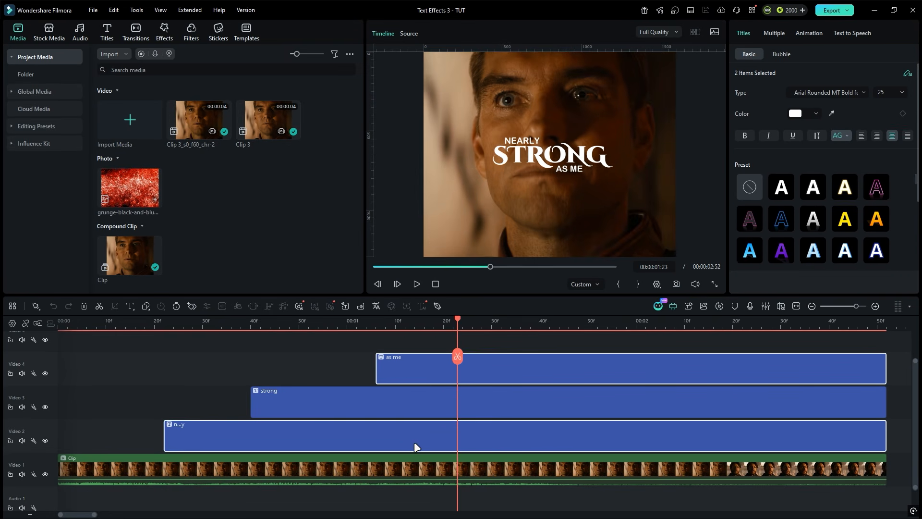
left_click(808, 33)
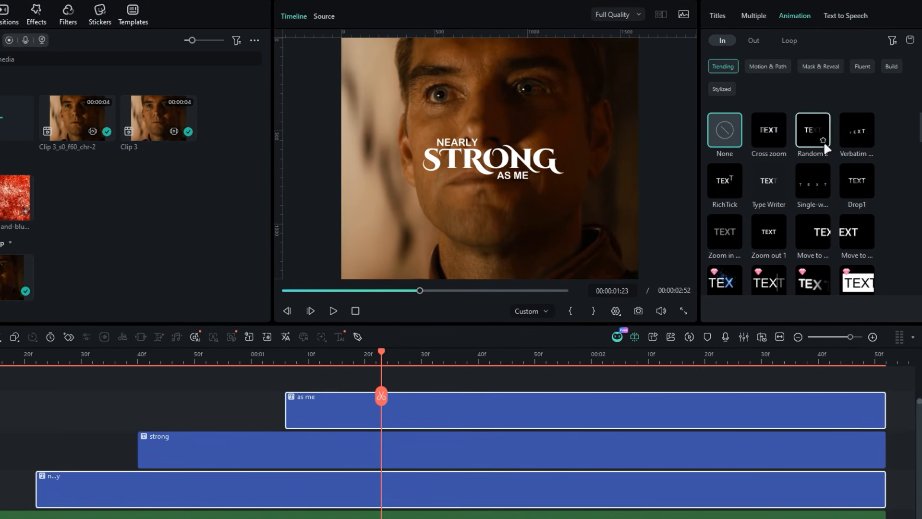
scroll(865, 216, "down", 5)
left_click(852, 233)
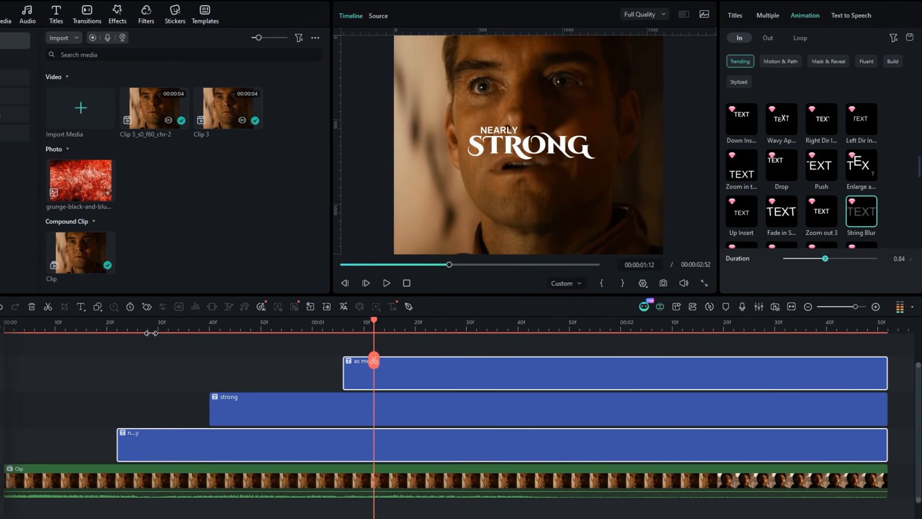
Set the String Blur animation's duration to 0.4 for both selected titles and play back the result.
left_click(904, 258)
type(".4")
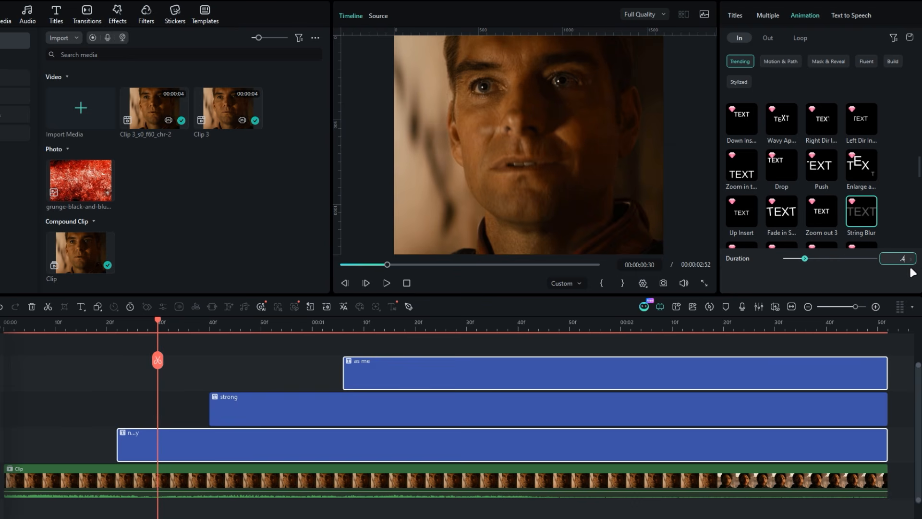
key("space")
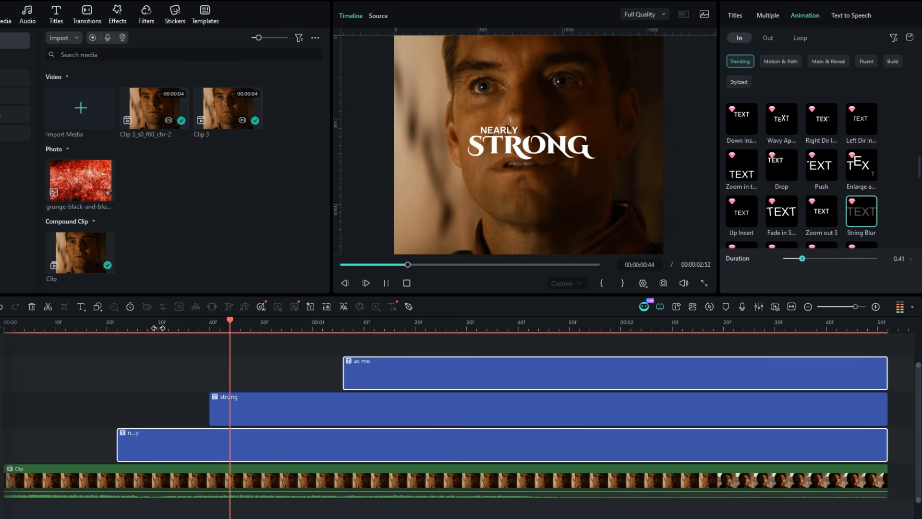
key("space")
Try starting the "as me" title at about 00:00:01:00 and play back its timing.
left_click(345, 373)
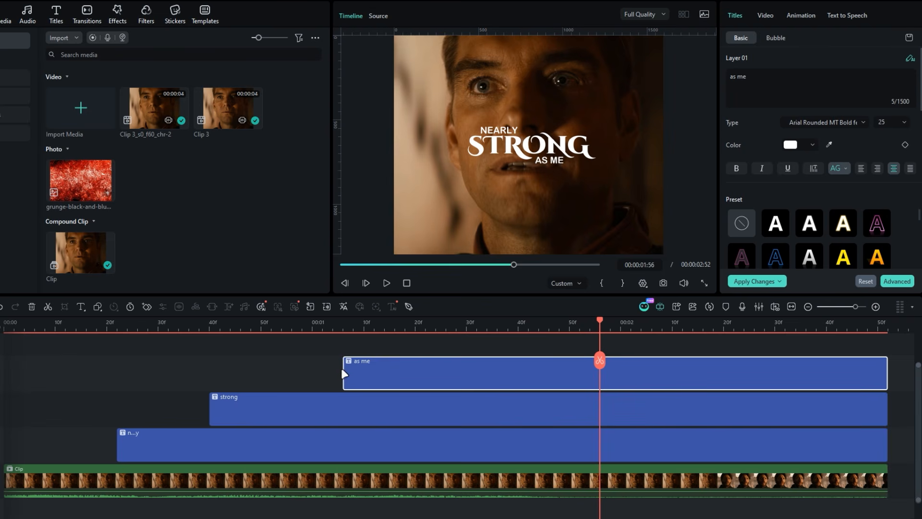
left_click_drag(344, 373, 312, 372)
left_click(230, 327)
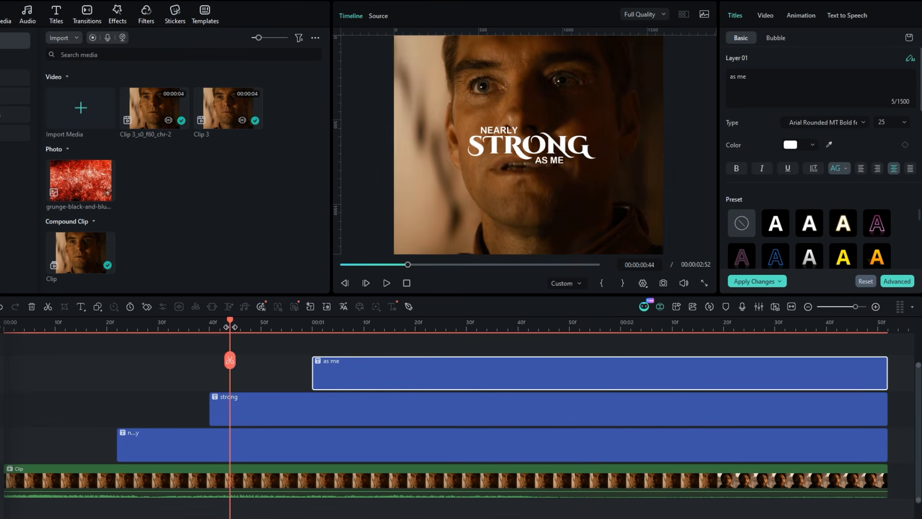
key("space")
key("space")
Trim the start of the "as me" title to about 00:00:01:04, and play and scrub through the title sequence.
left_click(303, 327)
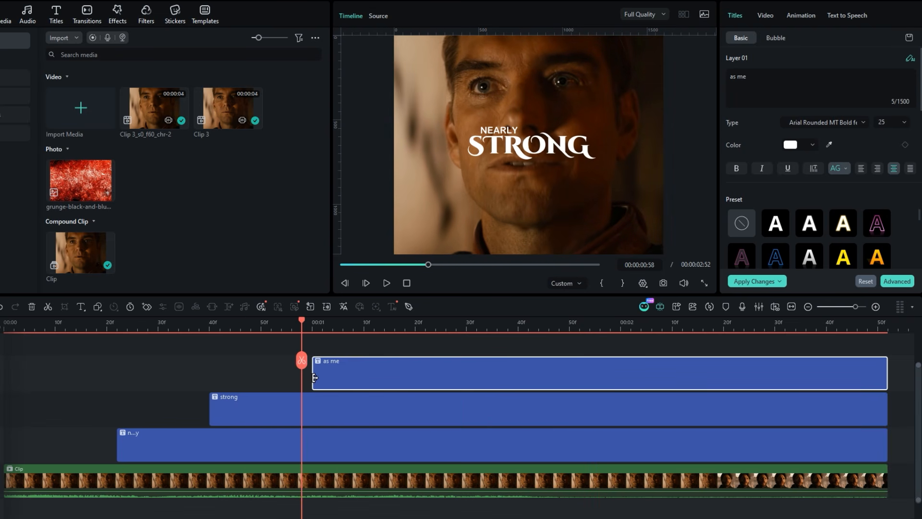
left_click_drag(316, 376, 333, 378)
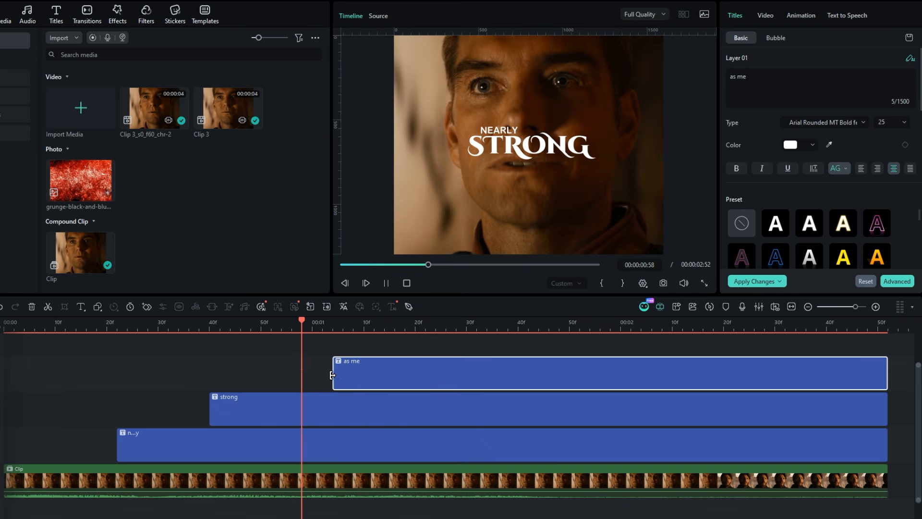
key("space")
key("space")
left_click(75, 328)
key("space")
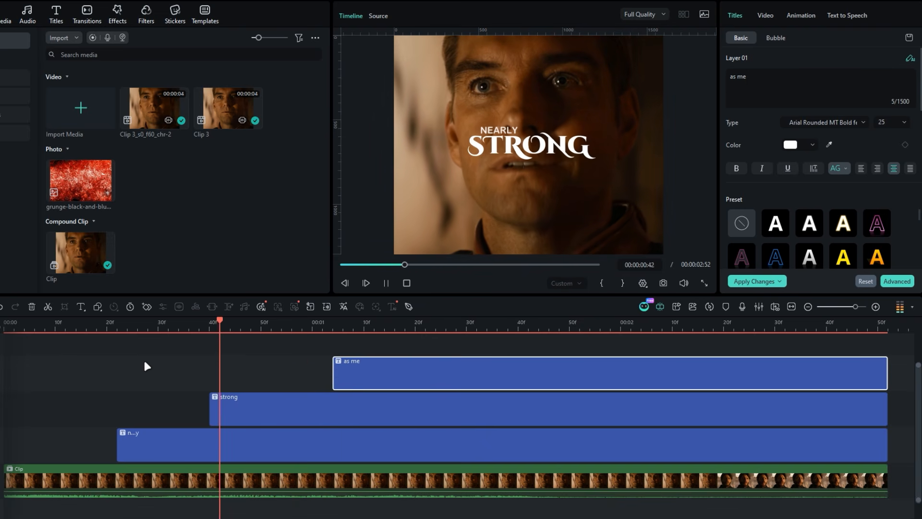
key("space")
left_click_drag(241, 324, 450, 375)
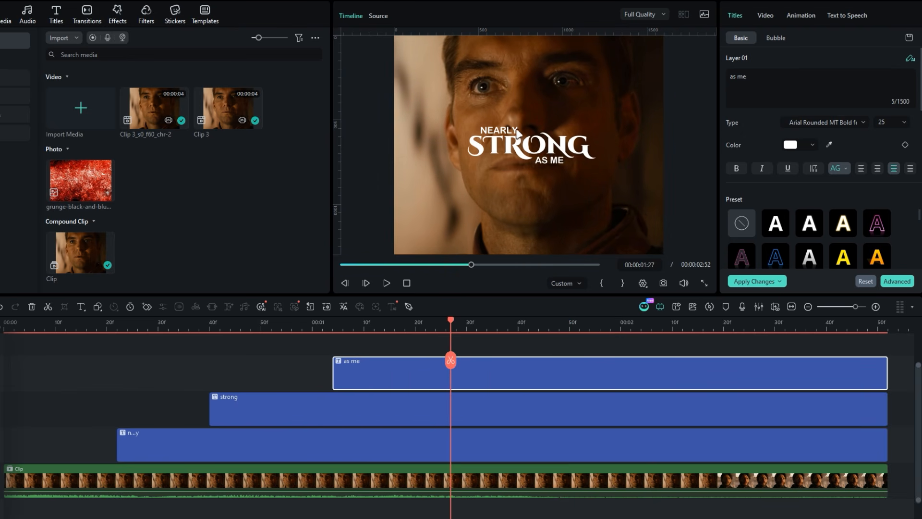
Keyframe the "nearly" title's horizontal position from 45 at its start to 0 at 00:00:01:40.
left_click(442, 431)
left_click_drag(452, 327, 517, 337)
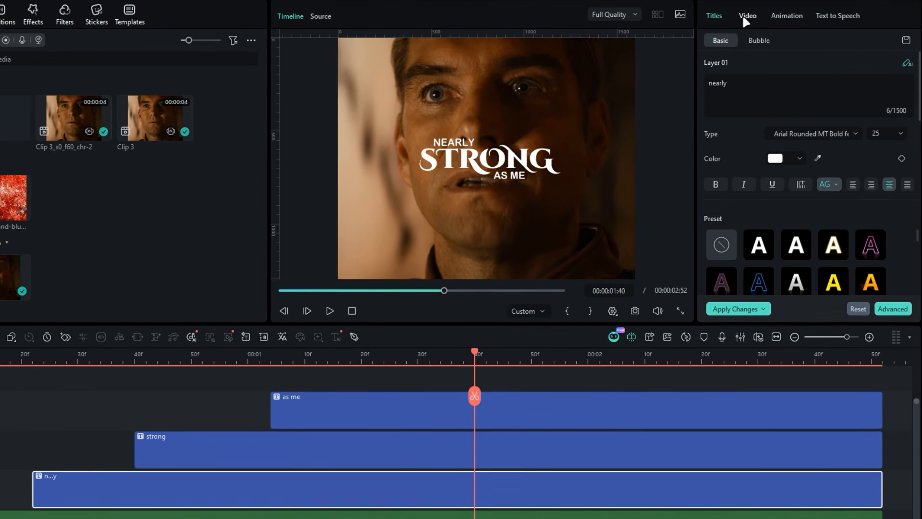
left_click(745, 17)
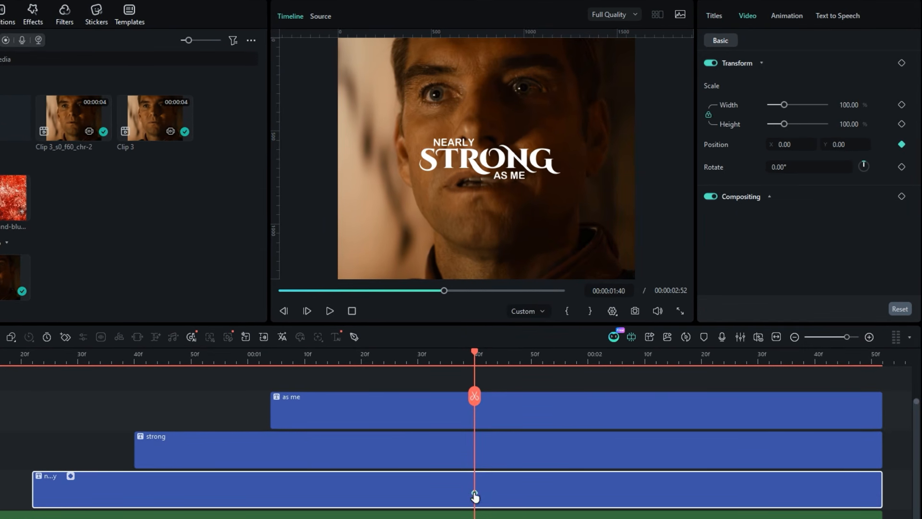
left_click_drag(474, 373, 361, 378)
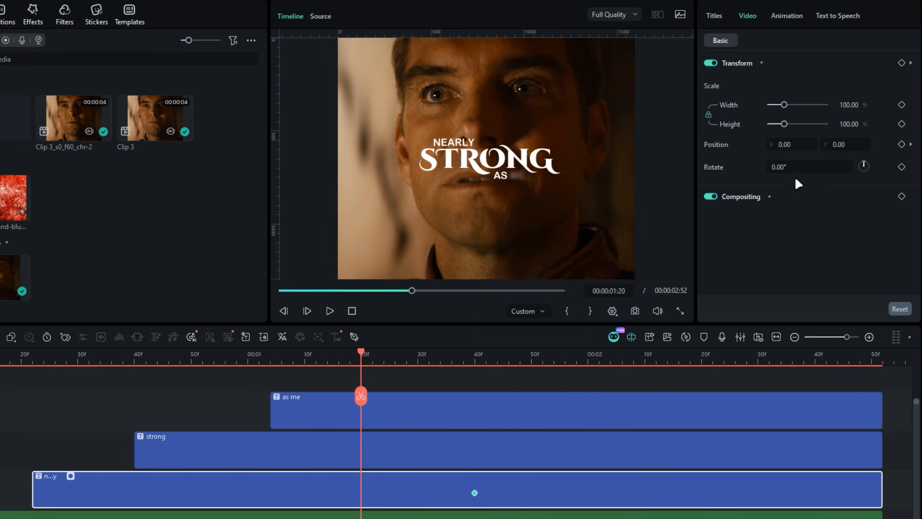
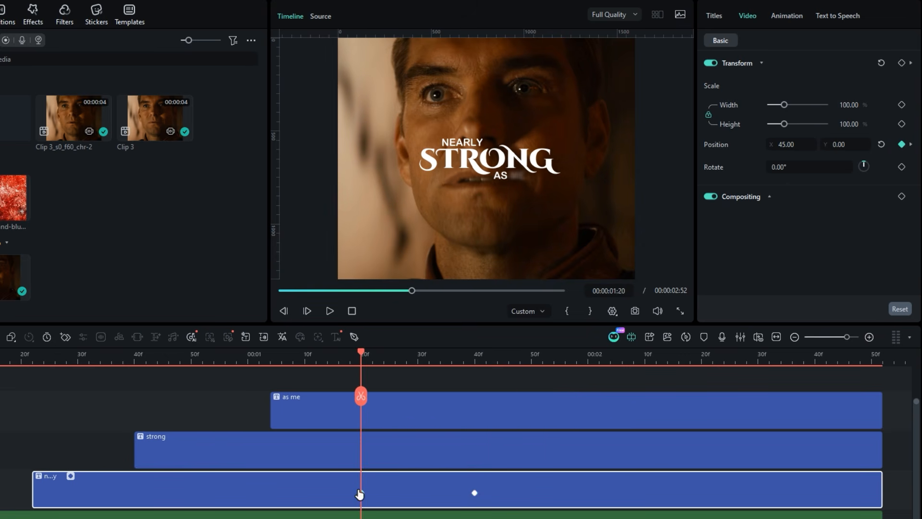
left_click_drag(361, 378, 474, 391)
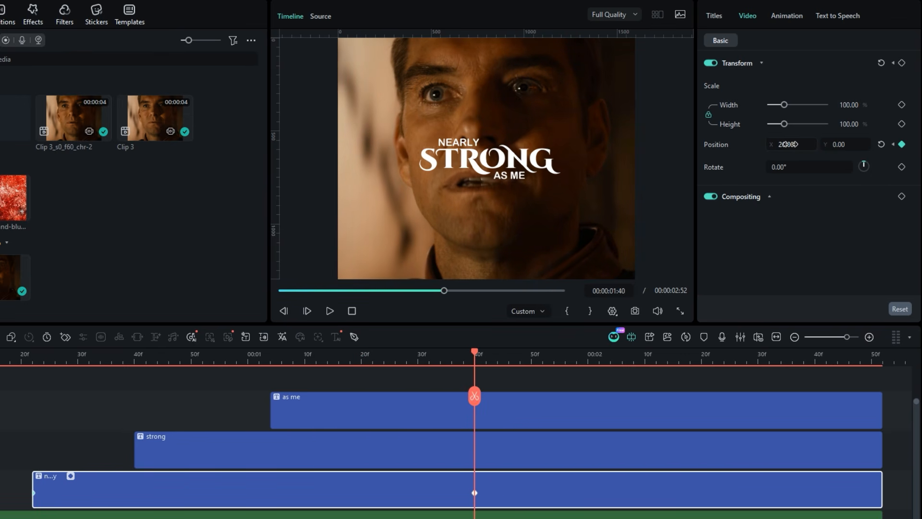
Fine-tune the "nearly" title's horizontal end position above "strong" and move the playhead to 00:00:01:55.
left_click(511, 151)
left_click(460, 153)
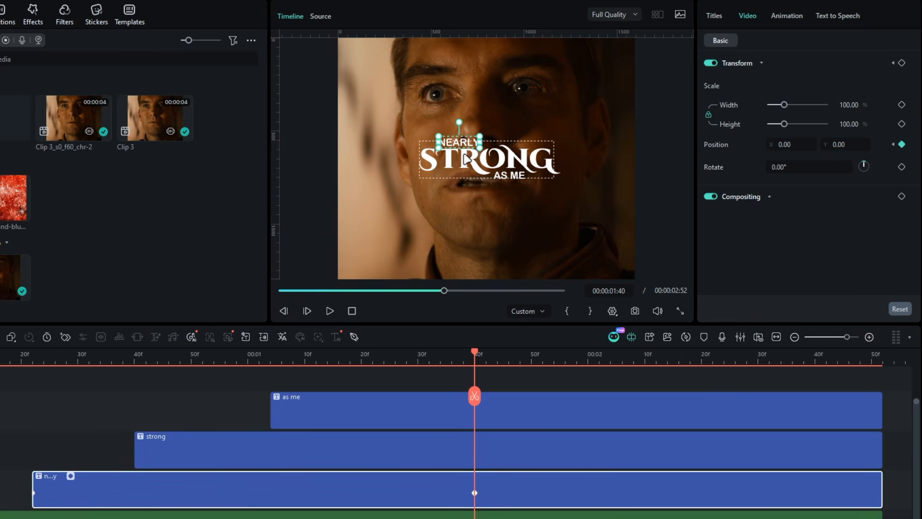
left_click_drag(477, 355, 560, 421)
left_click(460, 143)
left_click(460, 143)
Keyframe the "as me" title's horizontal position from -35 at its start to 0 at 00:00:01:55.
left_click(602, 421)
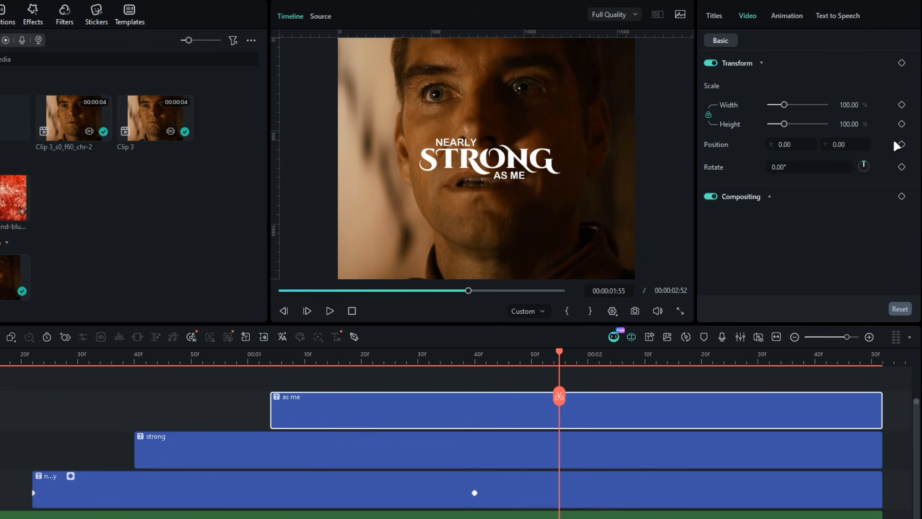
left_click_drag(559, 354, 411, 355)
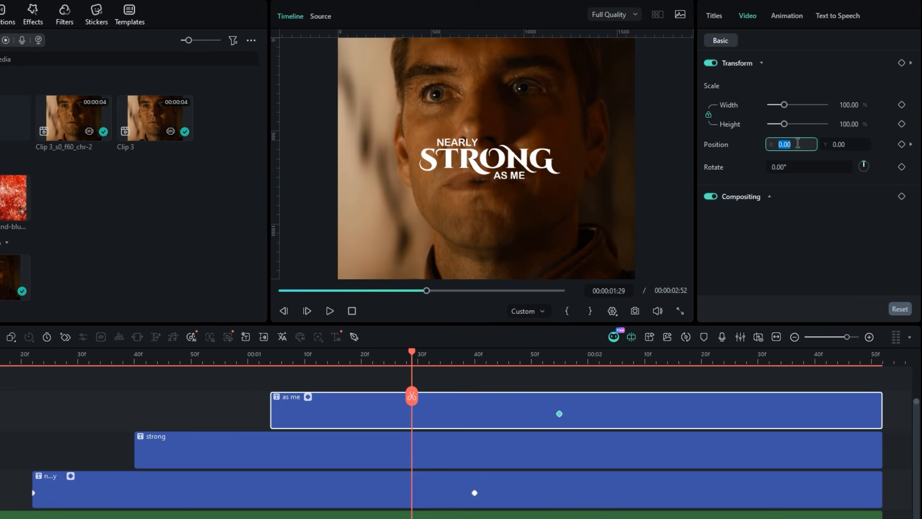
type("-35")
key("Return")
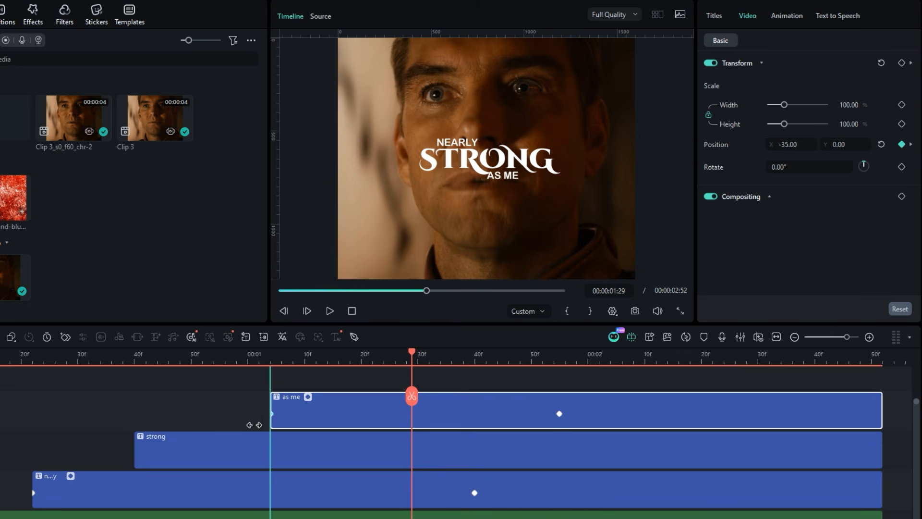
Play back the slide, and move the end position keyframes of "as me" to 00:00:02:00 and "nearly" to about 00:00:01:51.
key("space")
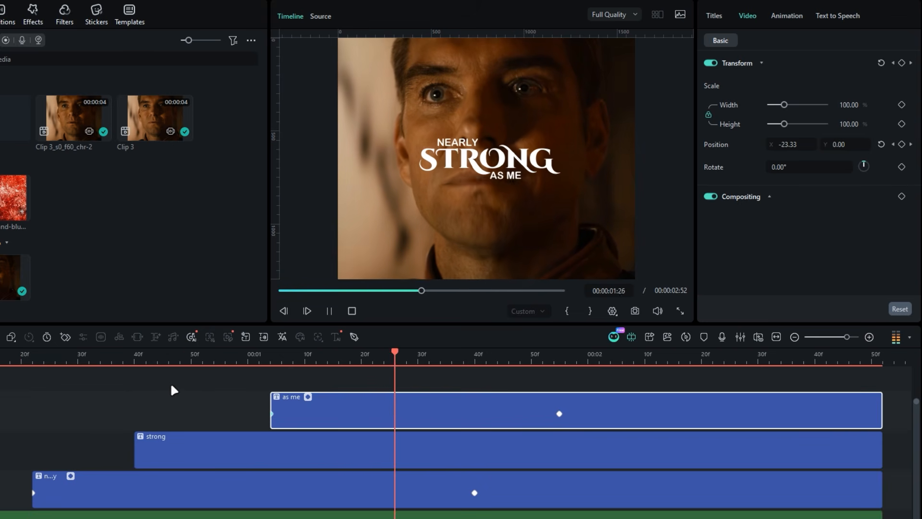
key("space")
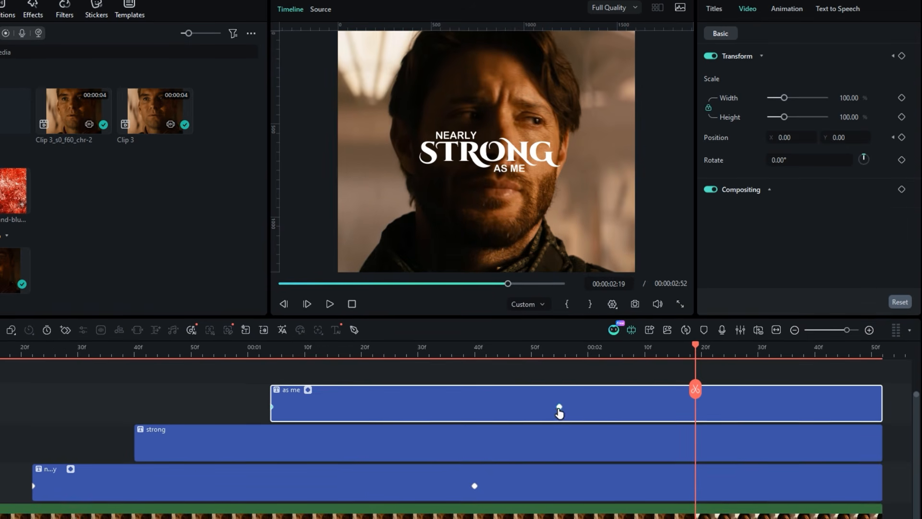
left_click_drag(559, 413, 588, 414)
left_click(475, 441)
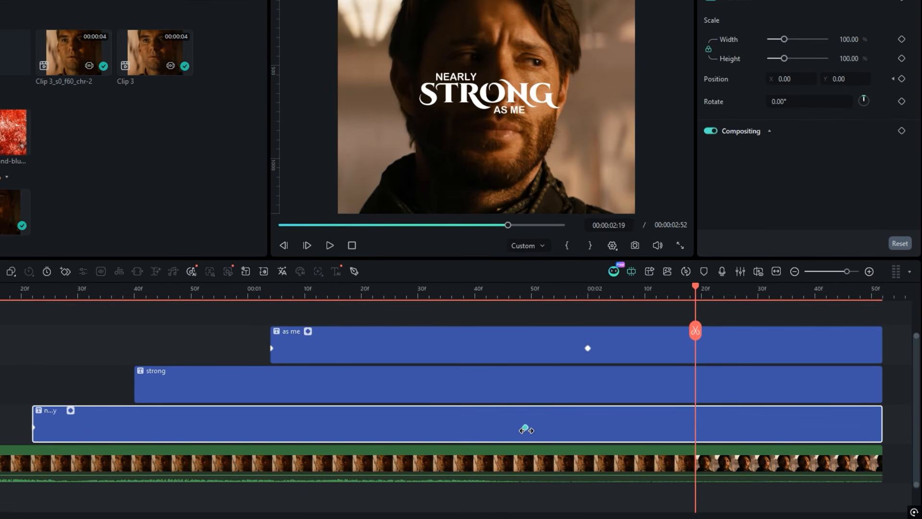
Ease the Position X curves of the "nearly" and "as me" titles smoothly into their end keyframes.
left_click(71, 410)
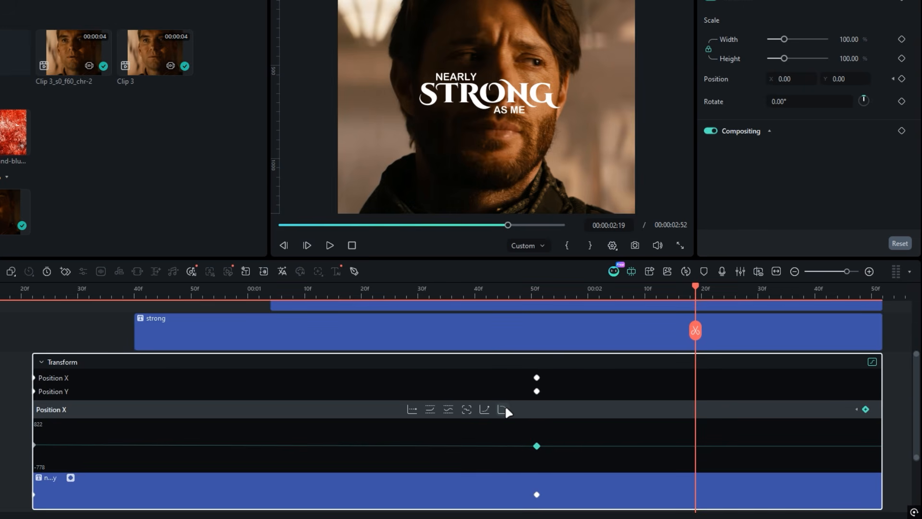
left_click(507, 406)
scroll(247, 387, "up", 2)
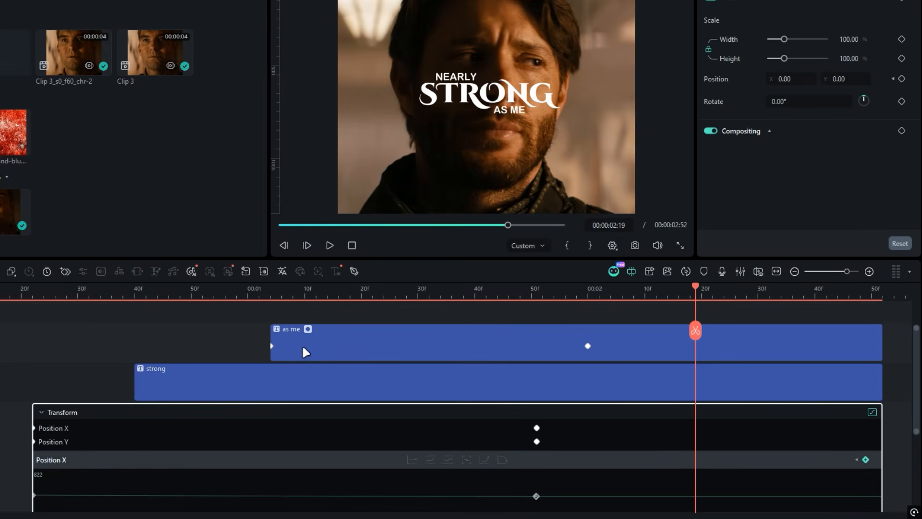
left_click(308, 330)
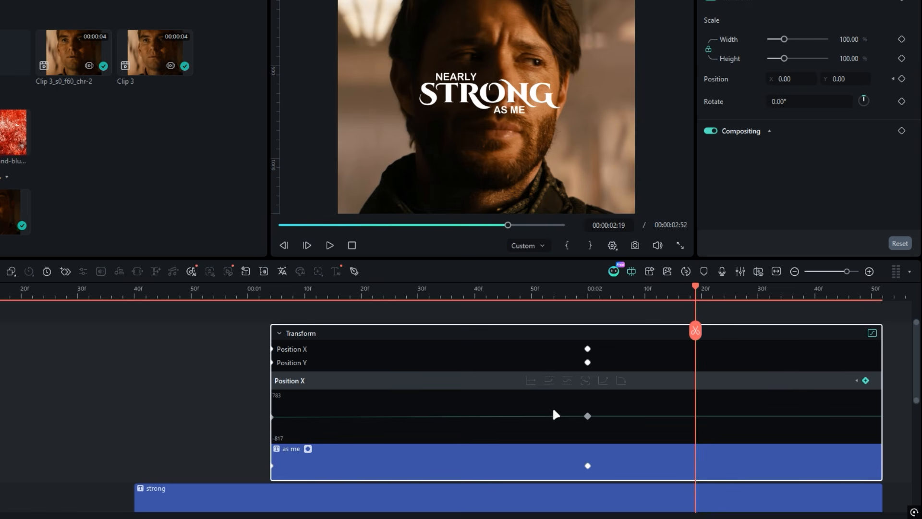
scroll(500, 396, "down", 2)
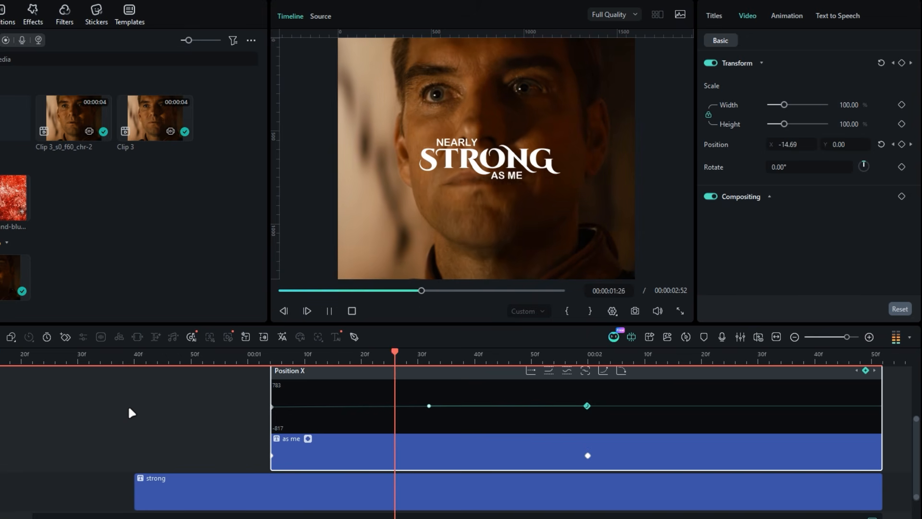
Play back the eased word slides and collapse the keyframe graphs of the "nearly" and "as me" titles.
left_click(127, 373)
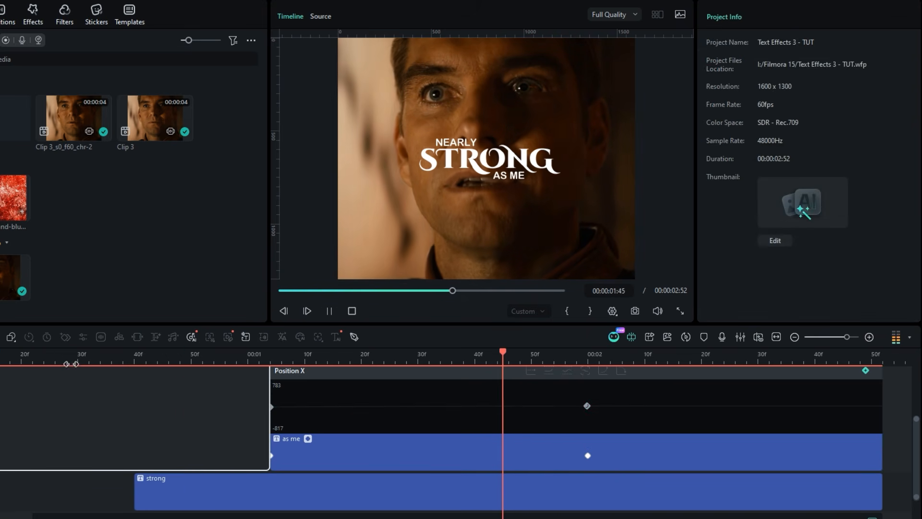
key("space")
scroll(120, 435, "down", 1)
scroll(144, 455, "down", 2)
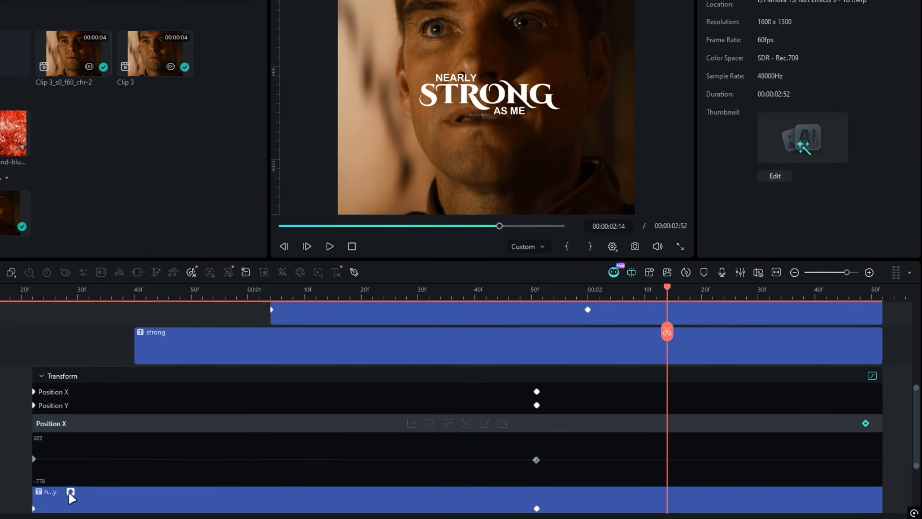
left_click(72, 494)
left_click(309, 372)
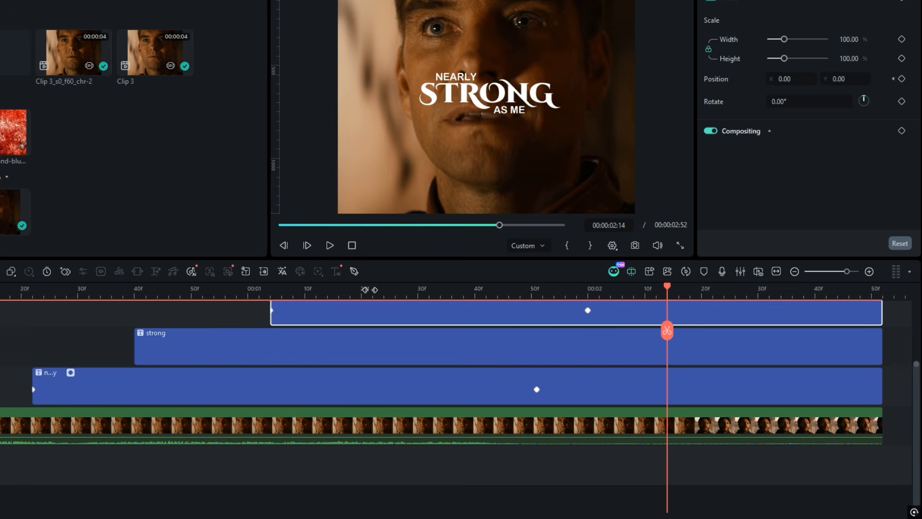
Scrub the title to about 00:00:01:17 and convert the "strong" title into a compound clip named "Strong".
scroll(360, 375, "up", 2)
left_click(358, 382)
left_click(417, 295)
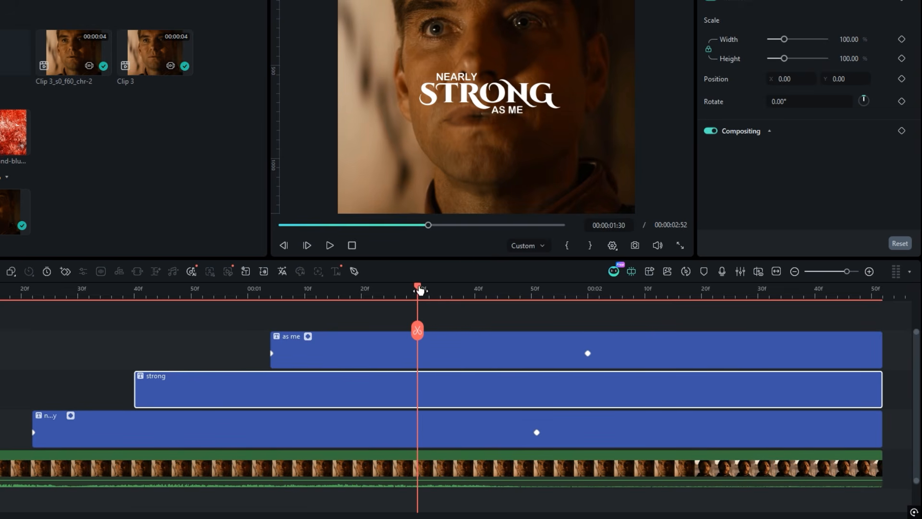
left_click_drag(419, 290, 344, 290)
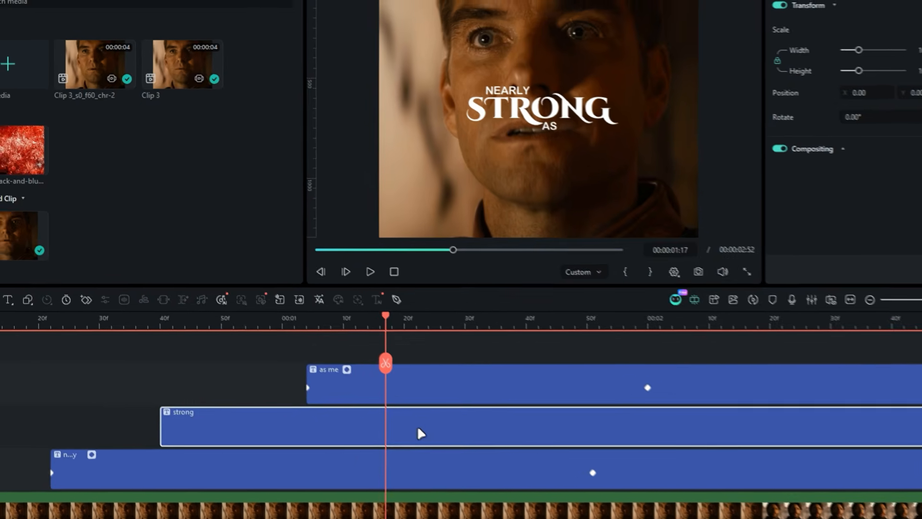
key("alt+g")
type("Str")
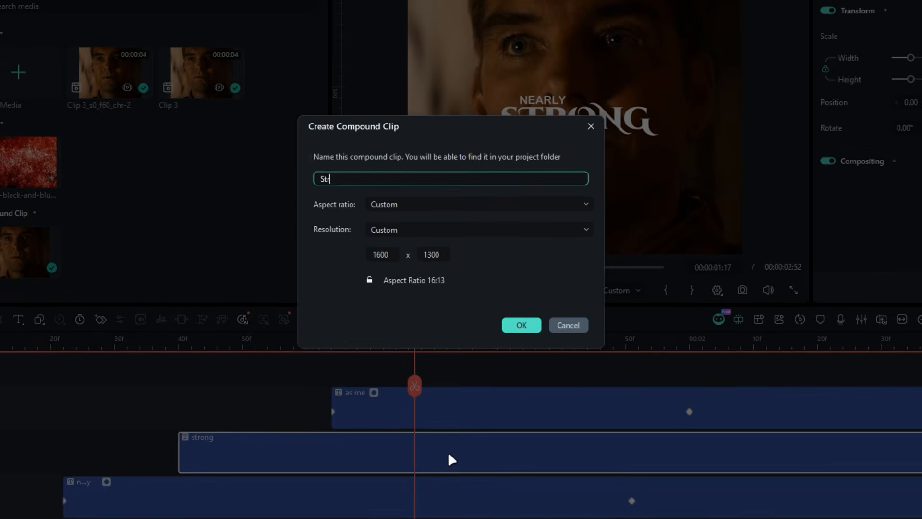
type("ong")
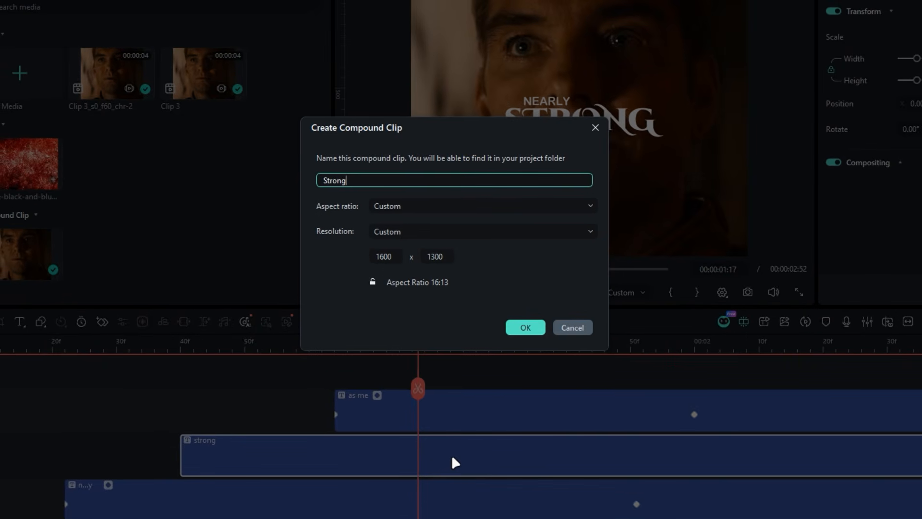
key("Return")
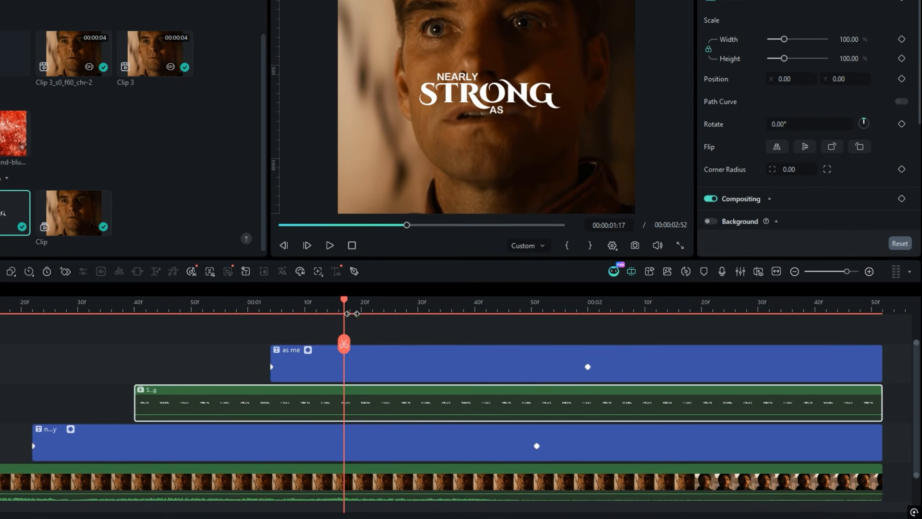
With the playhead at 00:00:01:30, find the S_WipeStripes effect among the OpenFX plugins and apply it to the Strong compound clip.
left_click_drag(352, 303, 418, 304)
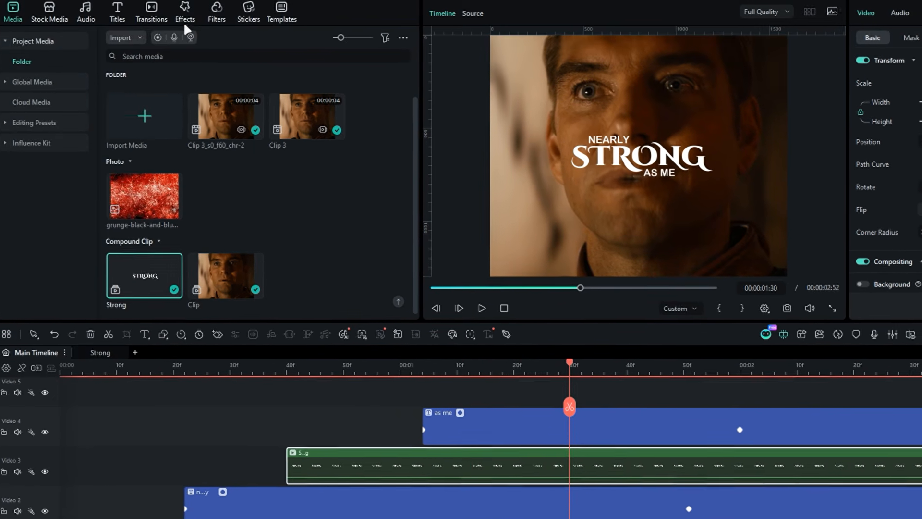
left_click(191, 18)
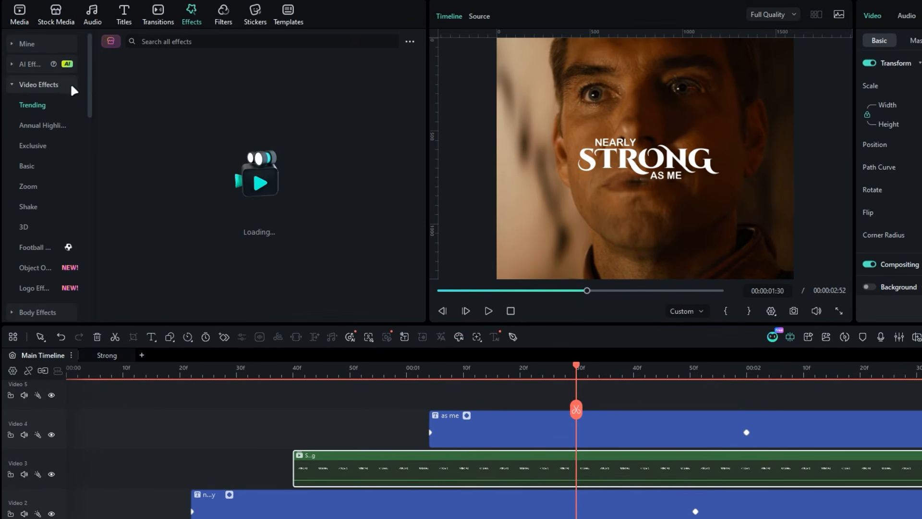
left_click(43, 186)
left_click(154, 42)
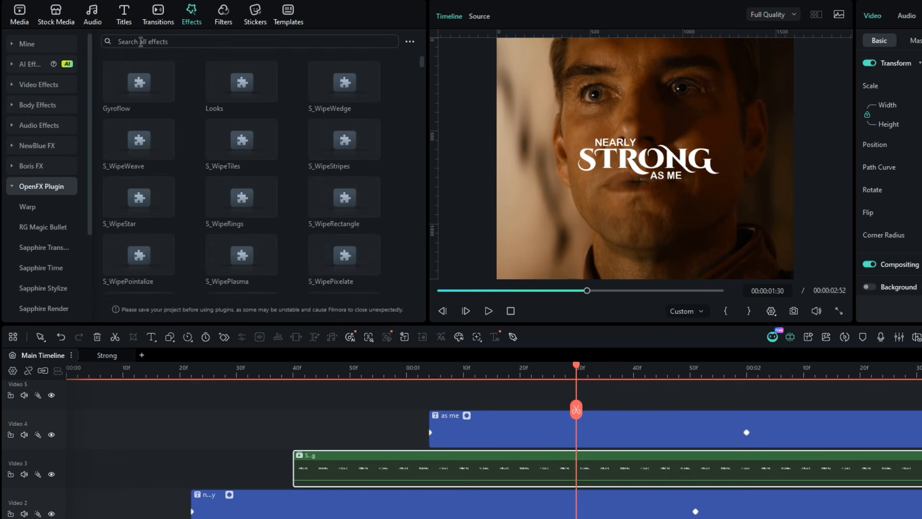
type("wipe")
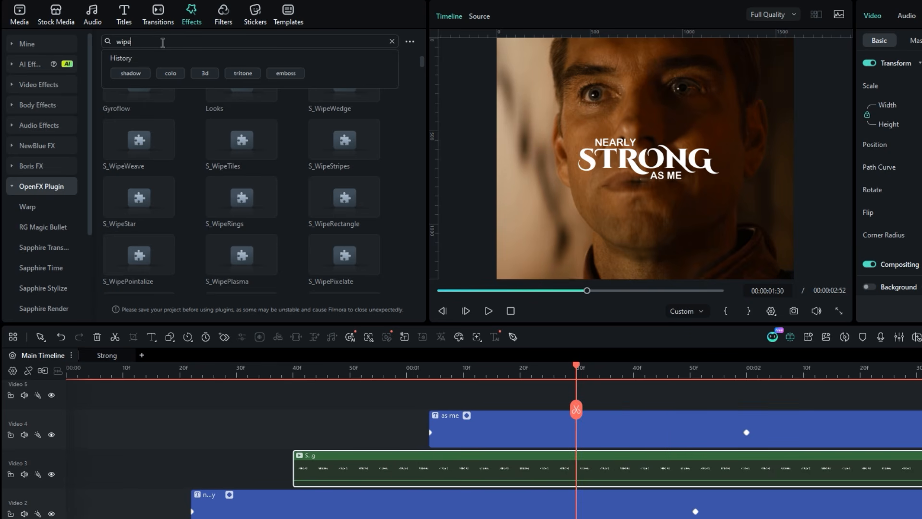
type("strip")
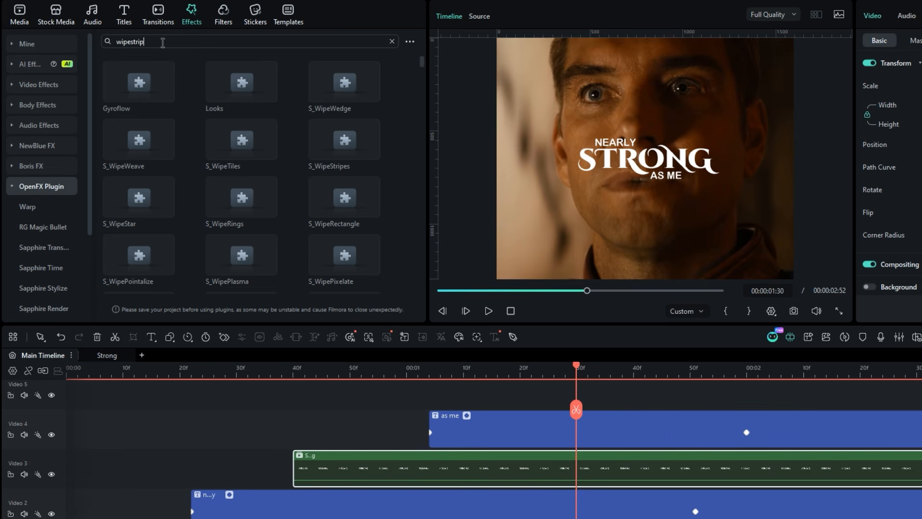
type("es")
key("Return")
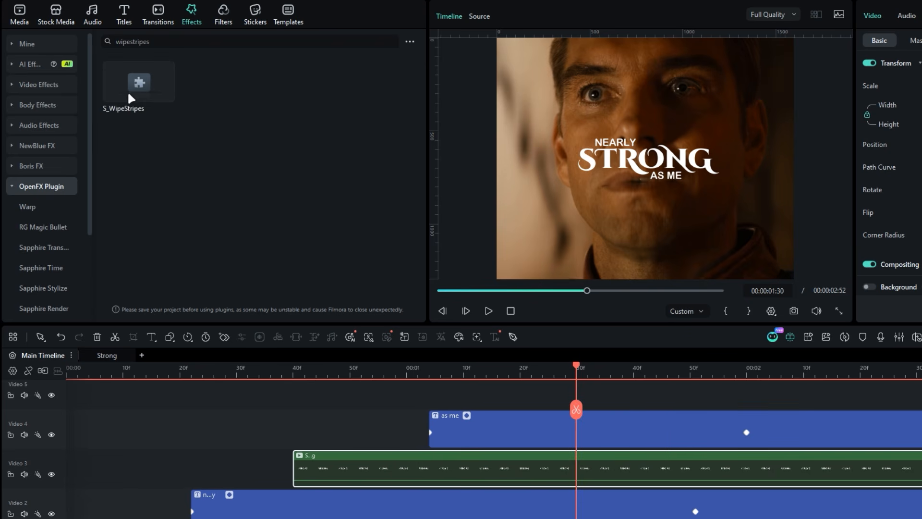
left_click_drag(130, 95, 511, 475)
left_click_drag(376, 421, 376, 422)
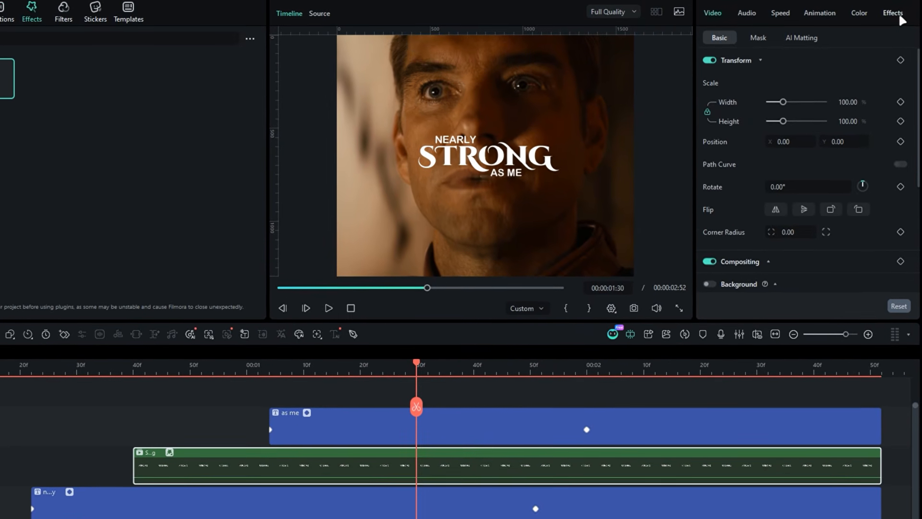
Set the S_WipeStripes Angle to 90, Frequency to 20 and Wipe Amount to 0 on the Strong clip.
left_click(898, 15)
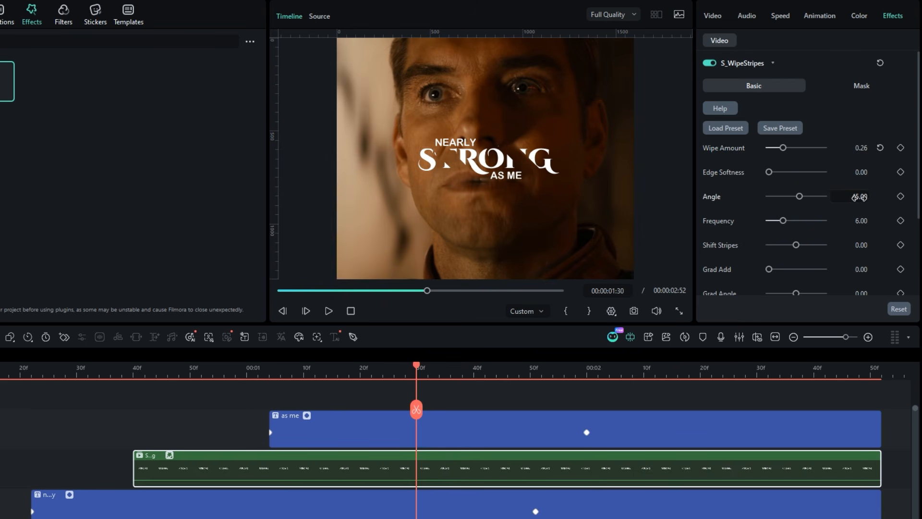
key("Return")
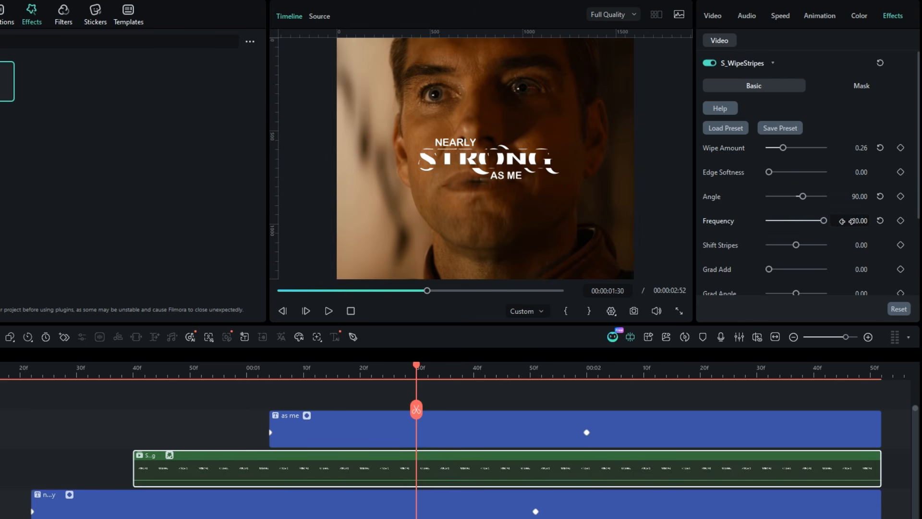
left_click_drag(783, 148, 763, 157)
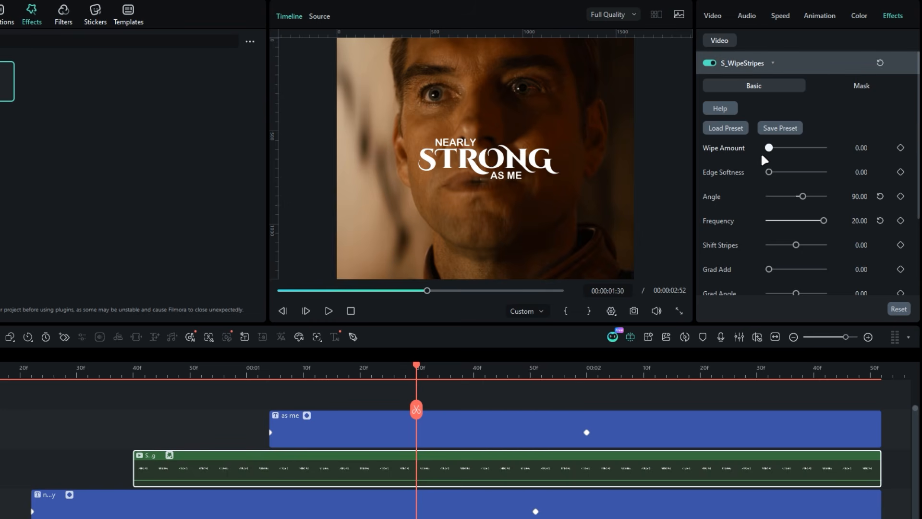
Keyframe the Wipe Amount from 1.00 at the Strong clip's start to 0.00 at 00:00:01:30.
left_click(900, 149)
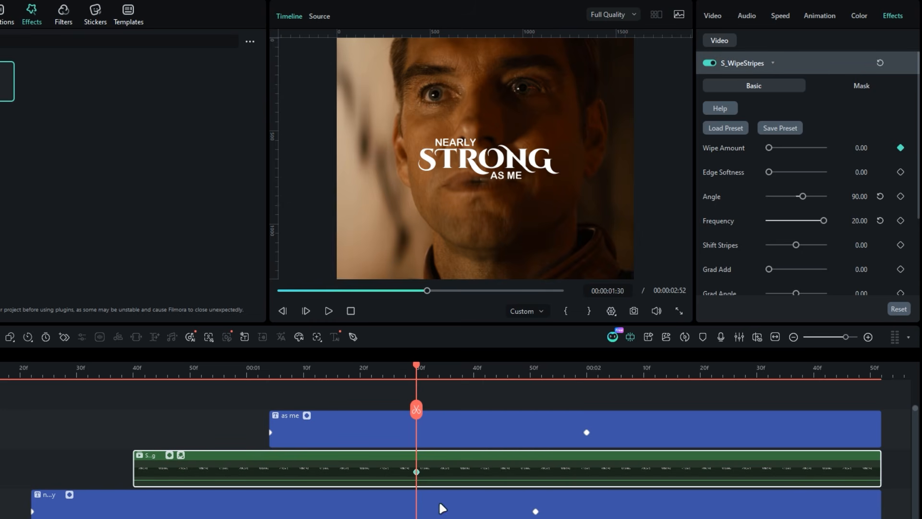
left_click_drag(421, 368, 332, 388)
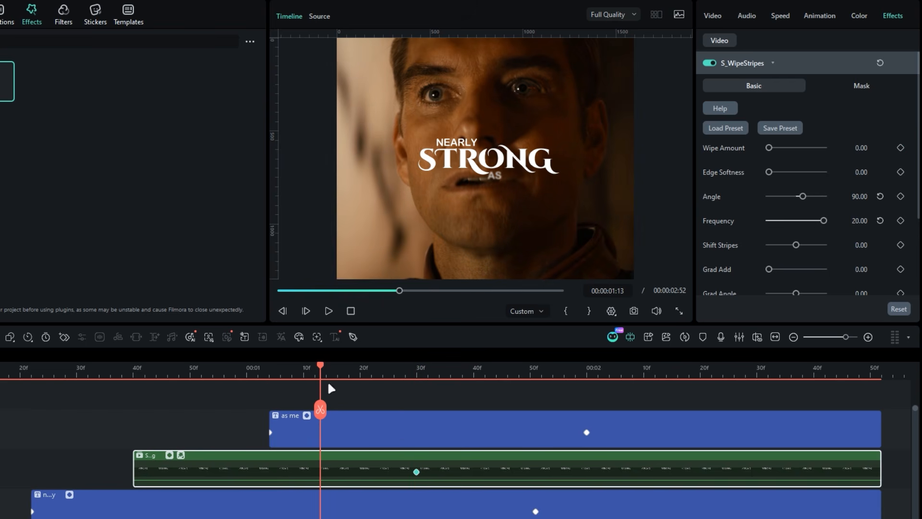
left_click_drag(805, 151, 856, 148)
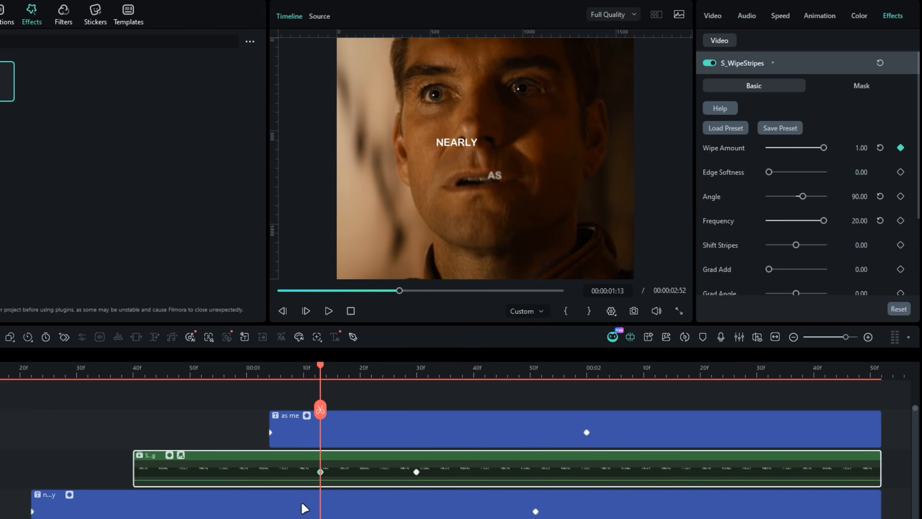
Move the wipe's end keyframe to 00:00:01:40, play back the striped reveal and scrub to 00:00:01:15.
left_click(130, 369)
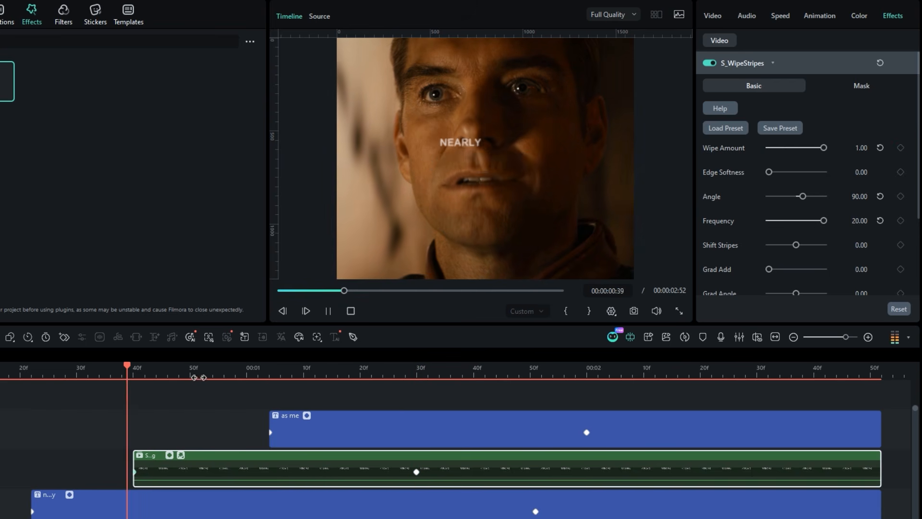
key("space")
key("space")
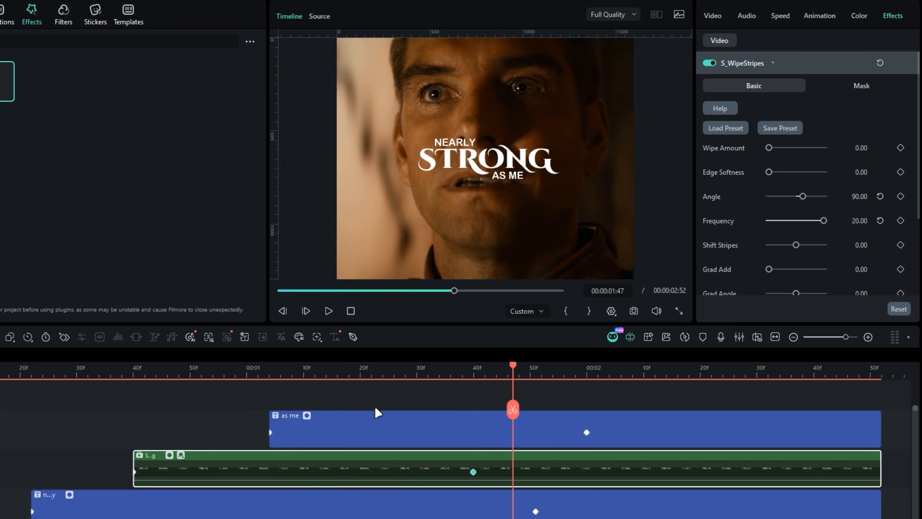
left_click(211, 373)
key("space")
key("space")
left_click_drag(427, 366, 332, 394)
Ease the Strong clip's Wipe Amount curve smoothly into its end keyframe.
left_click(170, 455)
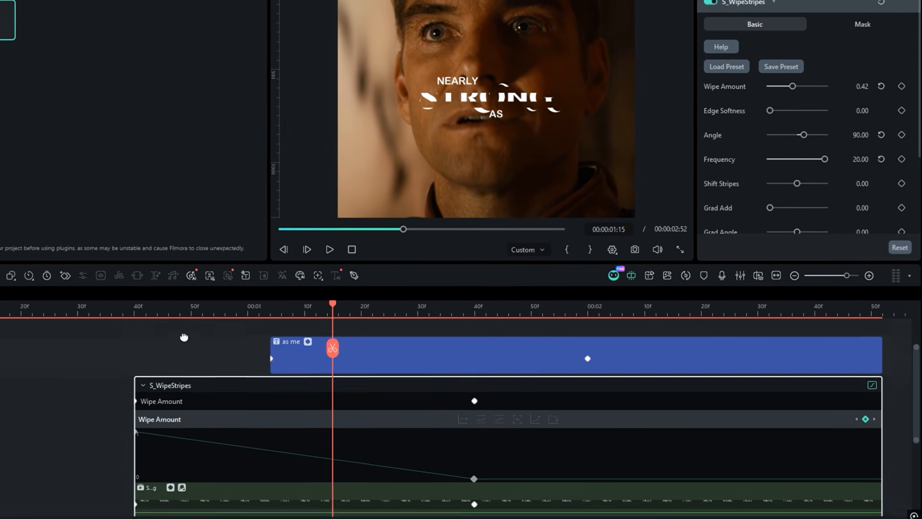
scroll(184, 338, "down", 2)
left_click_drag(447, 402, 515, 437)
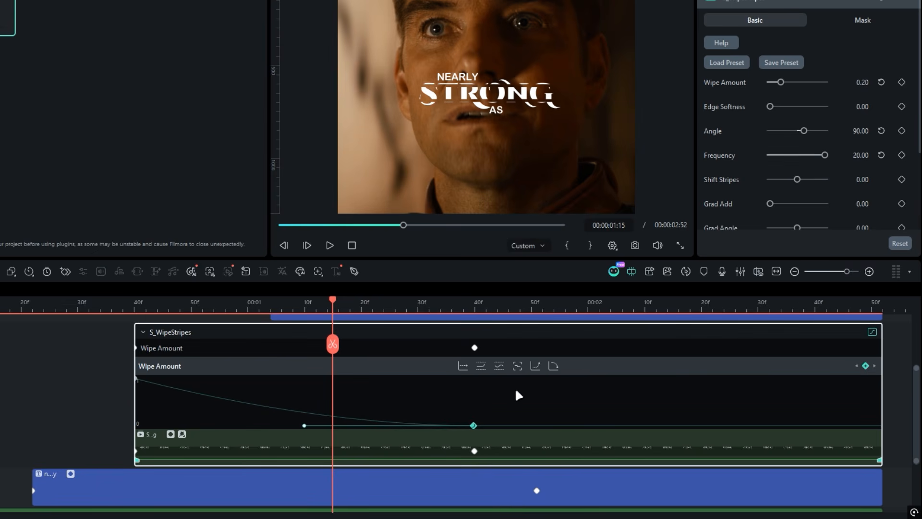
Stretch the end keyframe's ease handle back to the Strong clip's start, play back the wipe and scrub to 00:00:01:12.
left_click_drag(304, 426, 130, 425)
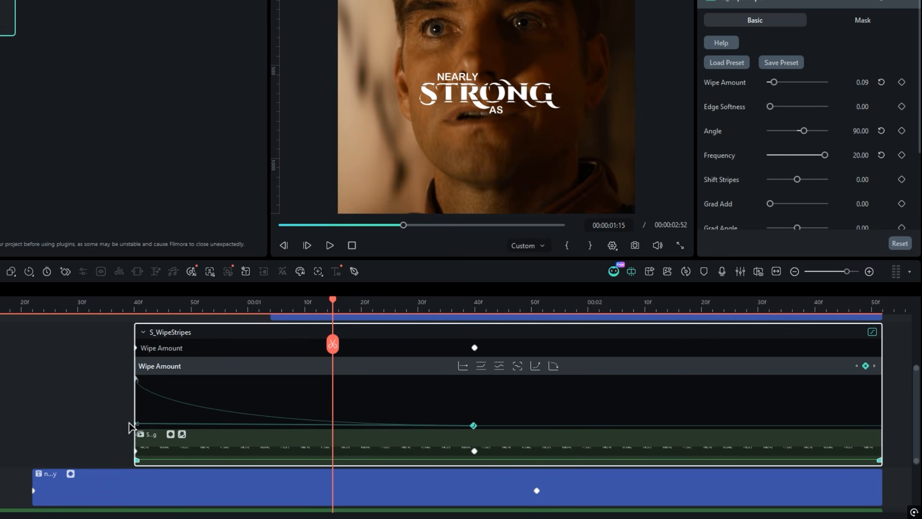
left_click(85, 304)
key("space")
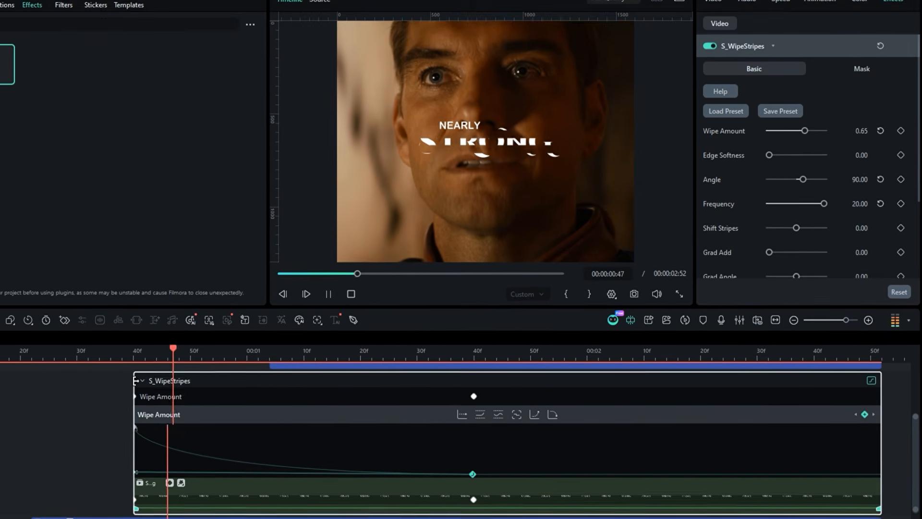
left_click(104, 369)
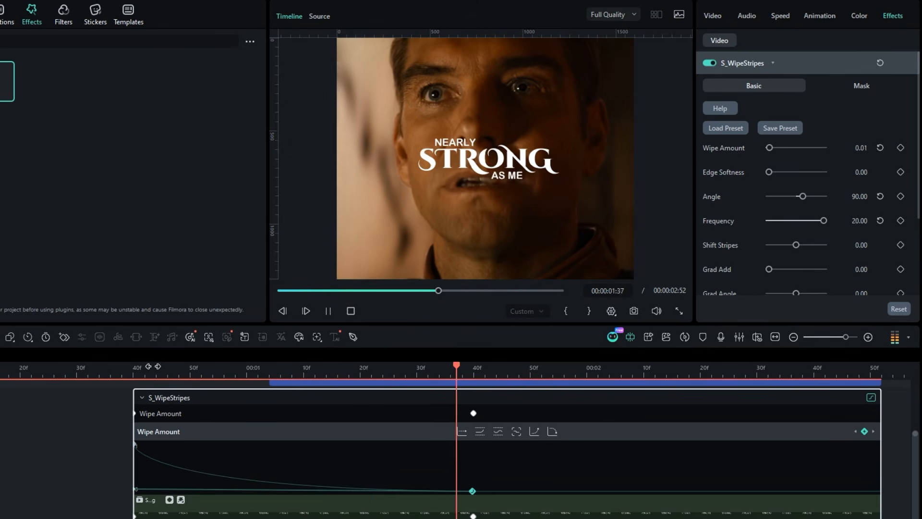
left_click(113, 367)
left_click(235, 369)
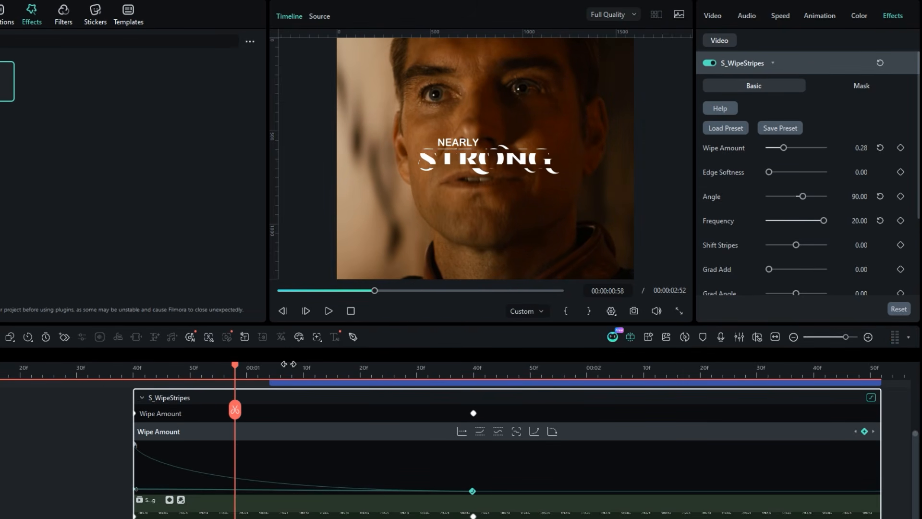
left_click_drag(236, 366, 350, 366)
scroll(487, 153, "up", 2)
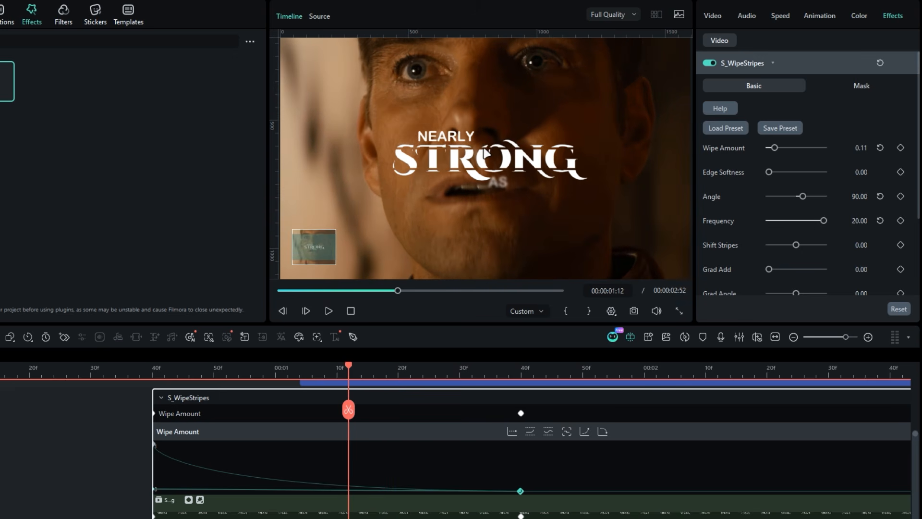
Hide the Wipe Amount curve and duplicate the keyframed S_WipeStripes effect by copying and pasting it onto the Strong clip.
left_click(201, 499)
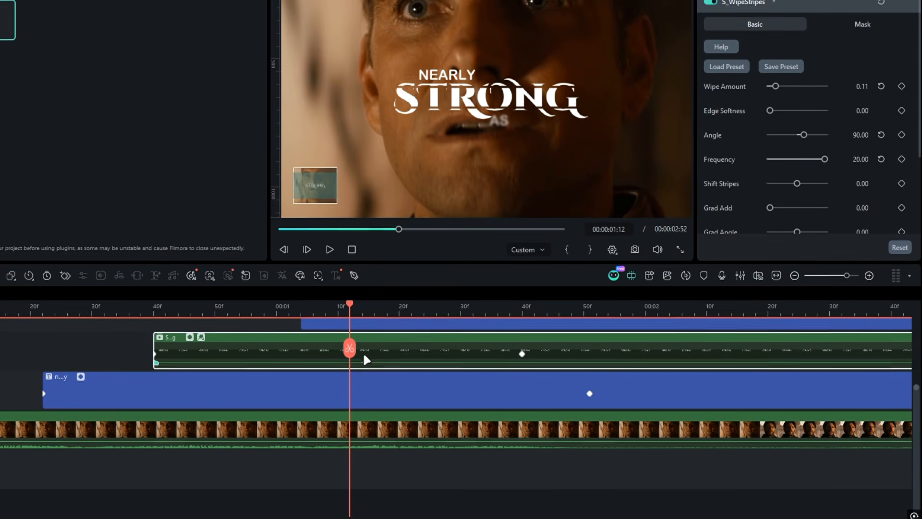
right_click(365, 357)
mouse_move(478, 224)
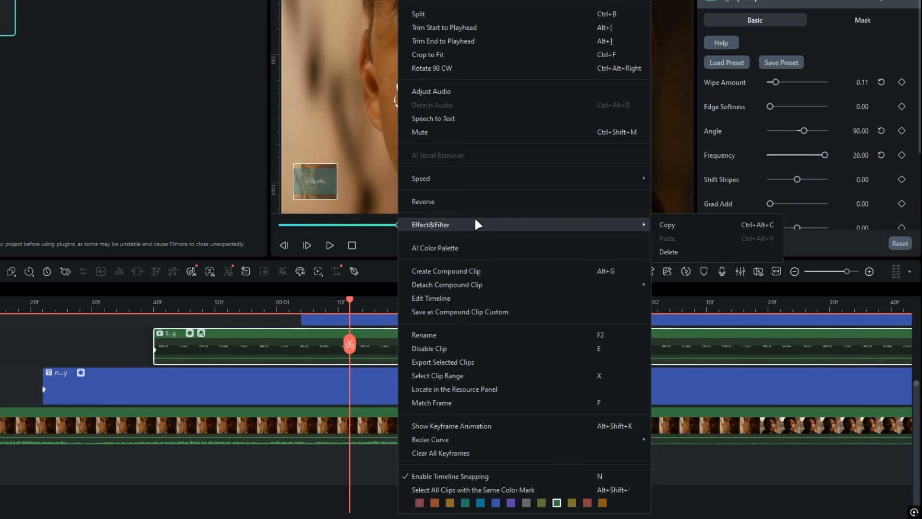
left_click(672, 225)
right_click(385, 342)
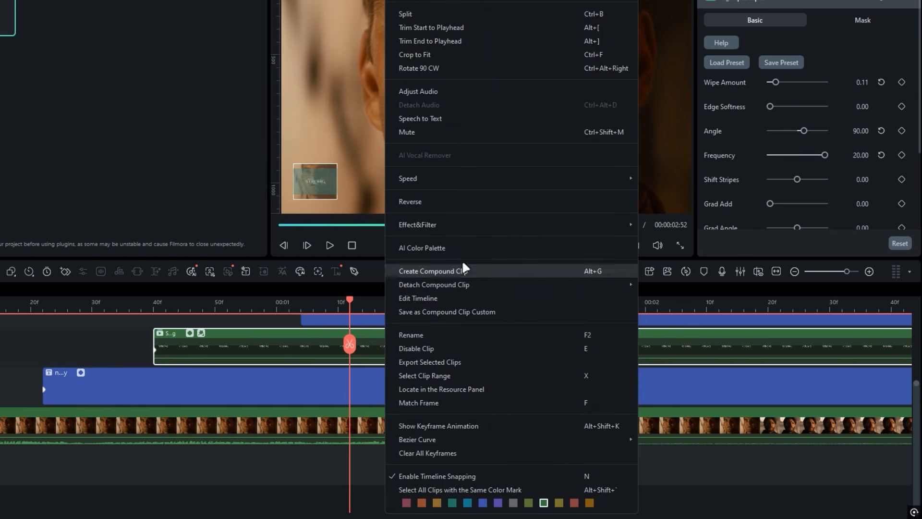
mouse_move(443, 225)
left_click(662, 239)
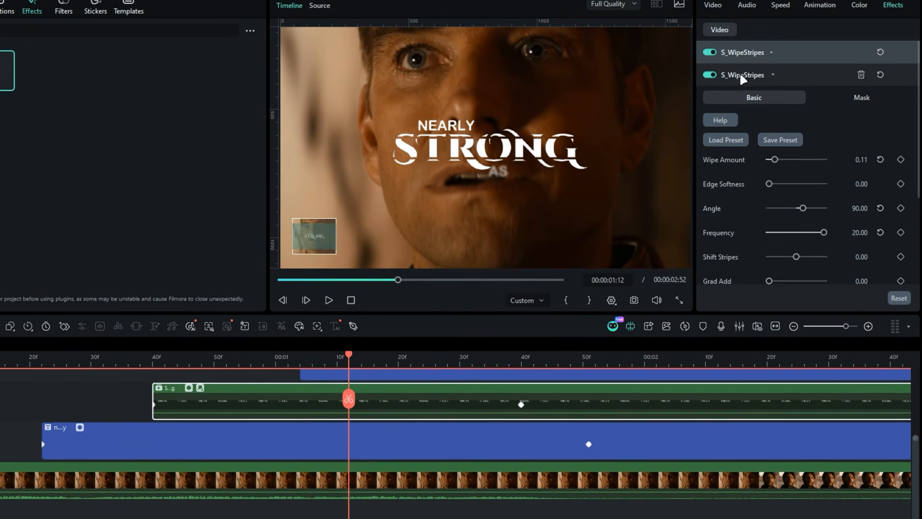
Set Shift Stripes to 0.45 on the first S_WipeStripes effect and review the layered stripe reveal.
left_click(742, 75)
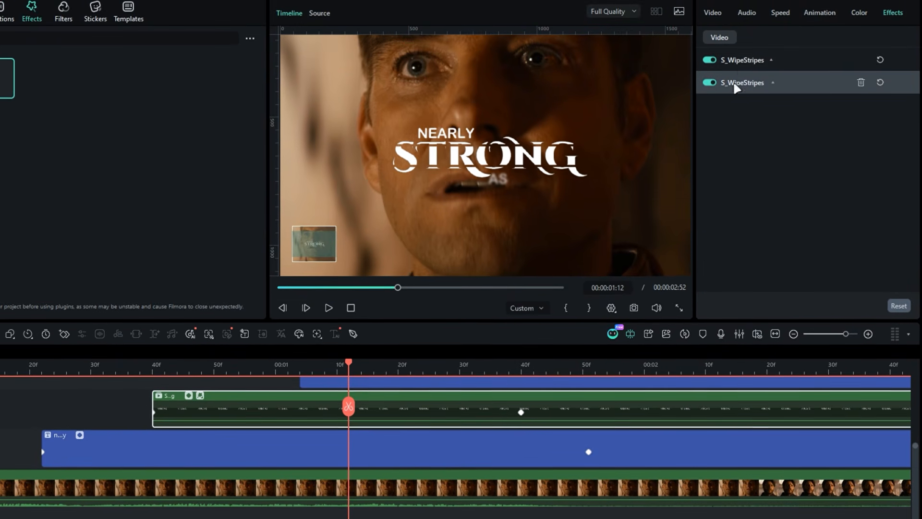
left_click(741, 63)
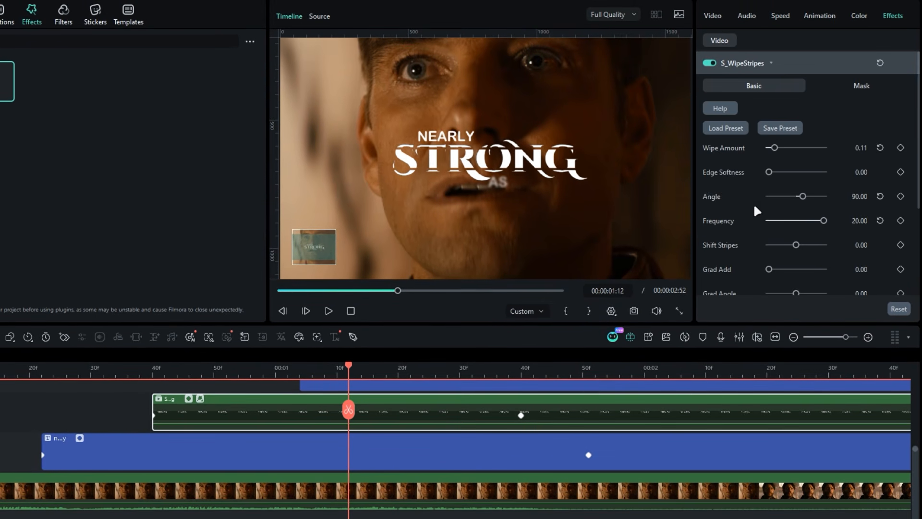
scroll(754, 225, "down", 2)
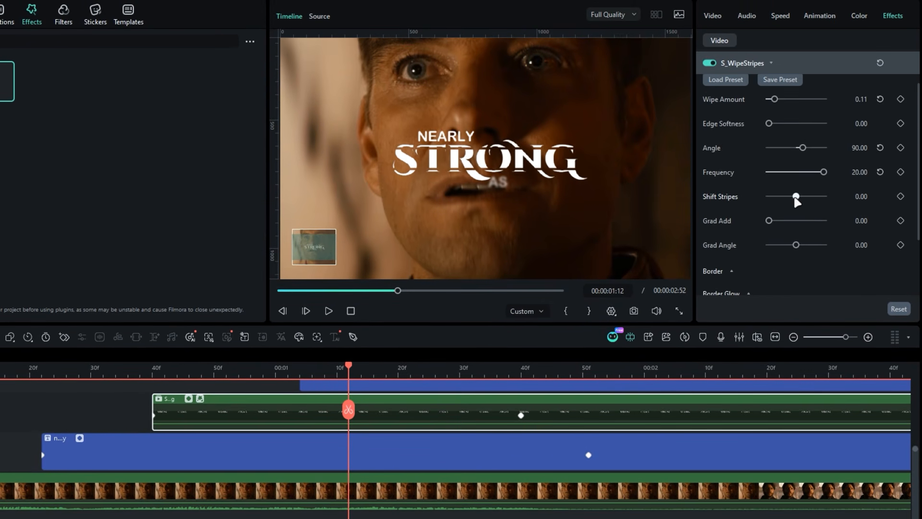
left_click_drag(798, 198, 804, 198)
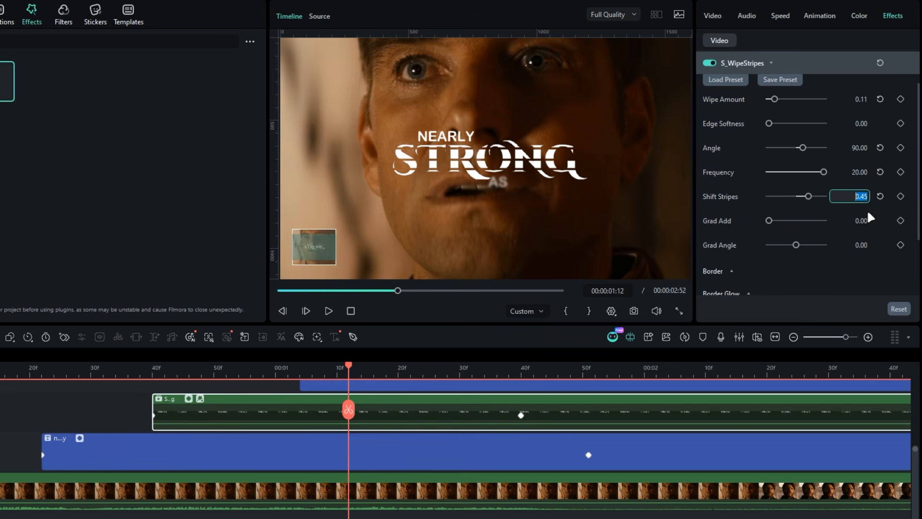
left_click_drag(352, 371, 305, 362)
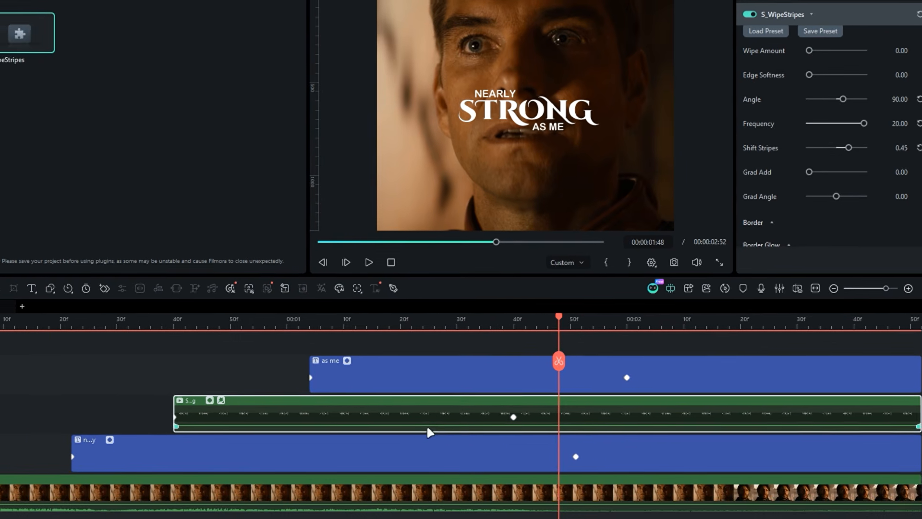
Open the Strong compound clip's own timeline and enlarge its track height.
double_click(412, 438)
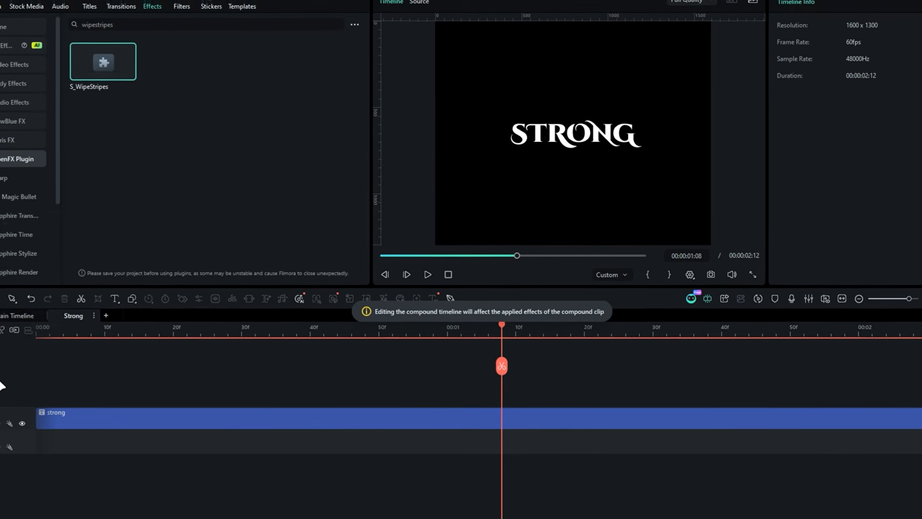
right_click(14, 385)
mouse_move(120, 353)
left_click(178, 365)
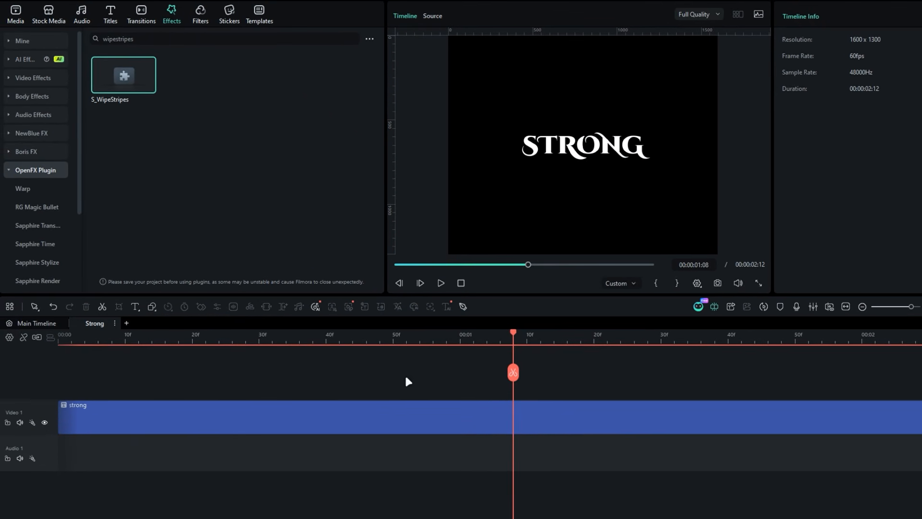
Place the red grunge photo on the track above the strong title and trim its end to 00:00:02:12.
left_click(421, 419)
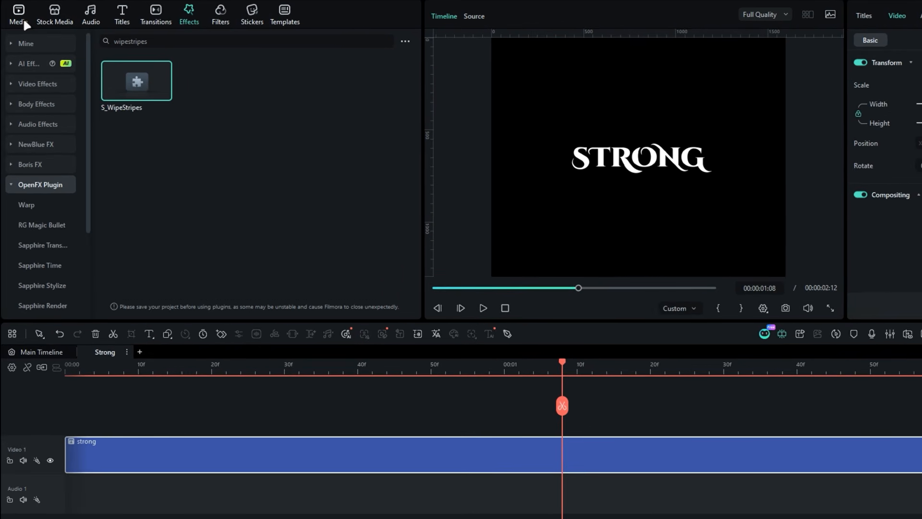
left_click(23, 17)
left_click_drag(162, 224, 27, 412)
right_click(742, 385)
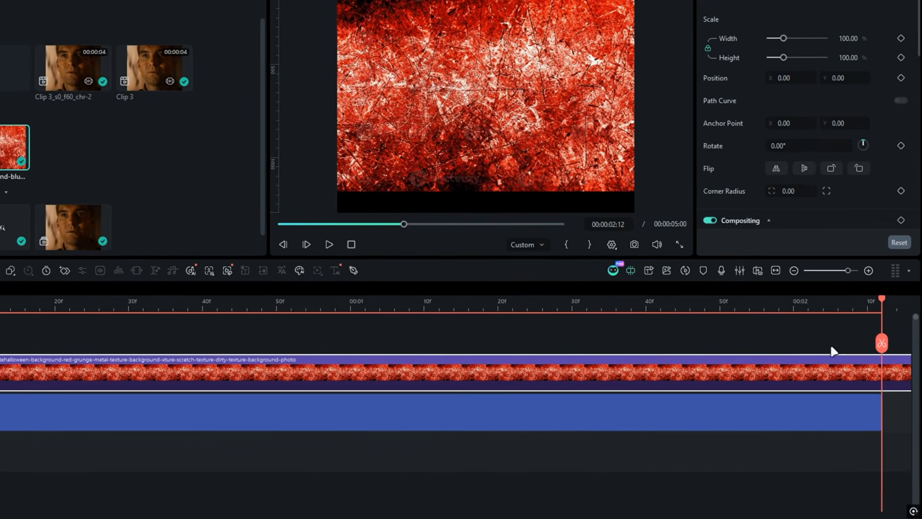
left_click(846, 342)
Scale the grunge photo down around the STRONG word and turn it into a compound clip named Texture.
left_click(353, 306)
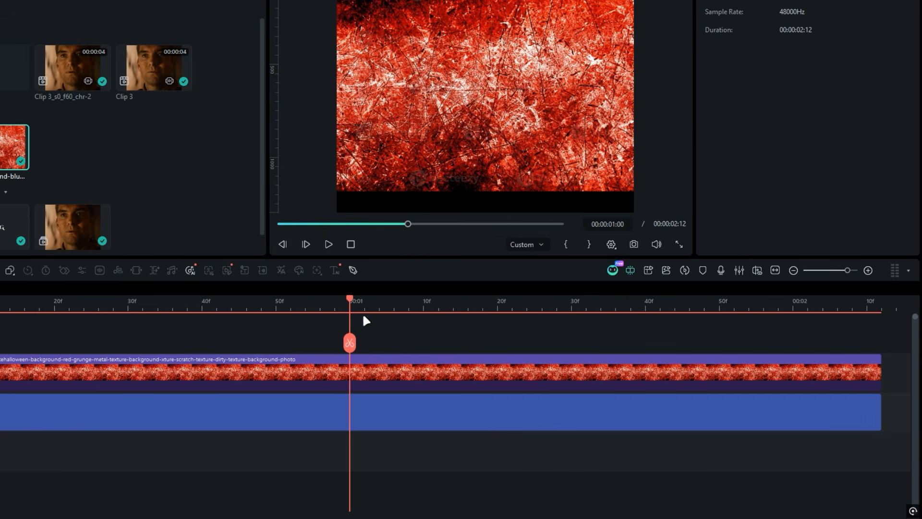
left_click(404, 370)
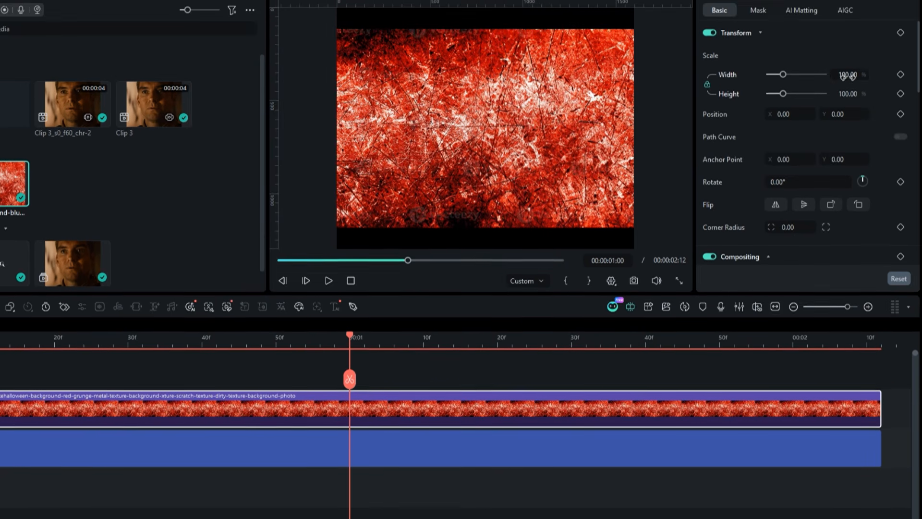
mouse_move(848, 76)
left_mouse_down()
mouse_move(825, 77)
mouse_move(837, 76)
left_mouse_up()
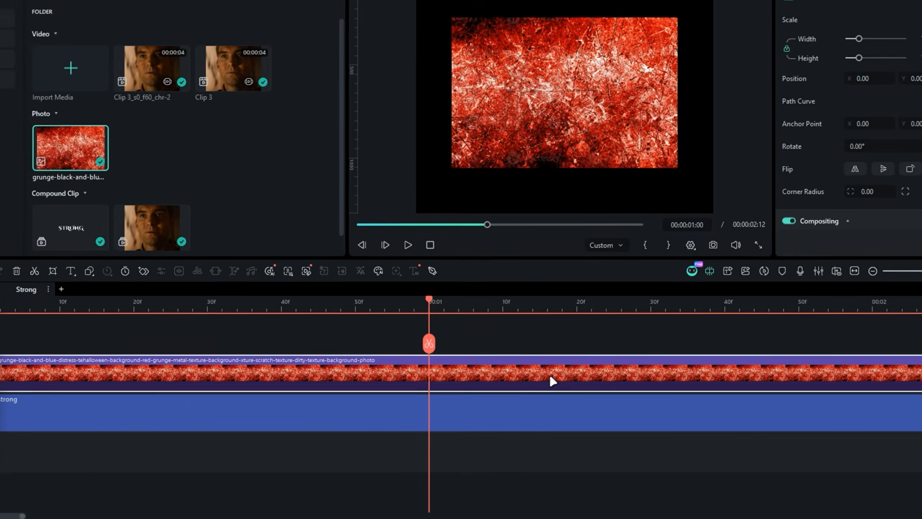
key("alt+g")
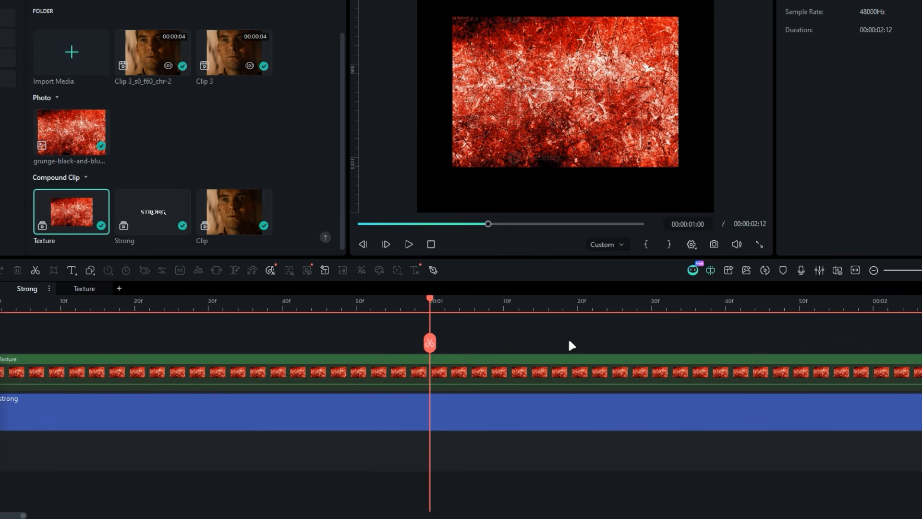
Save a PNG snapshot of the STRONG title at 00:00:01:00 with the Texture track hidden, and show the track again.
left_click(539, 368)
left_click(50, 378)
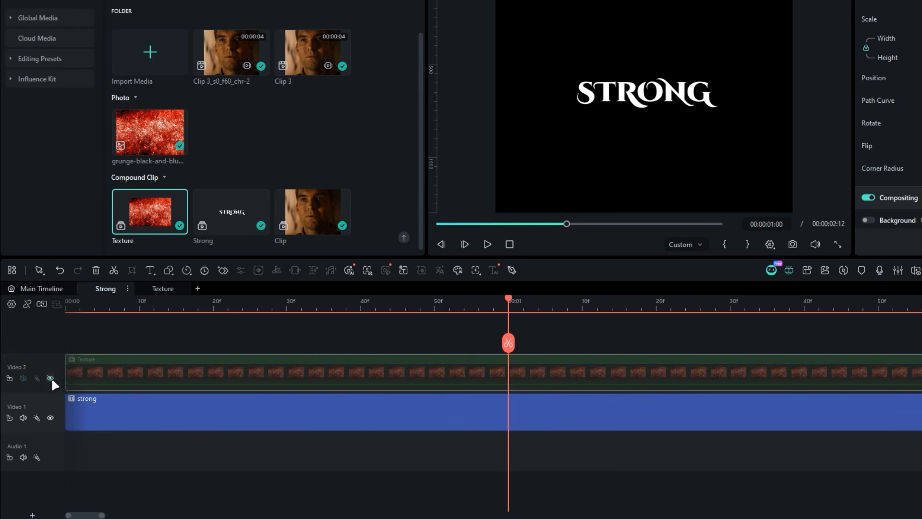
left_click(426, 413)
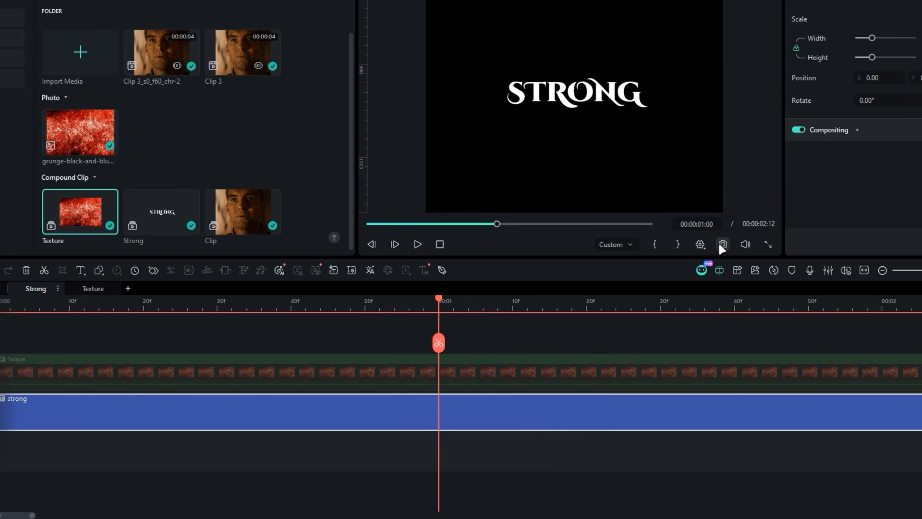
left_click(714, 244)
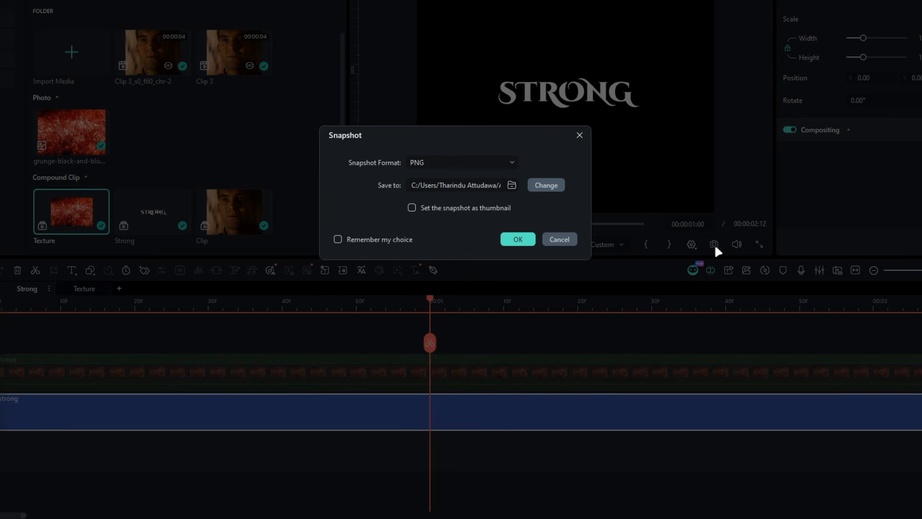
left_click(517, 239)
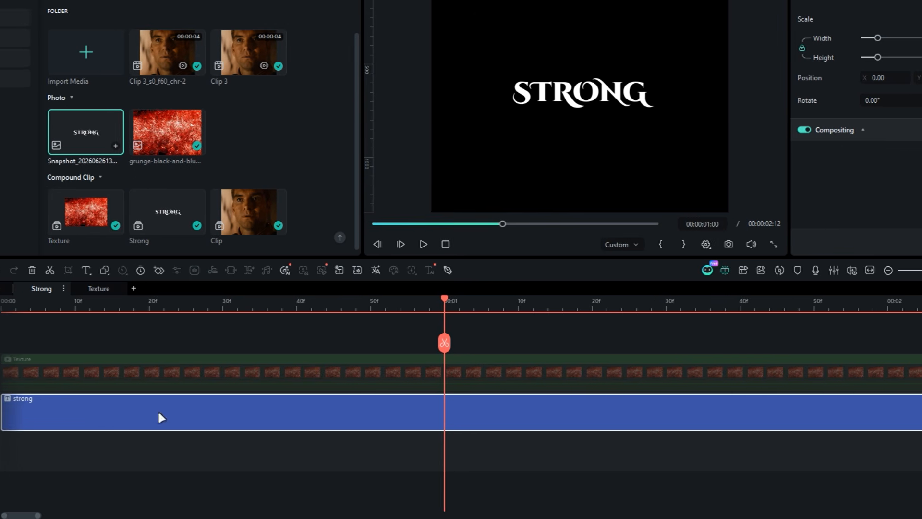
left_click(48, 378)
Import the newest STRONG snapshot as a custom mask named strong and apply it to the Texture clip.
left_click(498, 374)
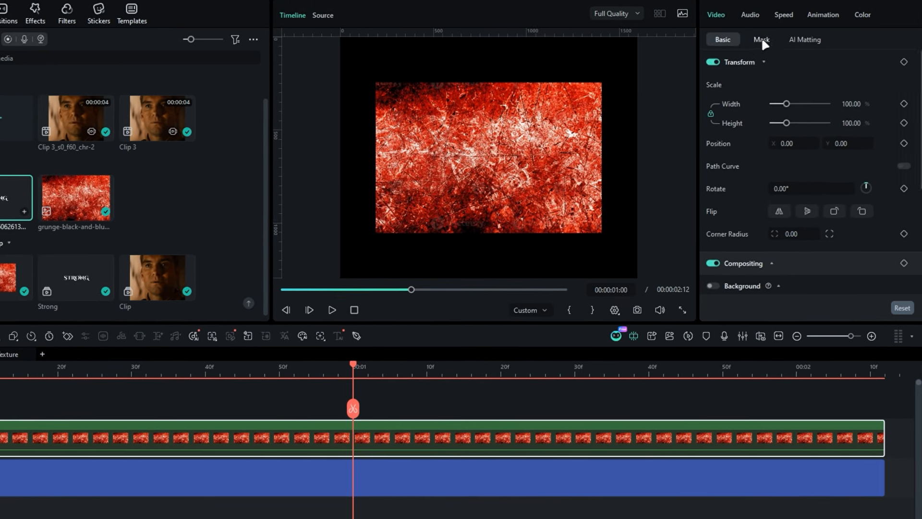
left_click(760, 41)
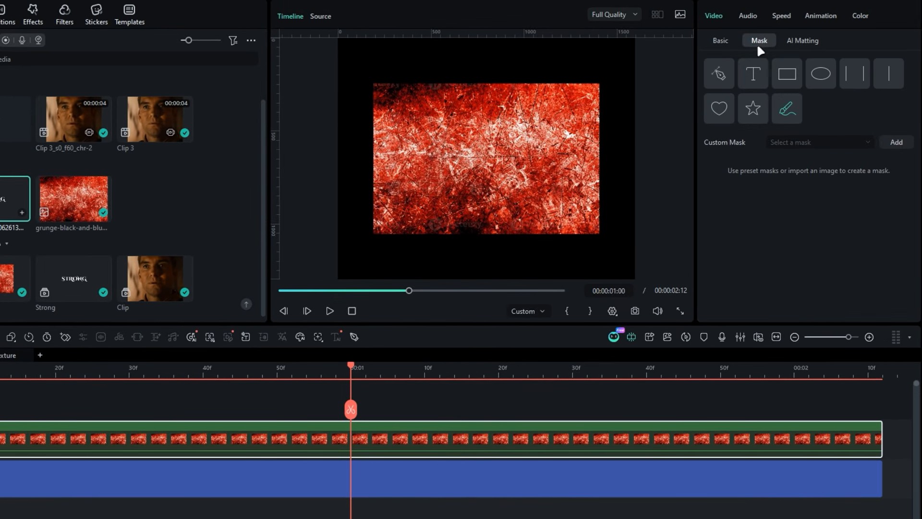
left_click(896, 142)
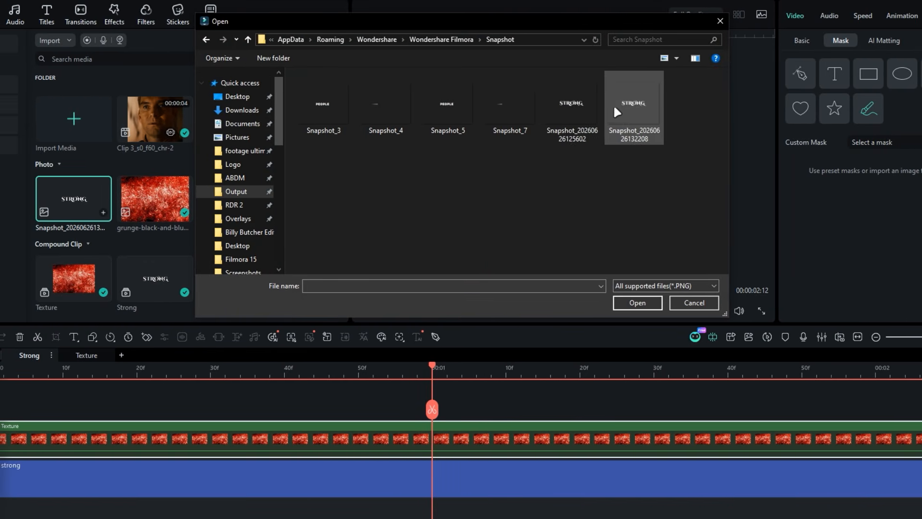
double_click(613, 101)
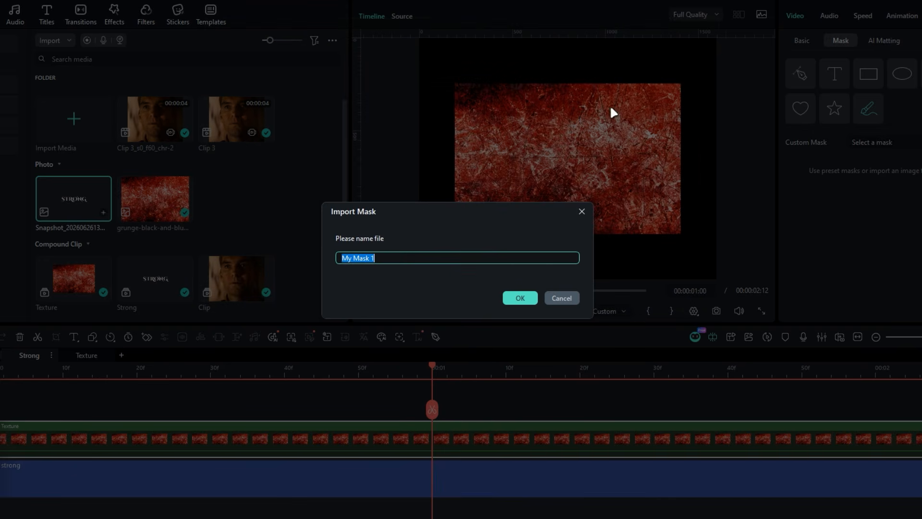
left_click(518, 298)
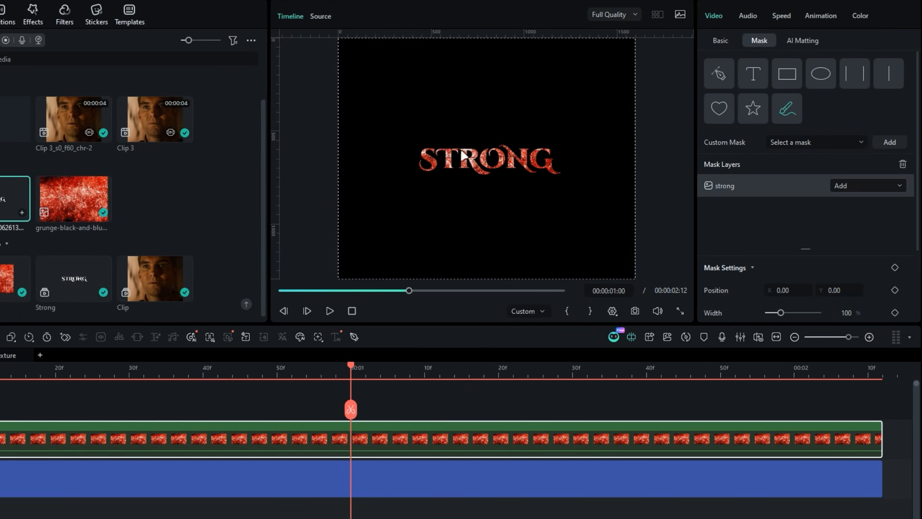
scroll(477, 157, "up", 5)
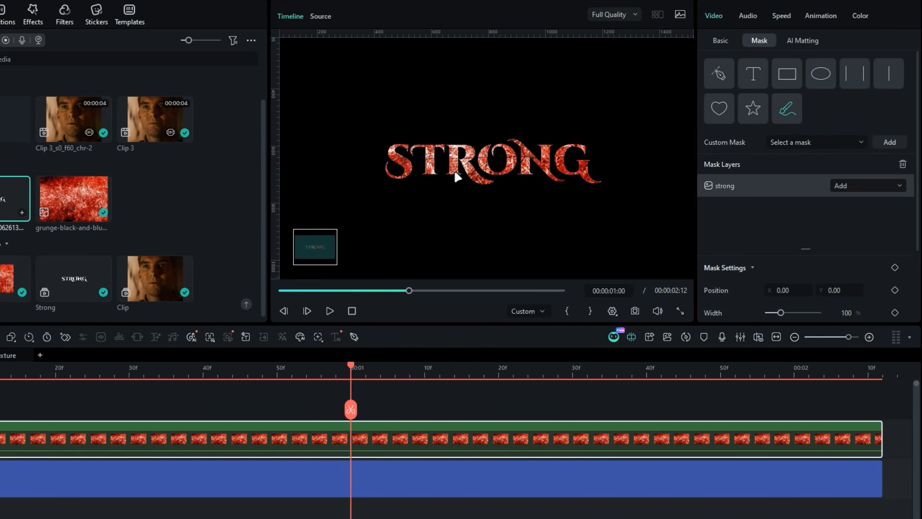
Shift the grunge photo upward inside the Texture compound clip and close that clip's timeline.
left_click(426, 439)
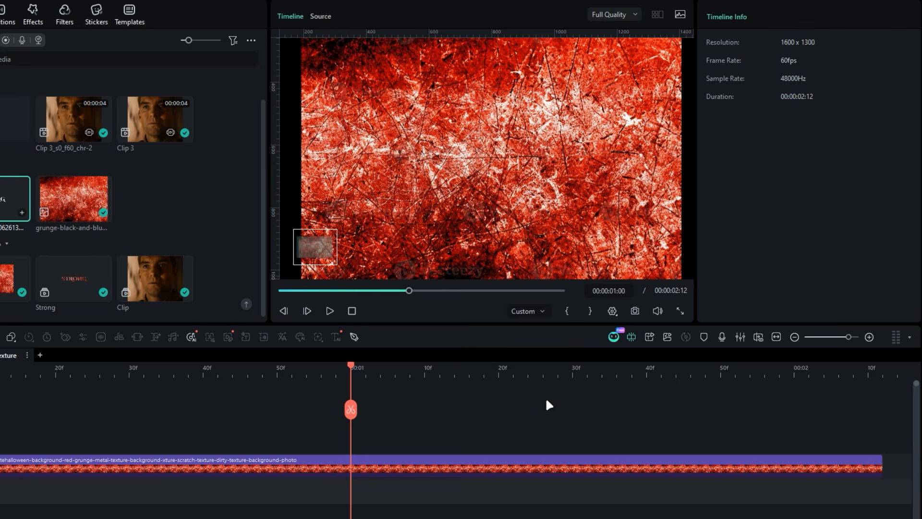
left_click_drag(467, 194, 468, 159)
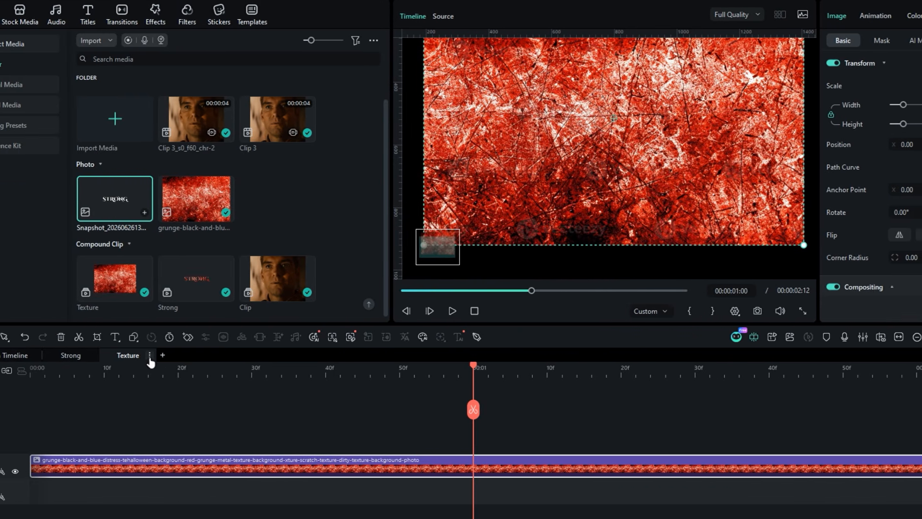
left_click(149, 355)
left_click(177, 396)
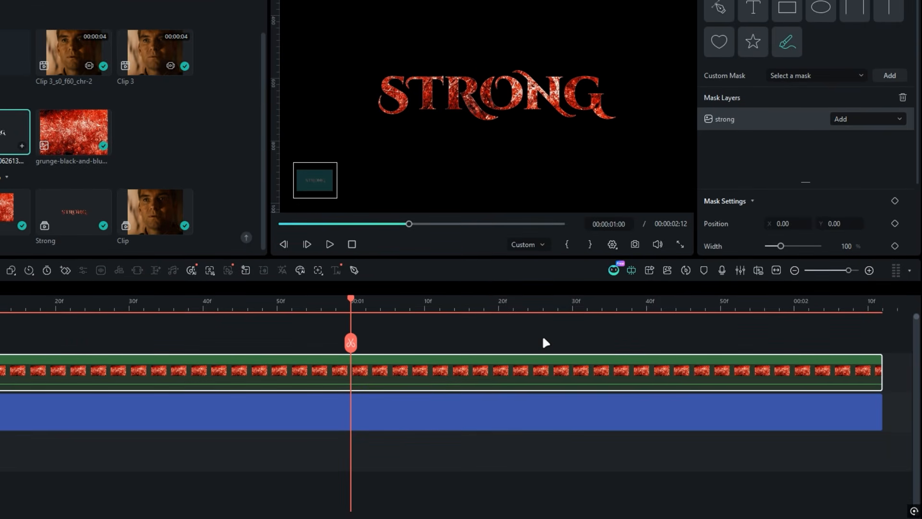
Combine the masked Texture clip and the Strong title below it into one compound clip, keeping the default name and settings.
left_click_drag(533, 397, 394, 497)
key("alt+g")
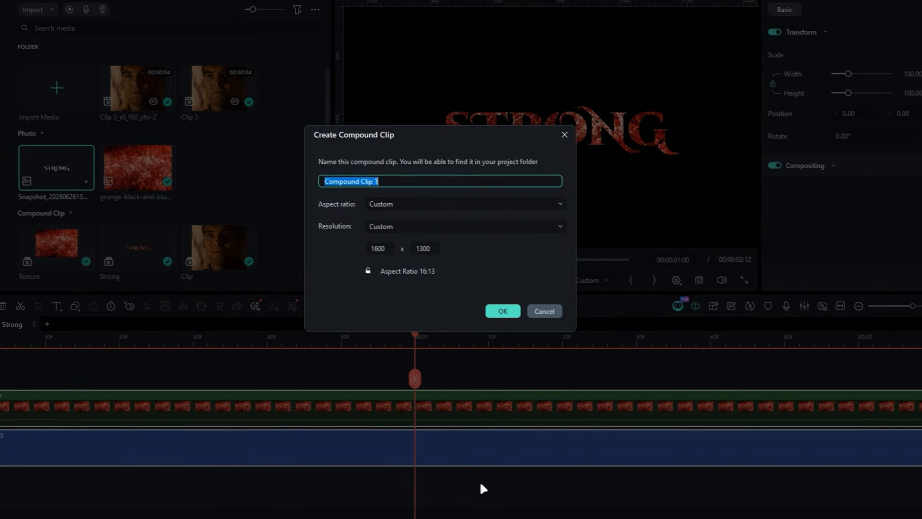
key("Return")
Search all effects for "emboss" and apply the Emboss effect to the new STRONG compound clip.
left_click(496, 429)
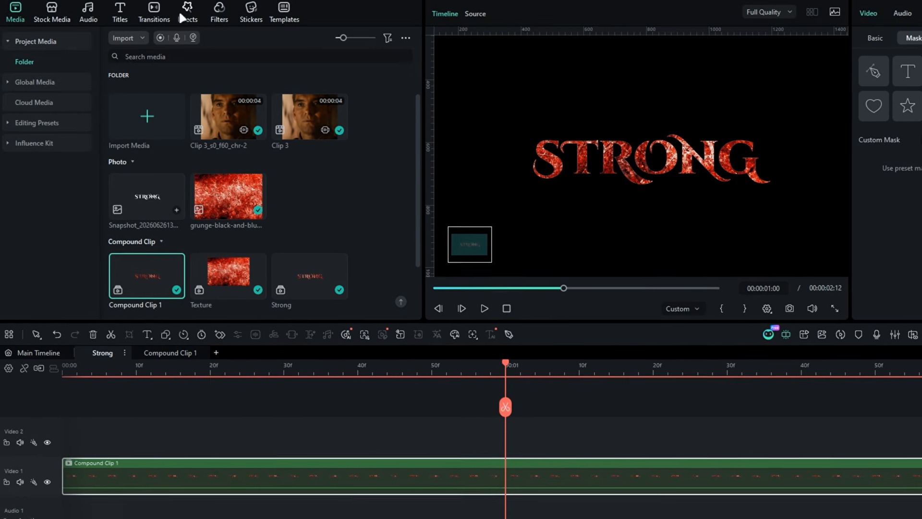
left_click(187, 14)
left_click(48, 85)
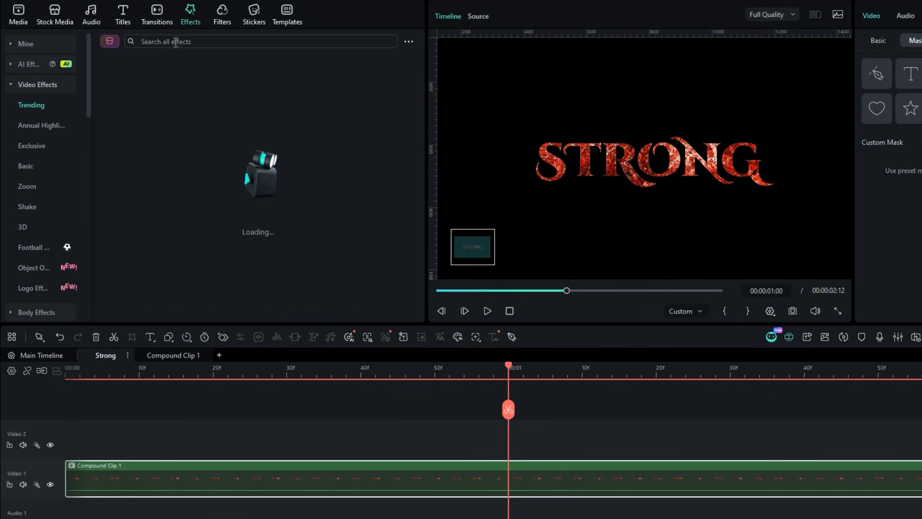
left_click(176, 42)
type("emboss")
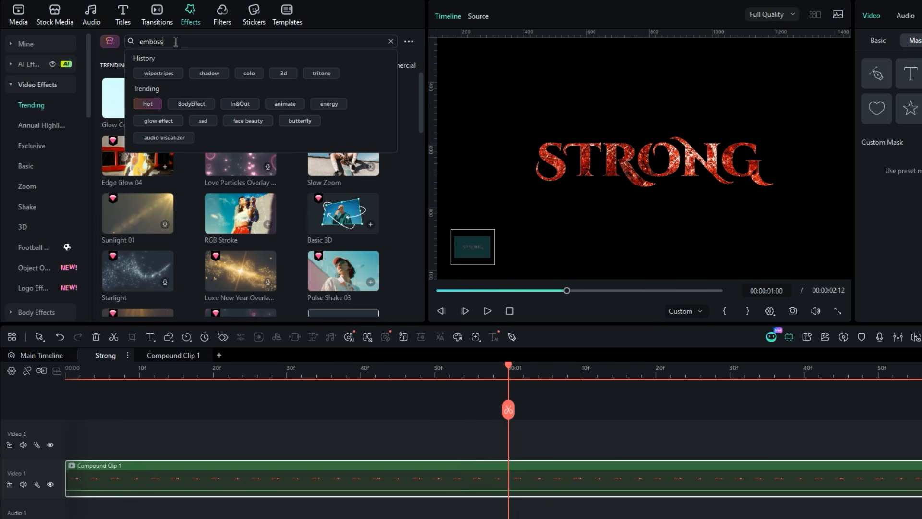
key("Return")
left_click_drag(136, 117, 309, 470)
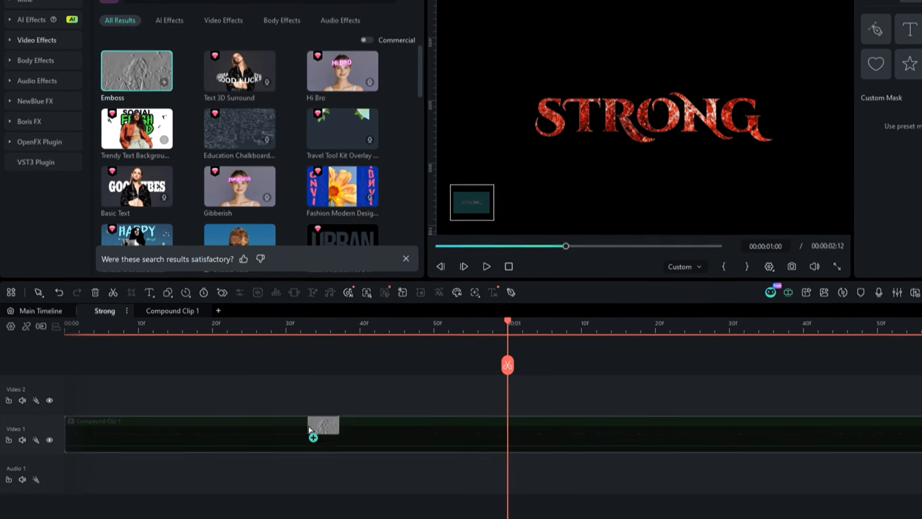
left_click_drag(308, 425, 305, 426)
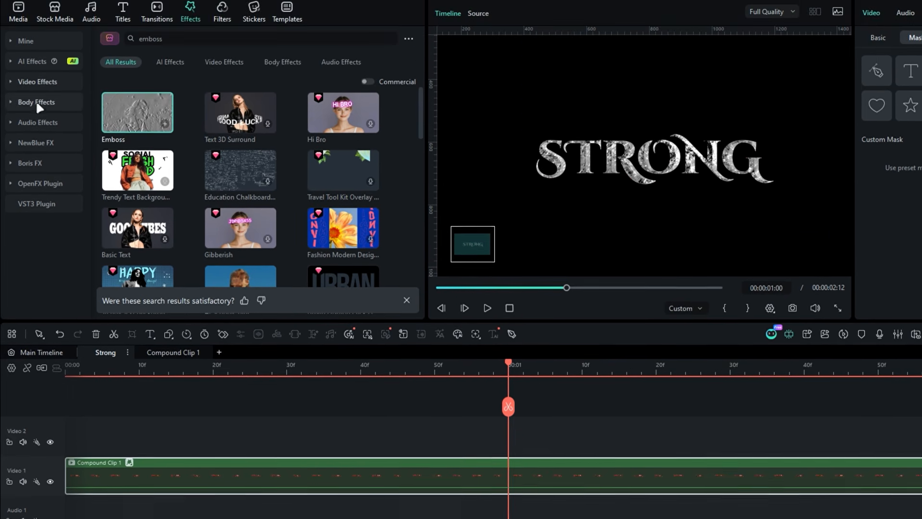
Search the OpenFX plugins for "emboss" and apply S_EmbossShiny to the STRONG compound clip.
left_click(45, 186)
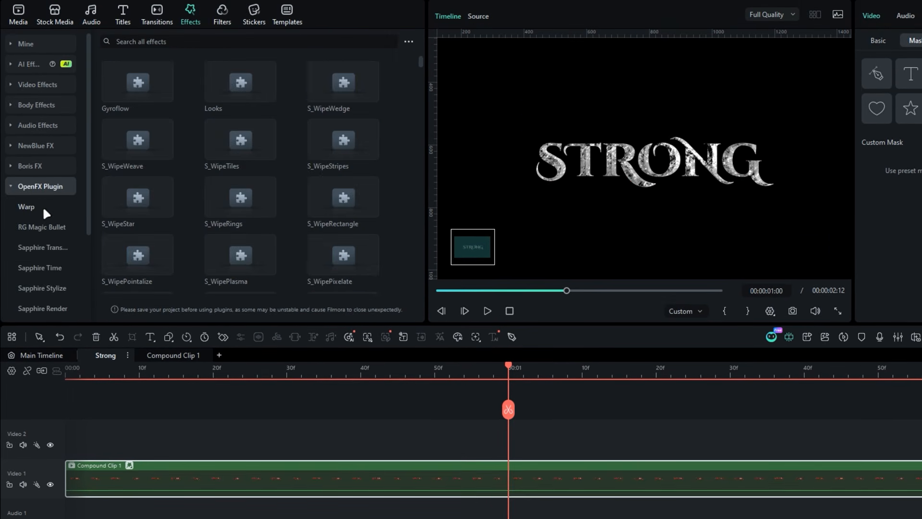
left_click(158, 42)
type("embo")
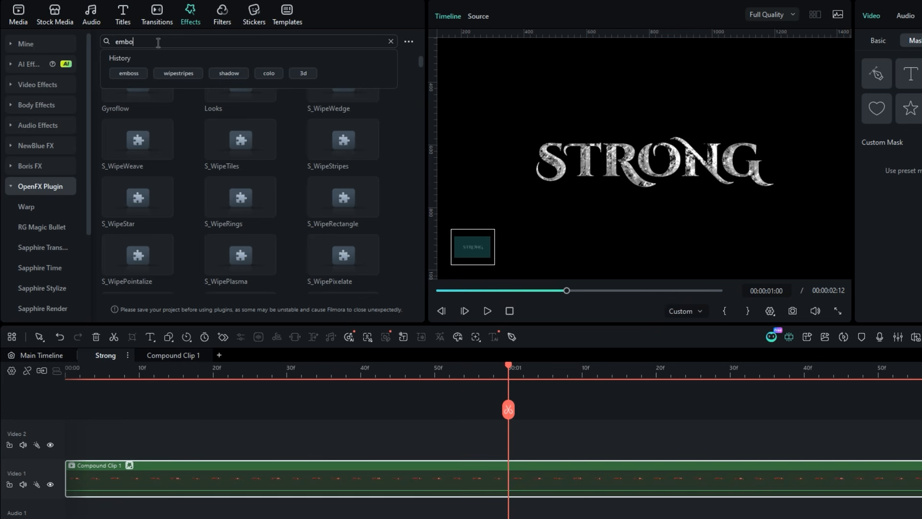
type("ss")
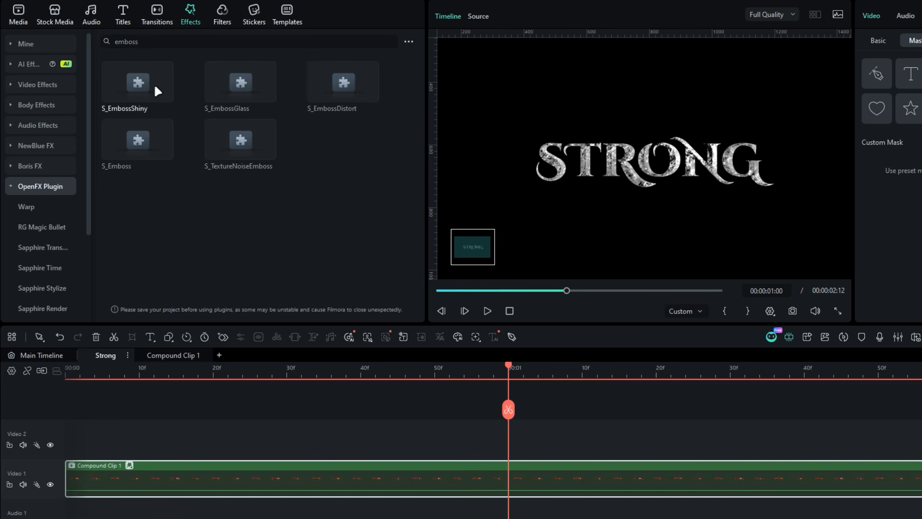
left_click_drag(153, 83, 345, 474)
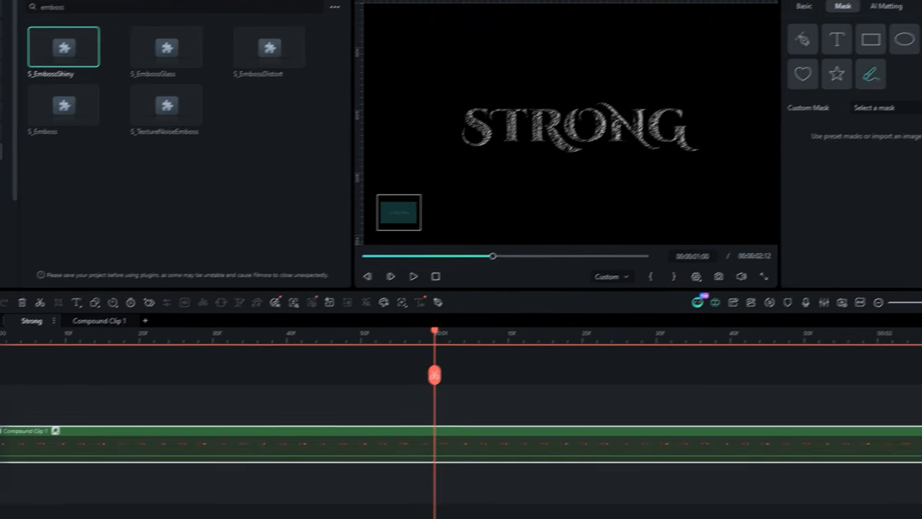
In the S_EmbossShiny settings, set Light Dir Y to -840 and Brightness to 1.7.
left_click(905, 13)
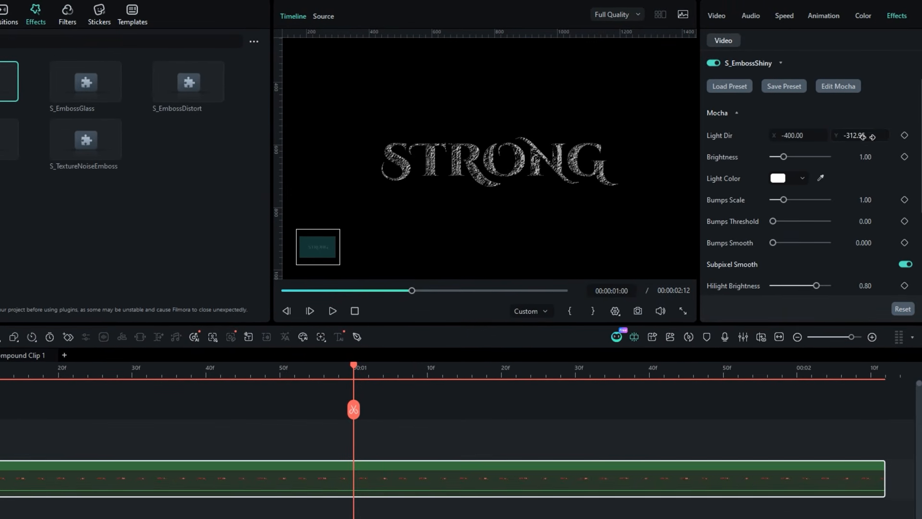
type("-84")
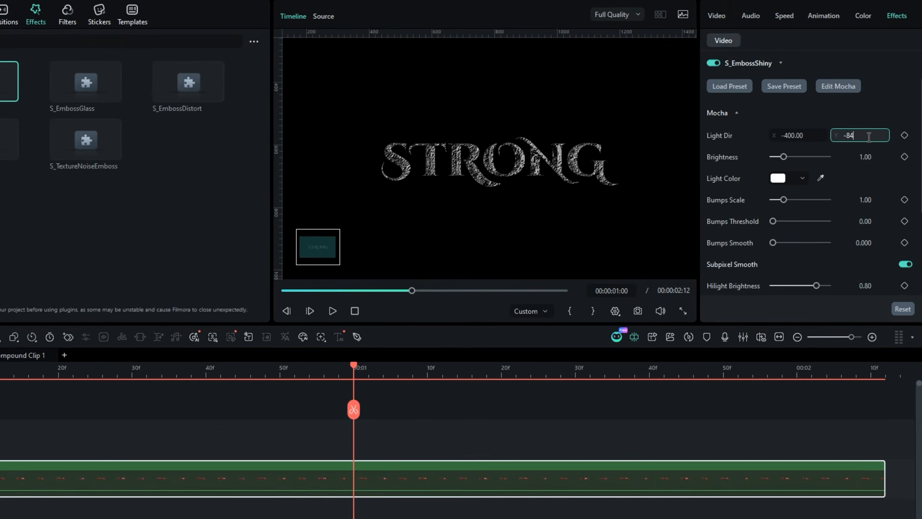
type("0")
key("Return")
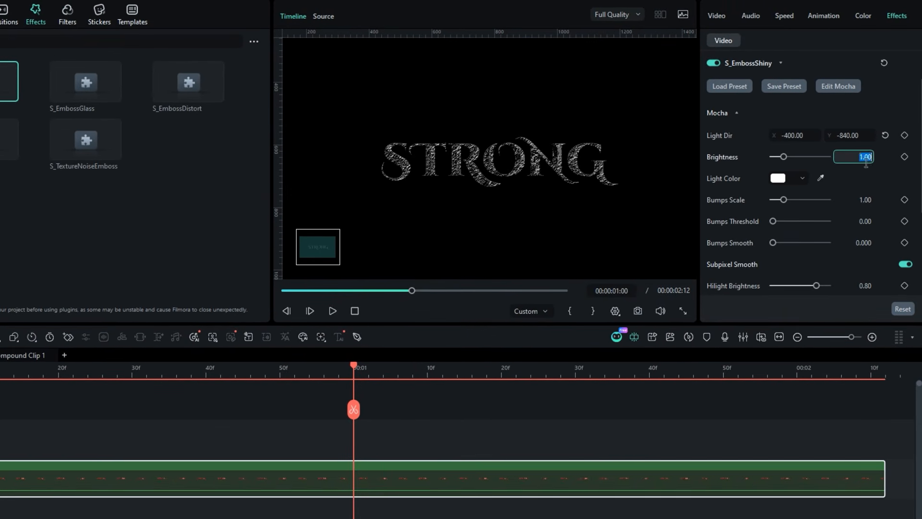
type("1.7")
key("Return")
Set the S_EmbossShiny Bumps Scale to 1.62, fine-tune Bumps Smooth near its minimum, and collapse the settings of both emboss effects.
type("1.6")
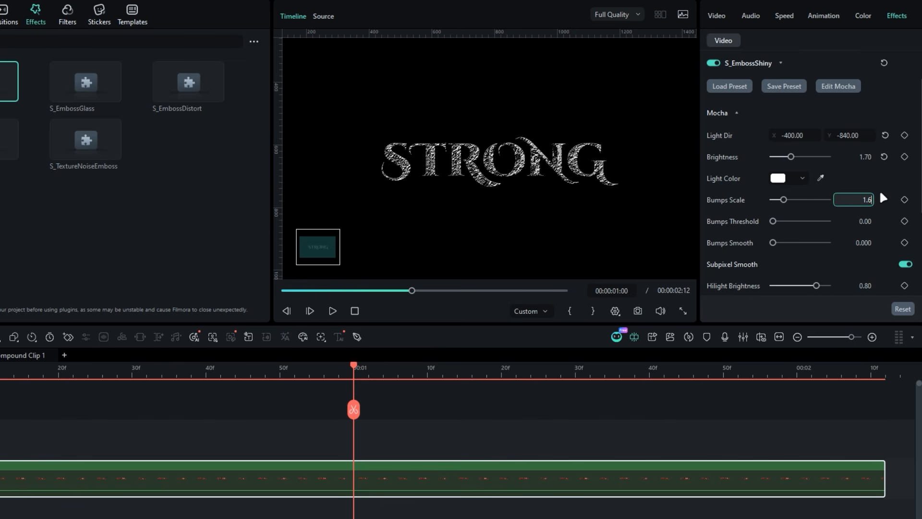
type("2")
key("Return")
left_click(775, 243)
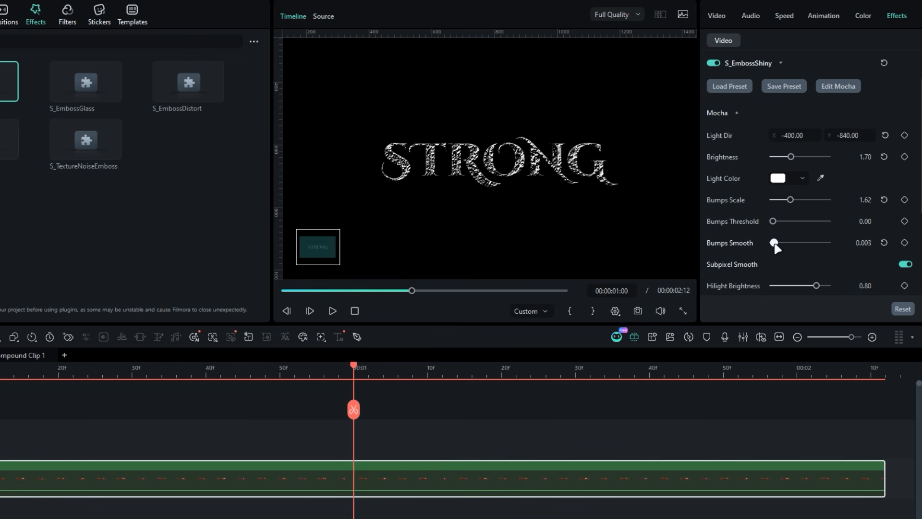
left_click_drag(775, 243, 773, 243)
left_click(756, 62)
left_click(753, 85)
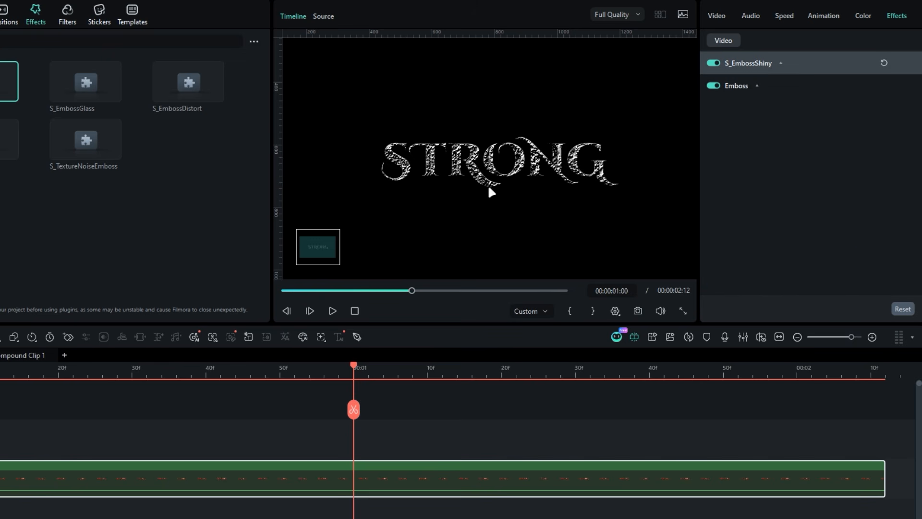
Search the OpenFX plugins for "tritone" and apply S_TriTone to the STRONG compound clip.
left_click_drag(145, 43, 116, 49)
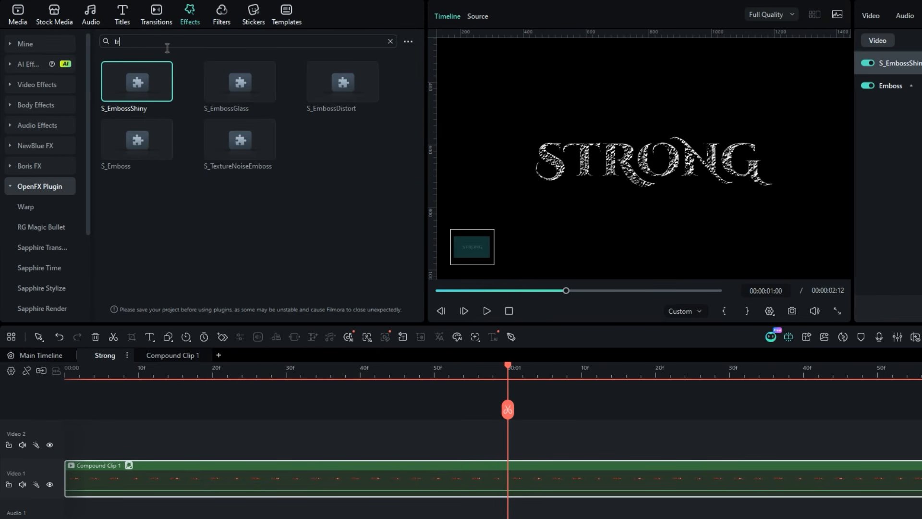
type("tritone")
left_click_drag(143, 76, 284, 476)
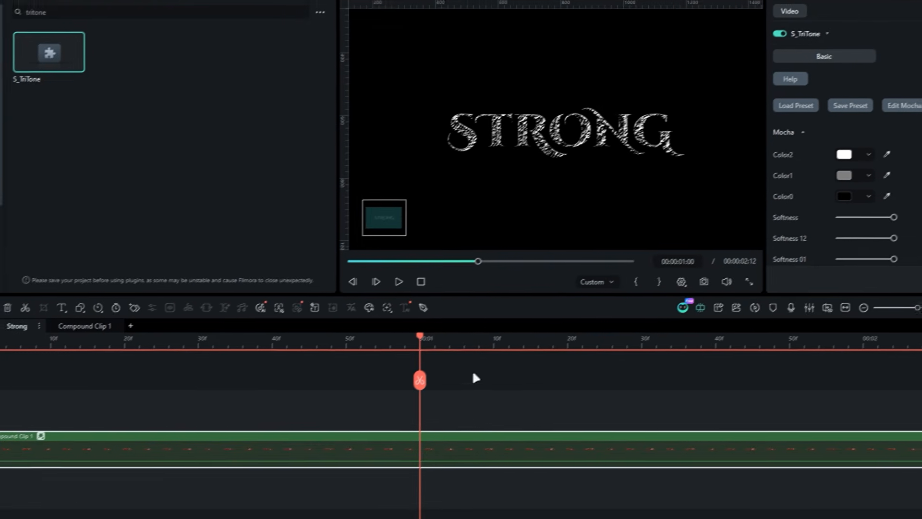
Set S_TriTone's Color1 to pure red #FF0000 and Color0 to a dark red, and collapse its settings.
left_click(847, 175)
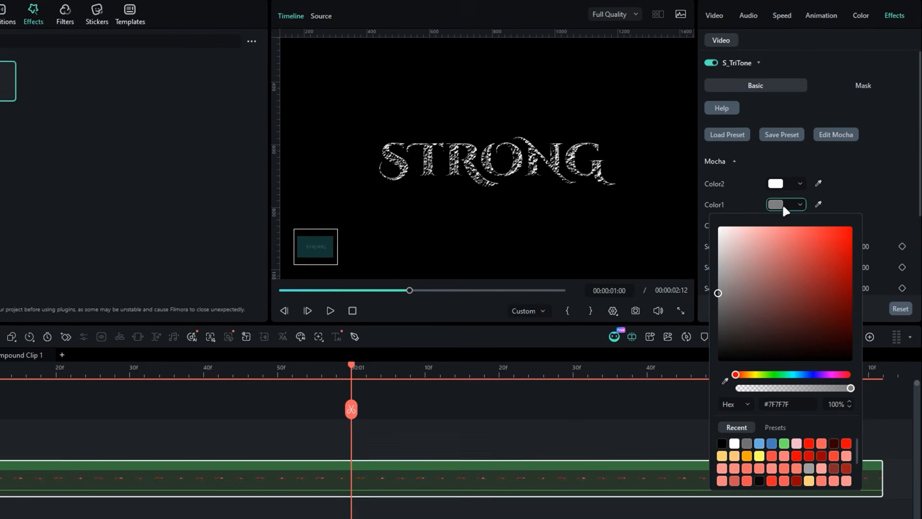
left_click(901, 210)
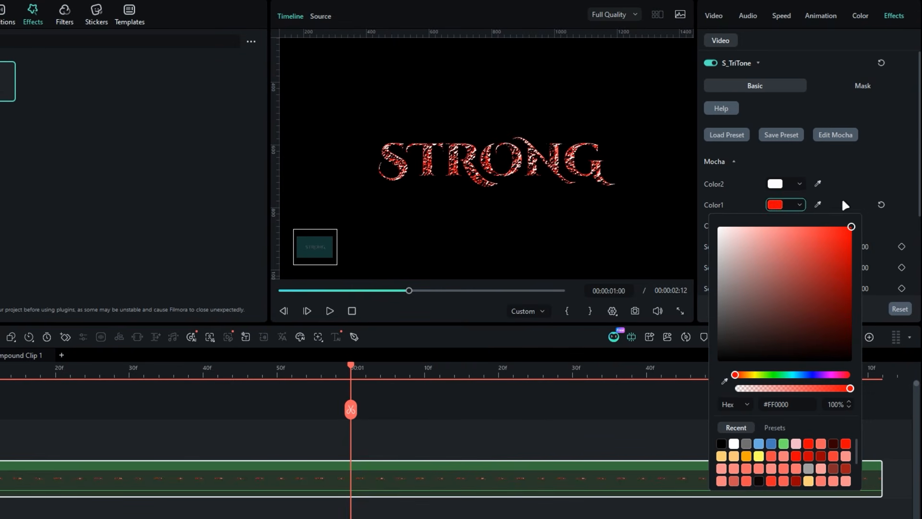
left_click(846, 206)
left_click(785, 226)
left_click_drag(825, 291, 893, 344)
left_click(870, 190)
left_click(742, 63)
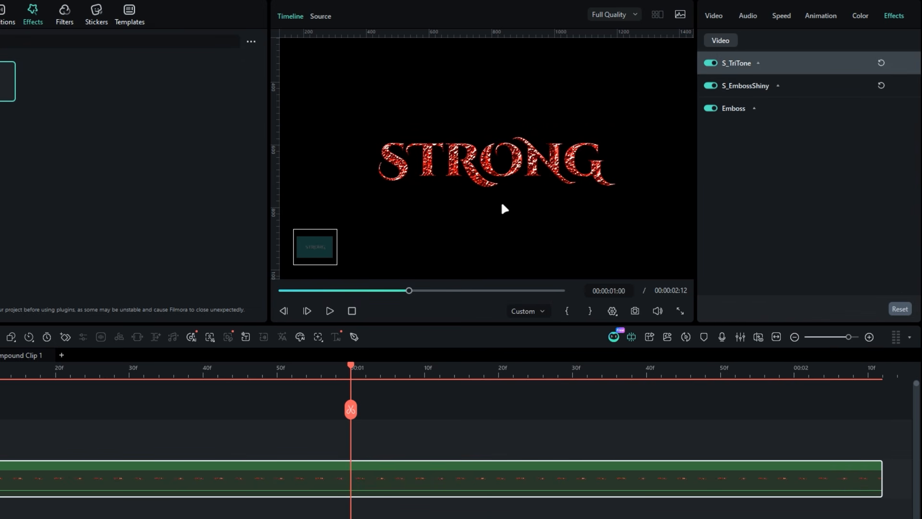
Apply BCC Rays Puffy from the Boris FX Lights effects to the STRONG compound clip and set its Intensity to 140.
left_click(28, 166)
left_click(37, 247)
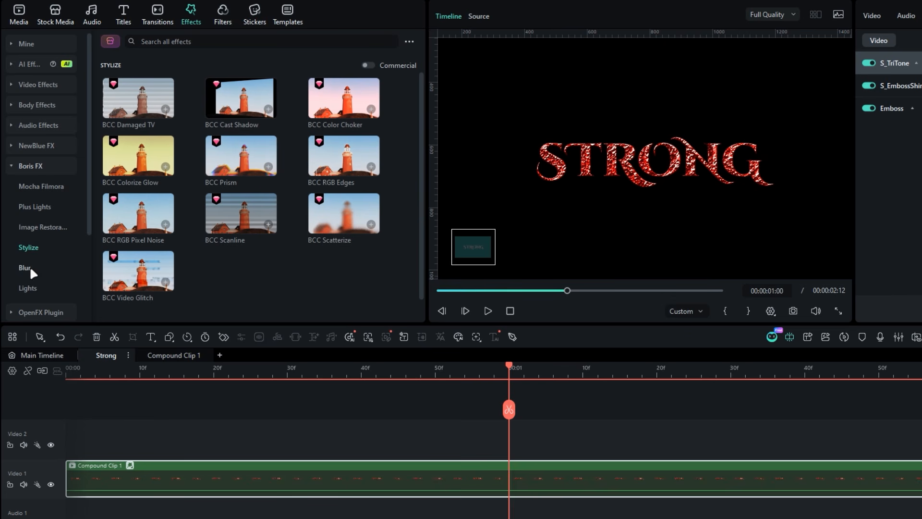
left_click(29, 287)
left_click_drag(136, 162, 274, 478)
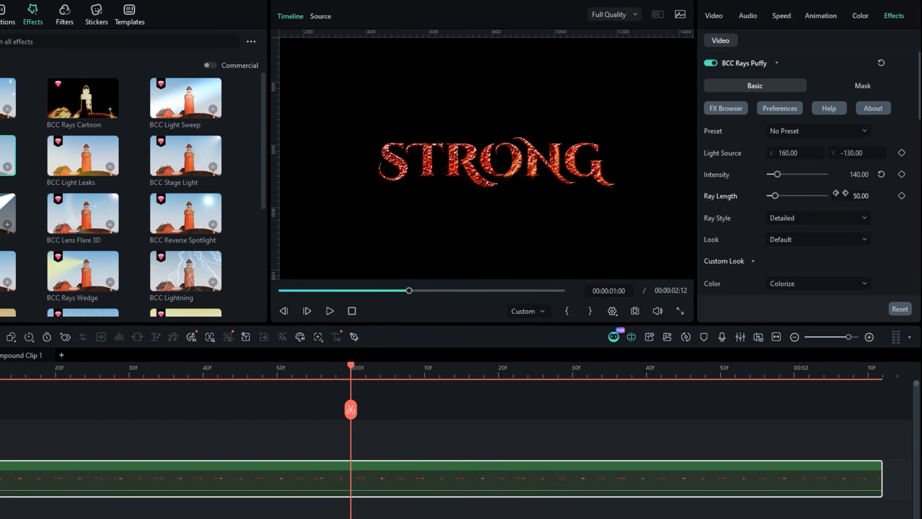
Set the BCC Rays Puffy Ray Length to 15 and its Light Source to X 0, Y 27.
left_click_drag(775, 196, 773, 197)
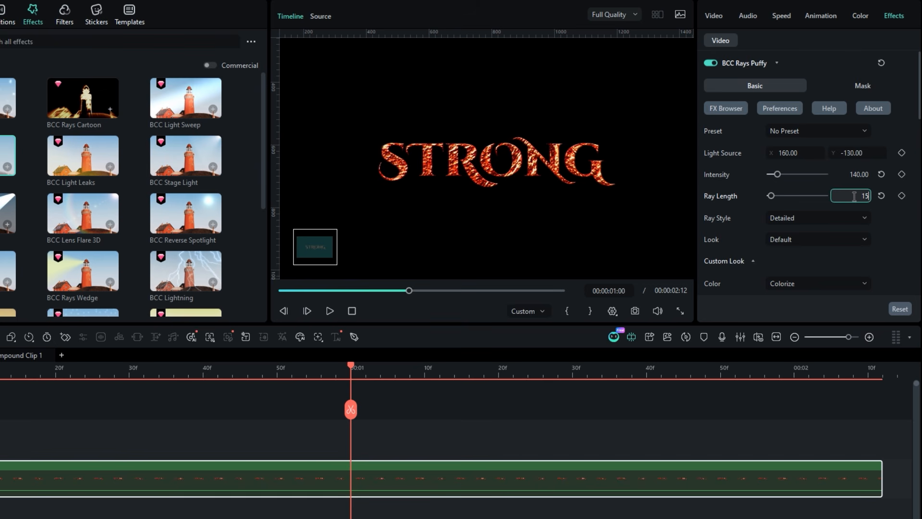
key("Return")
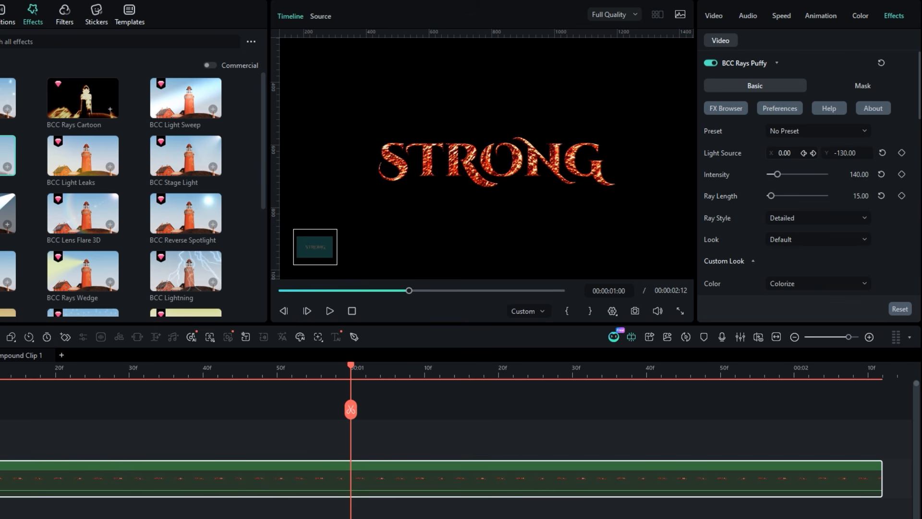
key("Return")
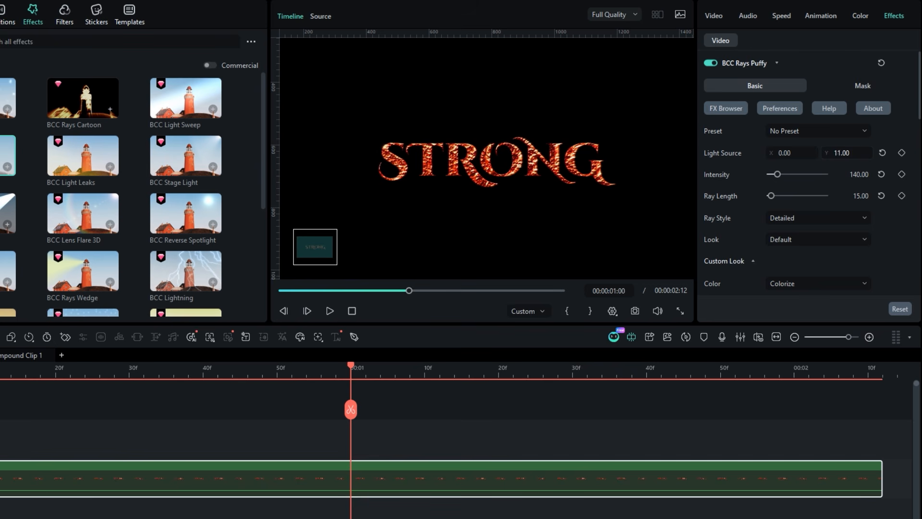
scroll(459, 180, "up", 2)
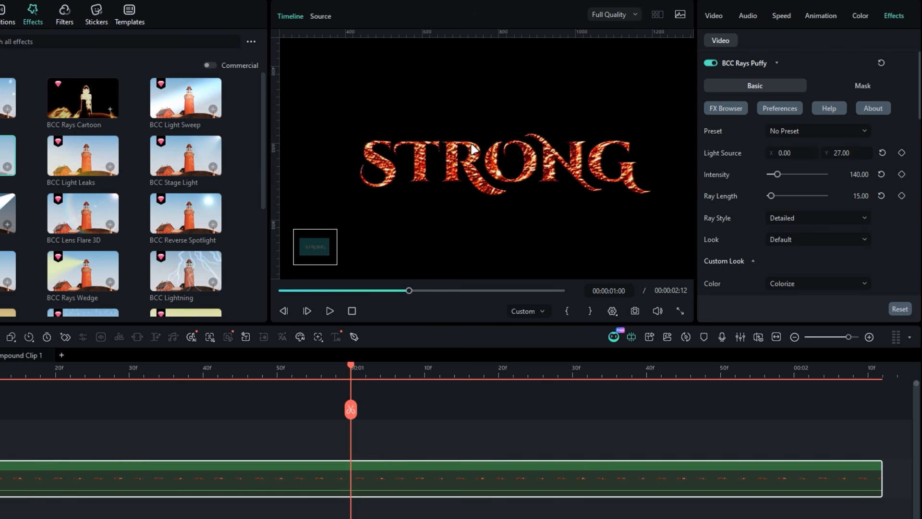
left_click_drag(560, 168, 548, 155)
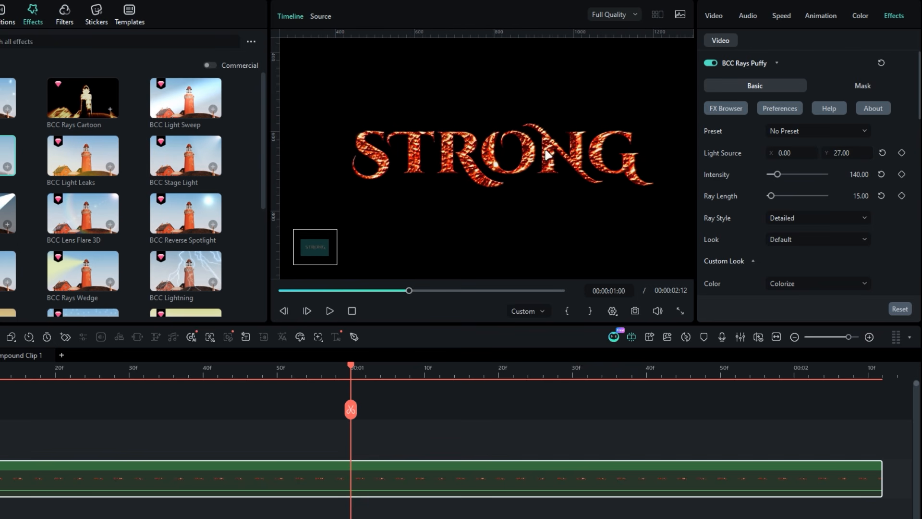
Collapse the BCC Rays Puffy settings and move the effect below Emboss in the clip's effect order.
left_click(776, 63)
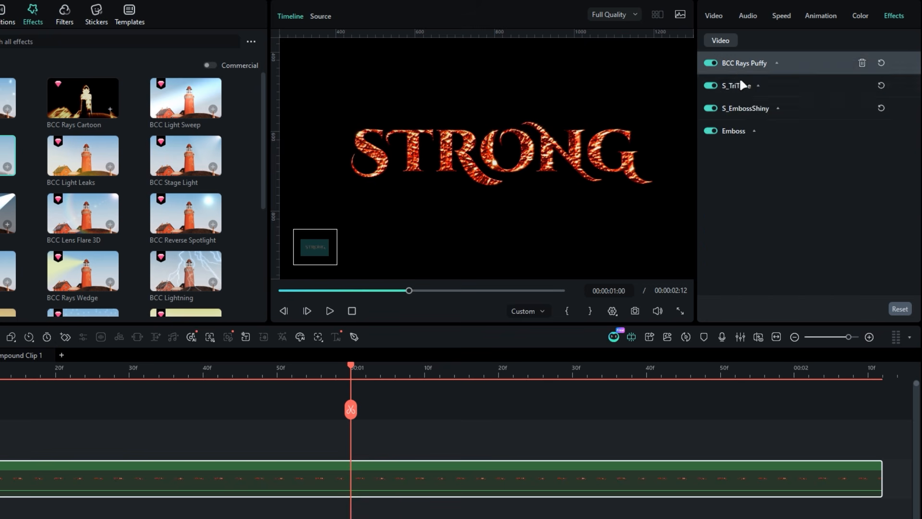
left_click_drag(730, 63, 736, 141)
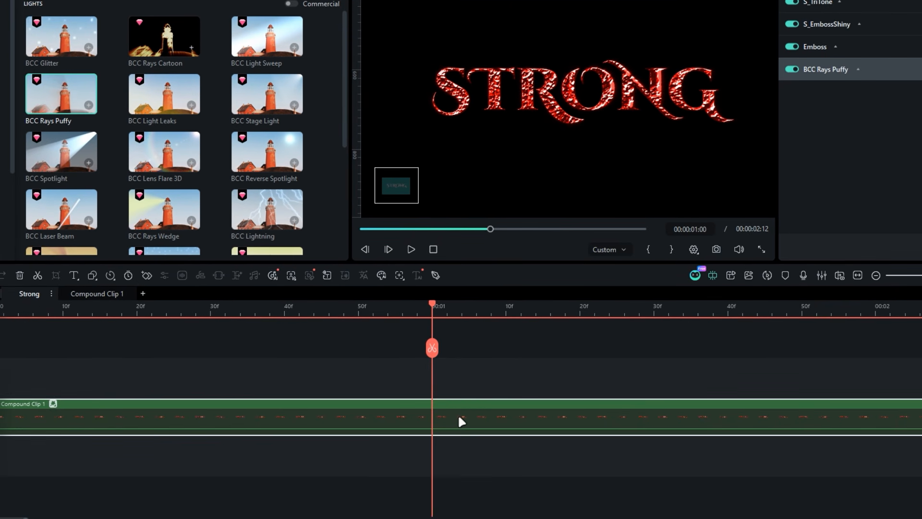
Nest the styled STRONG clip in another compound clip with the default name and stack two duplicates on the tracks above.
key("alt+g")
key("Return")
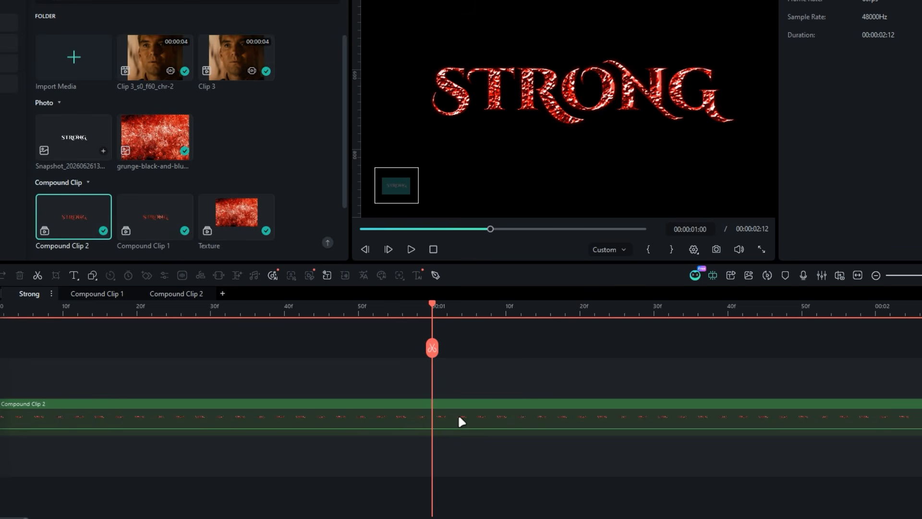
left_click_drag(458, 417, 454, 343)
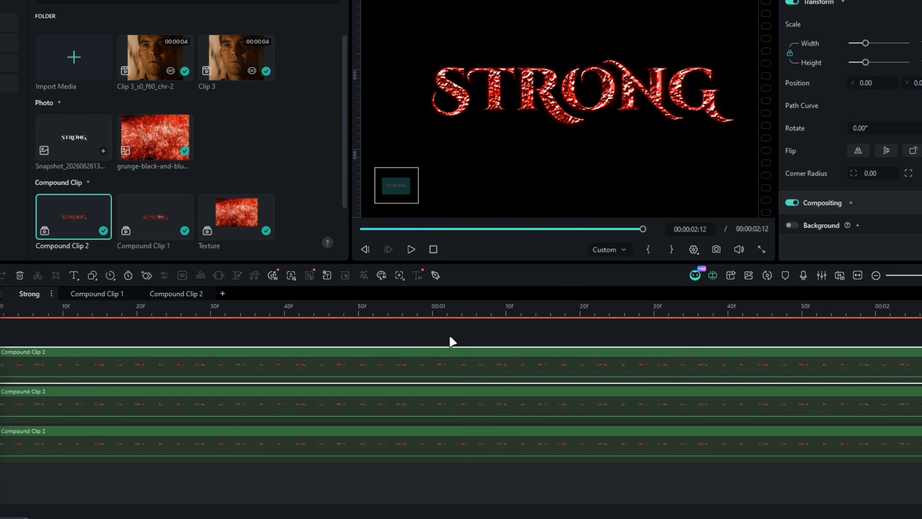
Find the Basic 3D effect by searching the effects for "3d" and apply it to the middle Compound Clip 2 on Video 2.
left_click(448, 313)
left_click(473, 404)
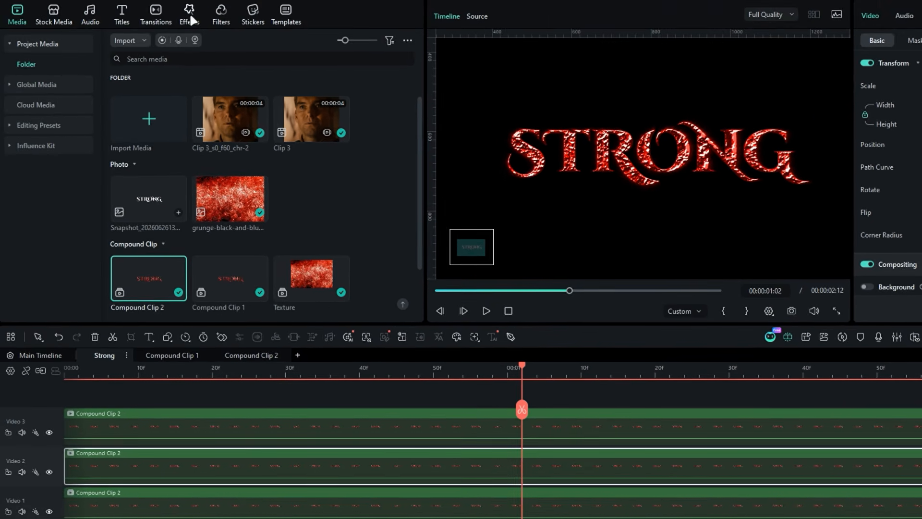
left_click(189, 12)
left_click(183, 40)
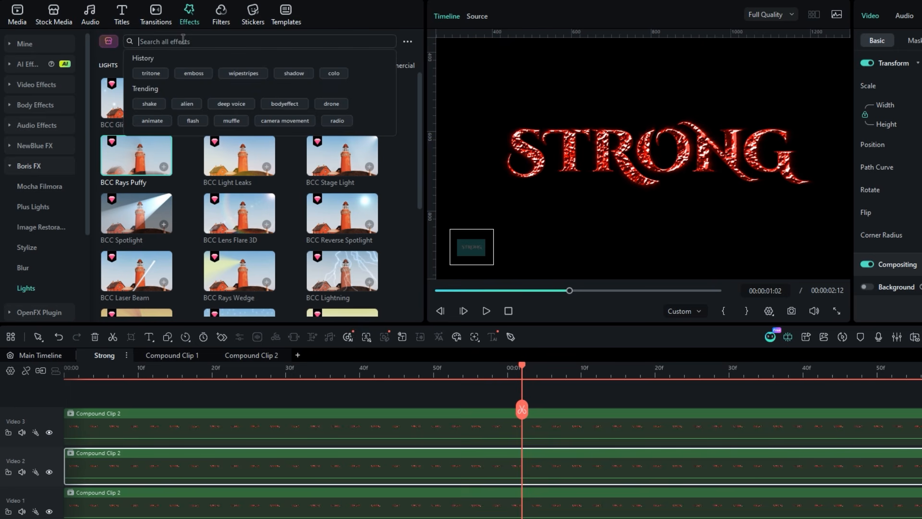
type("3d")
key("Return")
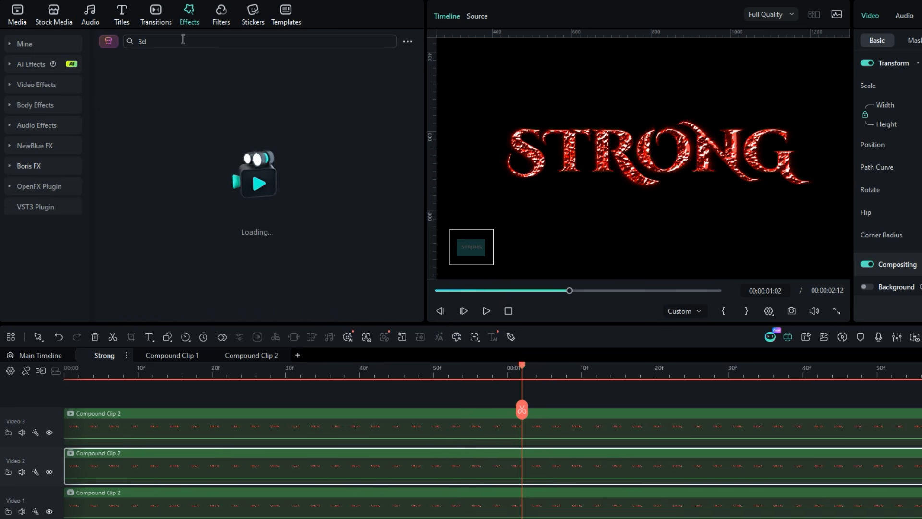
scroll(277, 180, "down", 5)
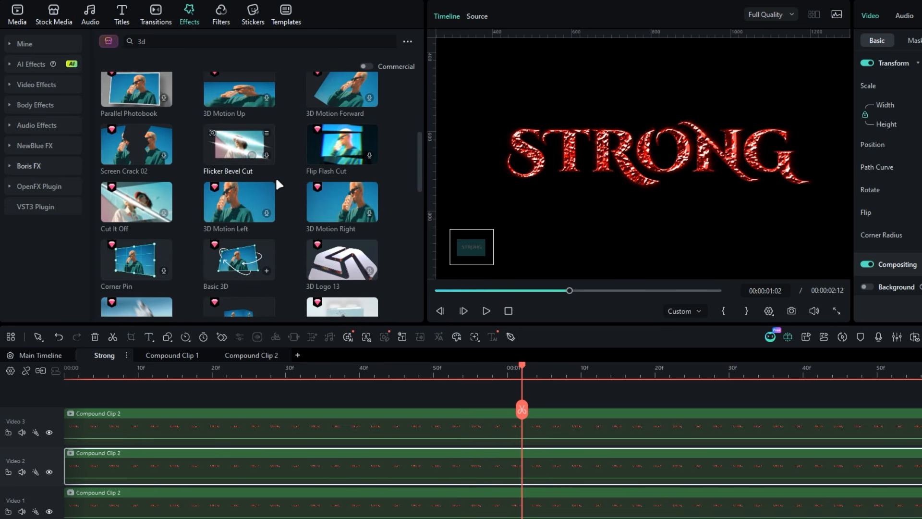
left_click_drag(230, 224, 416, 470)
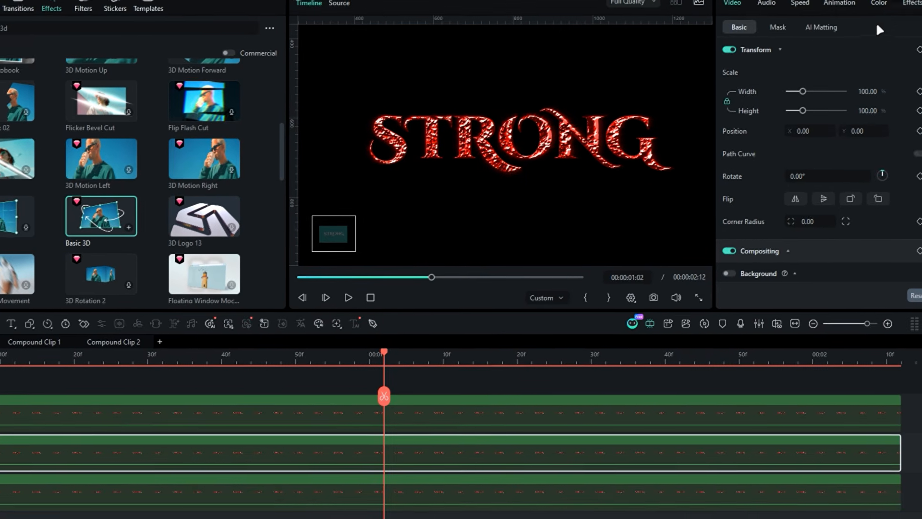
Set the middle clip's Basic 3D Zoom to -10 and its Light Exposure to -50.
left_click(894, 15)
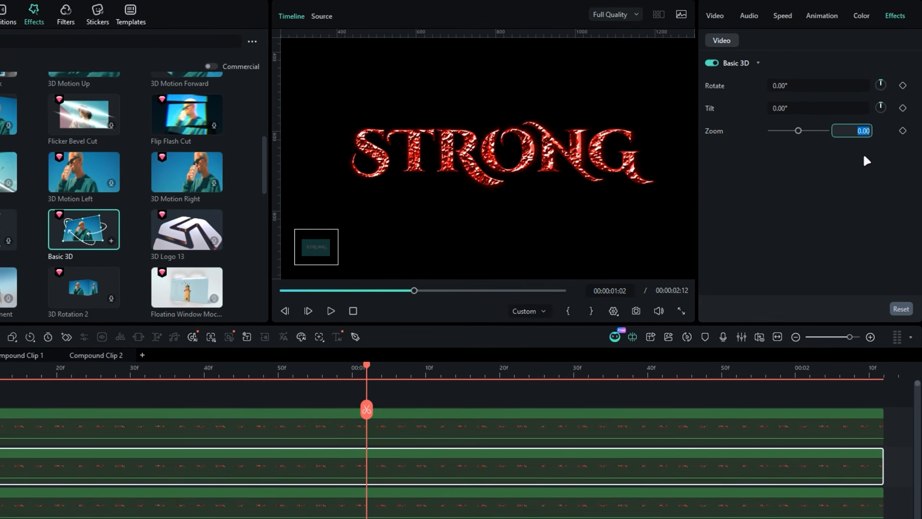
type("-10")
key("Return")
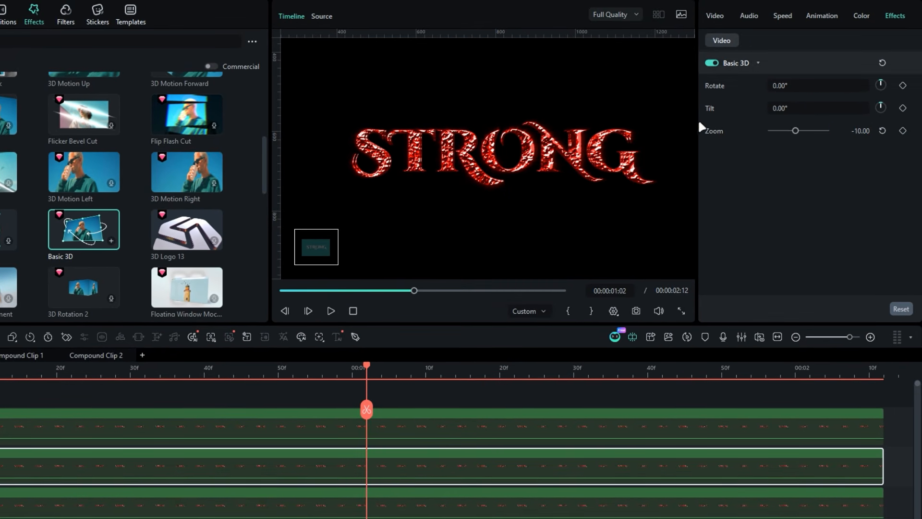
scroll(586, 149, "up", 4)
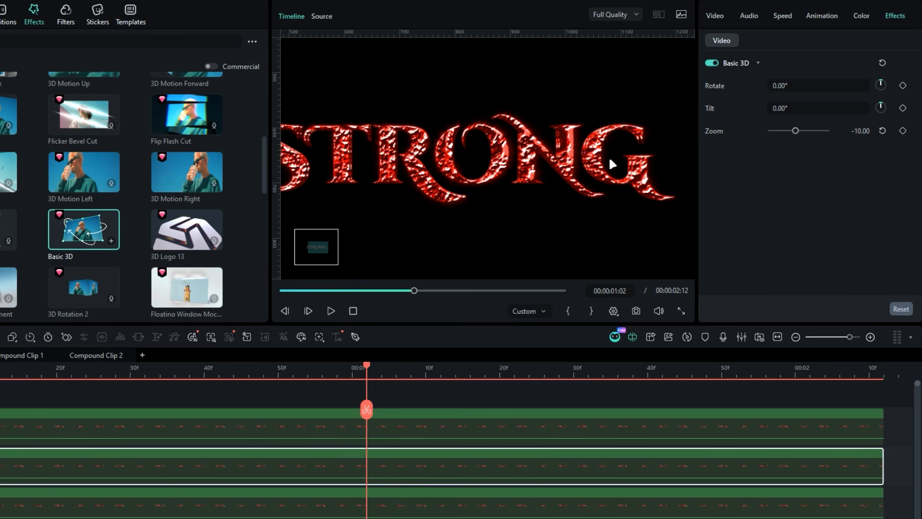
left_click(860, 16)
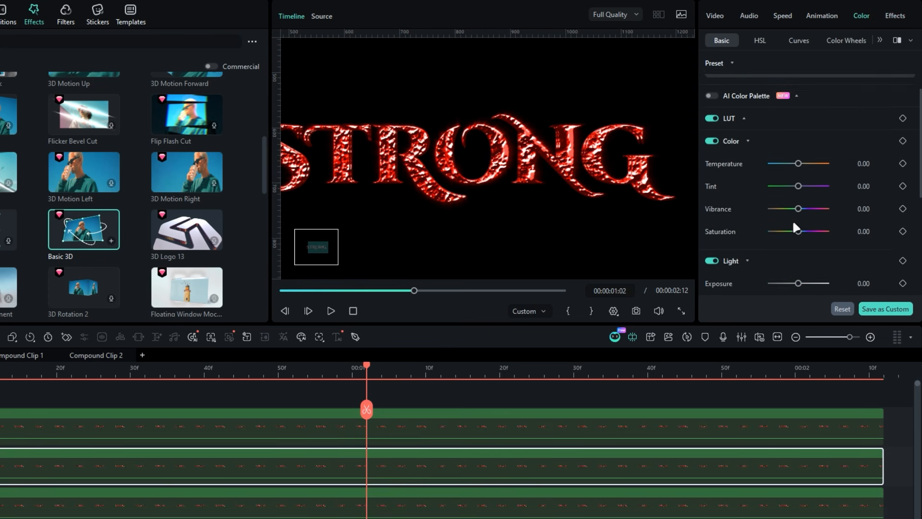
scroll(788, 219, "down", 3)
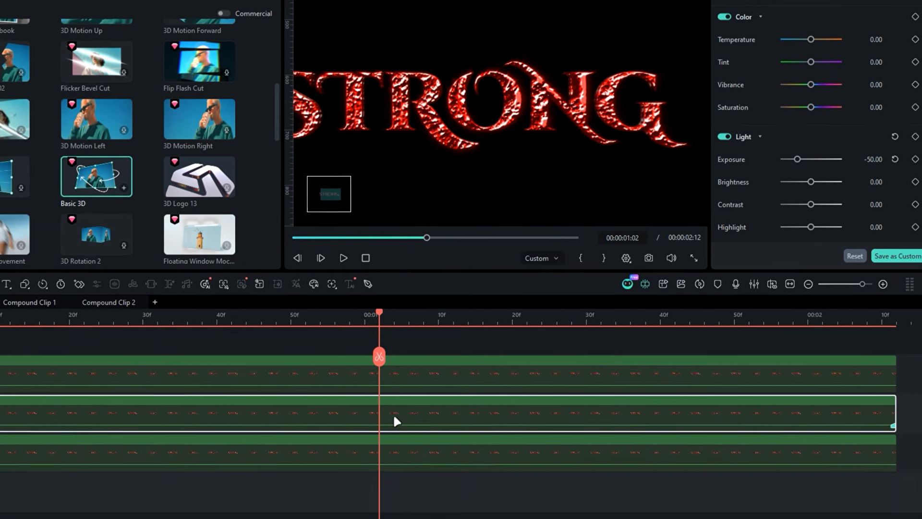
Copy the effects of the middle Compound Clip 2 and paste them onto the clip on Video 1.
right_click(385, 459)
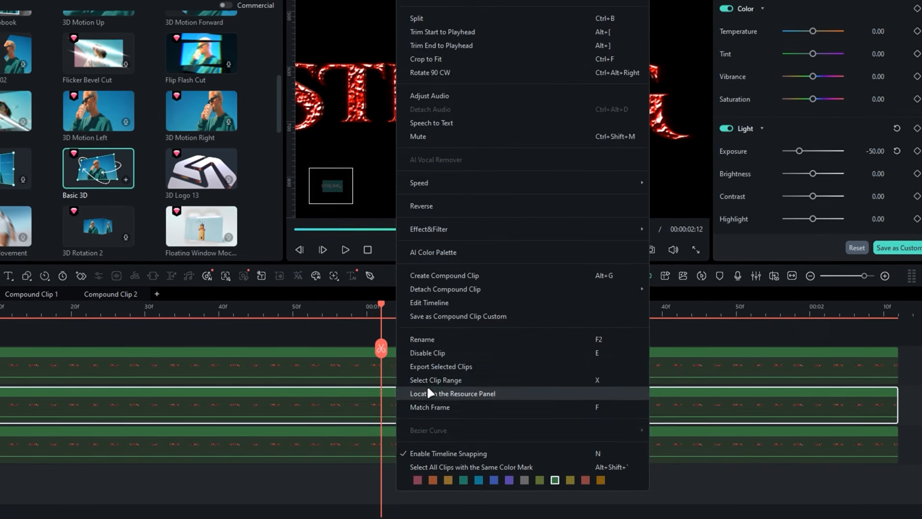
mouse_move(437, 278)
left_click(688, 225)
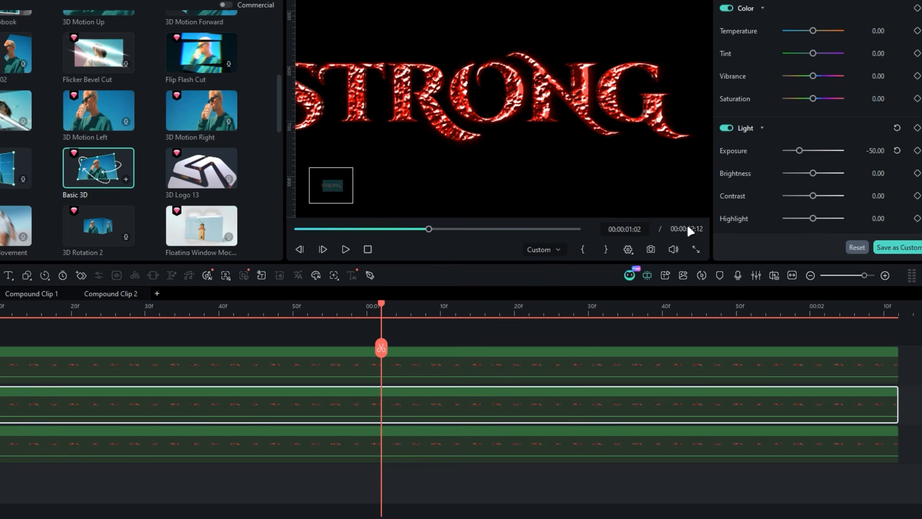
left_click(448, 432)
right_click(451, 434)
mouse_move(509, 228)
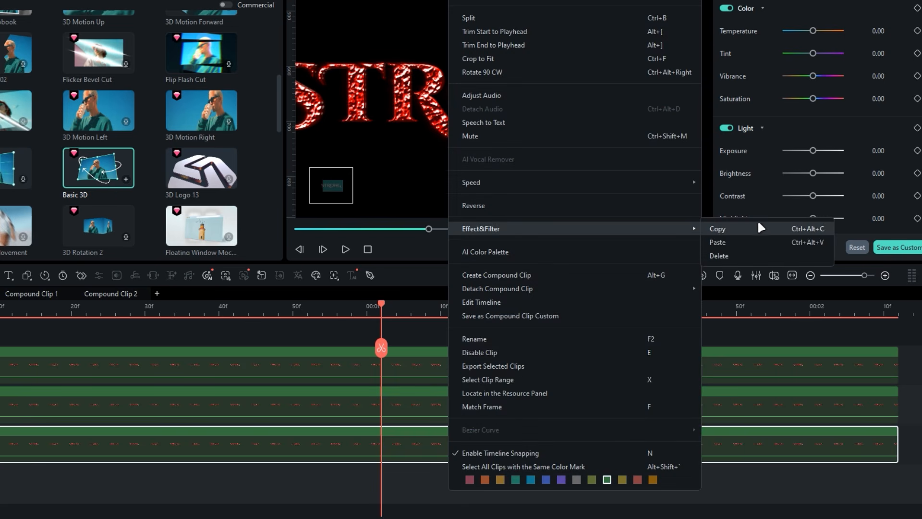
left_click(759, 239)
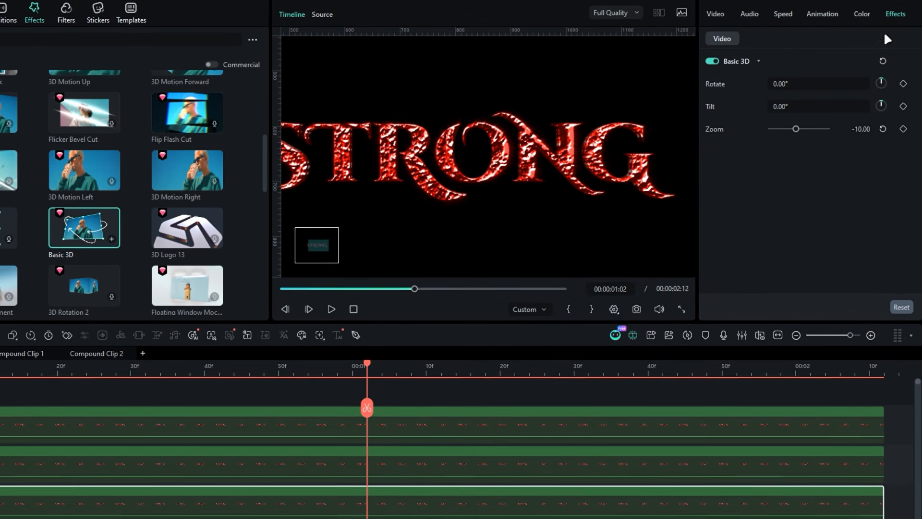
Set the Video 1 clip's Basic 3D Zoom to -12 and its Light Exposure to -70.
type("-12")
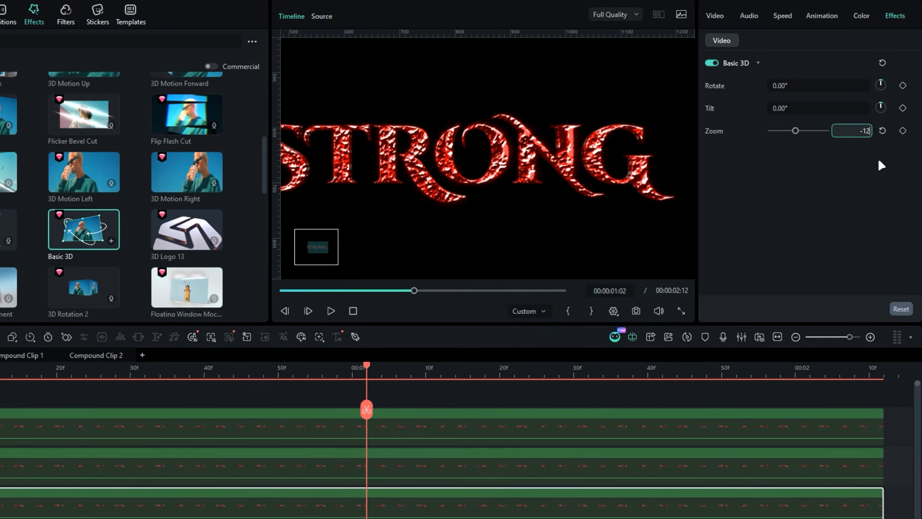
key("Return")
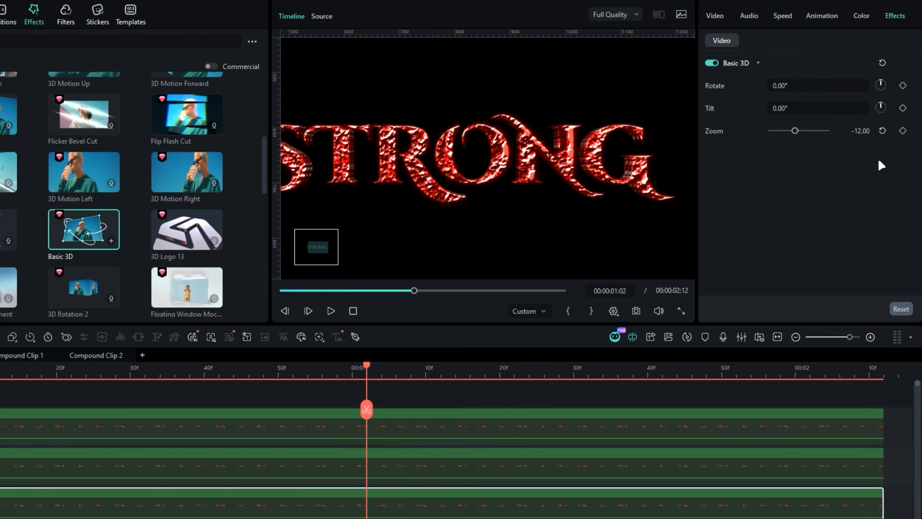
left_click(861, 15)
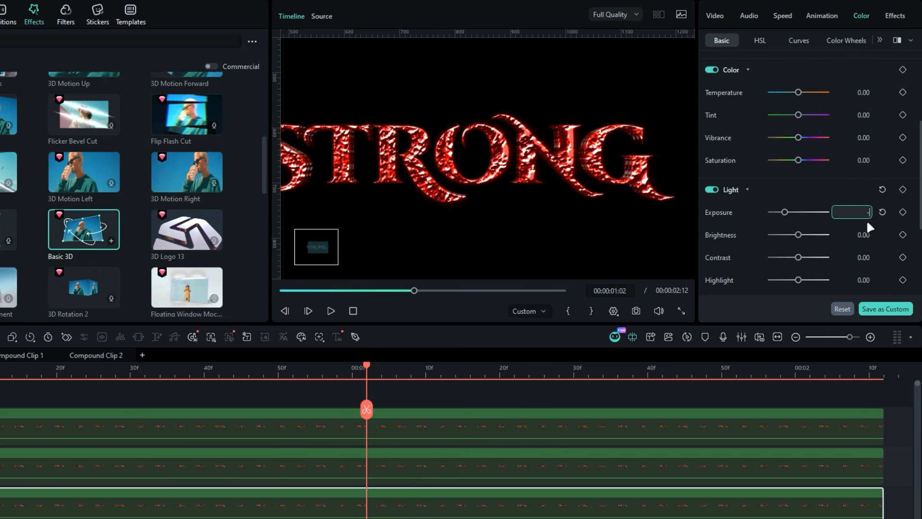
type("-70")
key("Return")
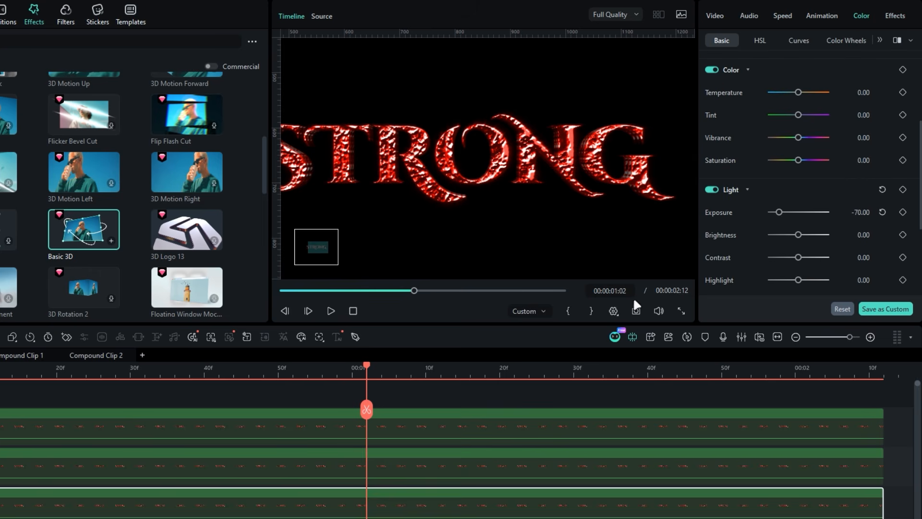
Fit the preview to the whole frame, return to the main timeline and scrub through the title over the footage.
left_click(613, 310)
mouse_move(672, 374)
left_click(778, 376)
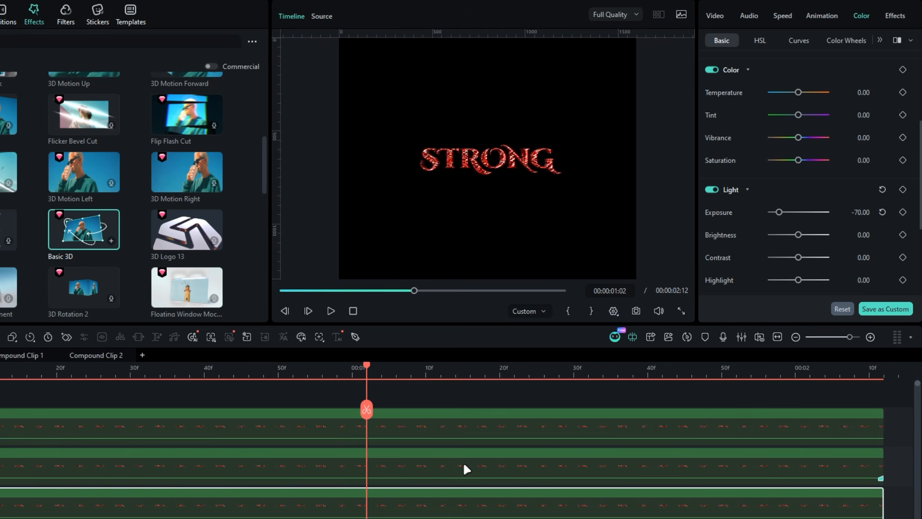
left_click(29, 354)
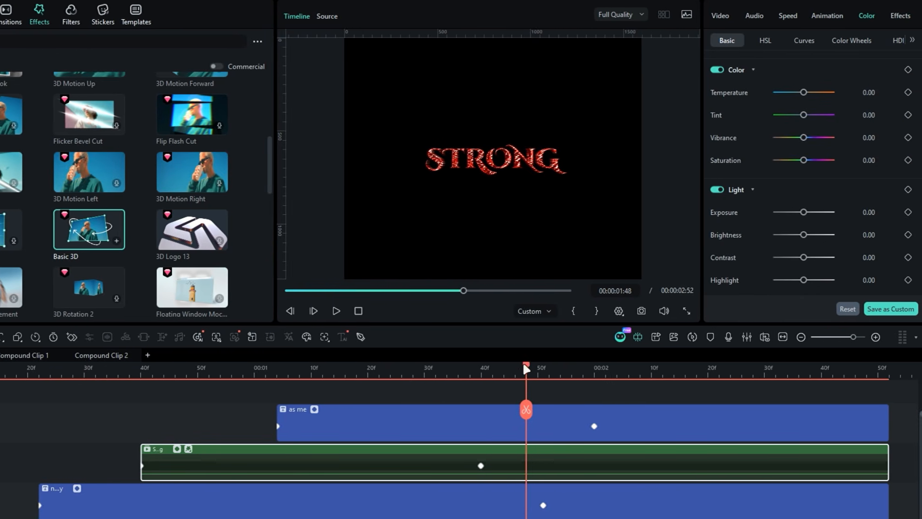
left_click_drag(526, 369, 431, 376)
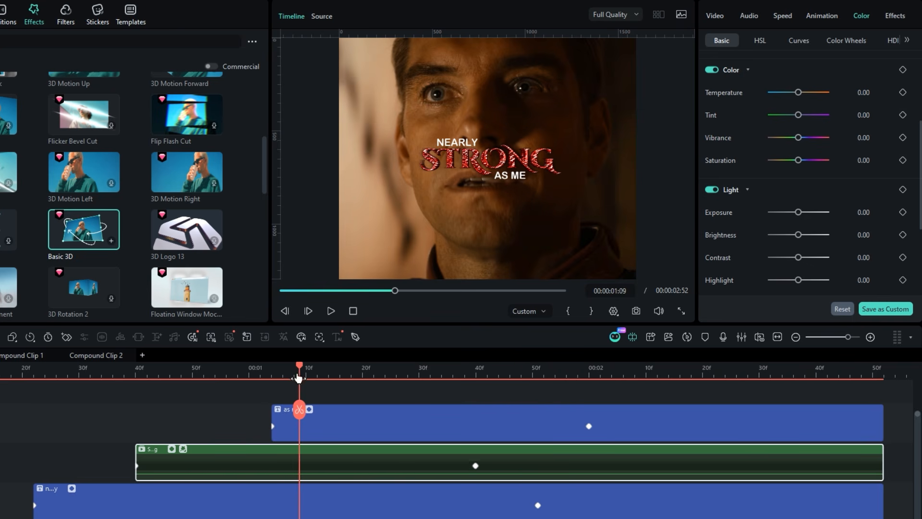
left_click_drag(298, 378, 480, 382)
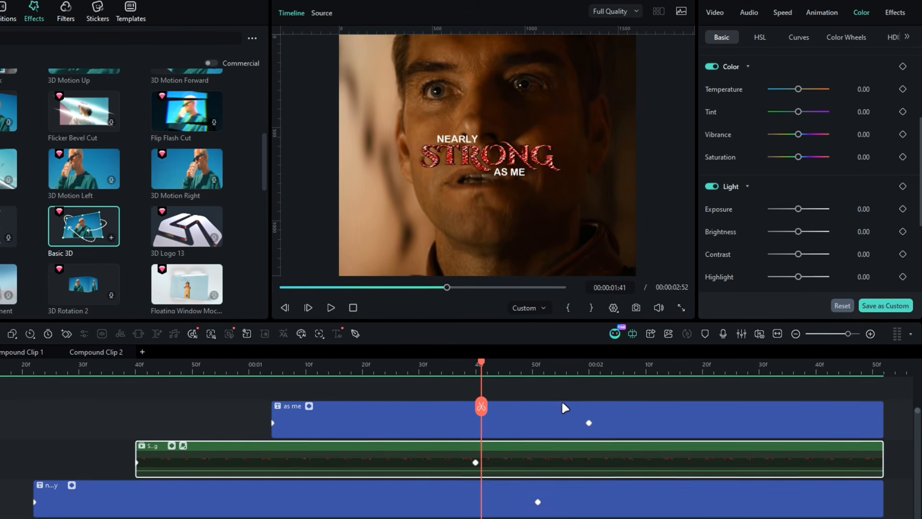
Combine the two text clips and the STRONG clip into a compound clip named "Text" and give it a gold color mark.
left_click_drag(565, 407, 425, 508)
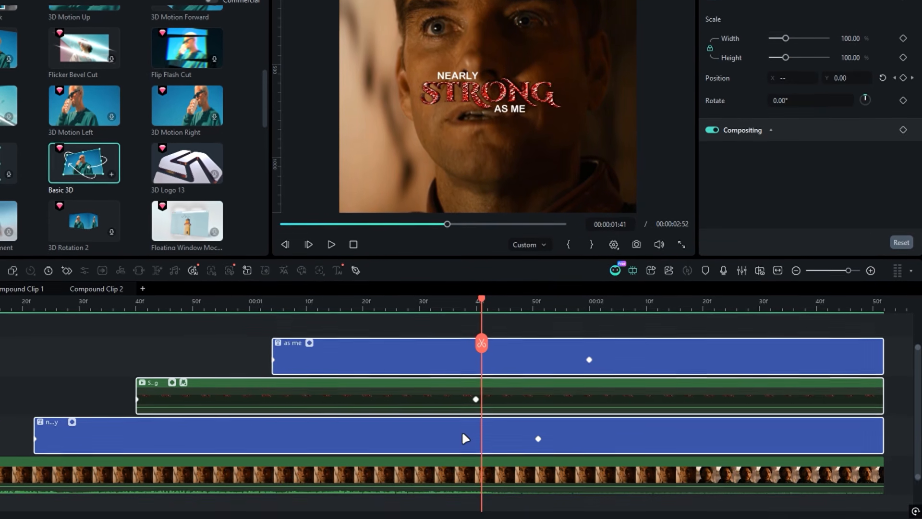
key("alt+g")
type("Text")
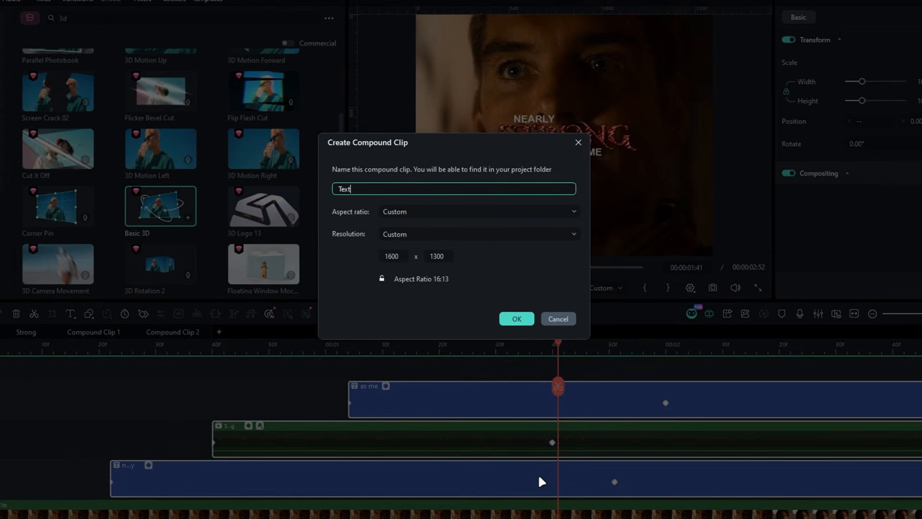
key("Return")
right_click(515, 468)
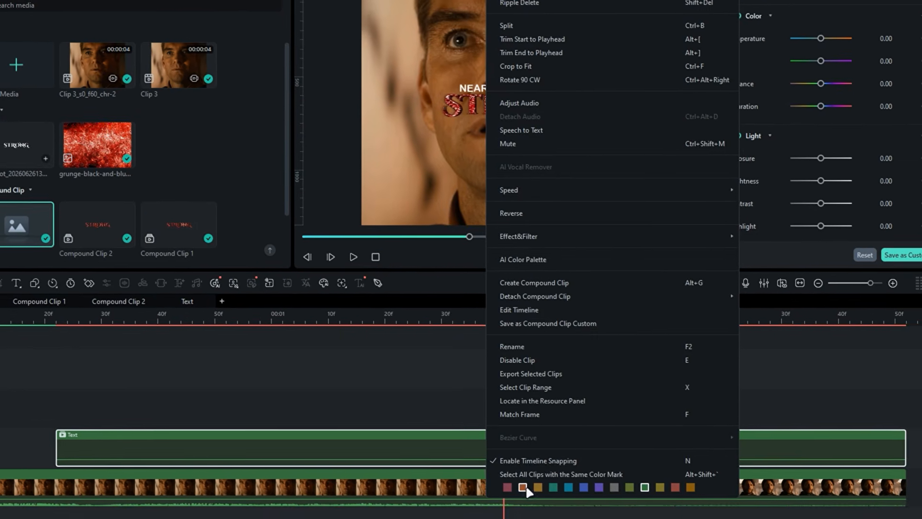
left_click(523, 487)
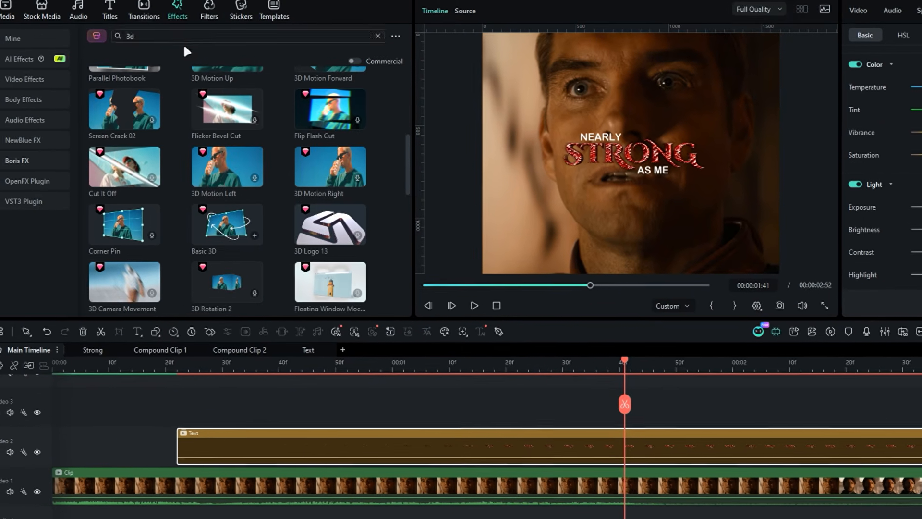
Search the effects for "fill" and apply All-Purpose Color Fill to the Text compound clip.
double_click(188, 38)
type("fill")
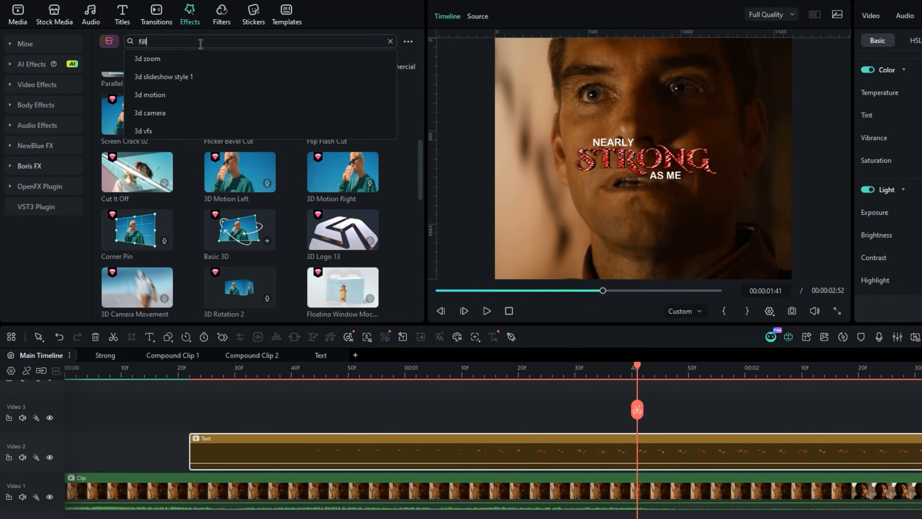
key("Return")
left_click_drag(137, 98, 384, 439)
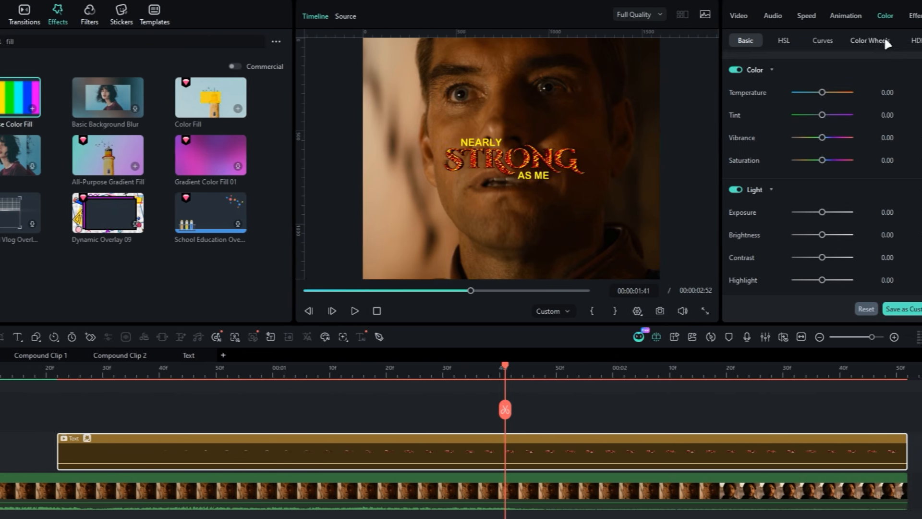
Set the All-Purpose Color Fill color to a coral red and its blend to 11.
left_click(921, 16)
left_click(799, 108)
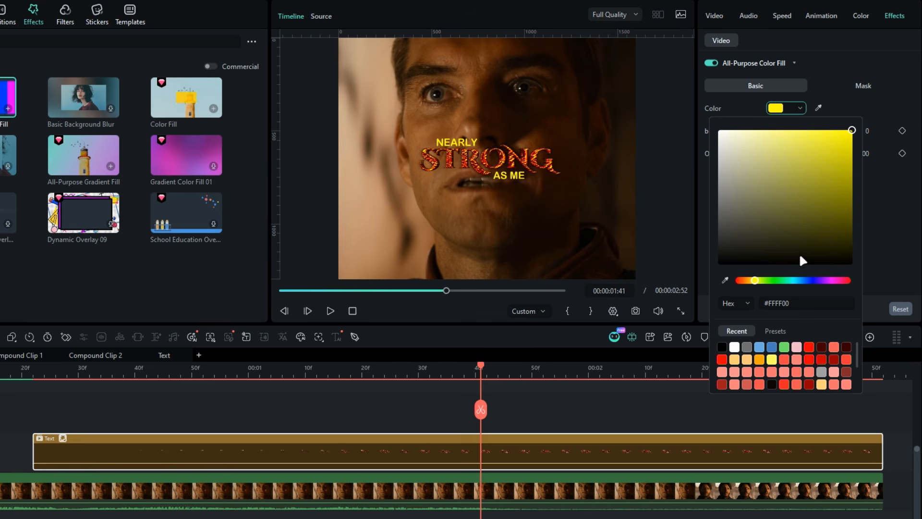
left_click(800, 346)
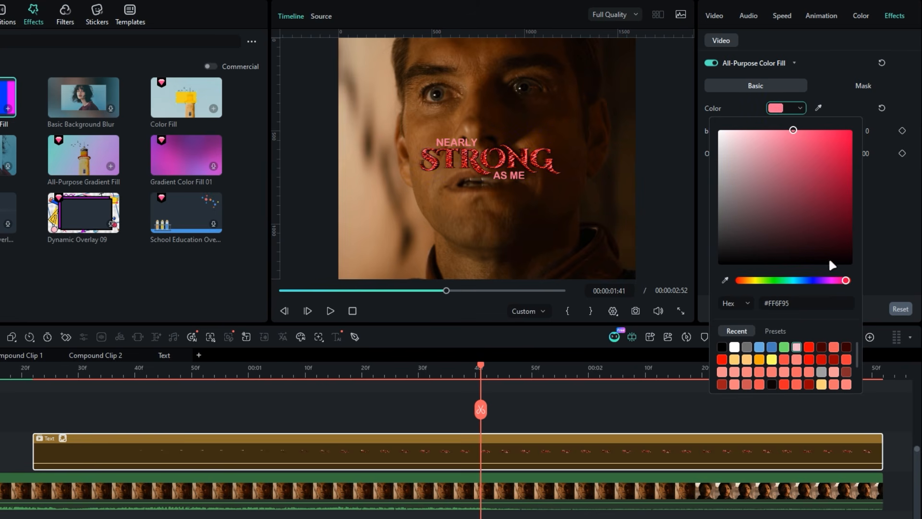
left_click(867, 163)
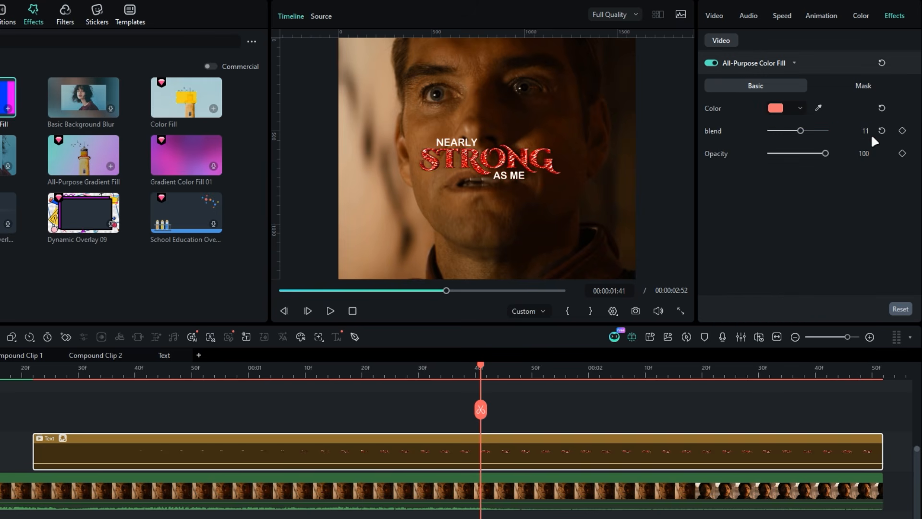
scroll(482, 146, "up", 3)
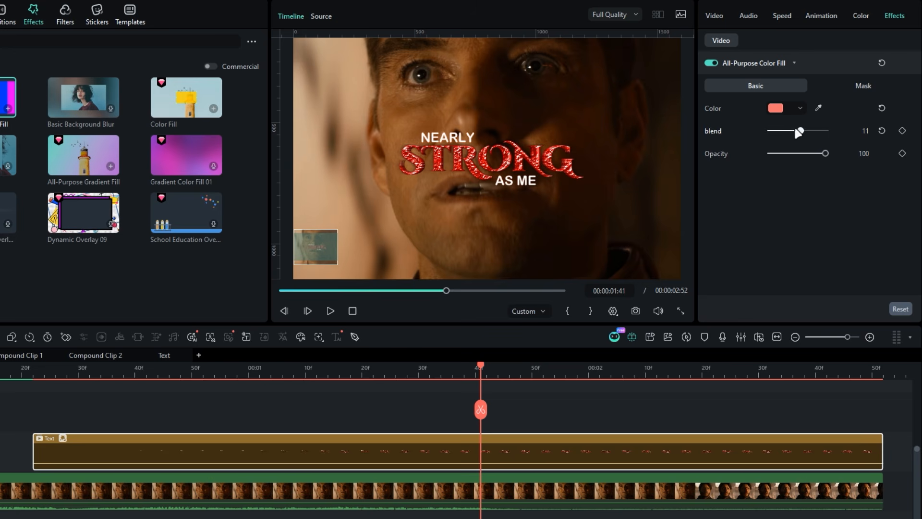
left_click(787, 108)
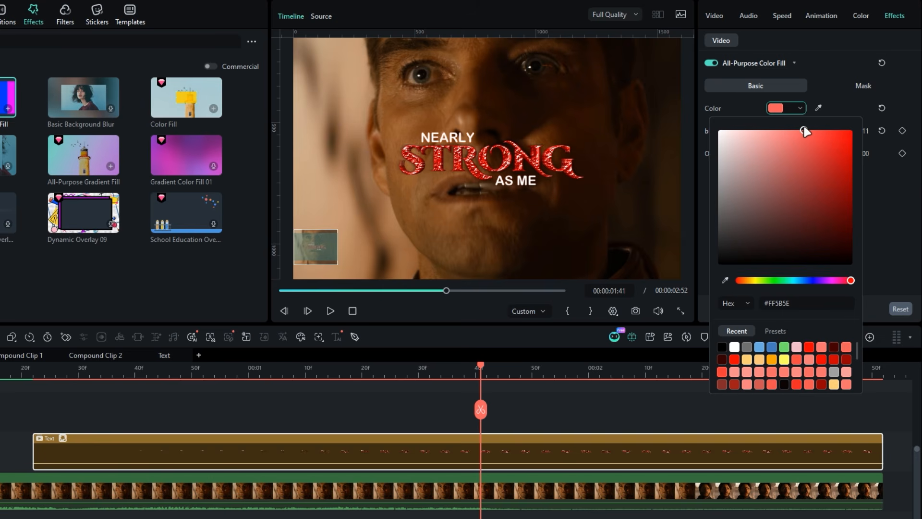
left_click_drag(804, 126, 801, 124)
left_click(895, 184)
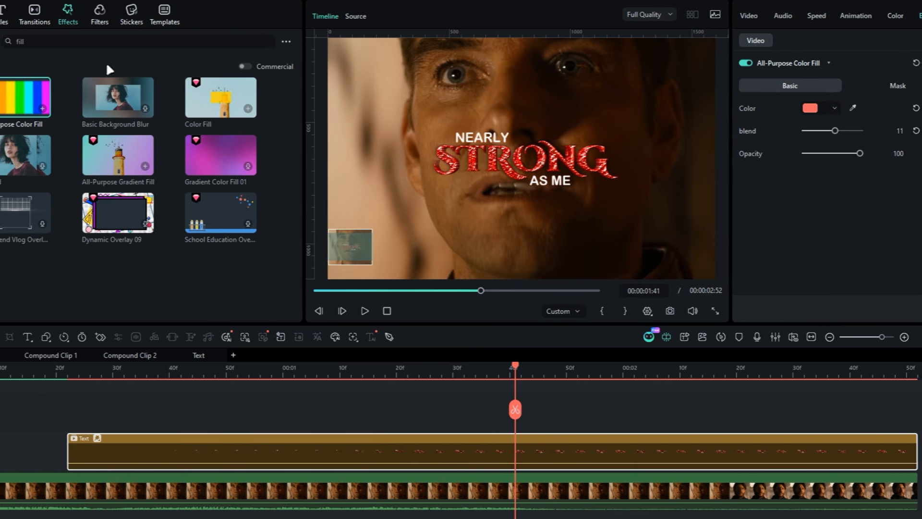
Search the effects for "glow" and apply Glow Color to the Text compound clip.
left_click_drag(26, 41, 12, 41)
type("gl")
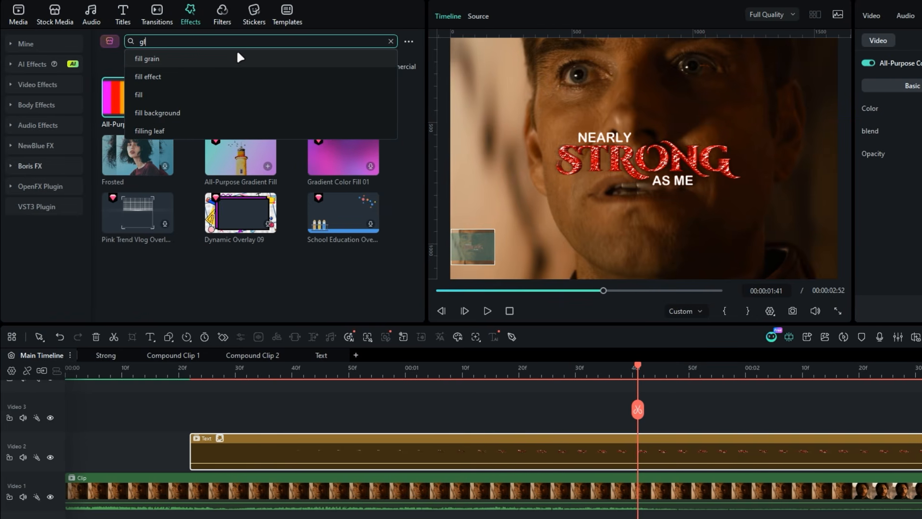
type("ow")
key("Return")
left_click_drag(137, 155, 361, 440)
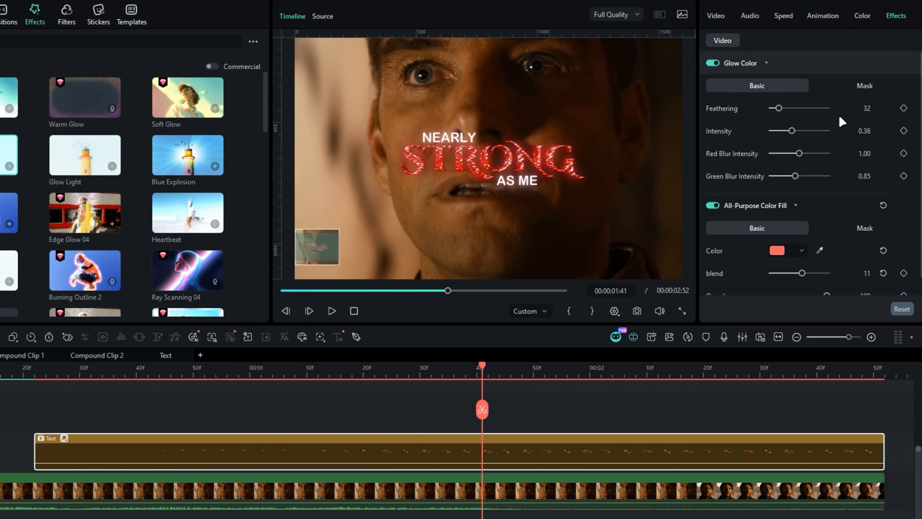
Set the Glow Color feathering to 30 and collapse the settings of both effects.
type("30")
key("Return")
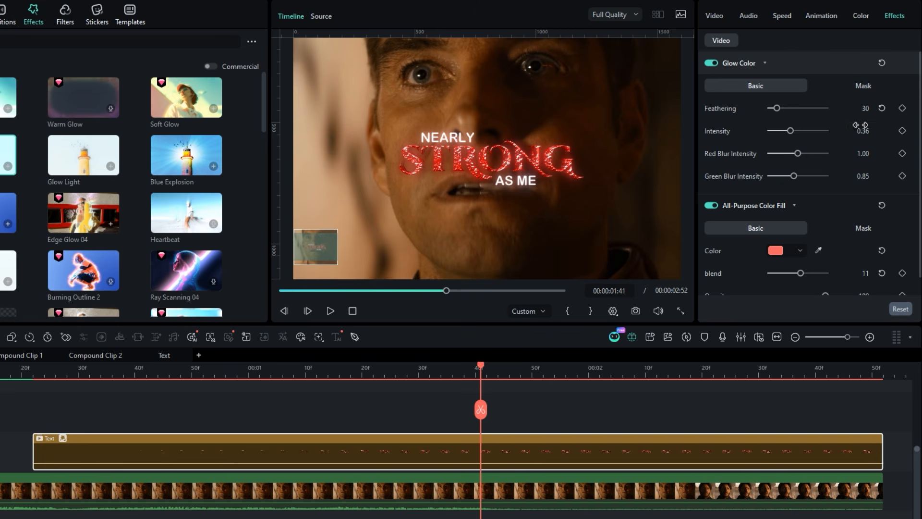
left_click(745, 62)
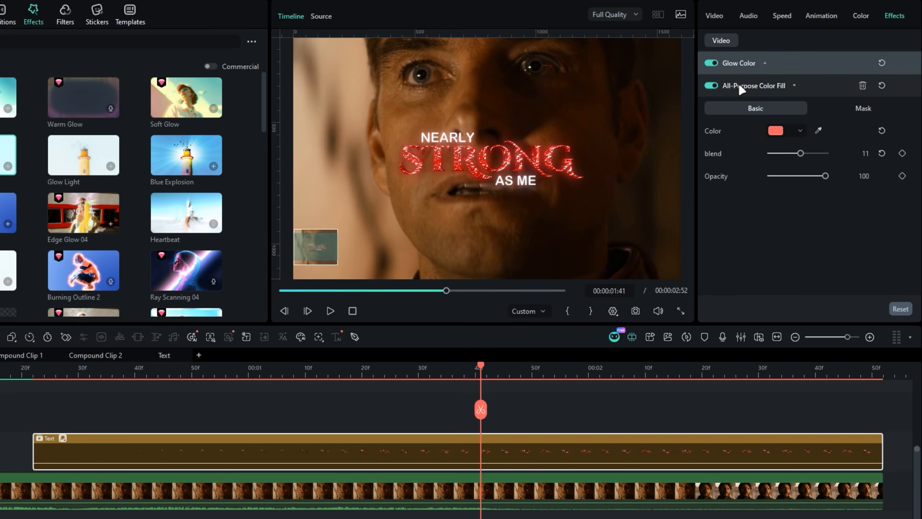
left_click(739, 85)
mouse_move(742, 71)
left_mouse_down()
mouse_move(743, 91)
mouse_move(739, 83)
left_mouse_up()
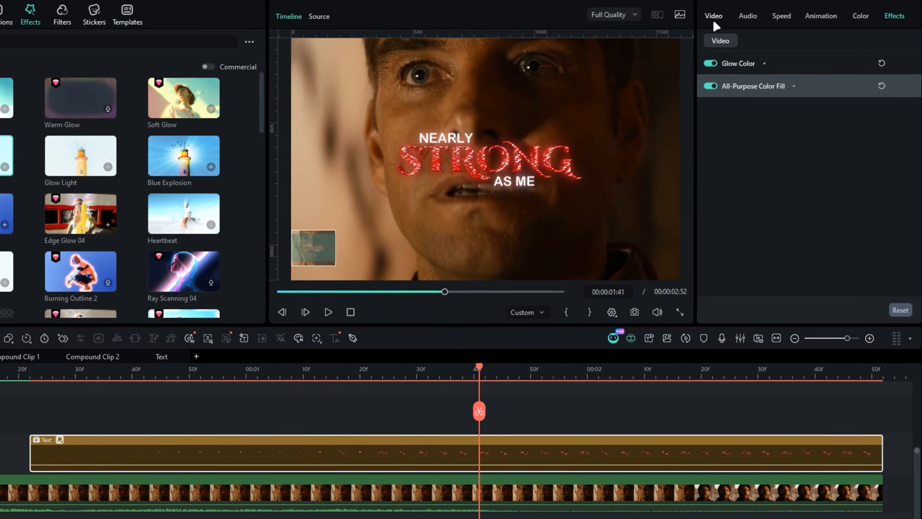
Enable a drop shadow on the Text compound clip and bring up its settings.
left_click(713, 18)
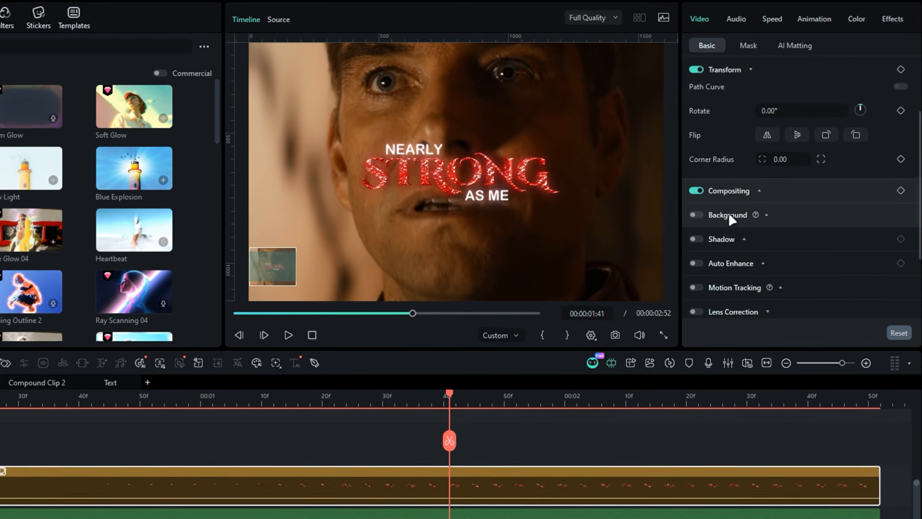
scroll(721, 217, "down", 1)
left_click(696, 204)
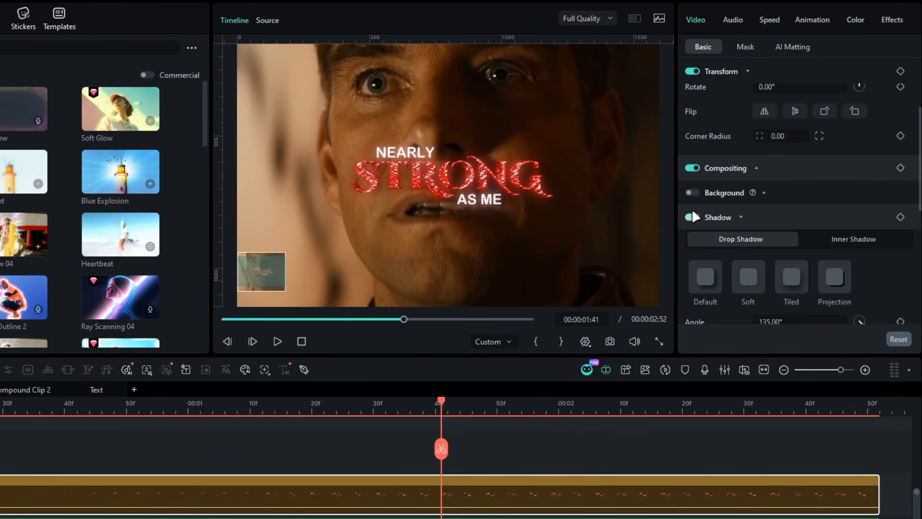
scroll(719, 203, "down", 1)
left_click(792, 268)
scroll(790, 272, "down", 2)
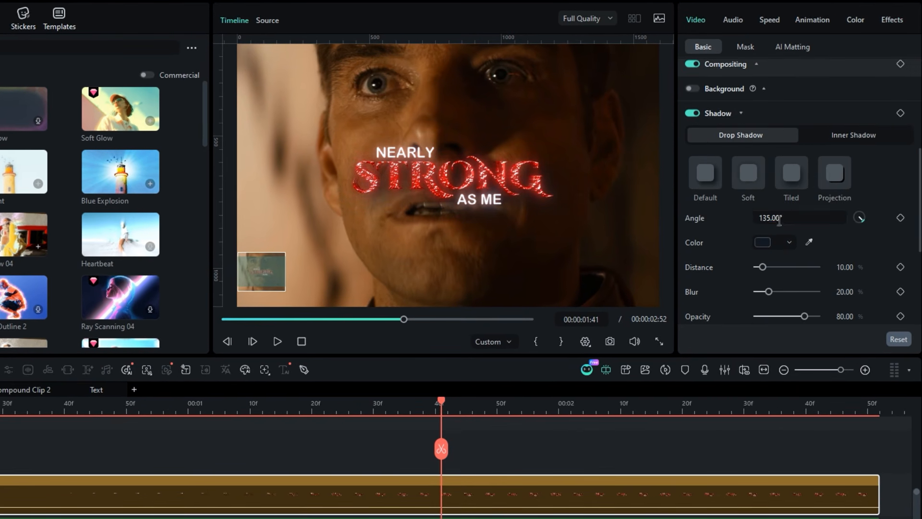
Set the drop shadow's angle to 210°, its color to black, its distance to 2% and its blur to 3%.
left_click(773, 242)
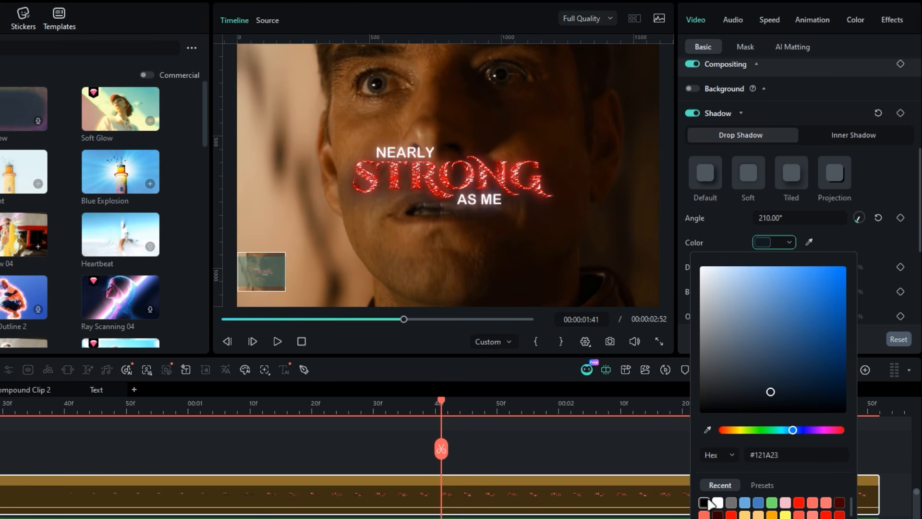
left_click(837, 233)
scroll(836, 235, "down", 1)
left_click(847, 242)
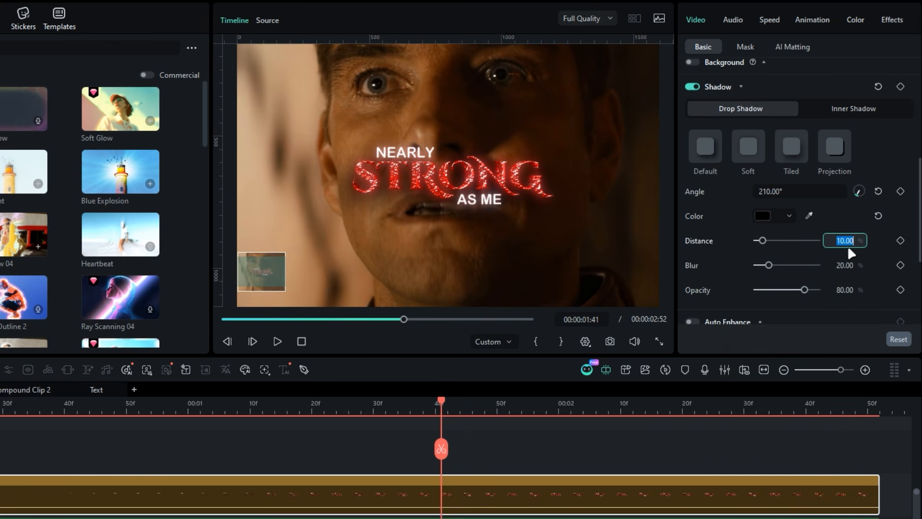
type("2")
left_click(850, 266)
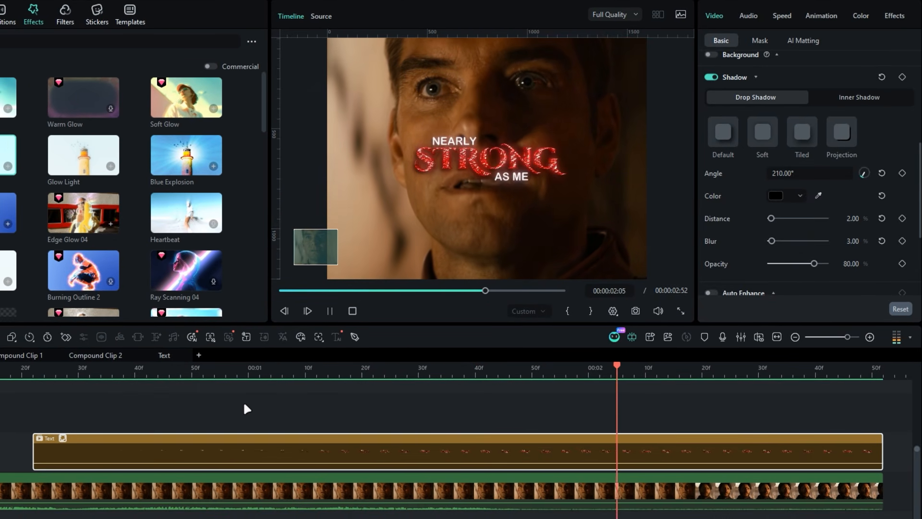
Keyframe the Text clip's scale at 100% at 00:00:02:40 and at 85% at 00:00:00:37.
left_click_drag(307, 407, 816, 452)
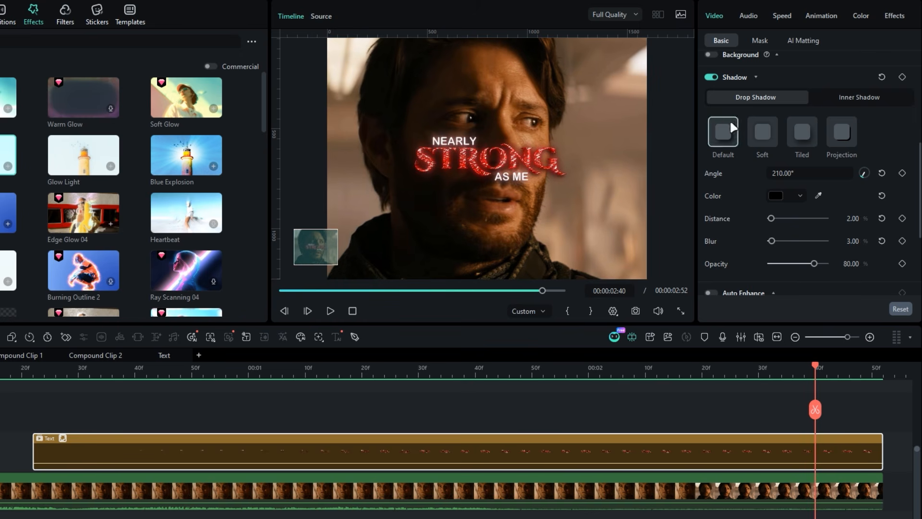
scroll(733, 127, "up", 5)
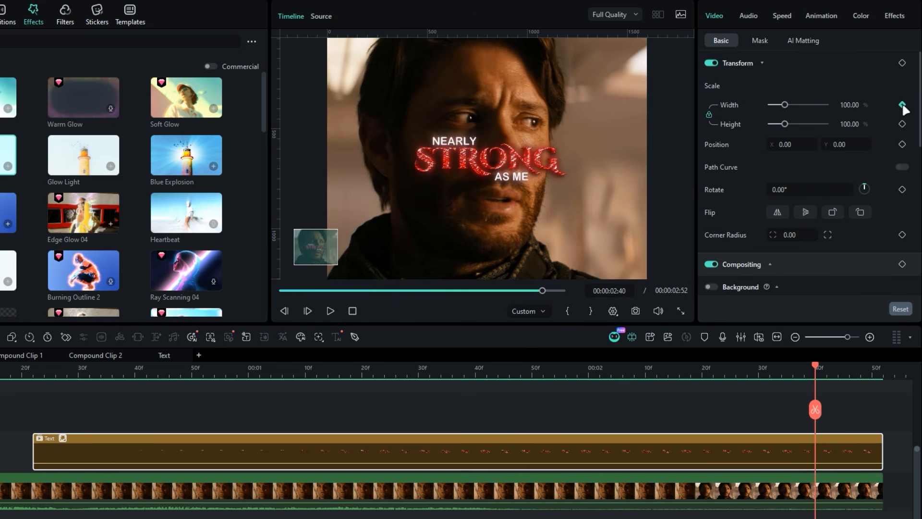
left_click(902, 105)
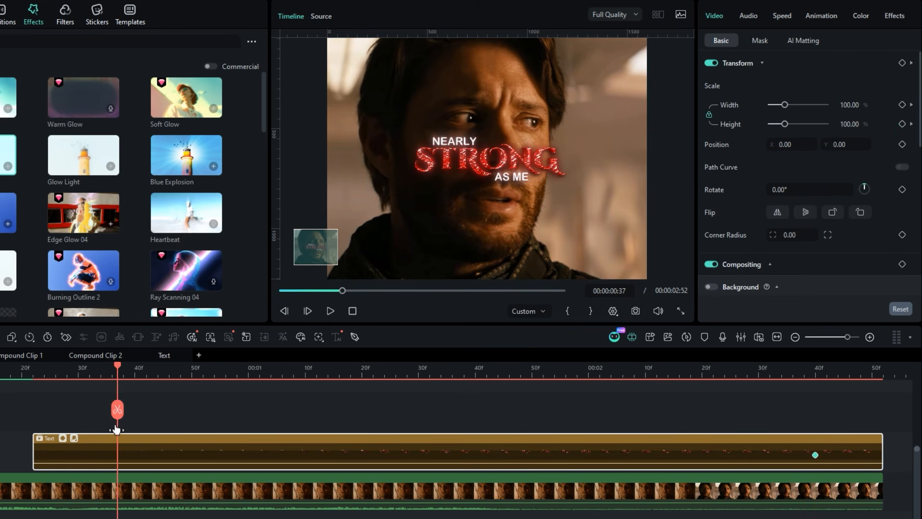
type("85")
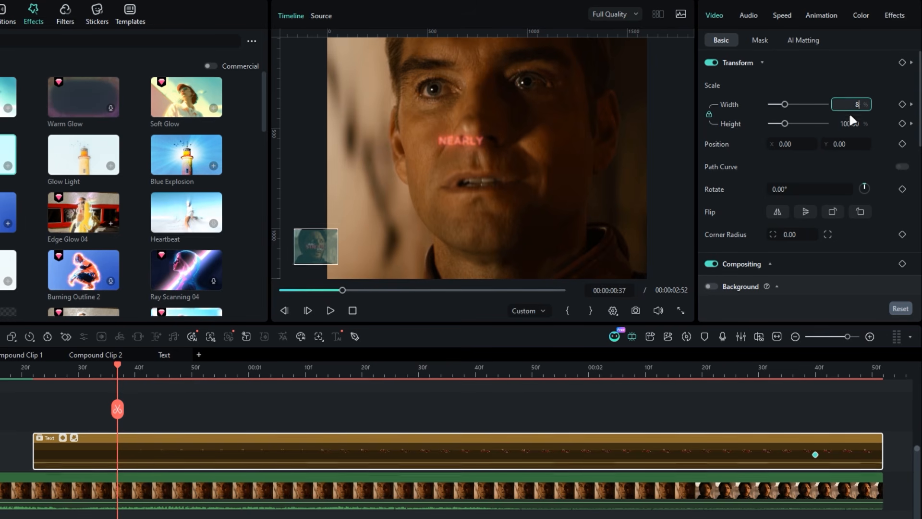
key("Return")
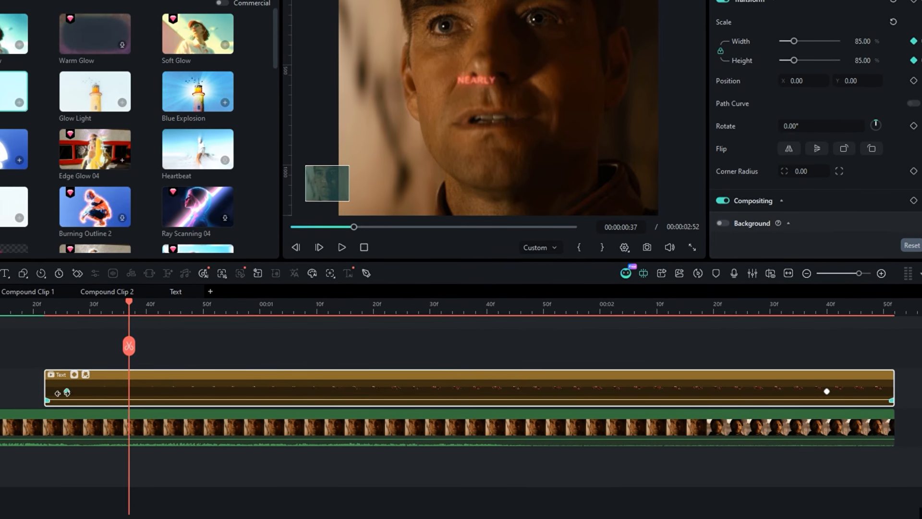
Move the 85% scale keyframe to the Text clip's start and apply an easing curve to the ending Width keyframe in the keyframe graph.
left_click(71, 388)
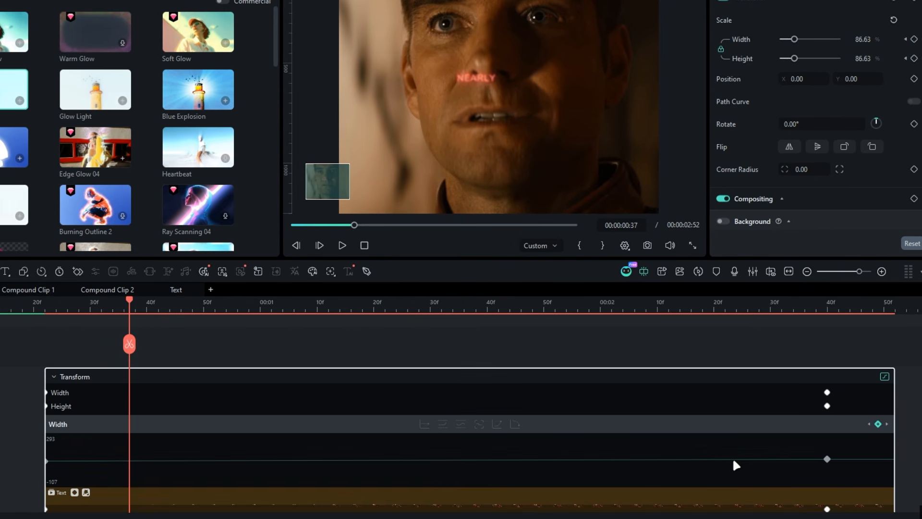
left_click(514, 424)
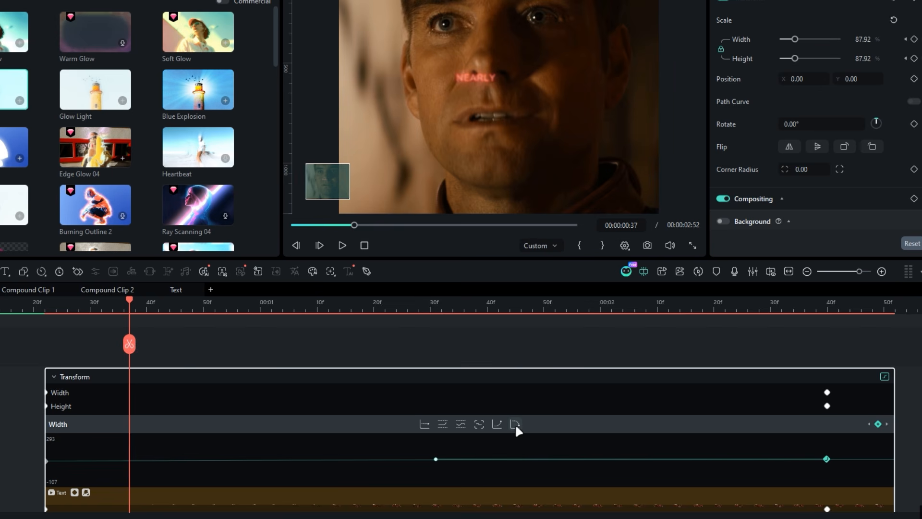